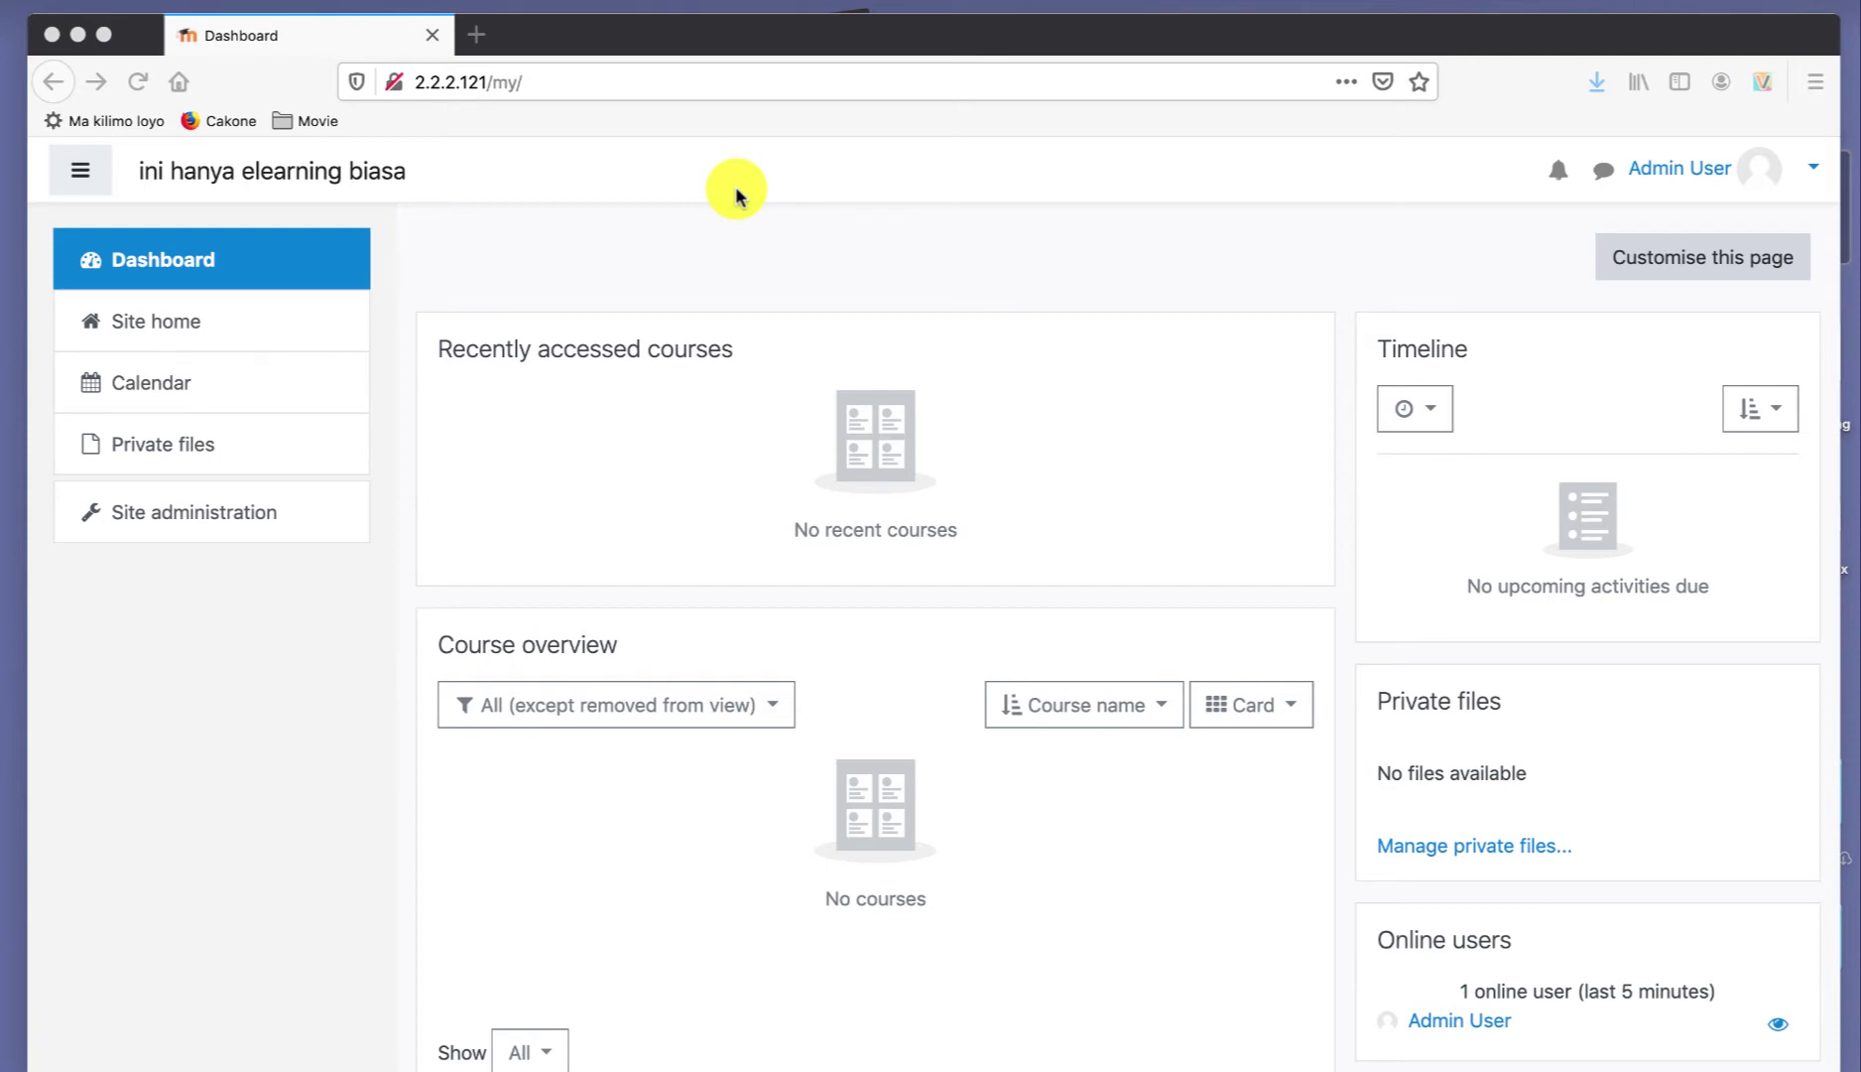
- Open the course and category management page in site administration and hide the Miscellaneous category
click(202, 517)
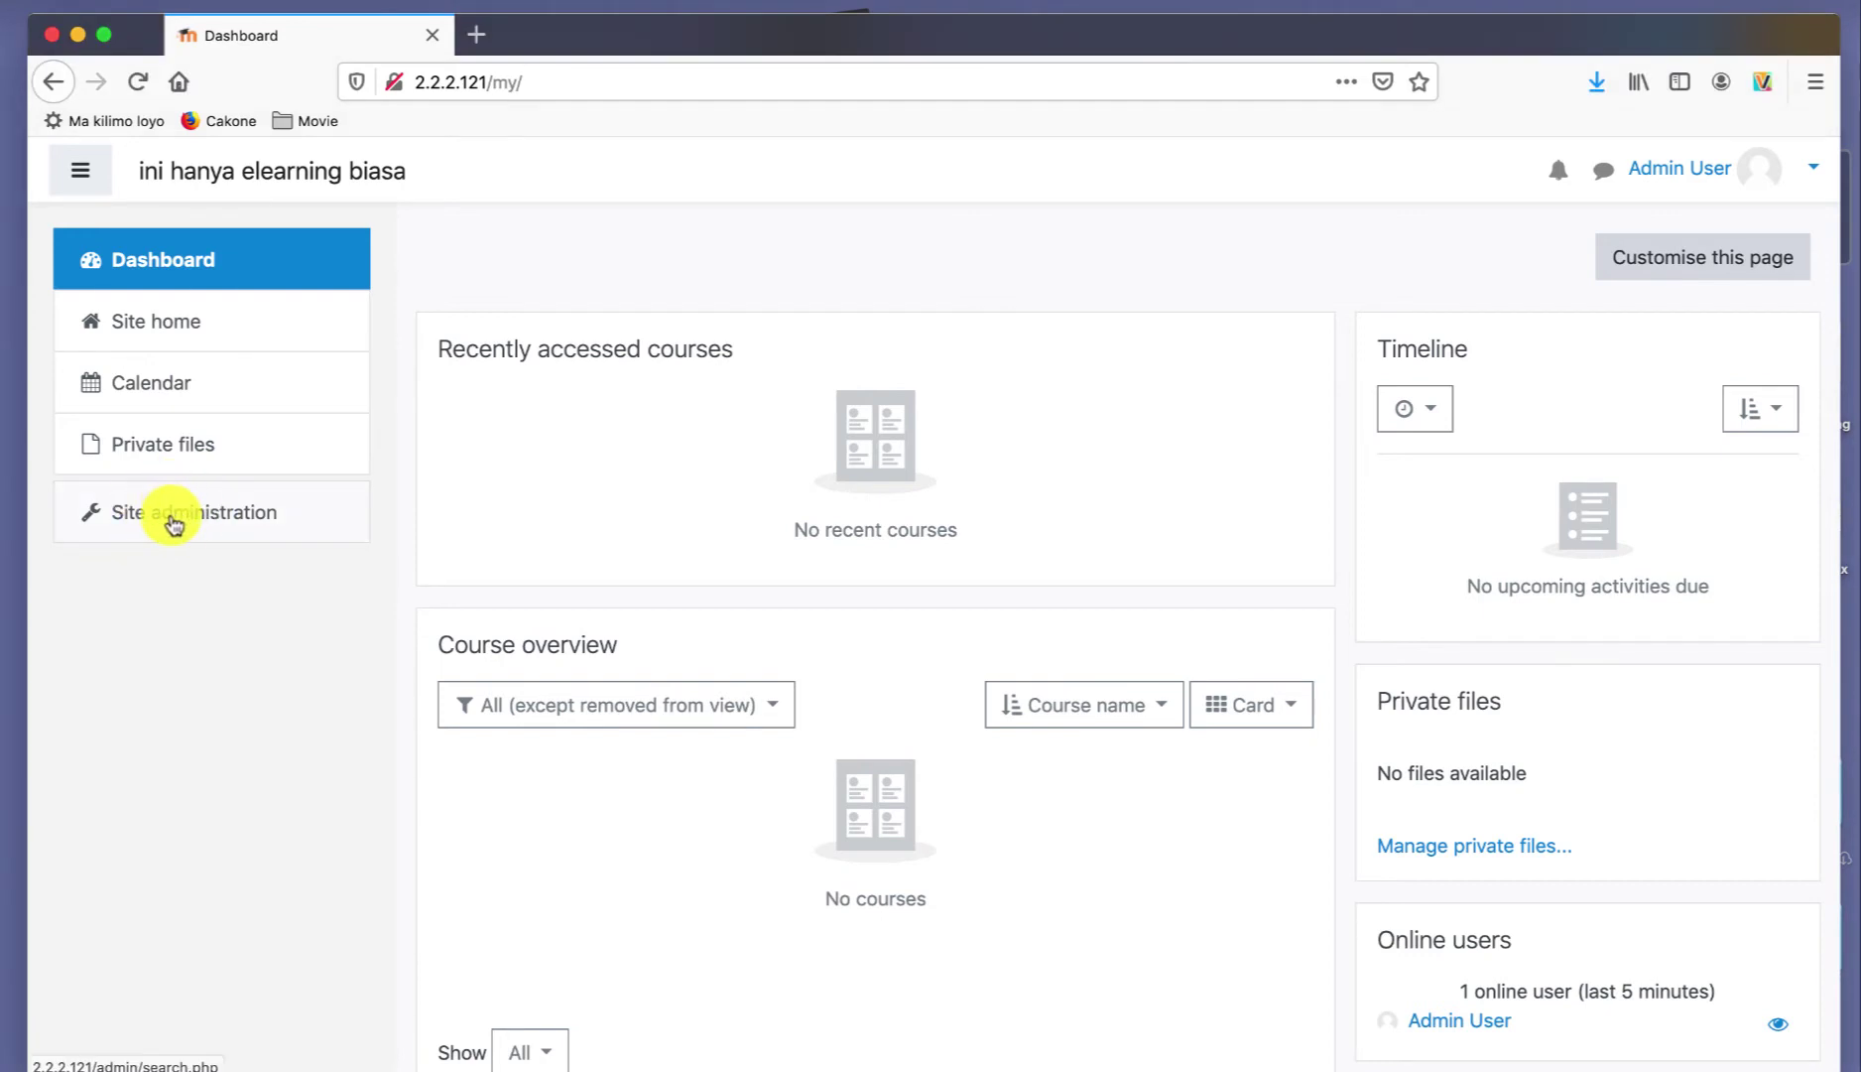
click(174, 524)
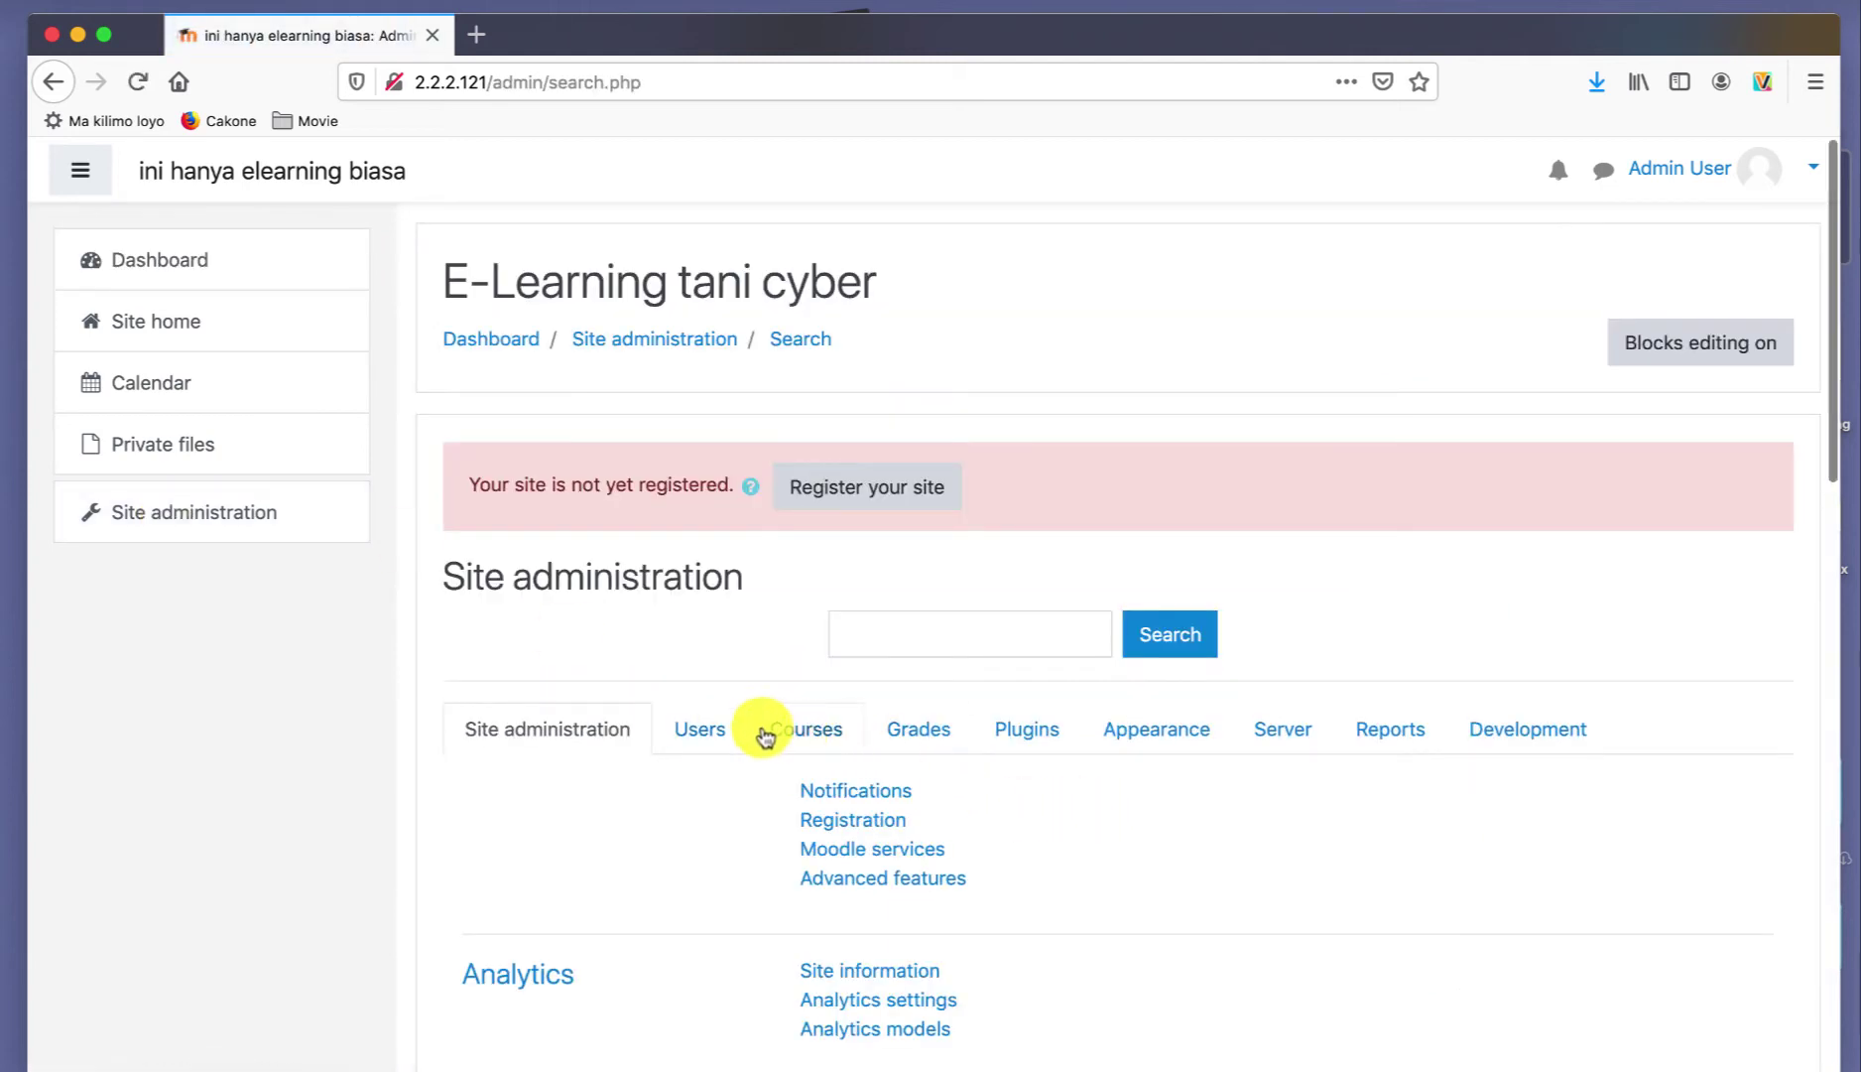
click(806, 731)
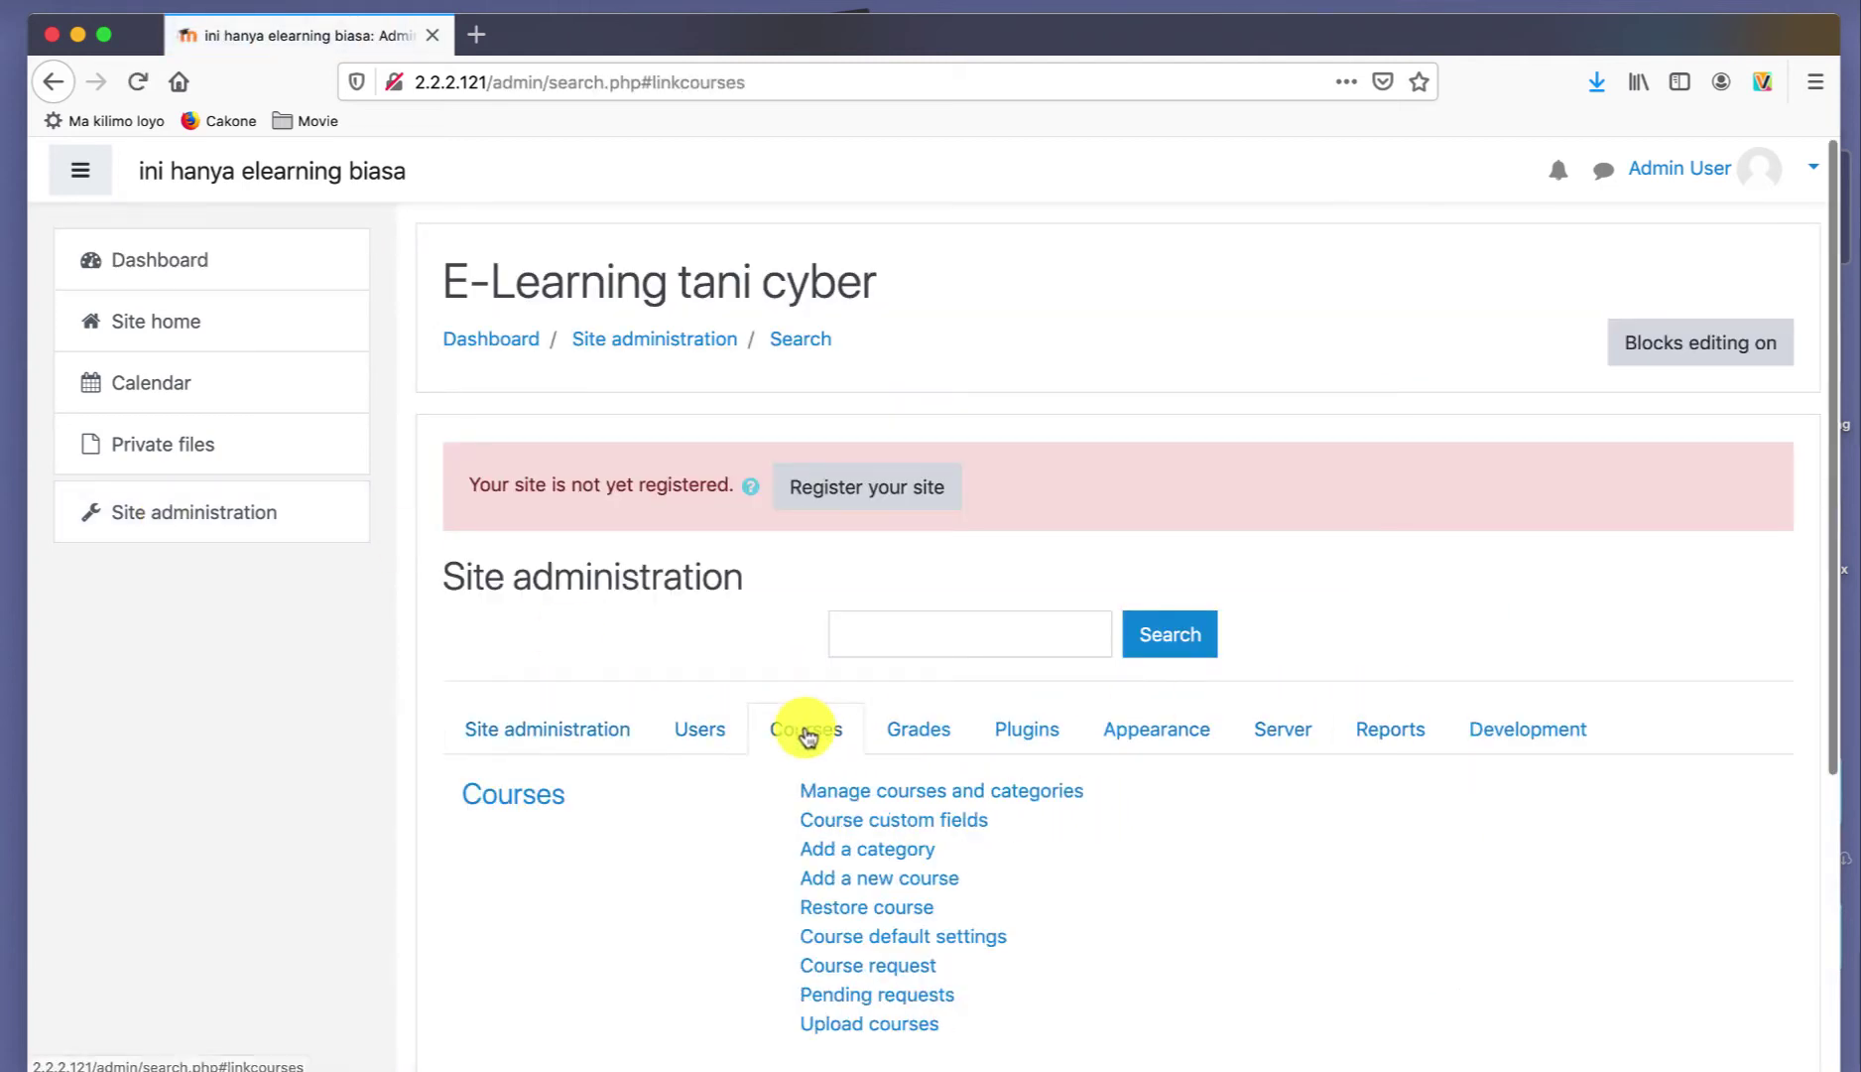
scroll(1143, 739, down, 2)
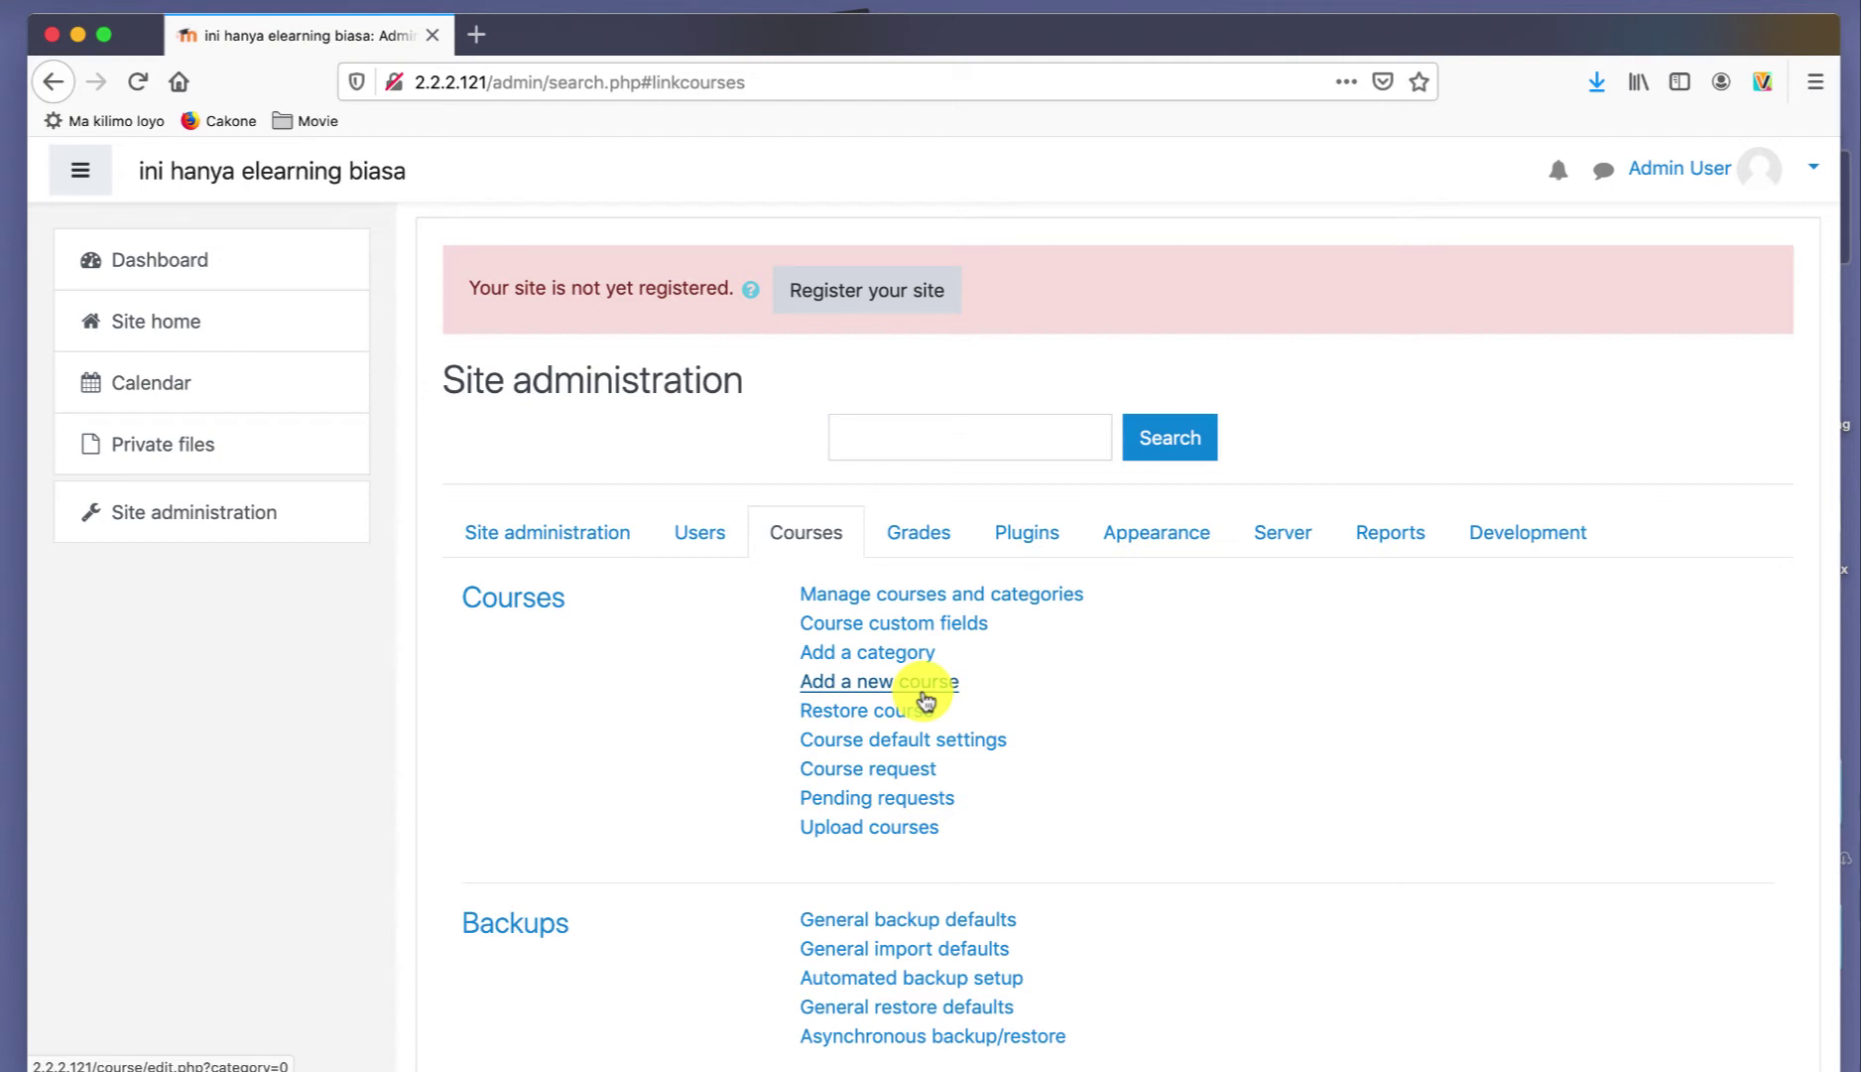
click(960, 598)
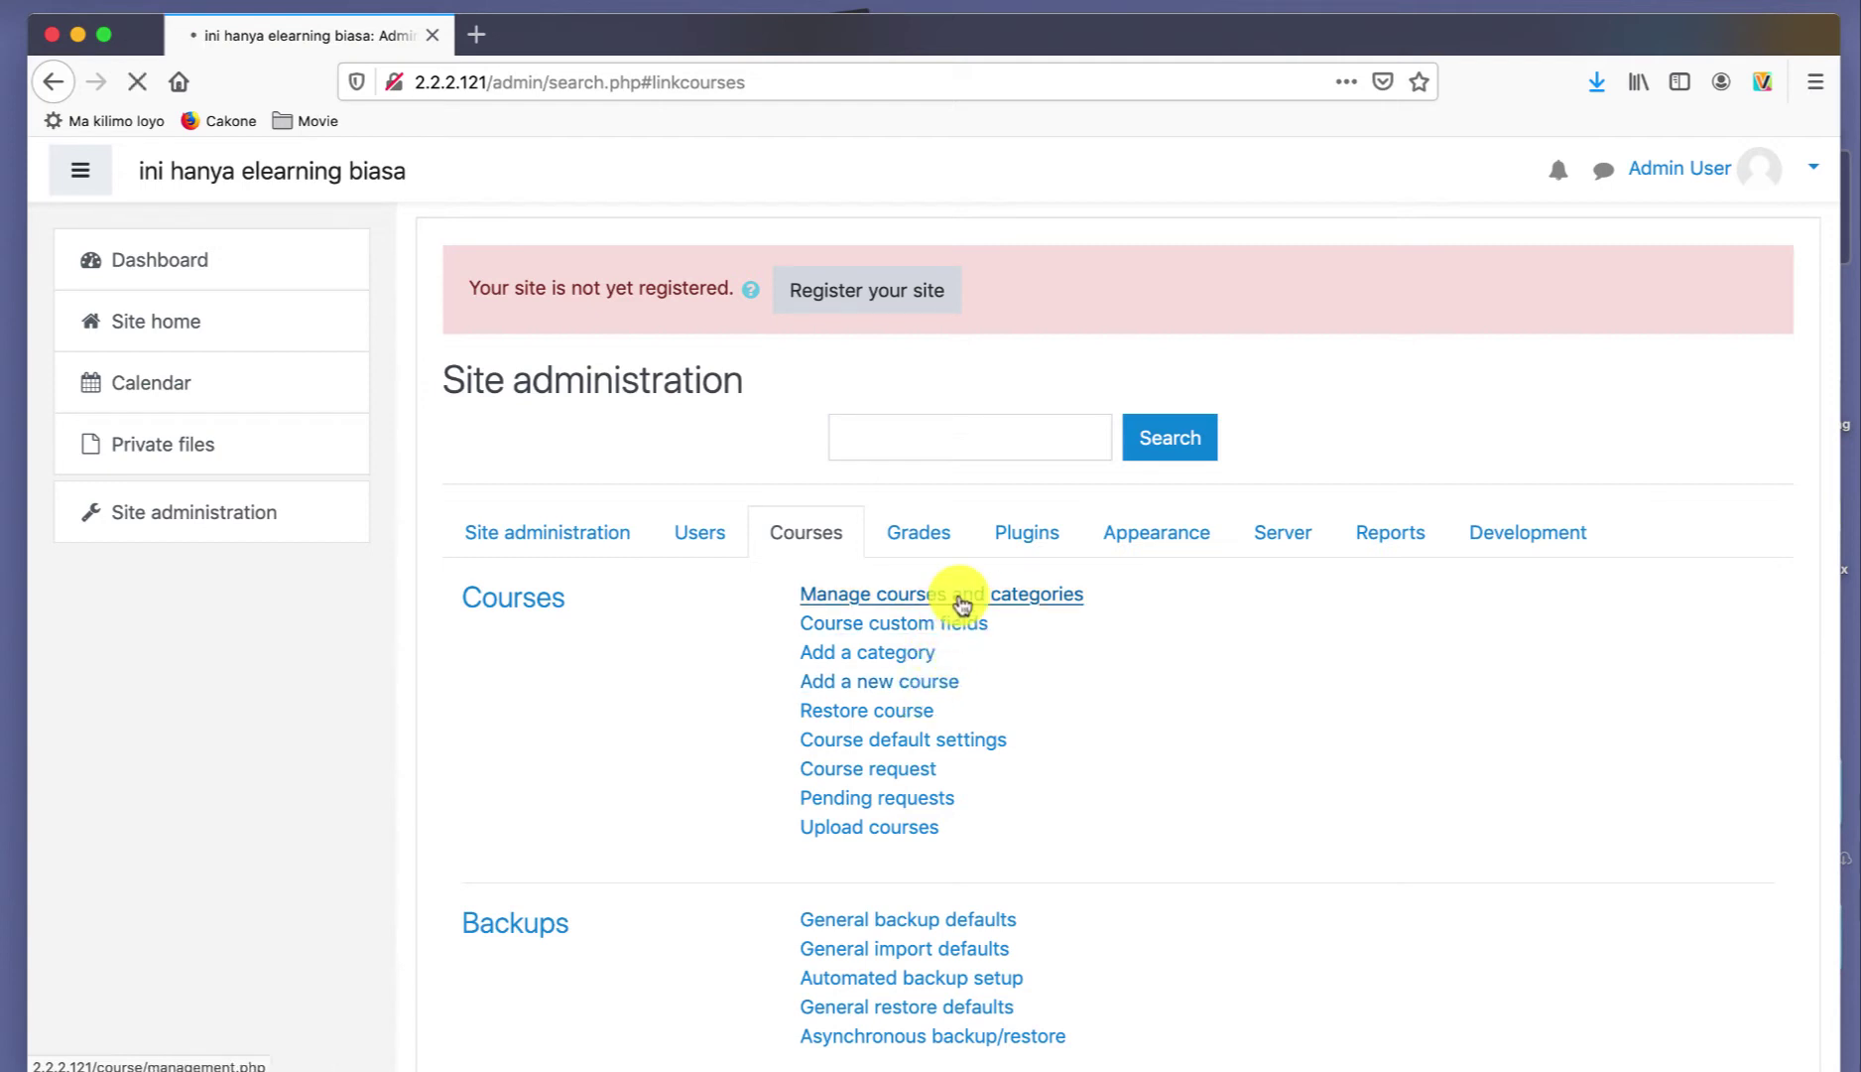
scroll(913, 676, down, 3)
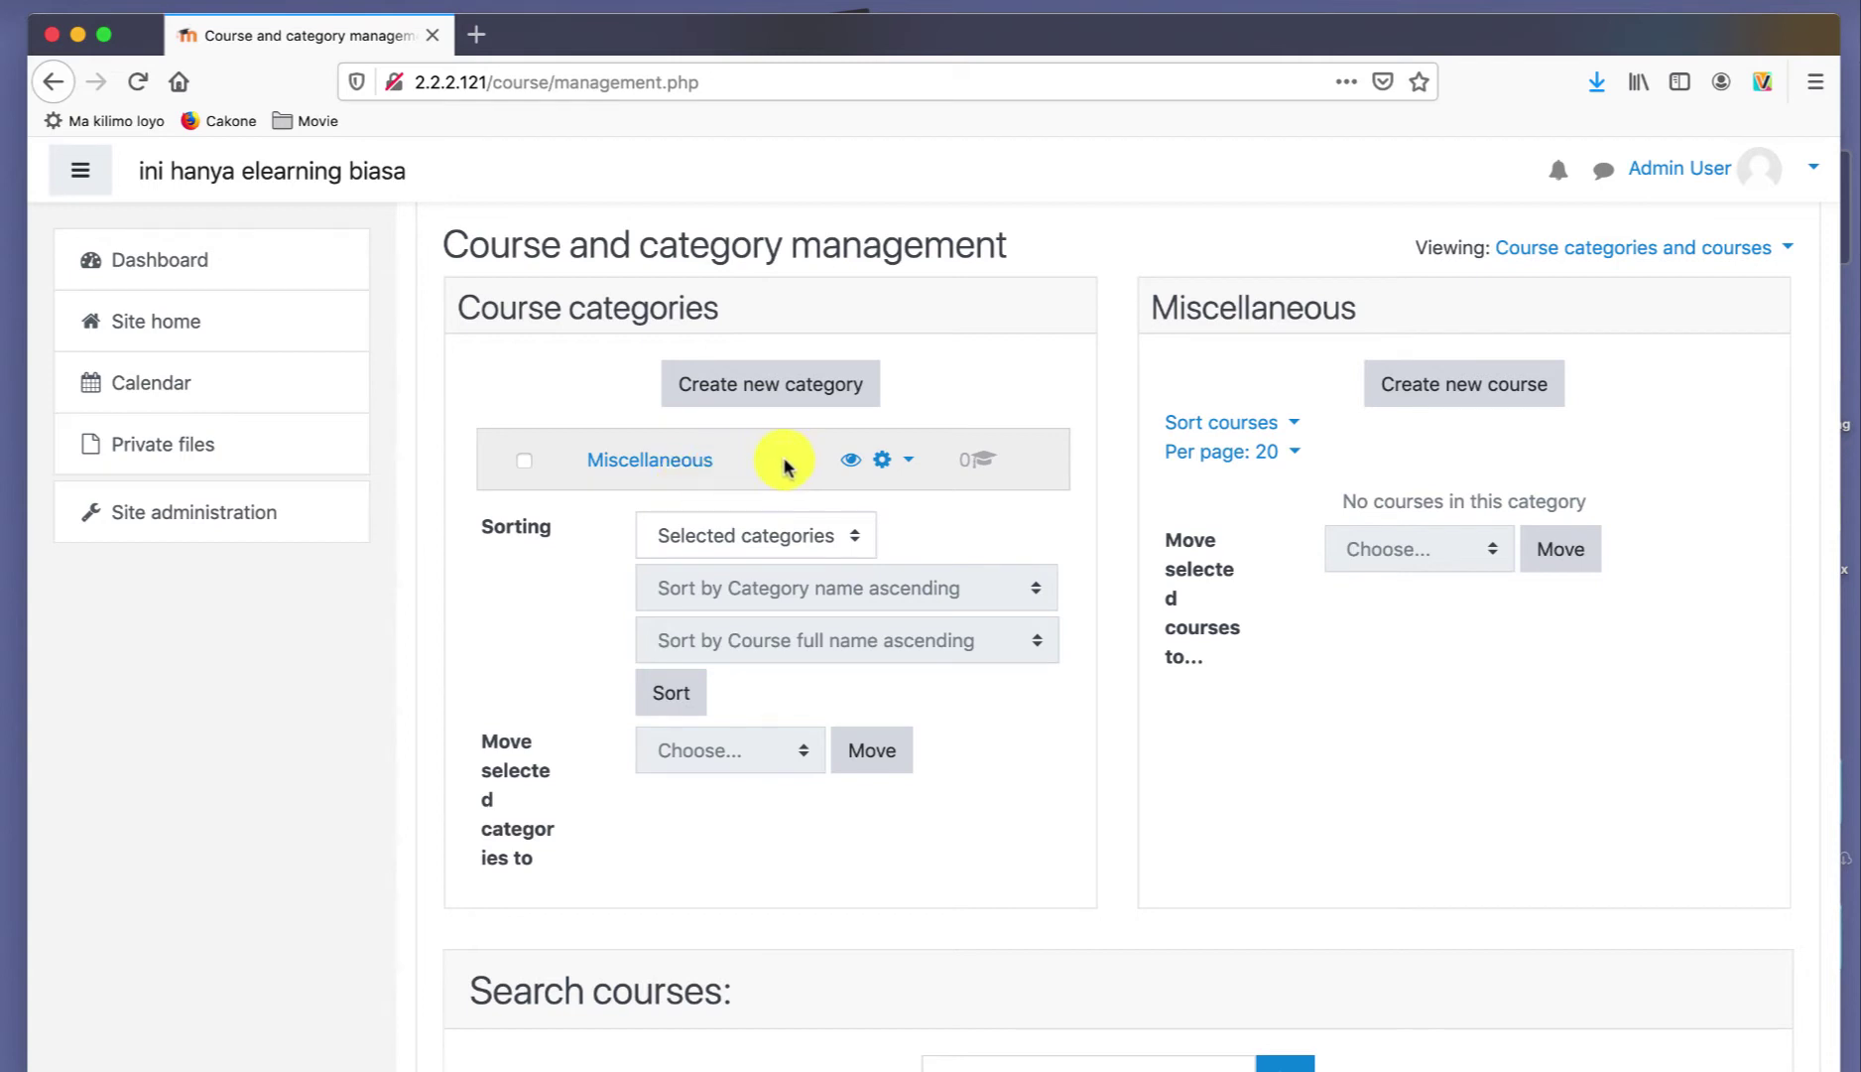
click(851, 462)
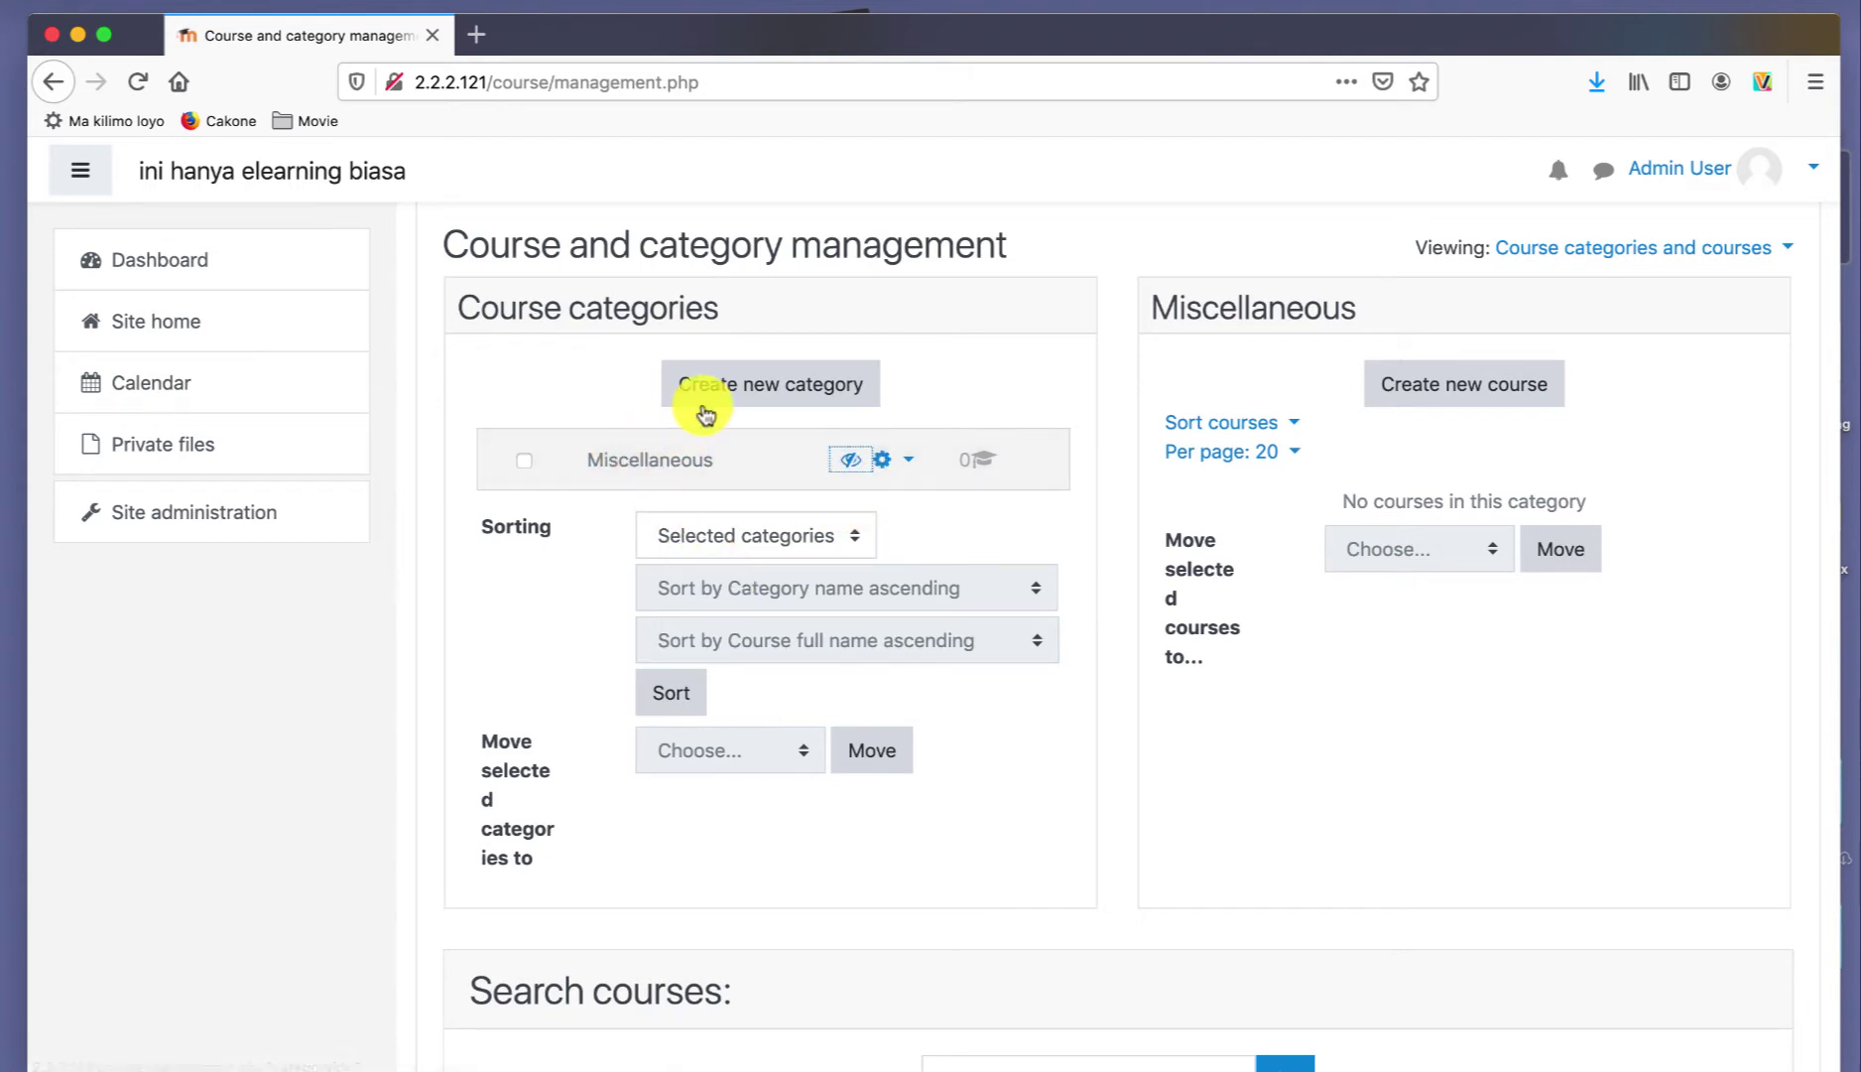
- Create a new course category named "Kelas X" with Top as its parent category
click(768, 393)
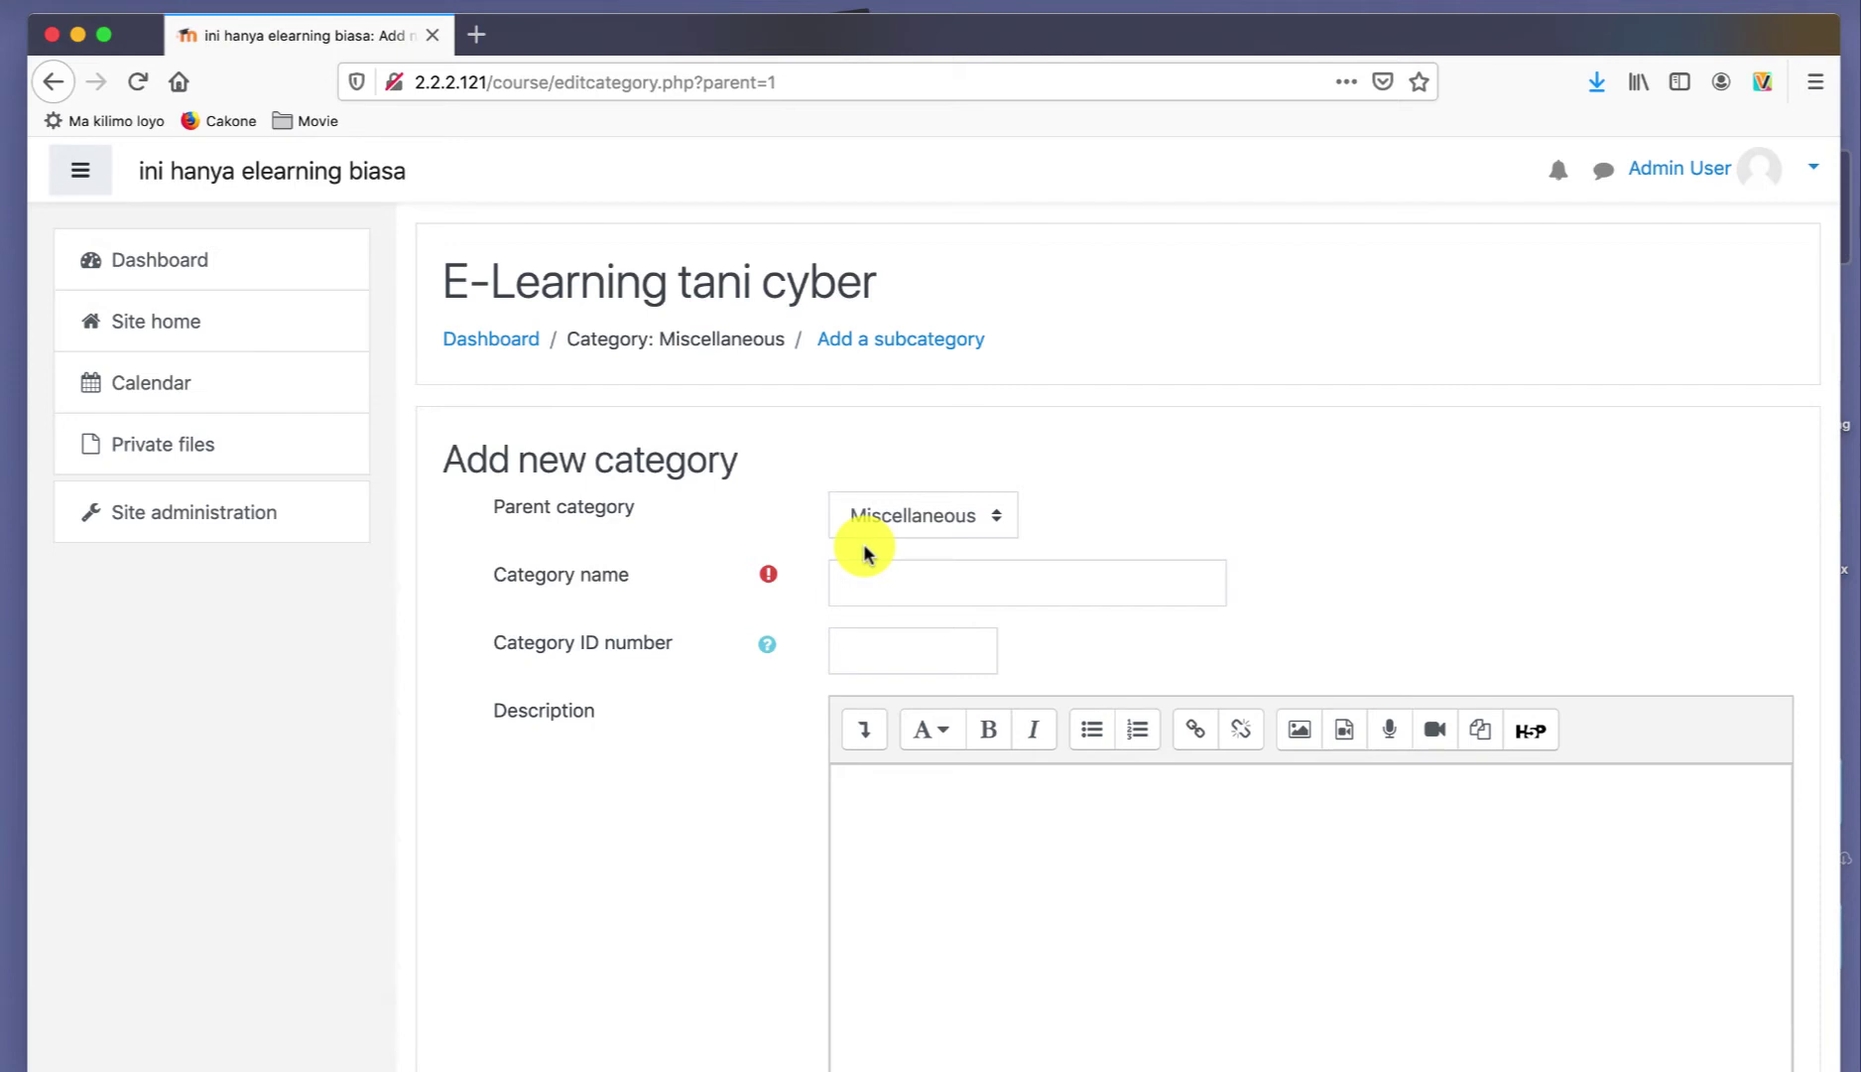
click(927, 507)
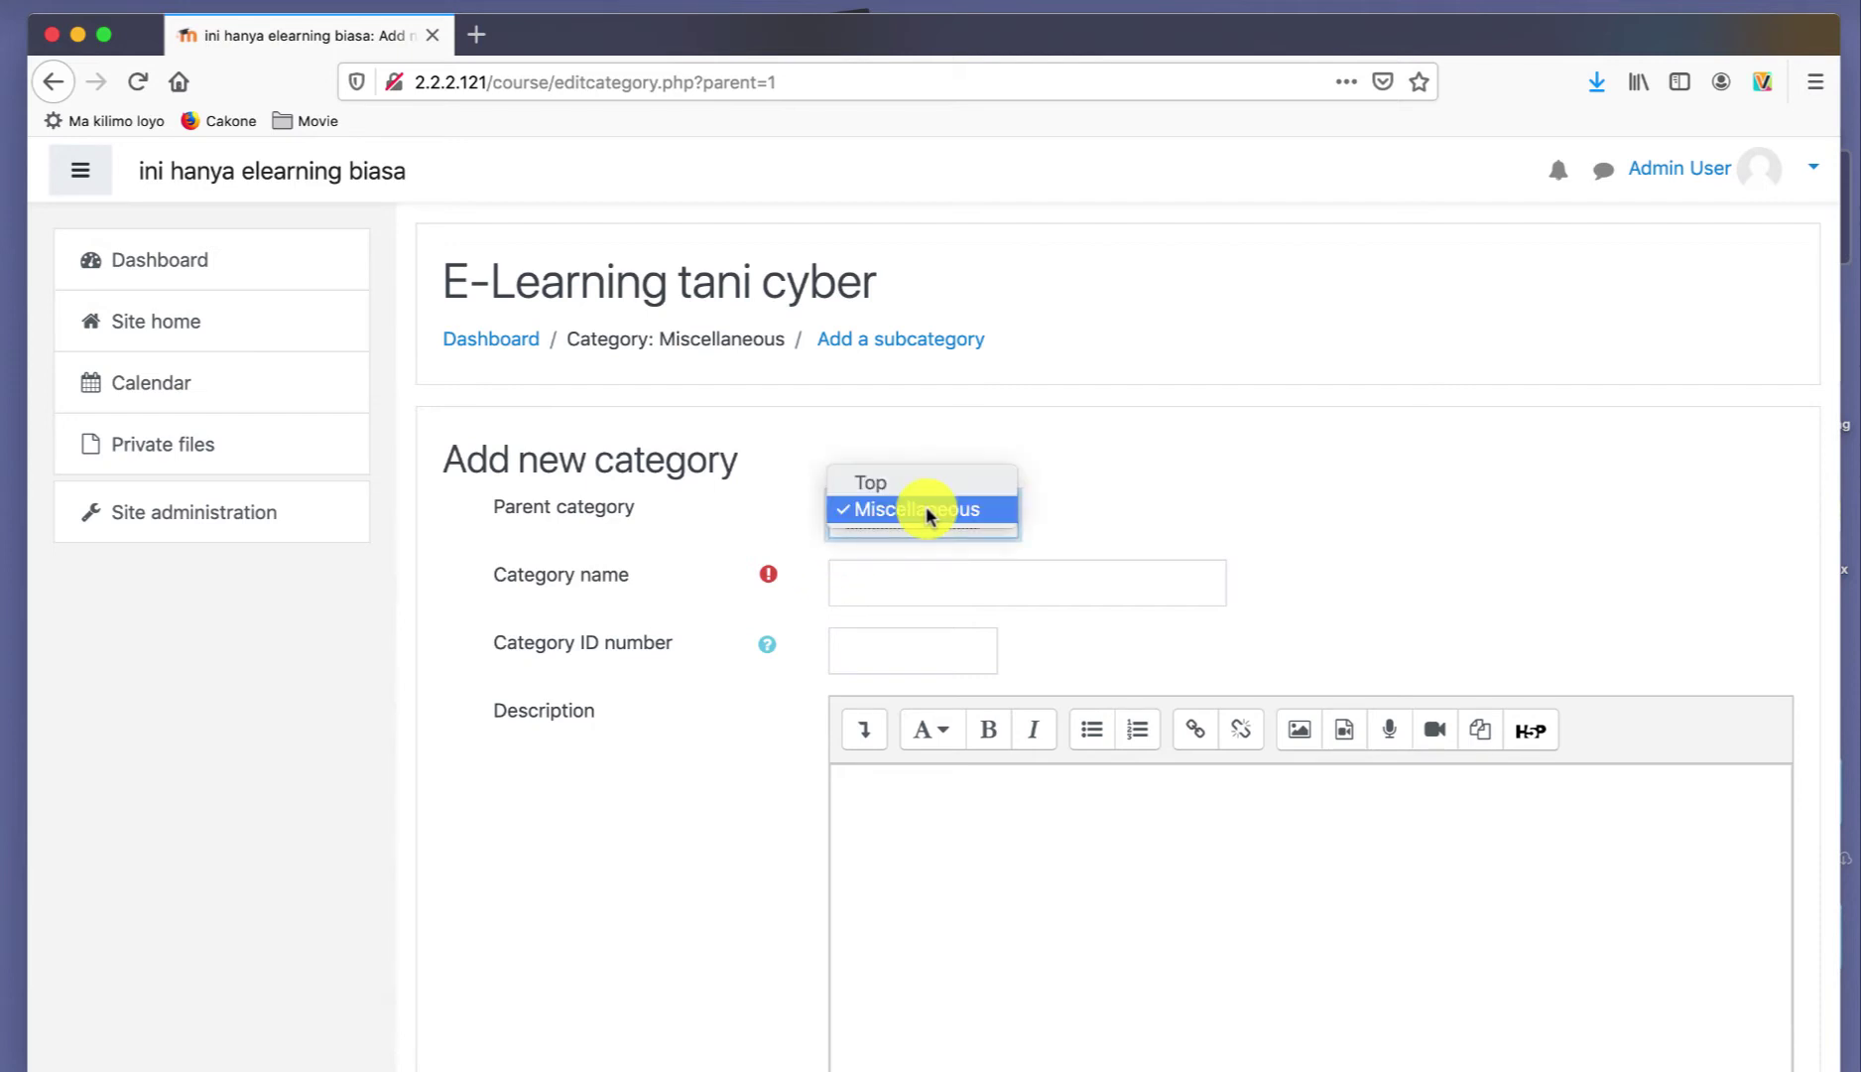
click(921, 482)
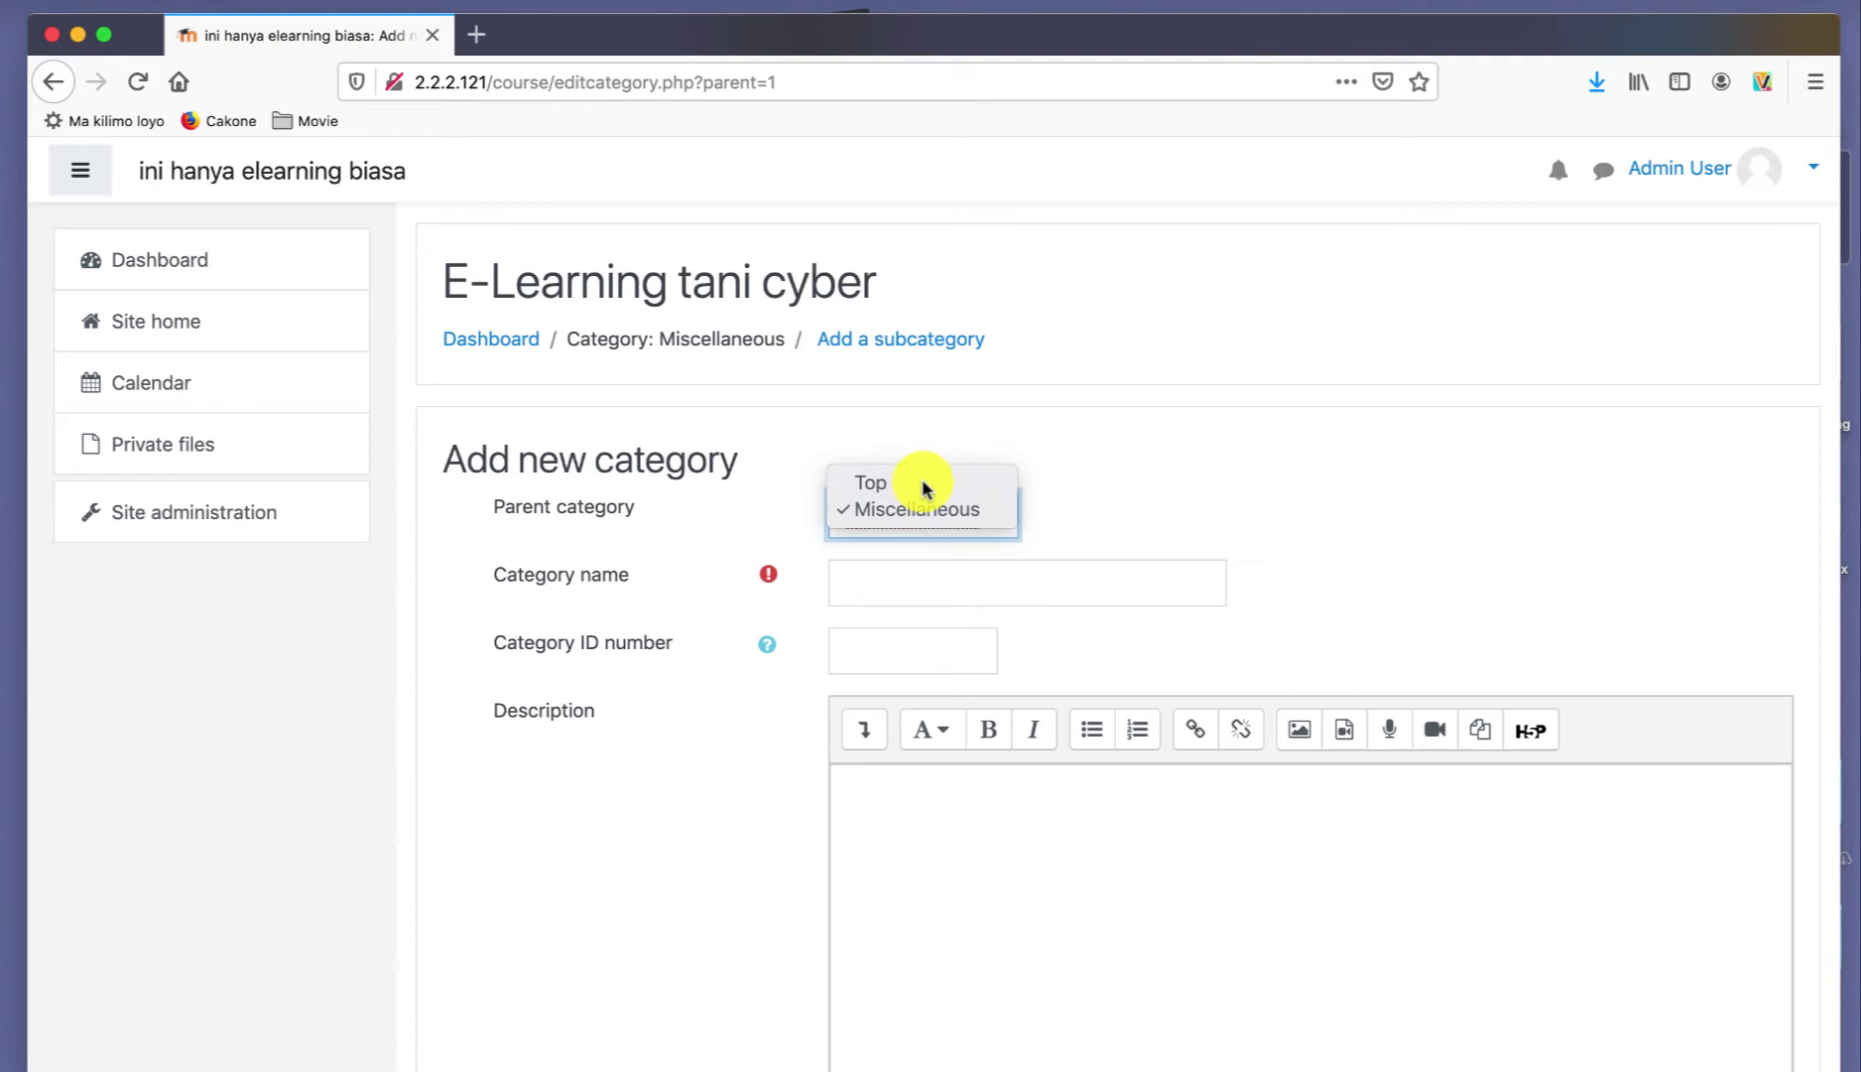
click(887, 584)
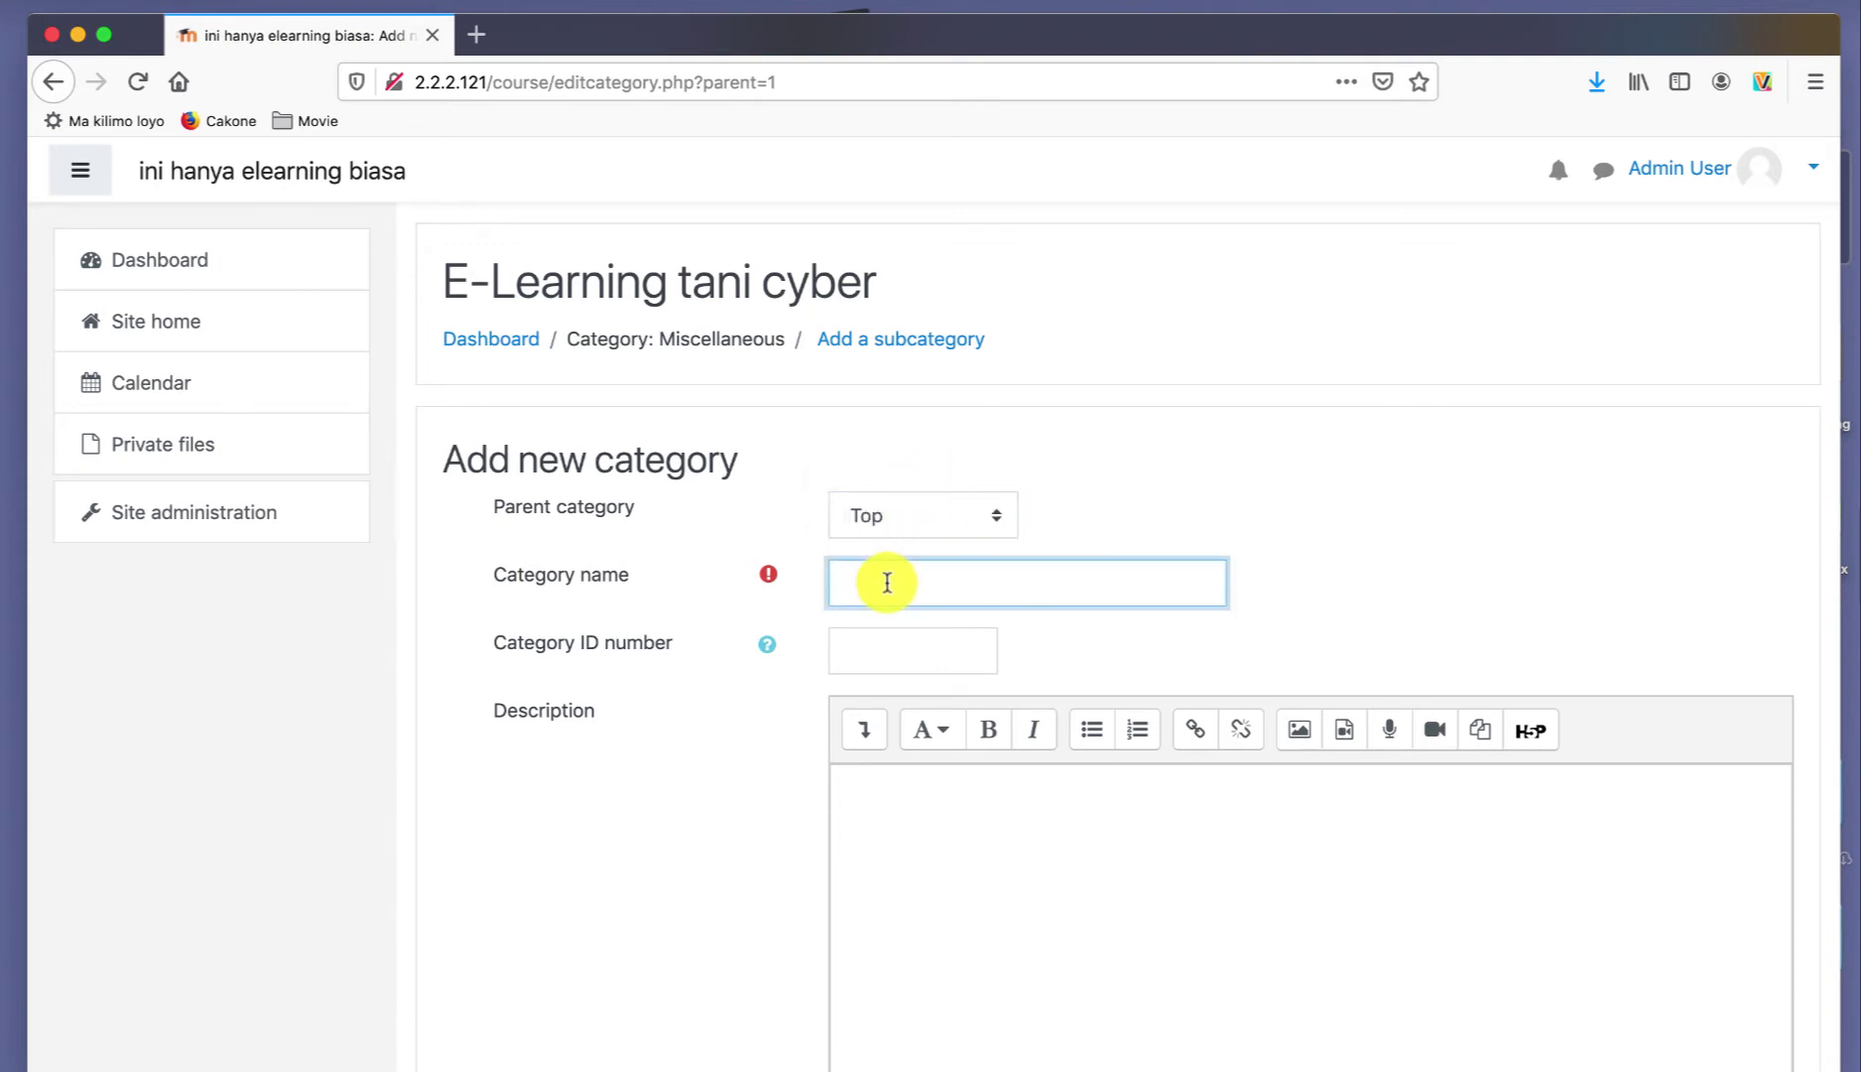
text(Kelas)
text(X)
scroll(865, 732, down, 3)
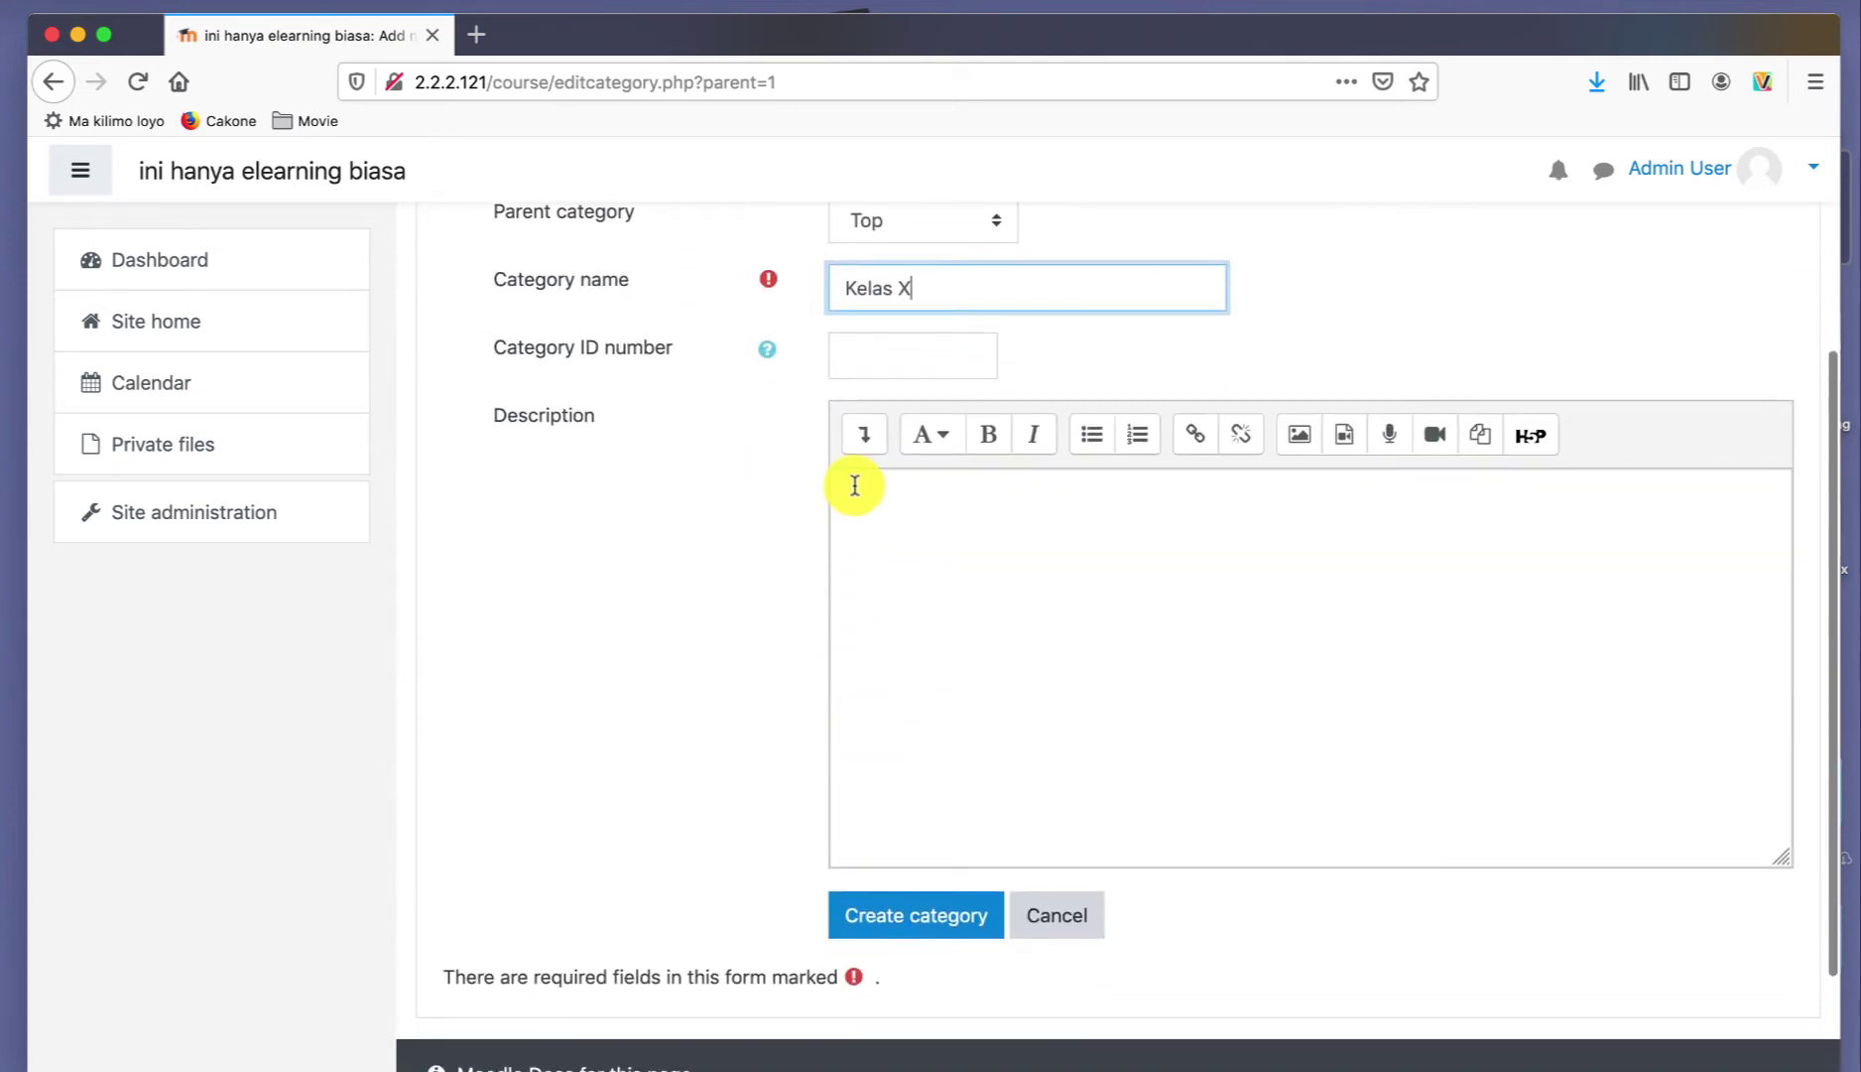
click(933, 933)
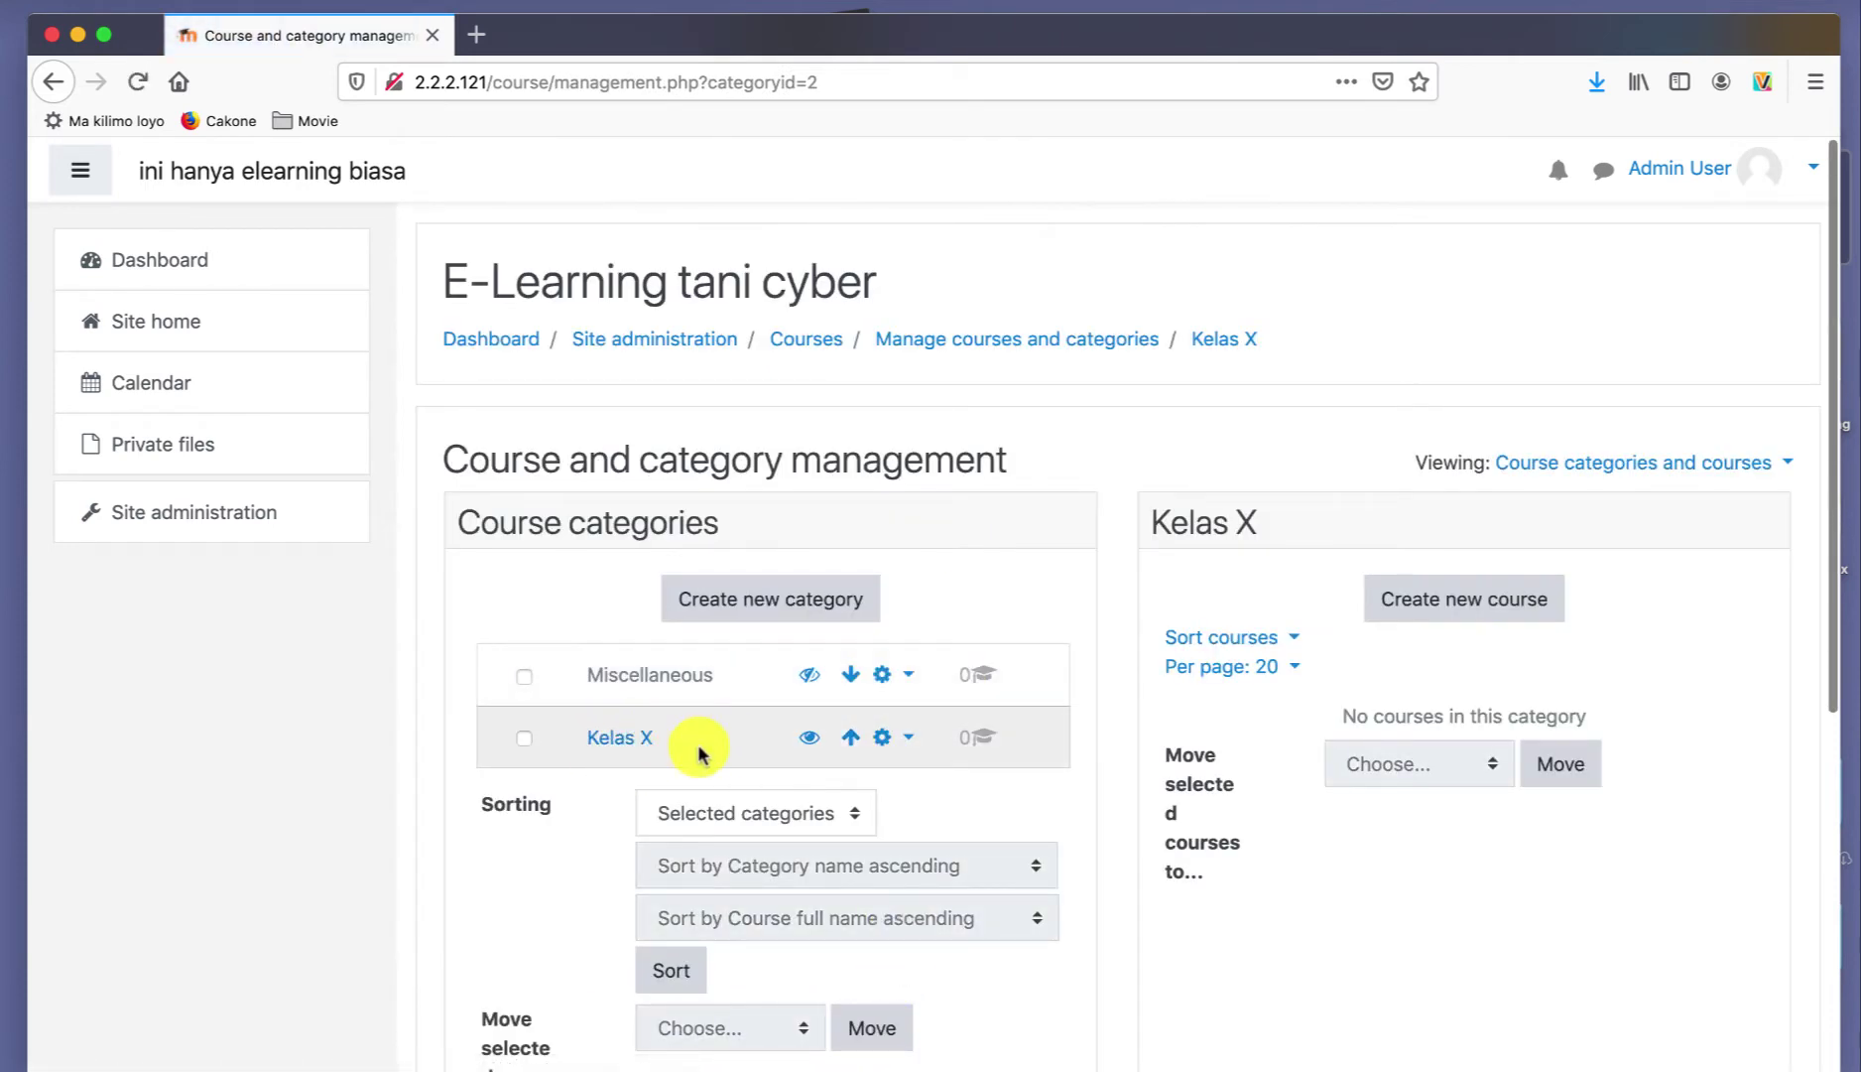
- Create a second course category named "Kelas XI" under the Top parent category
click(812, 597)
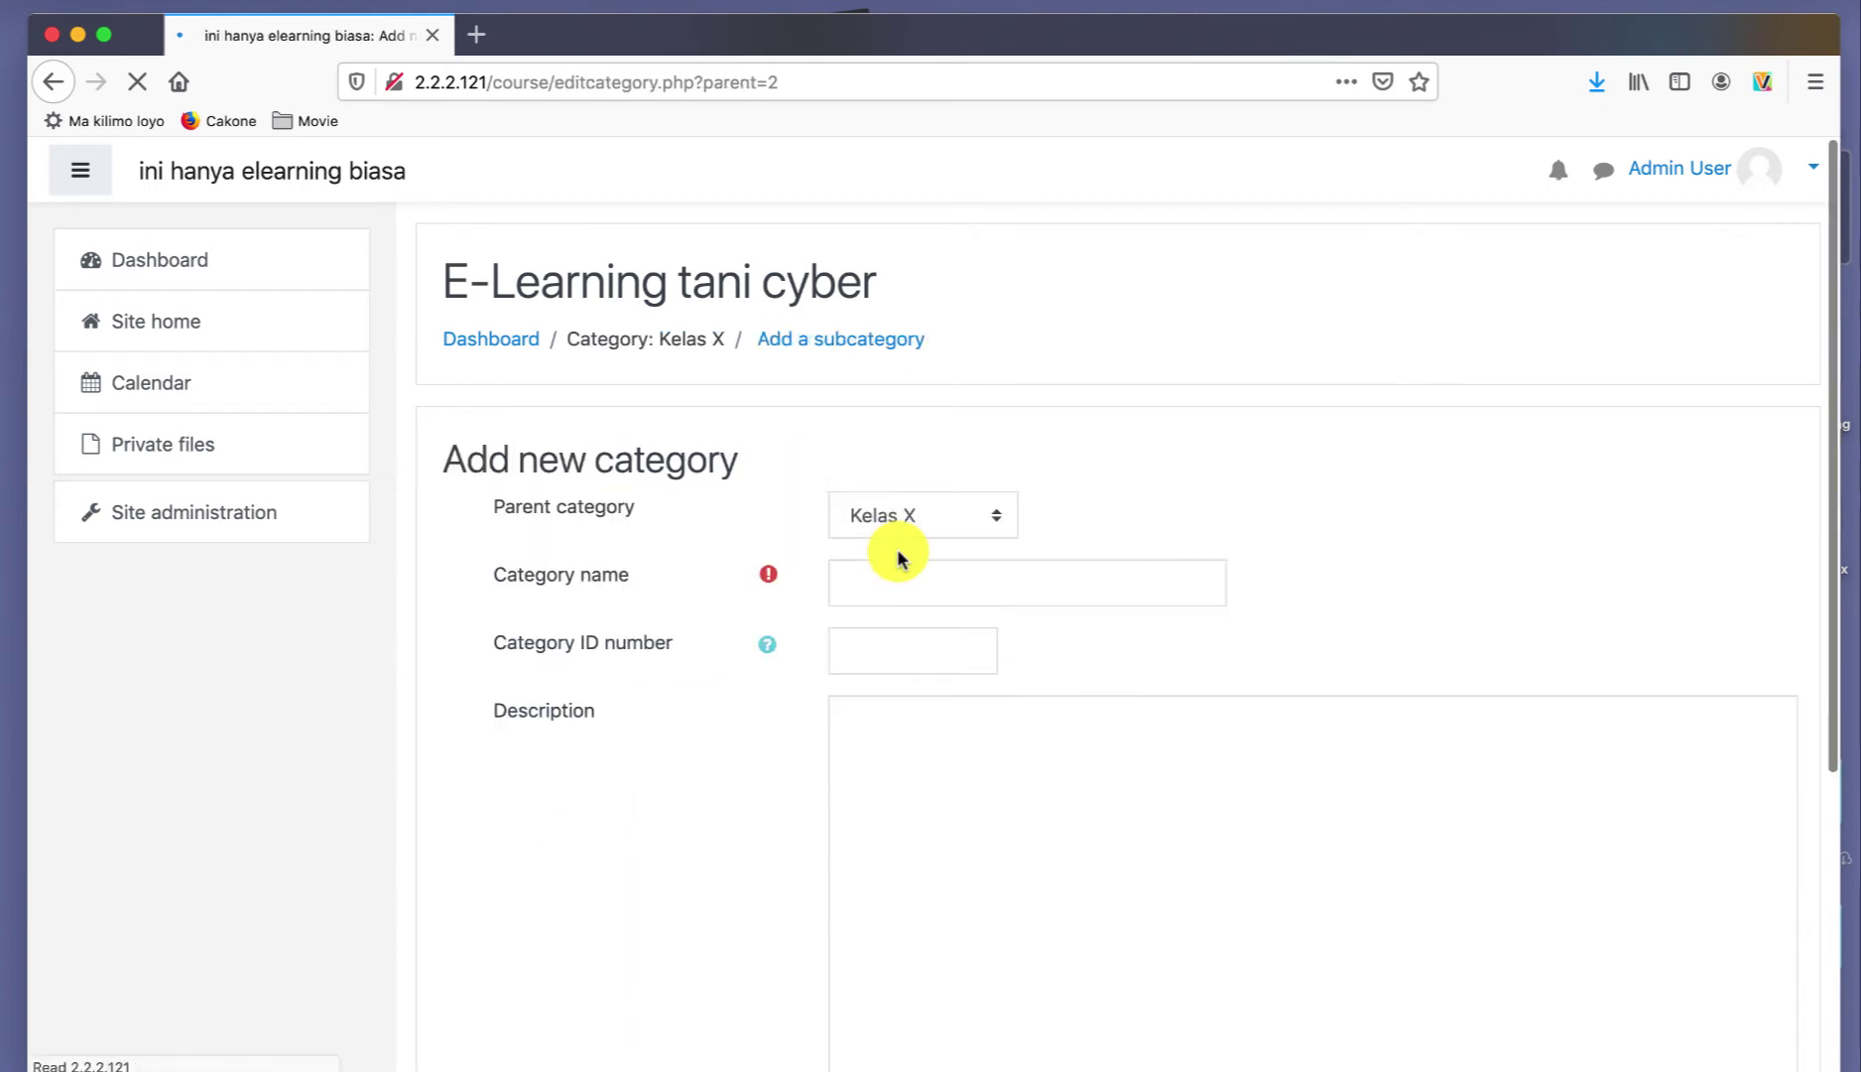
click(929, 521)
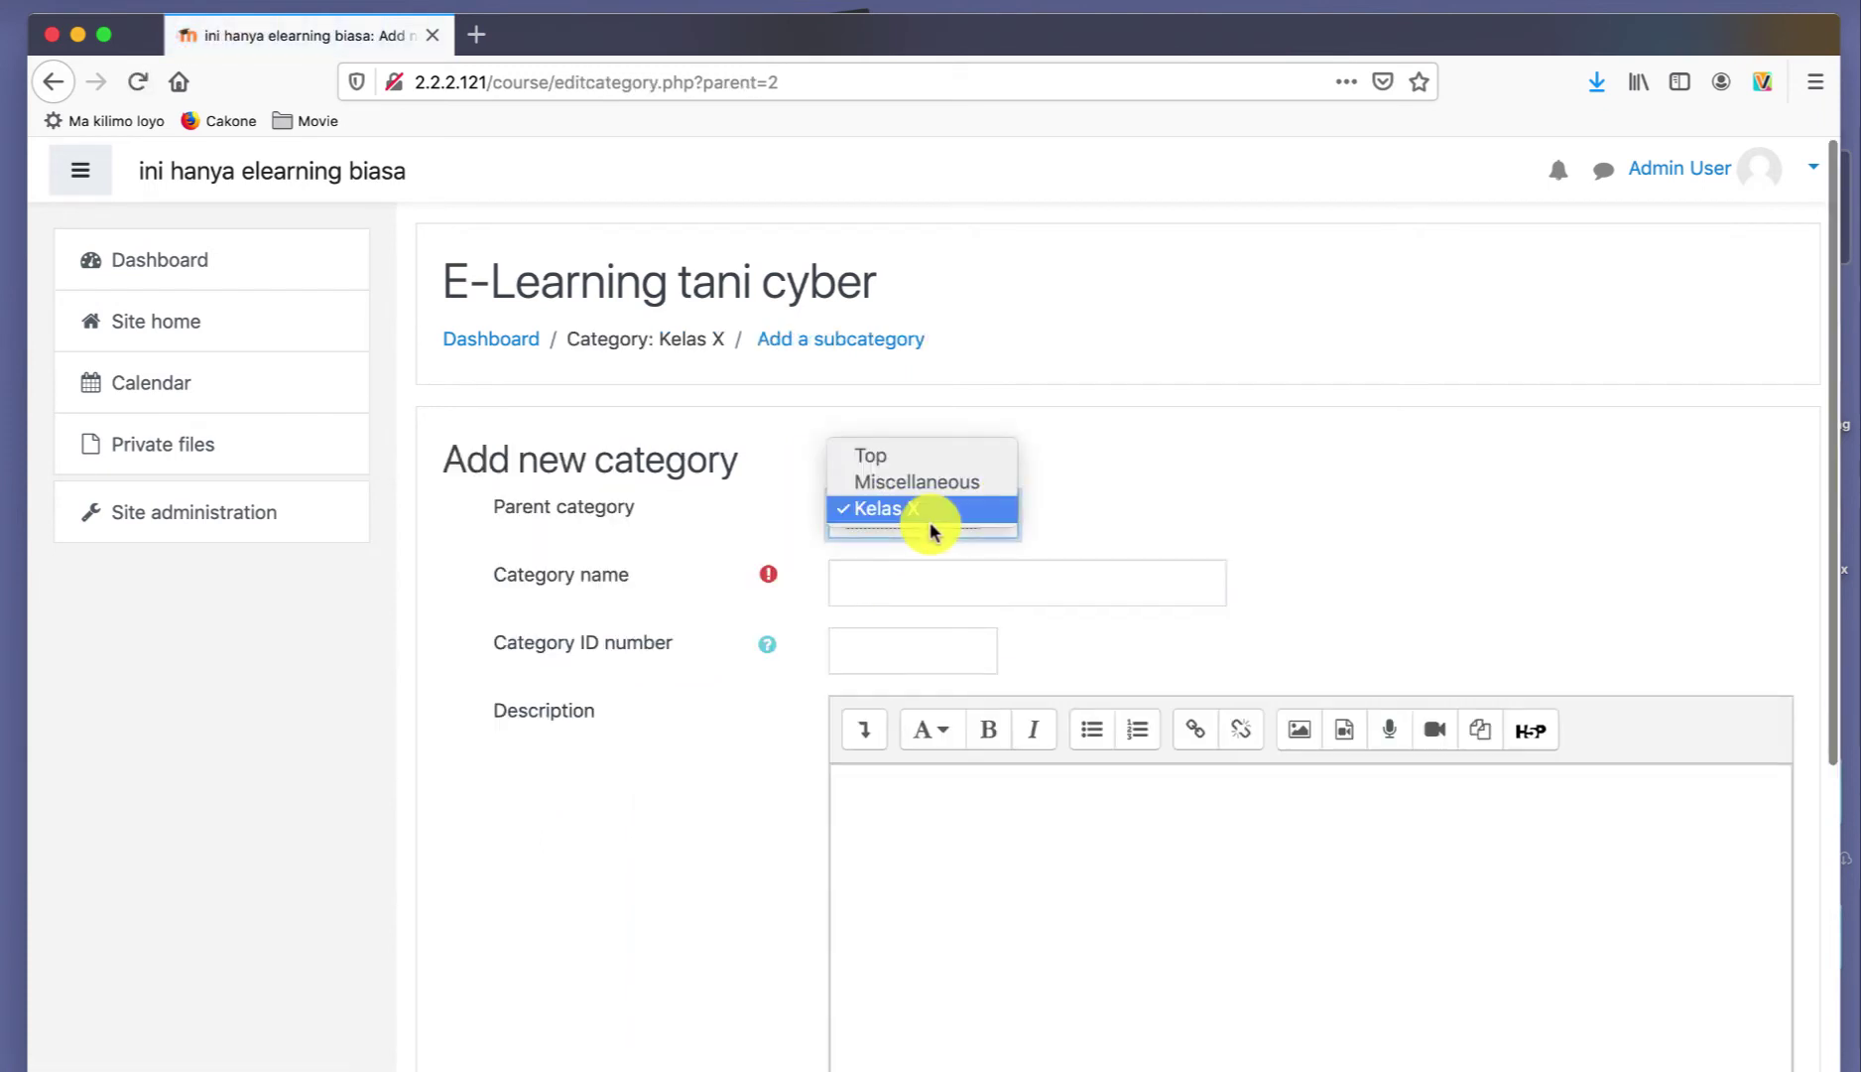
click(927, 459)
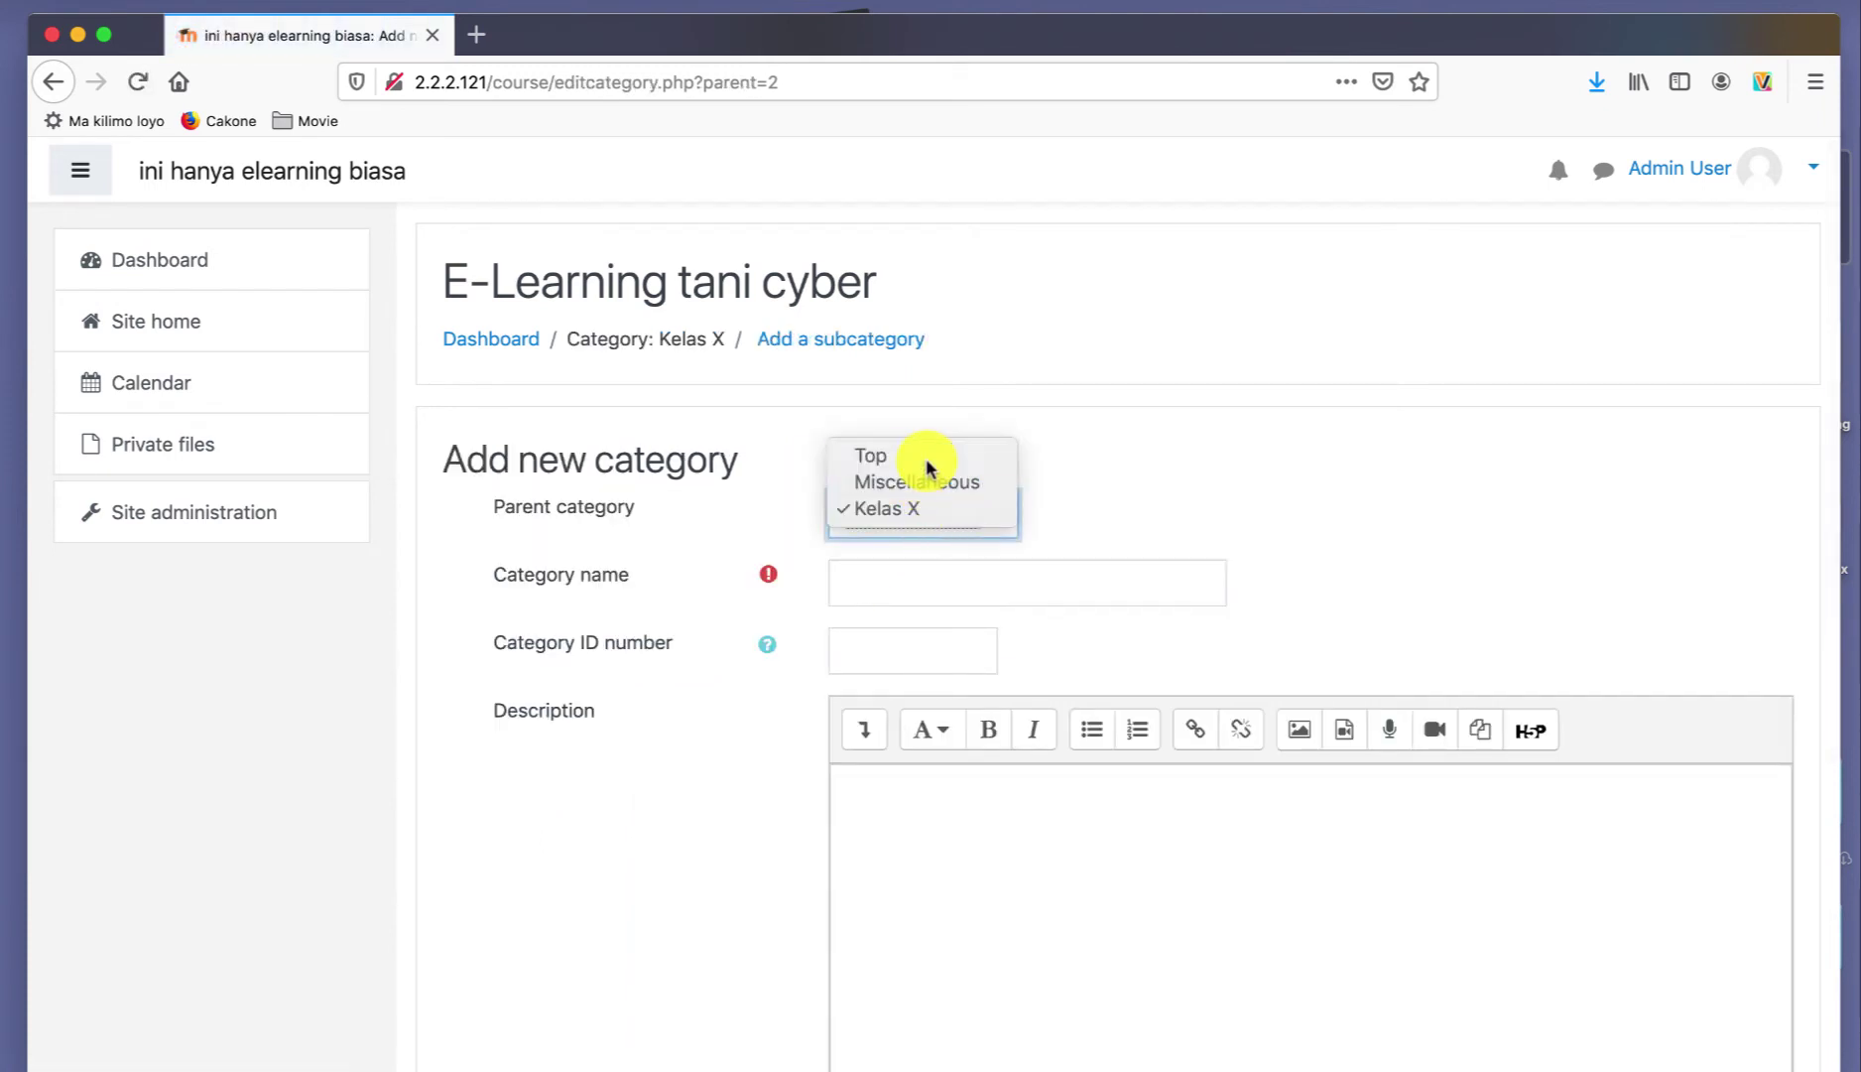
click(907, 571)
text(Kelas)
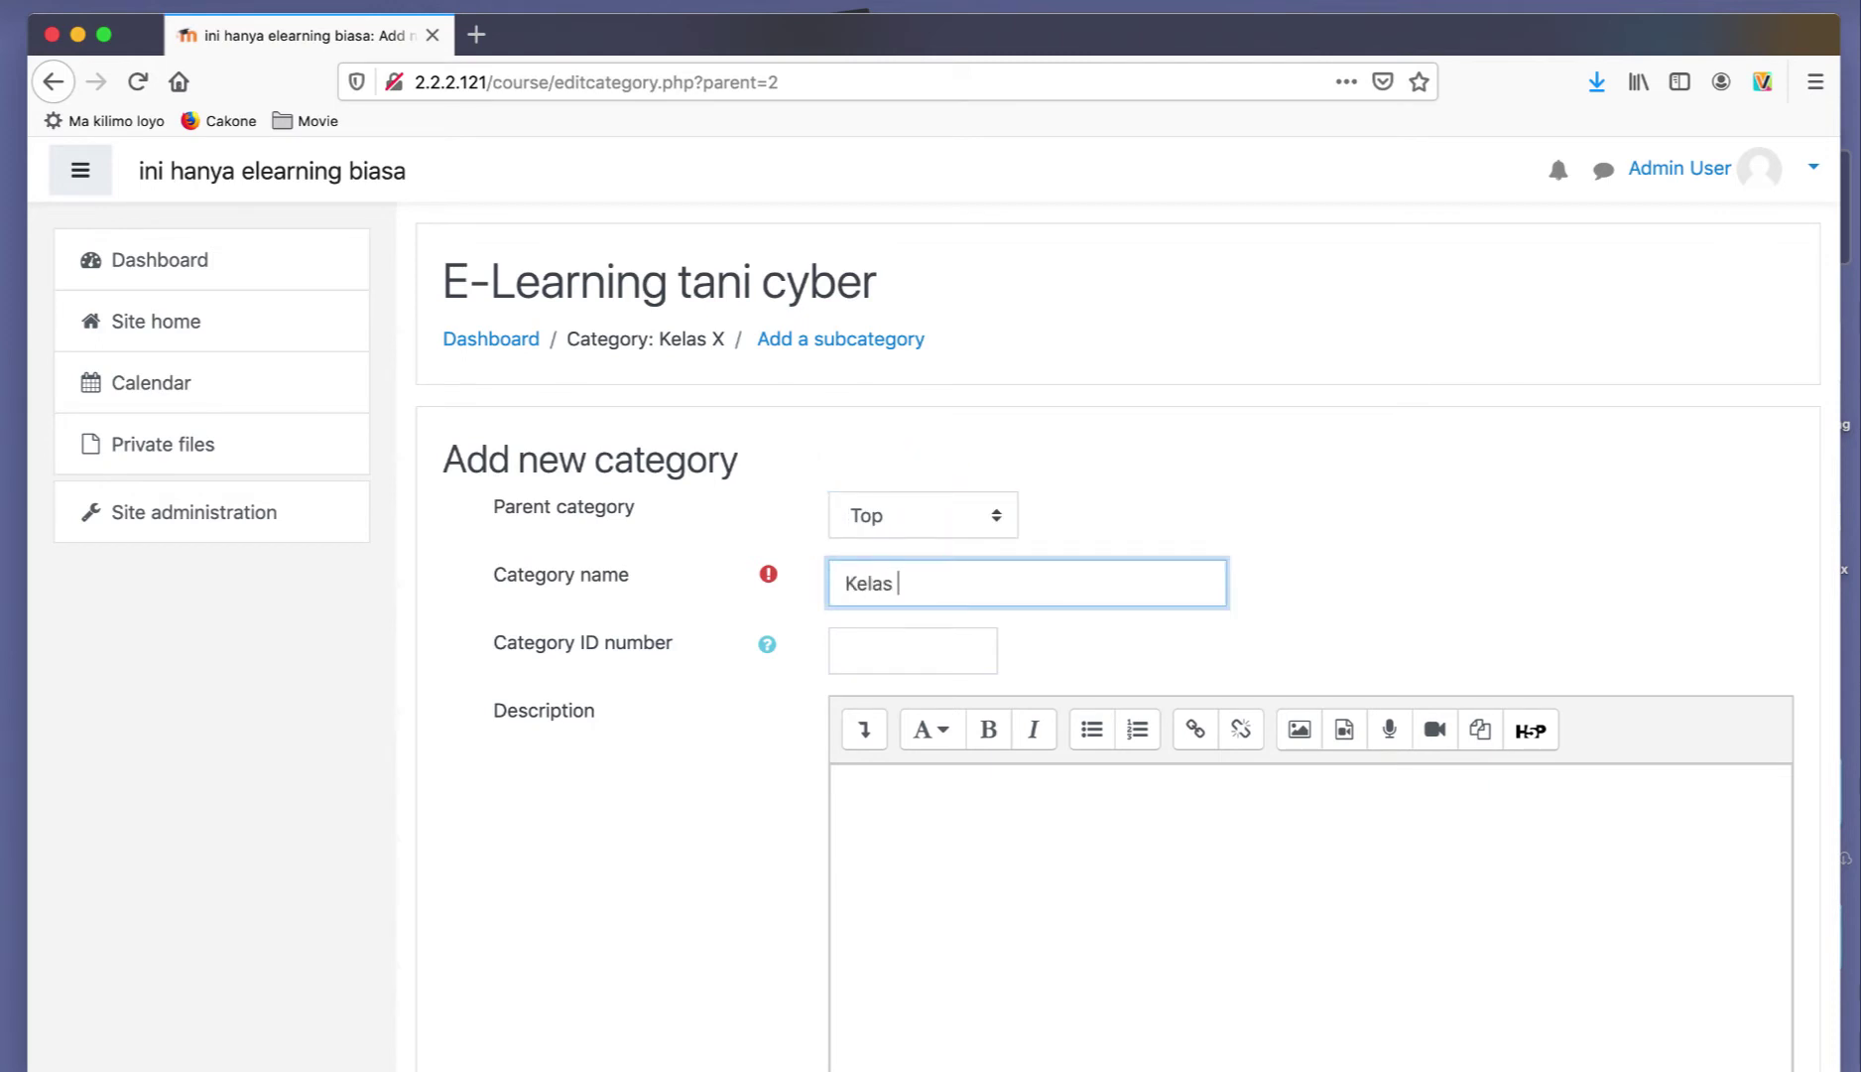
text( XI)
scroll(1064, 673, down, 5)
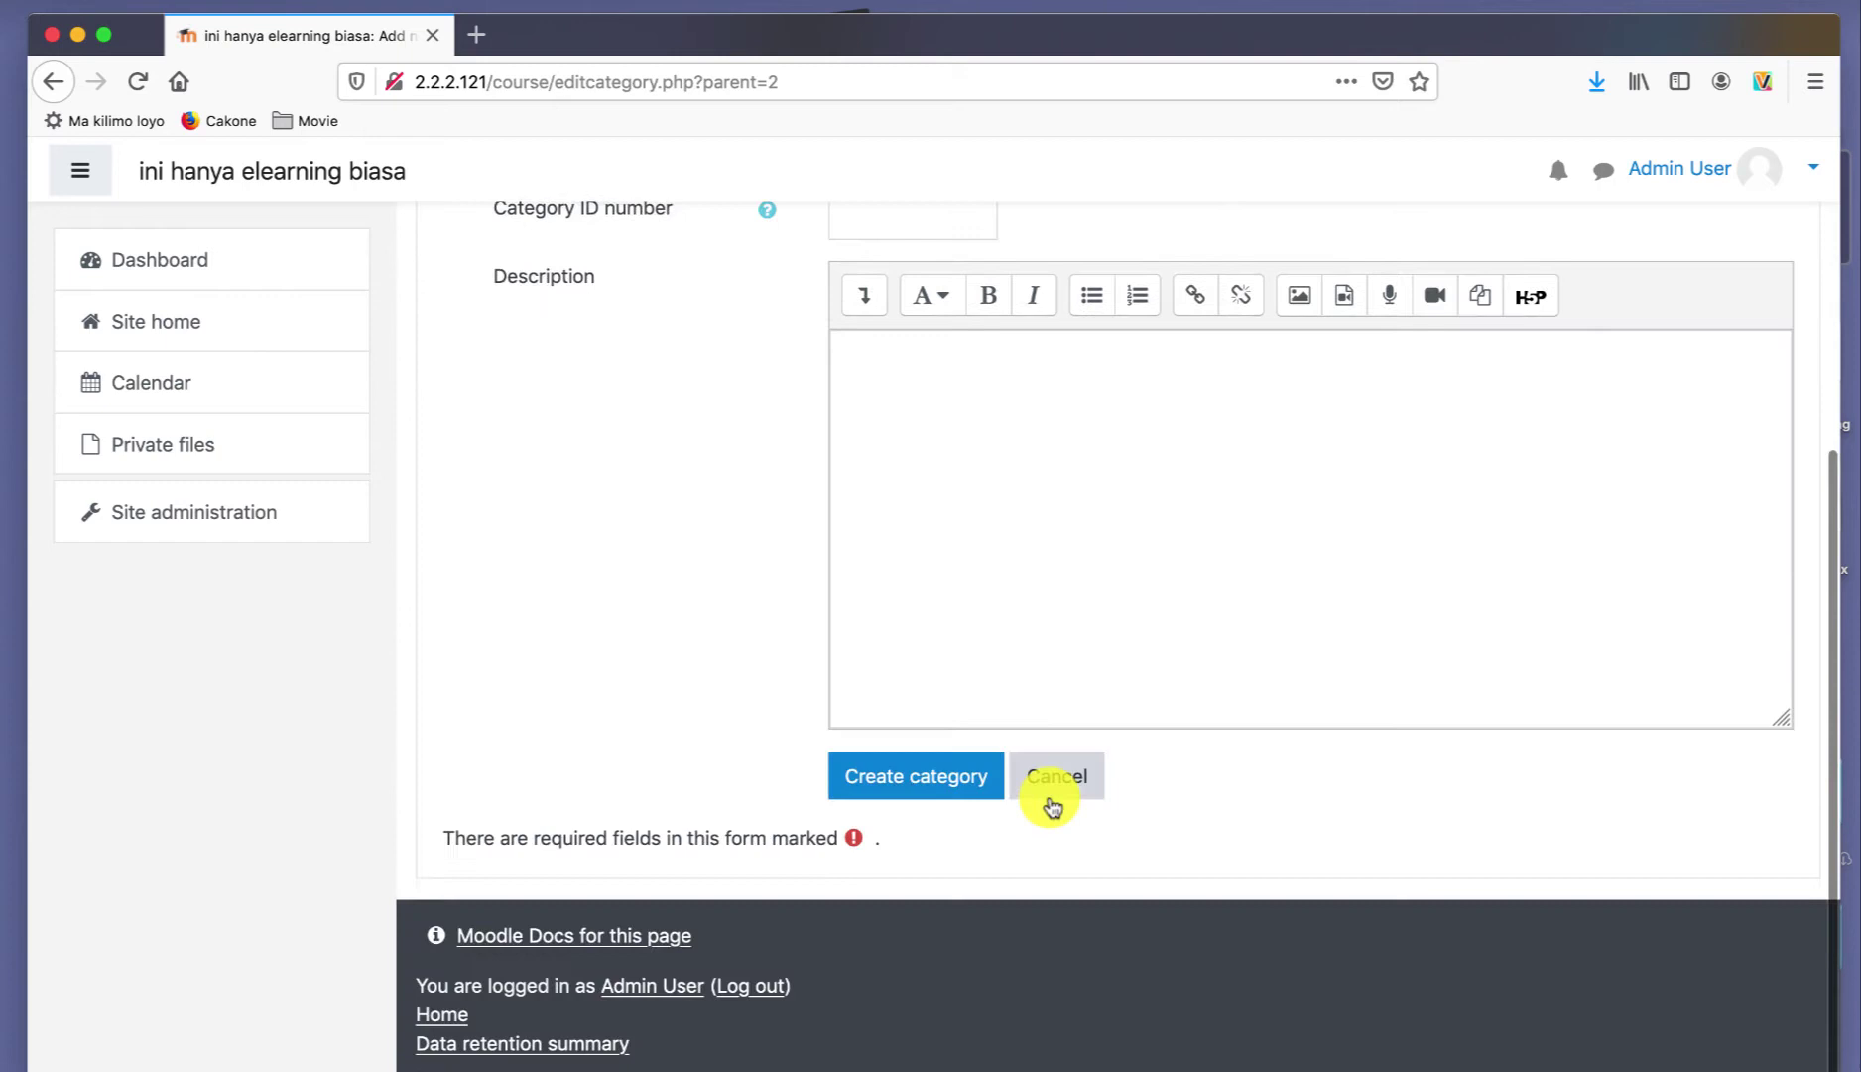
click(903, 793)
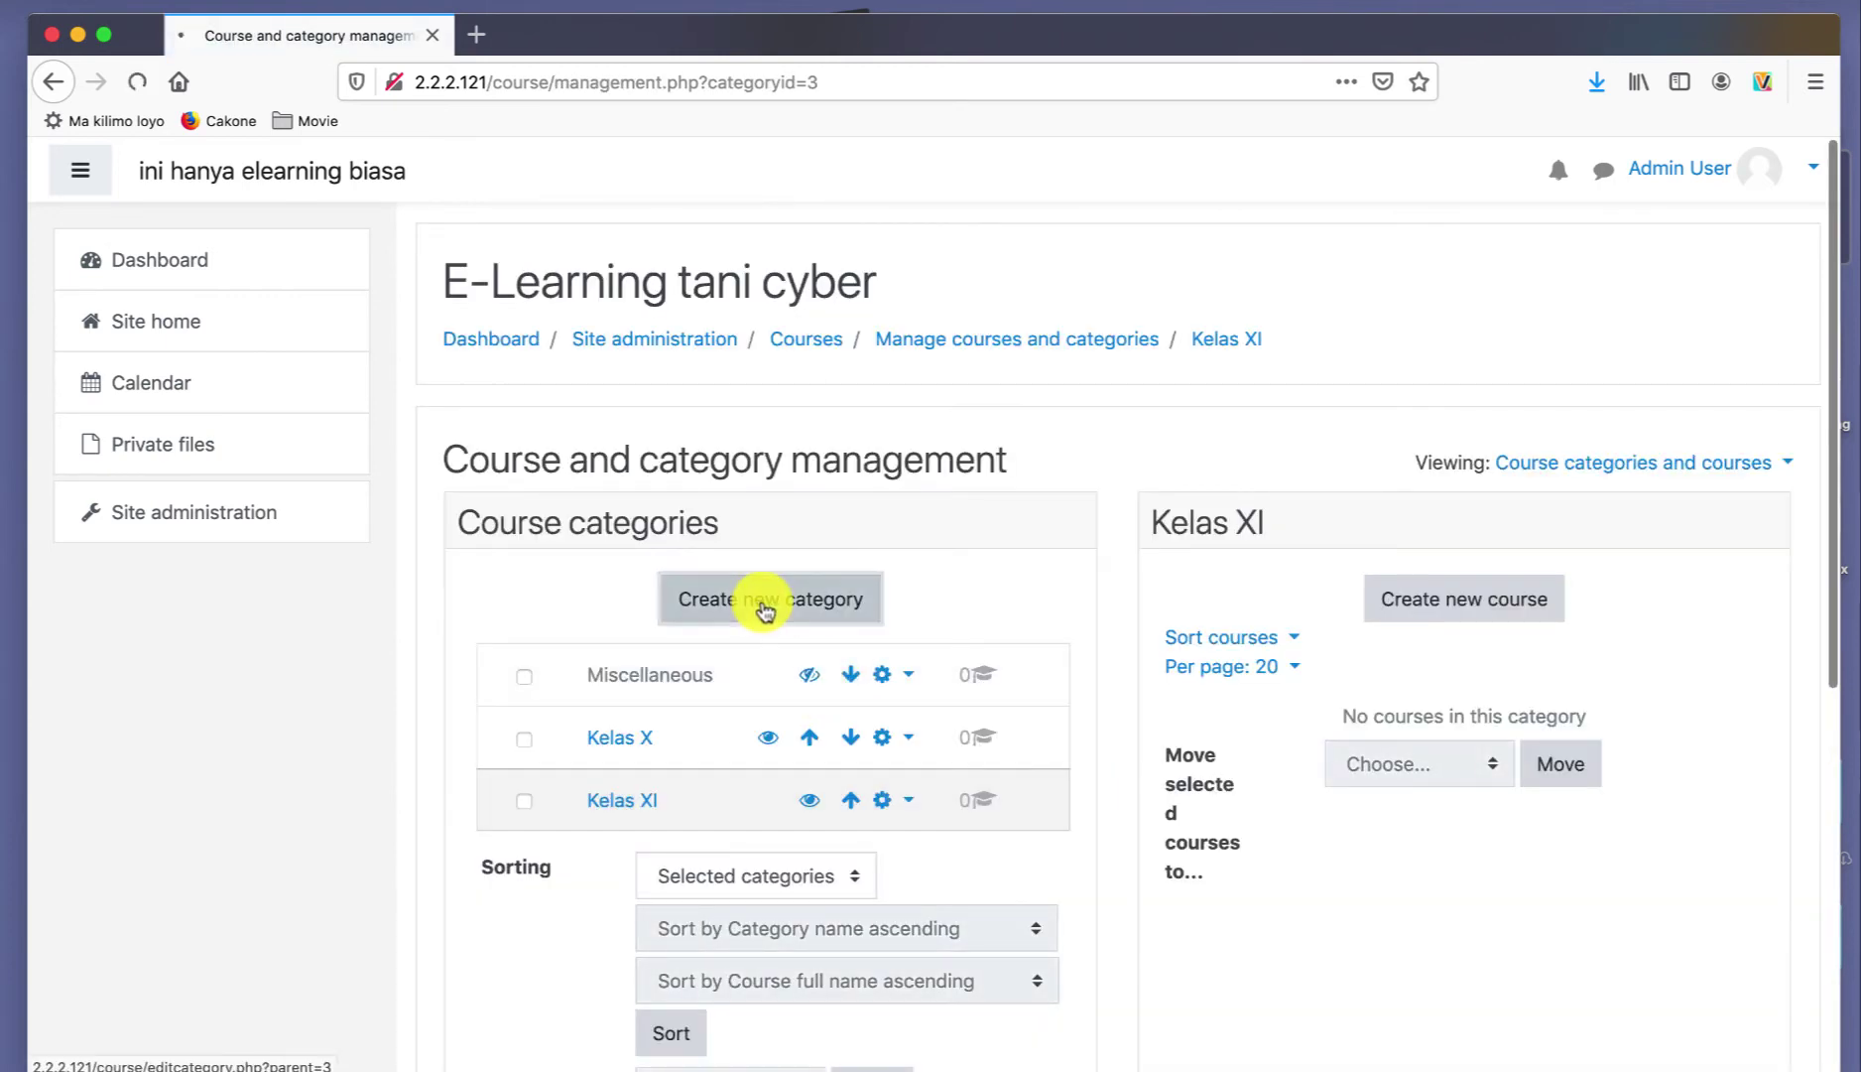
- Create a third course category named "Kelas XII" under the Top parent category
click(765, 602)
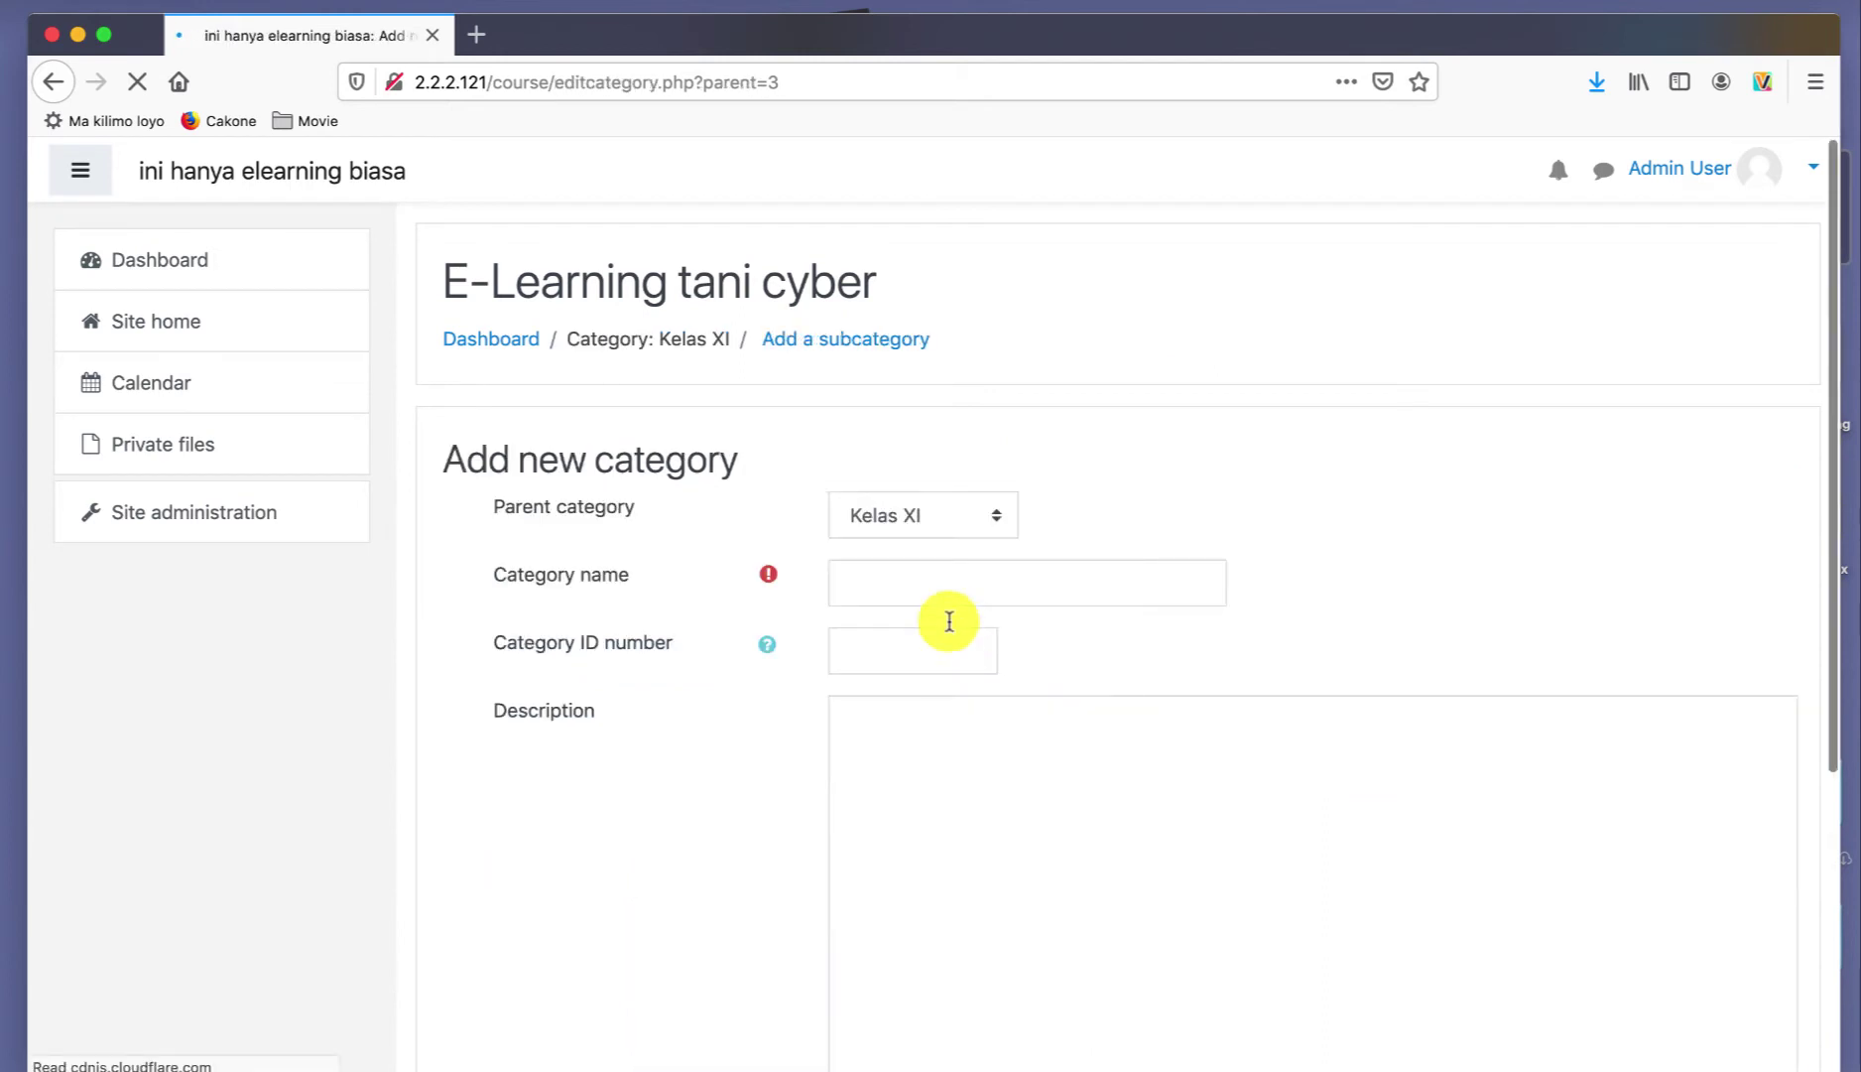
click(987, 514)
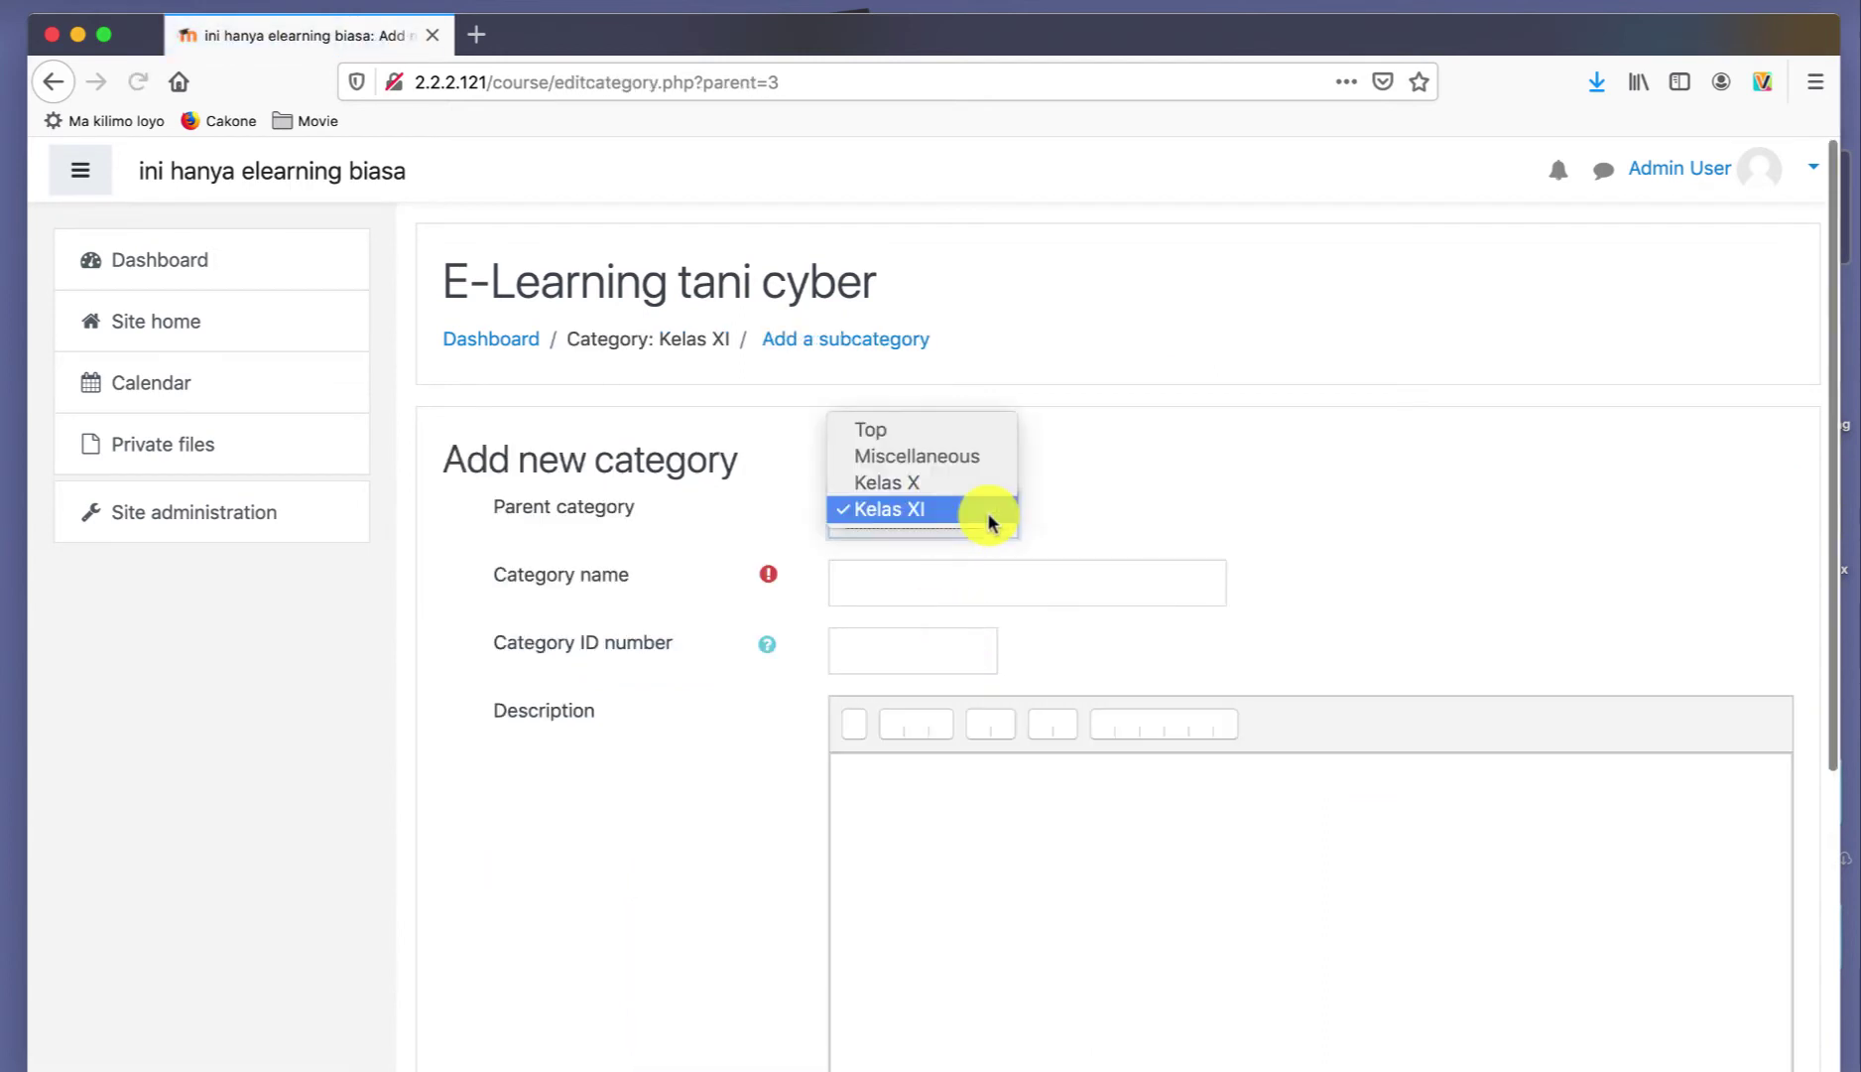
click(939, 428)
click(938, 584)
text(Kelas )
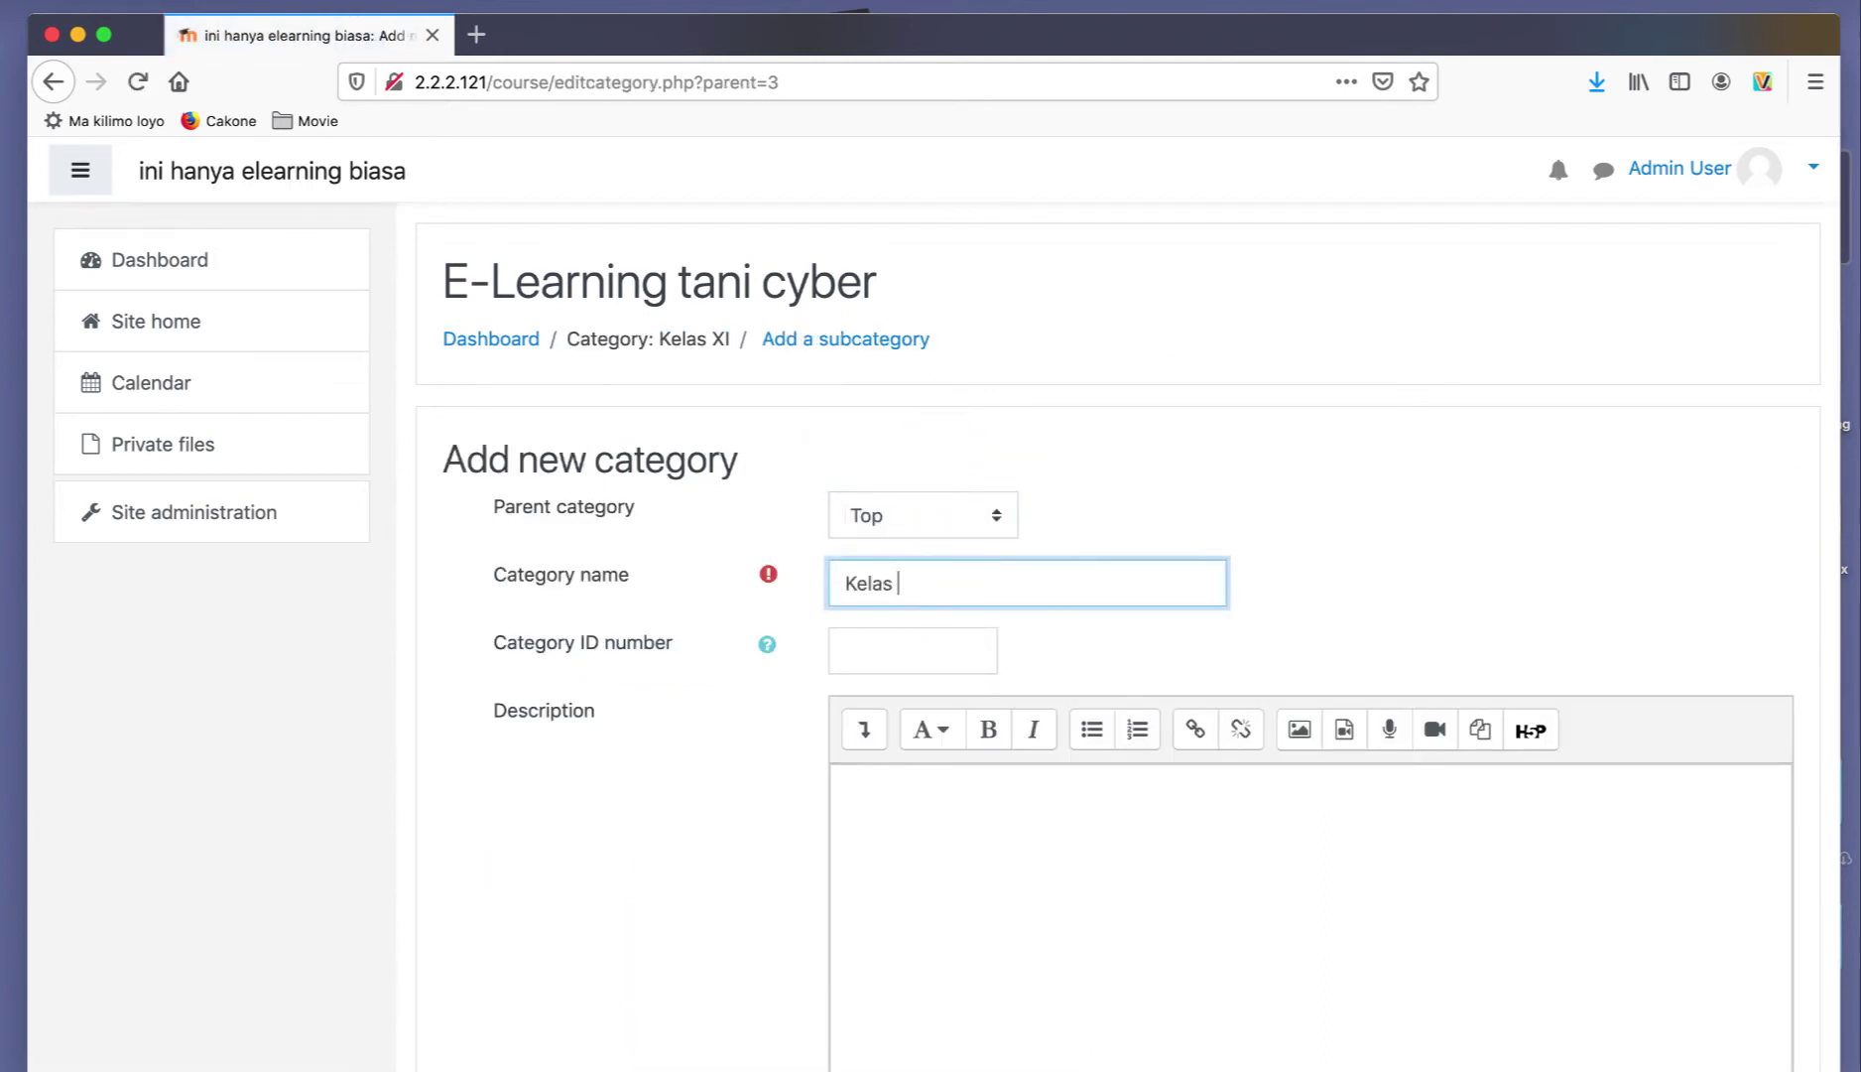
text(XII)
scroll(1114, 797, down, 5)
click(951, 775)
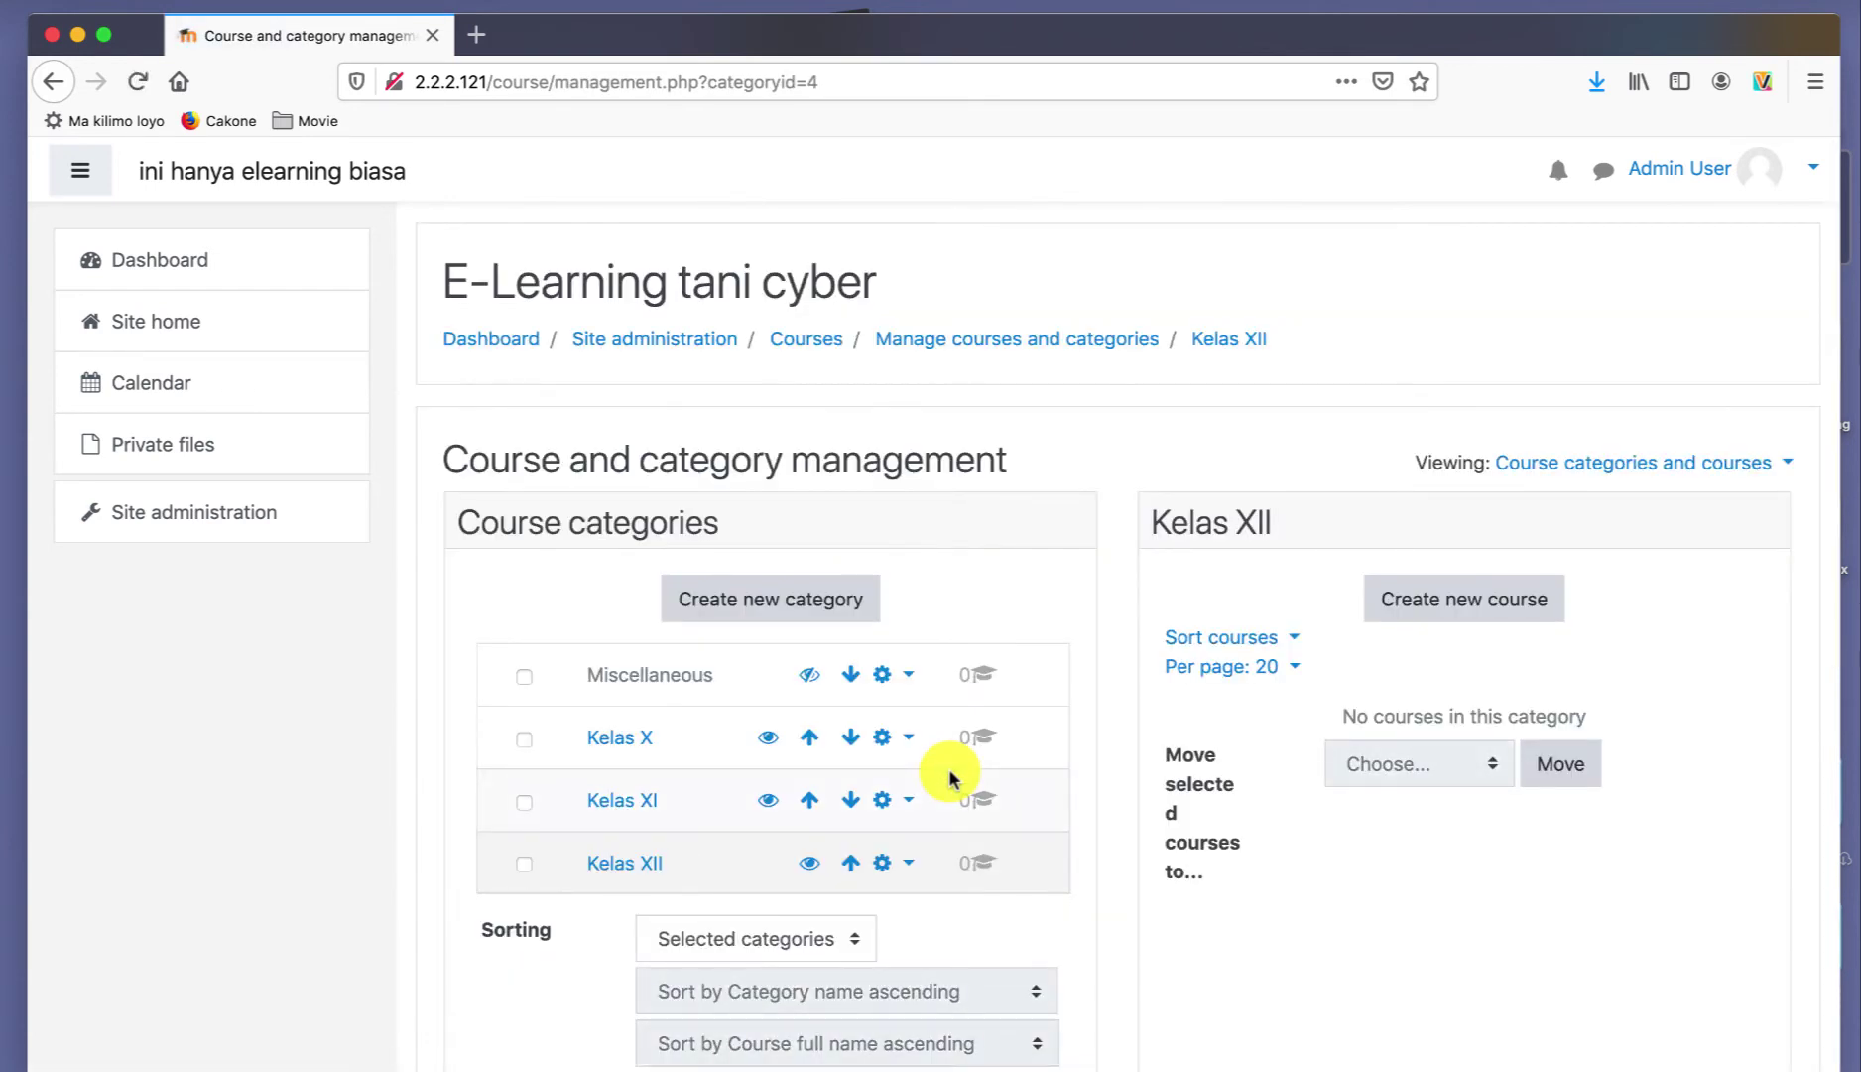
- Start a new course in the Kelas X category and enter "Matematika" as its full name
click(640, 749)
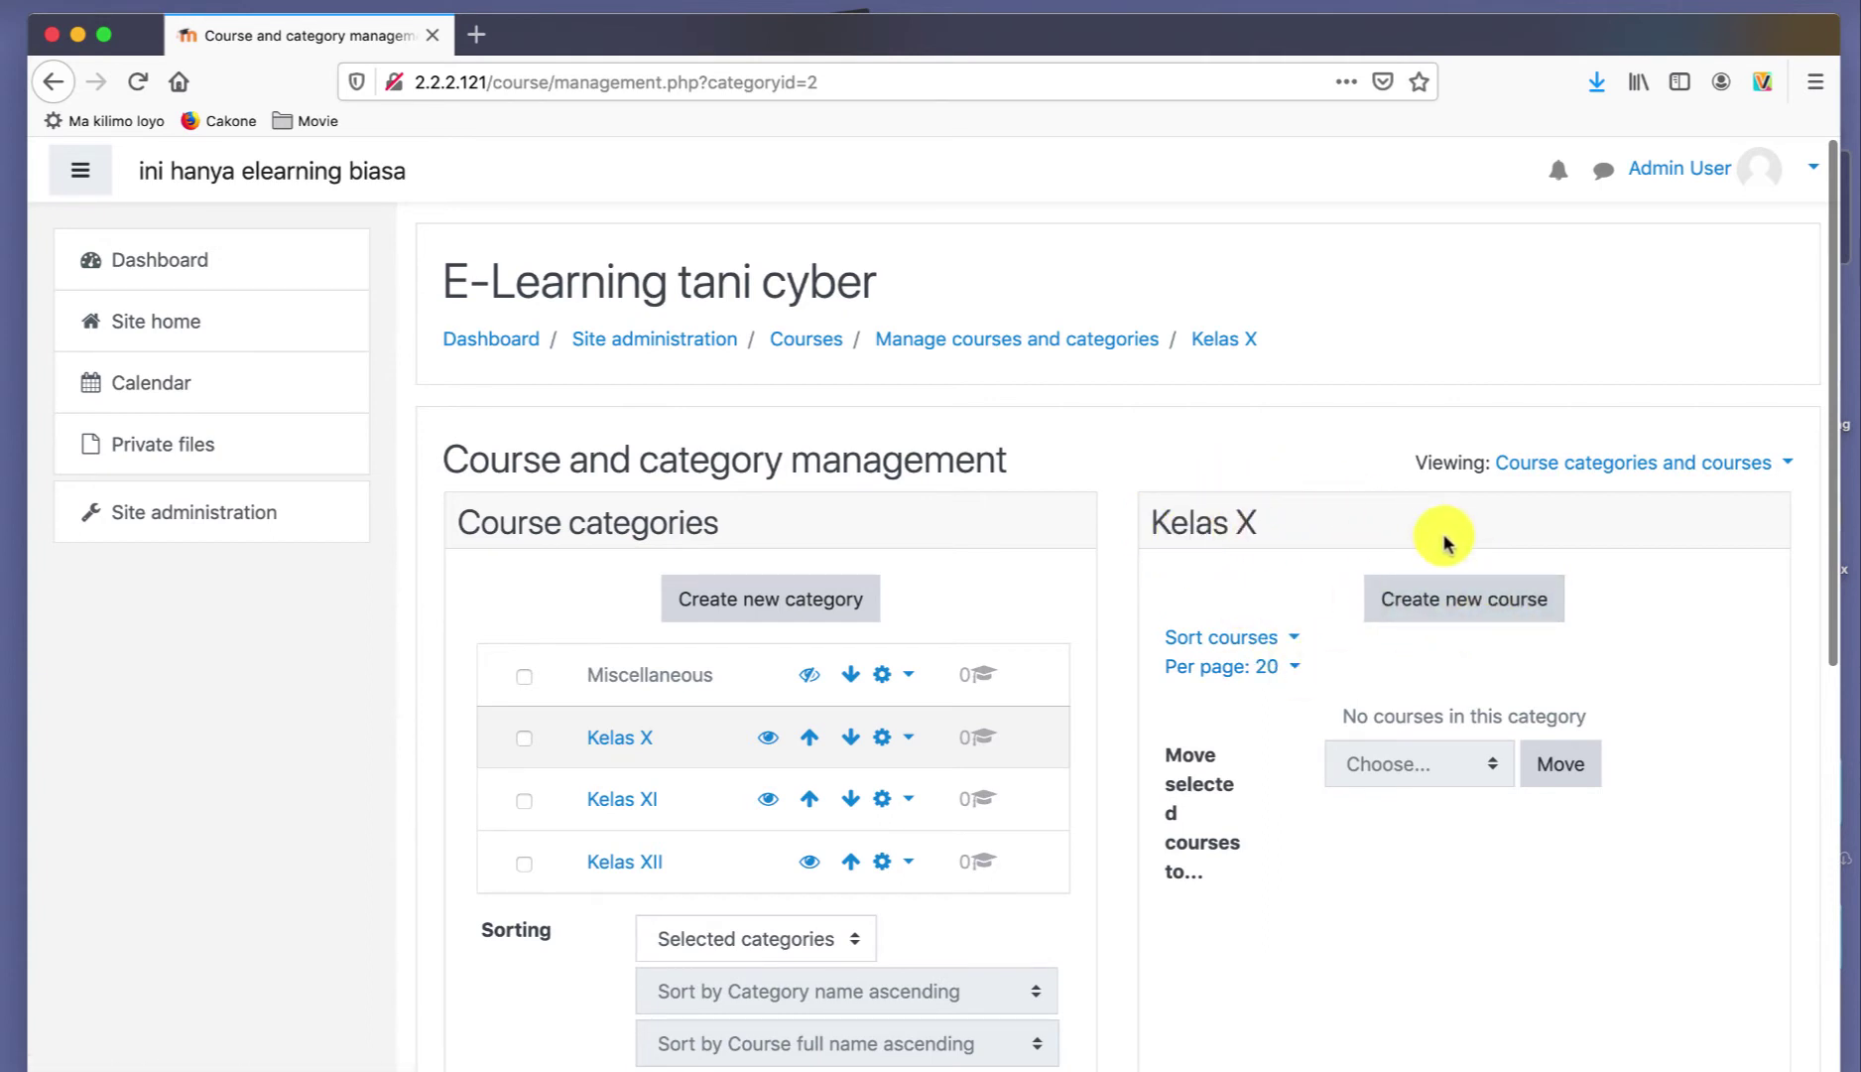
click(1430, 599)
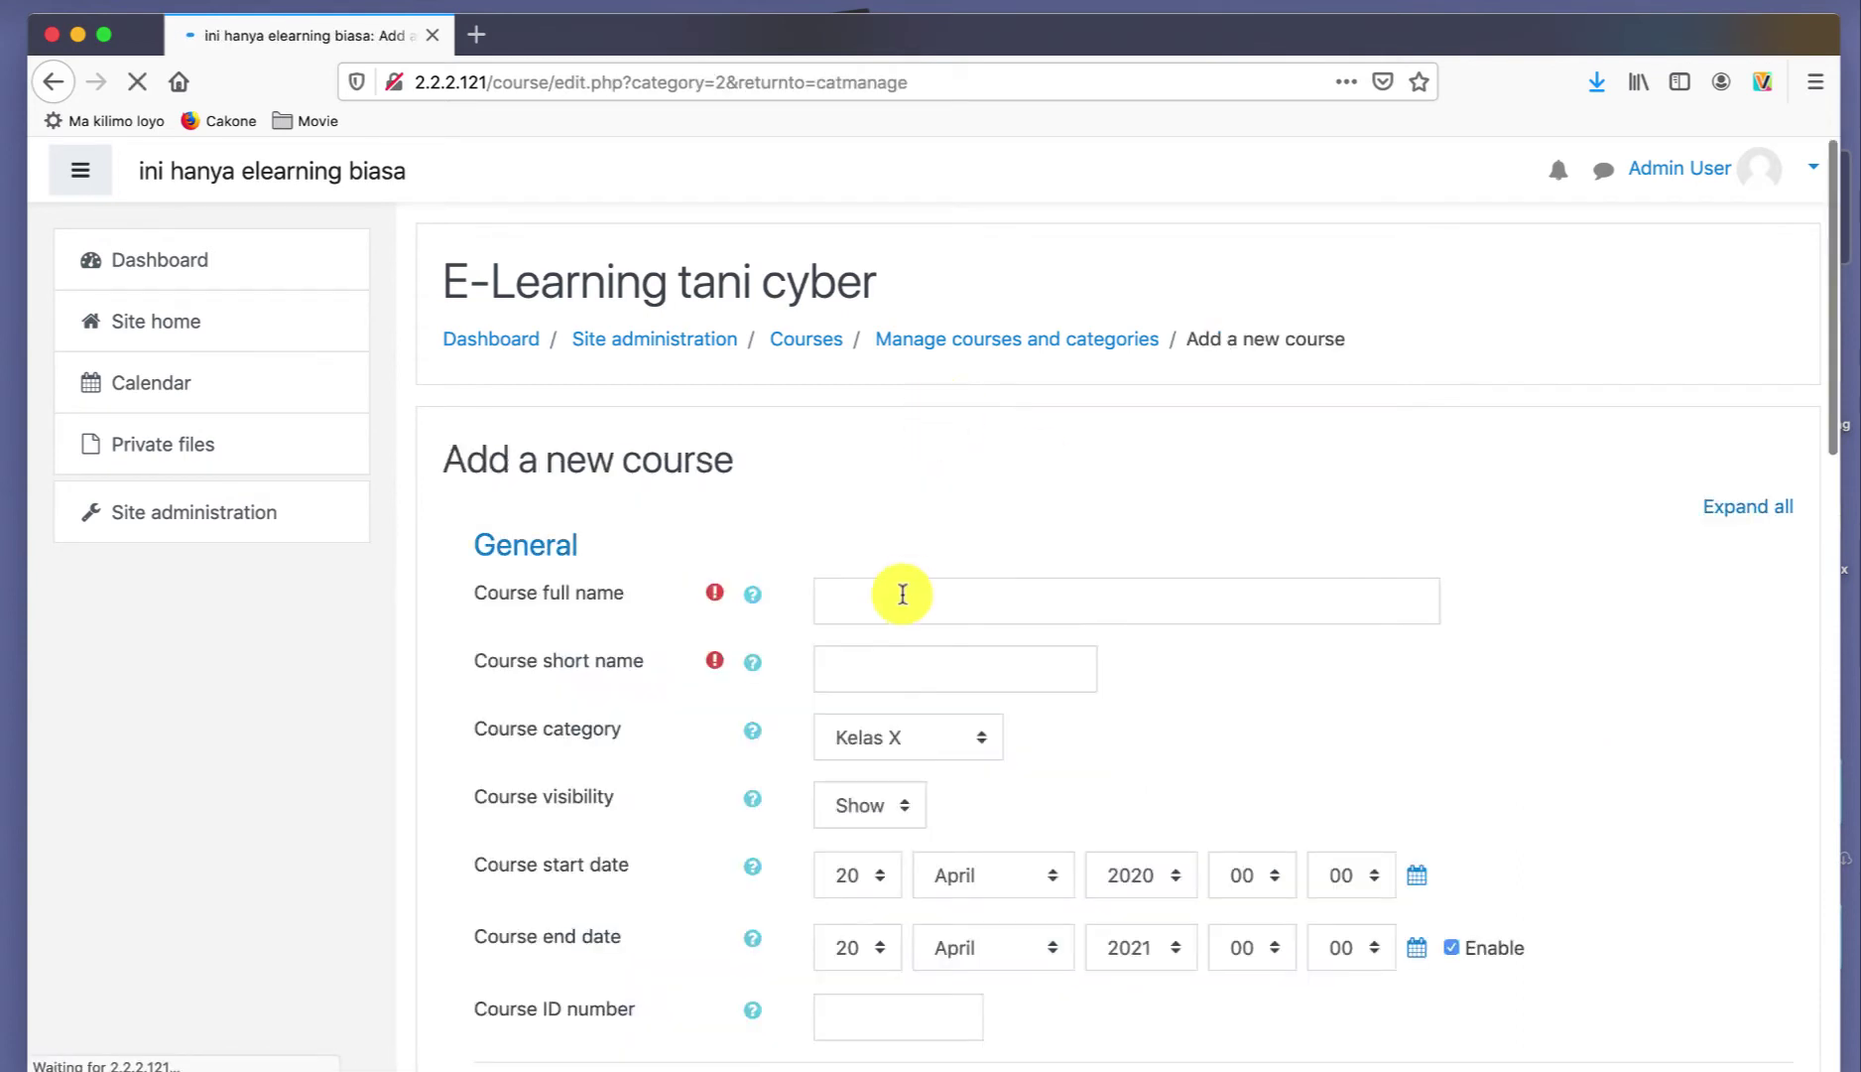
click(890, 602)
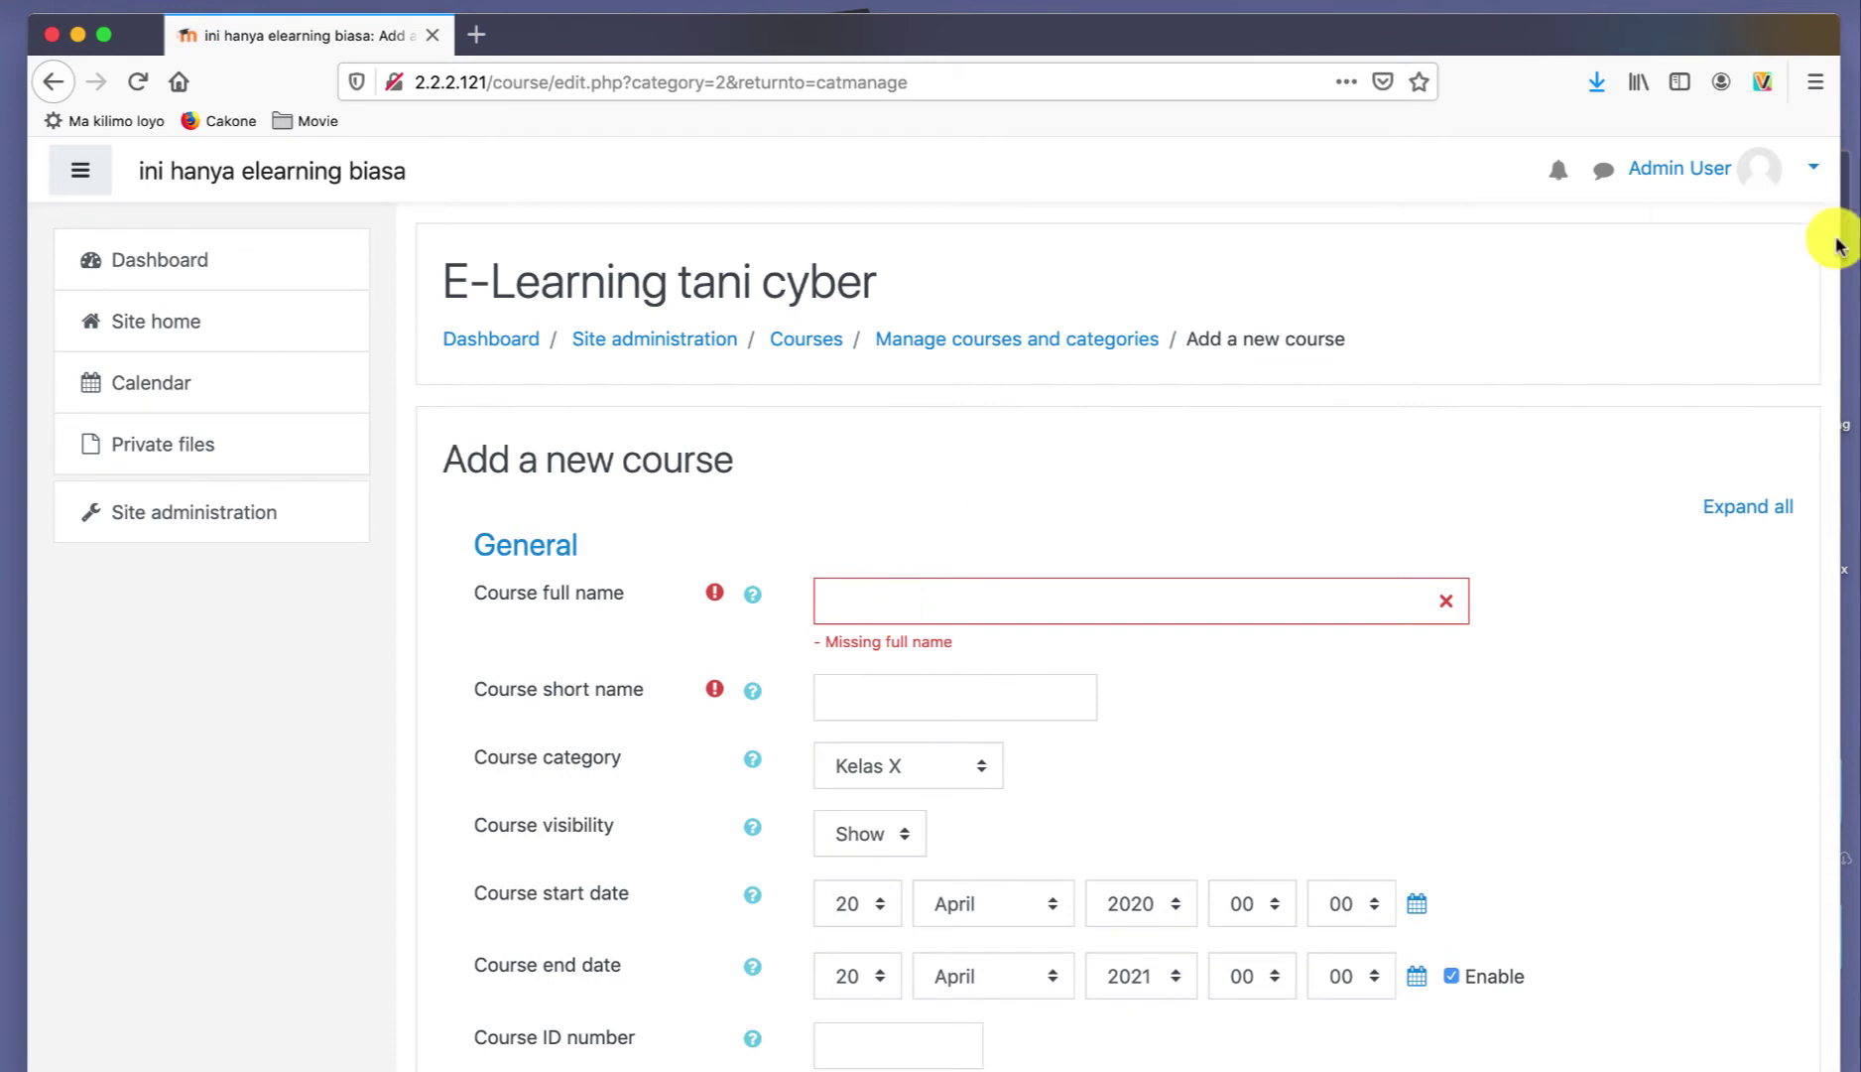
click(1256, 598)
text(matematika)
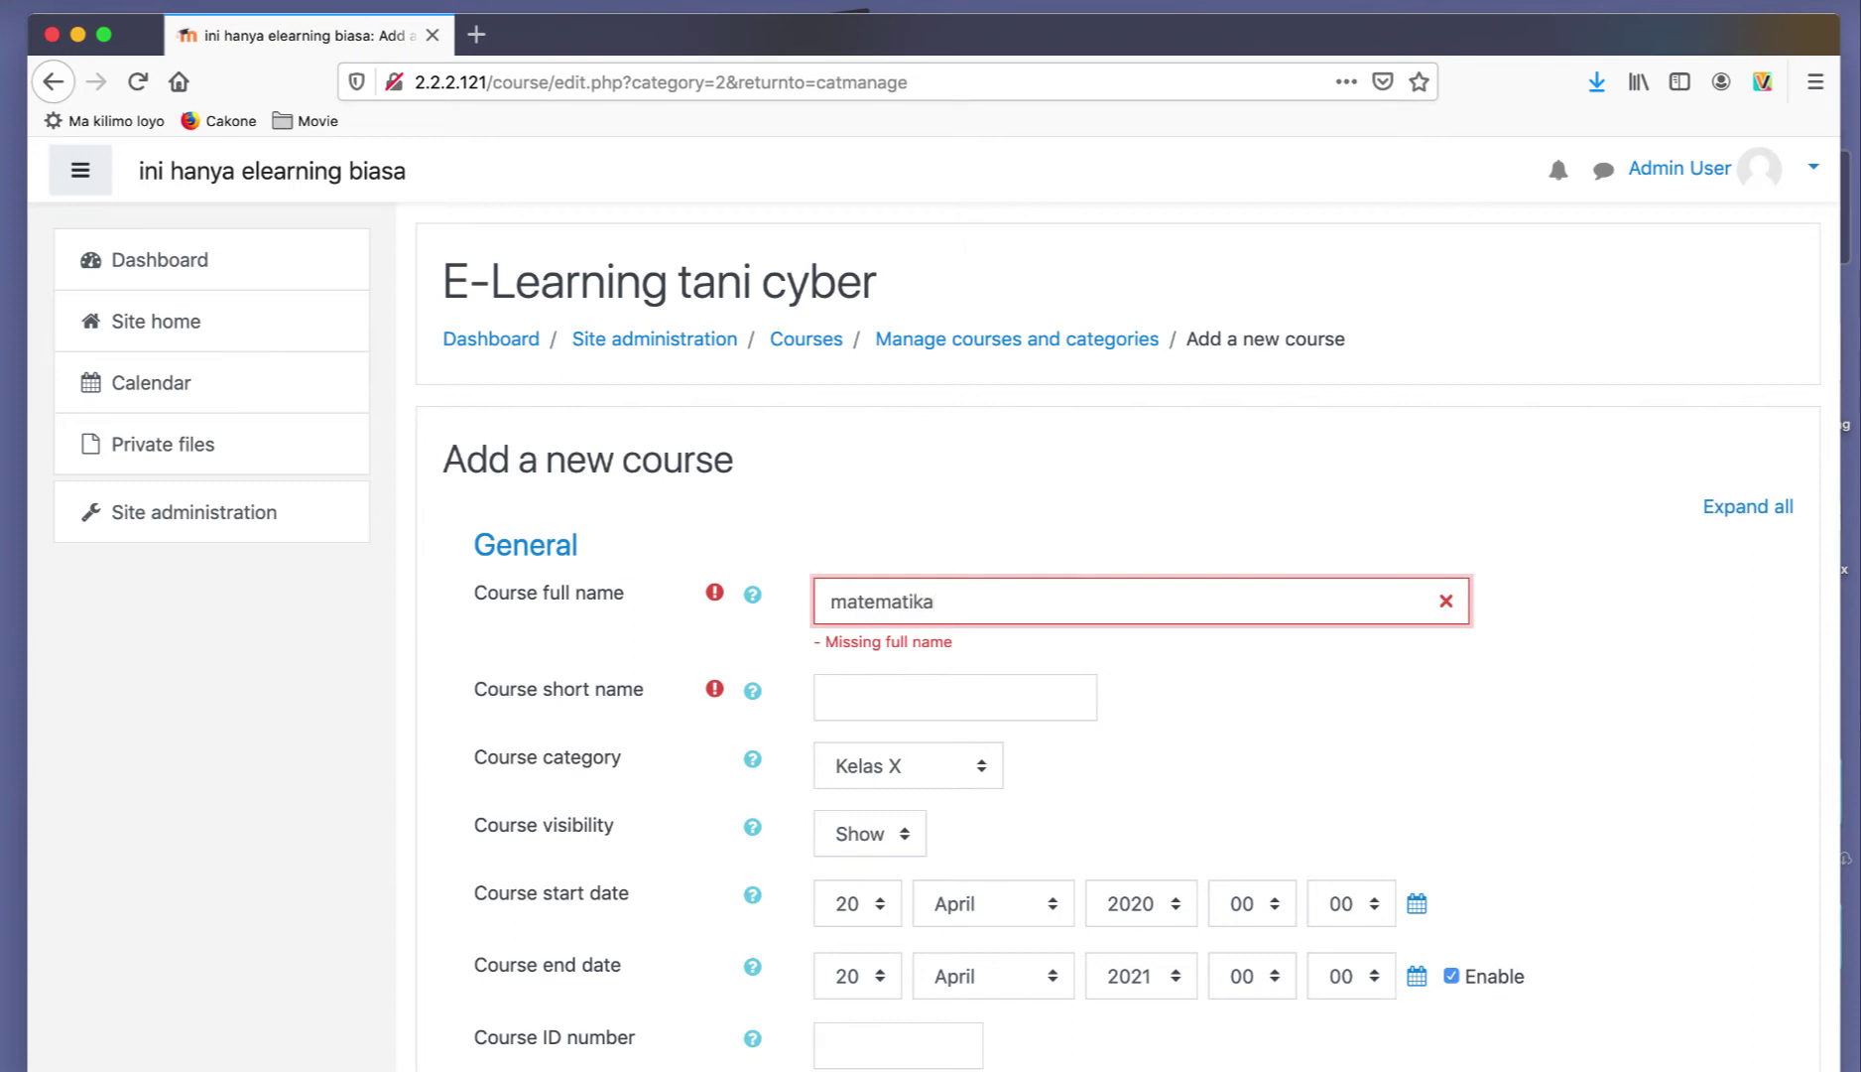
key(Left)
key(Left)
key(Left)
key(Left)
key(Left)
key(Left)
key(Left)
key(Left)
key(Left)
key(Left)
key(Delete)
text(M)
- Copy the course full name "Matematika" into the course short name
click(918, 700)
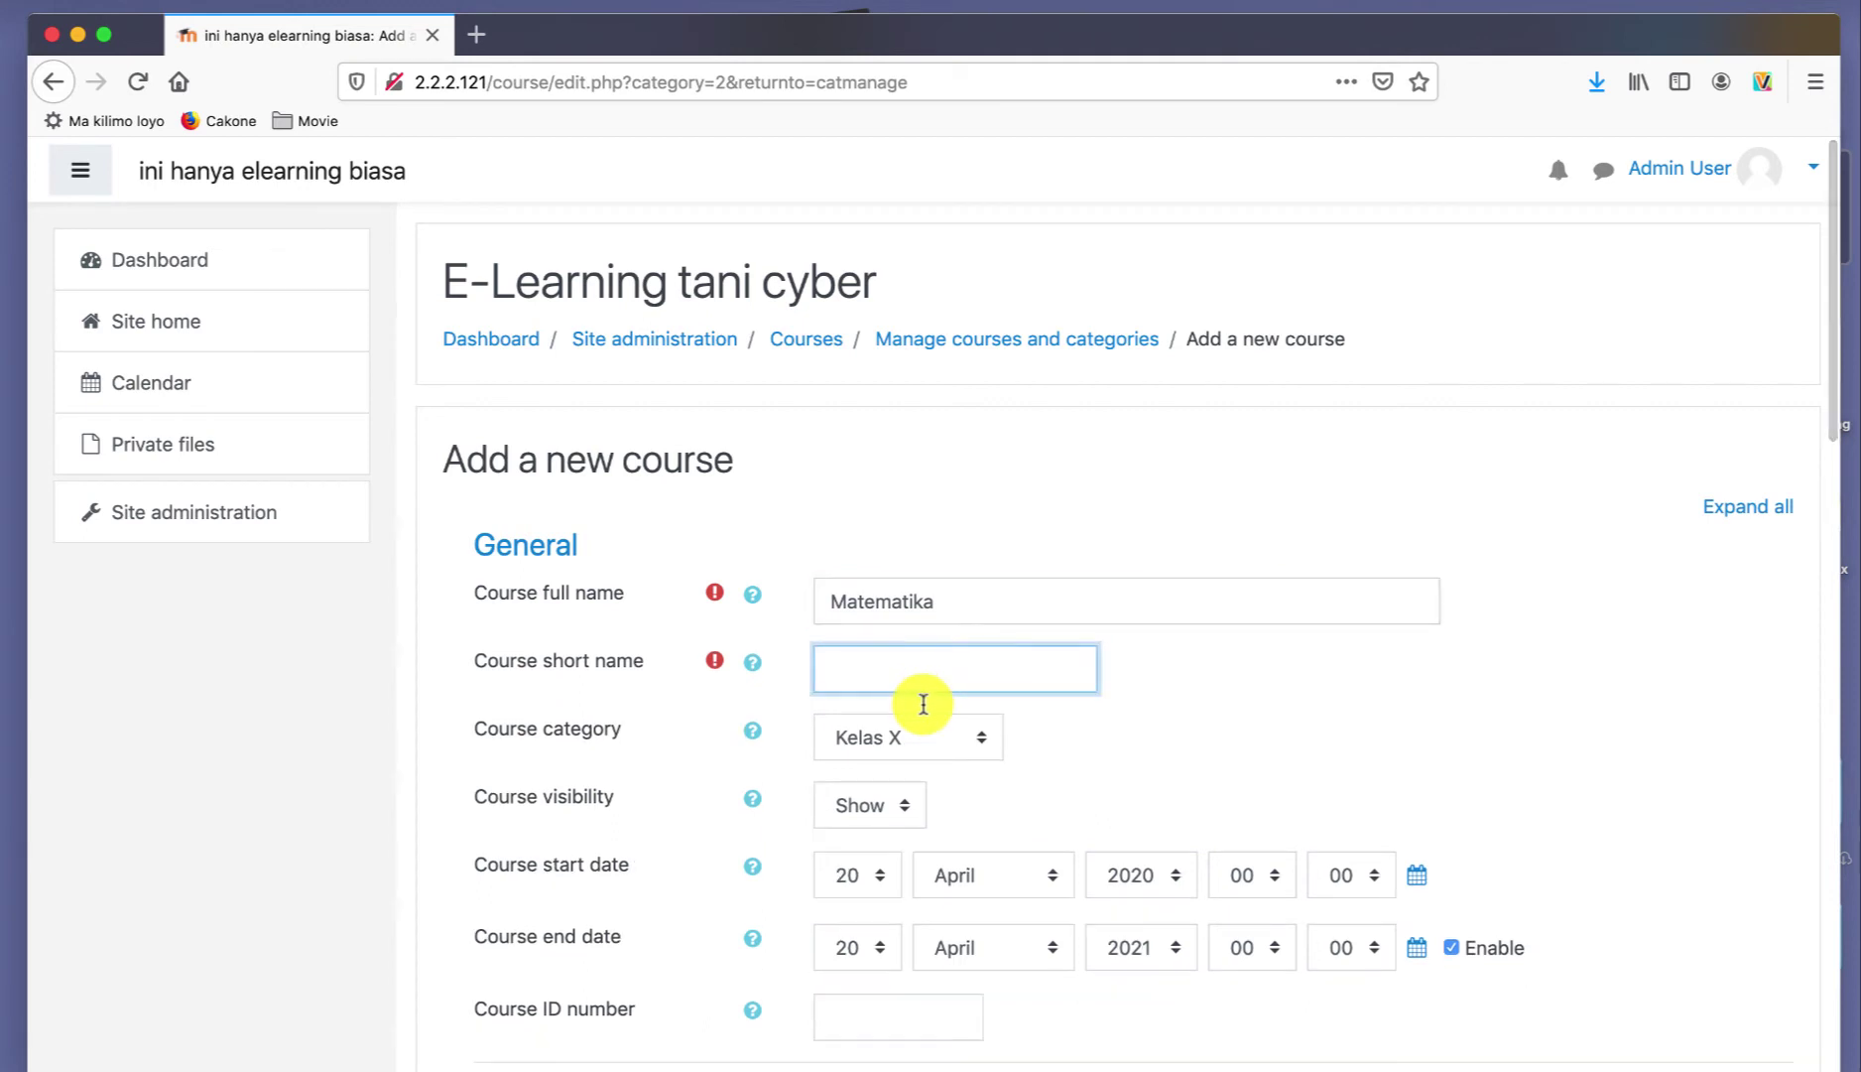
key(shift+Tab)
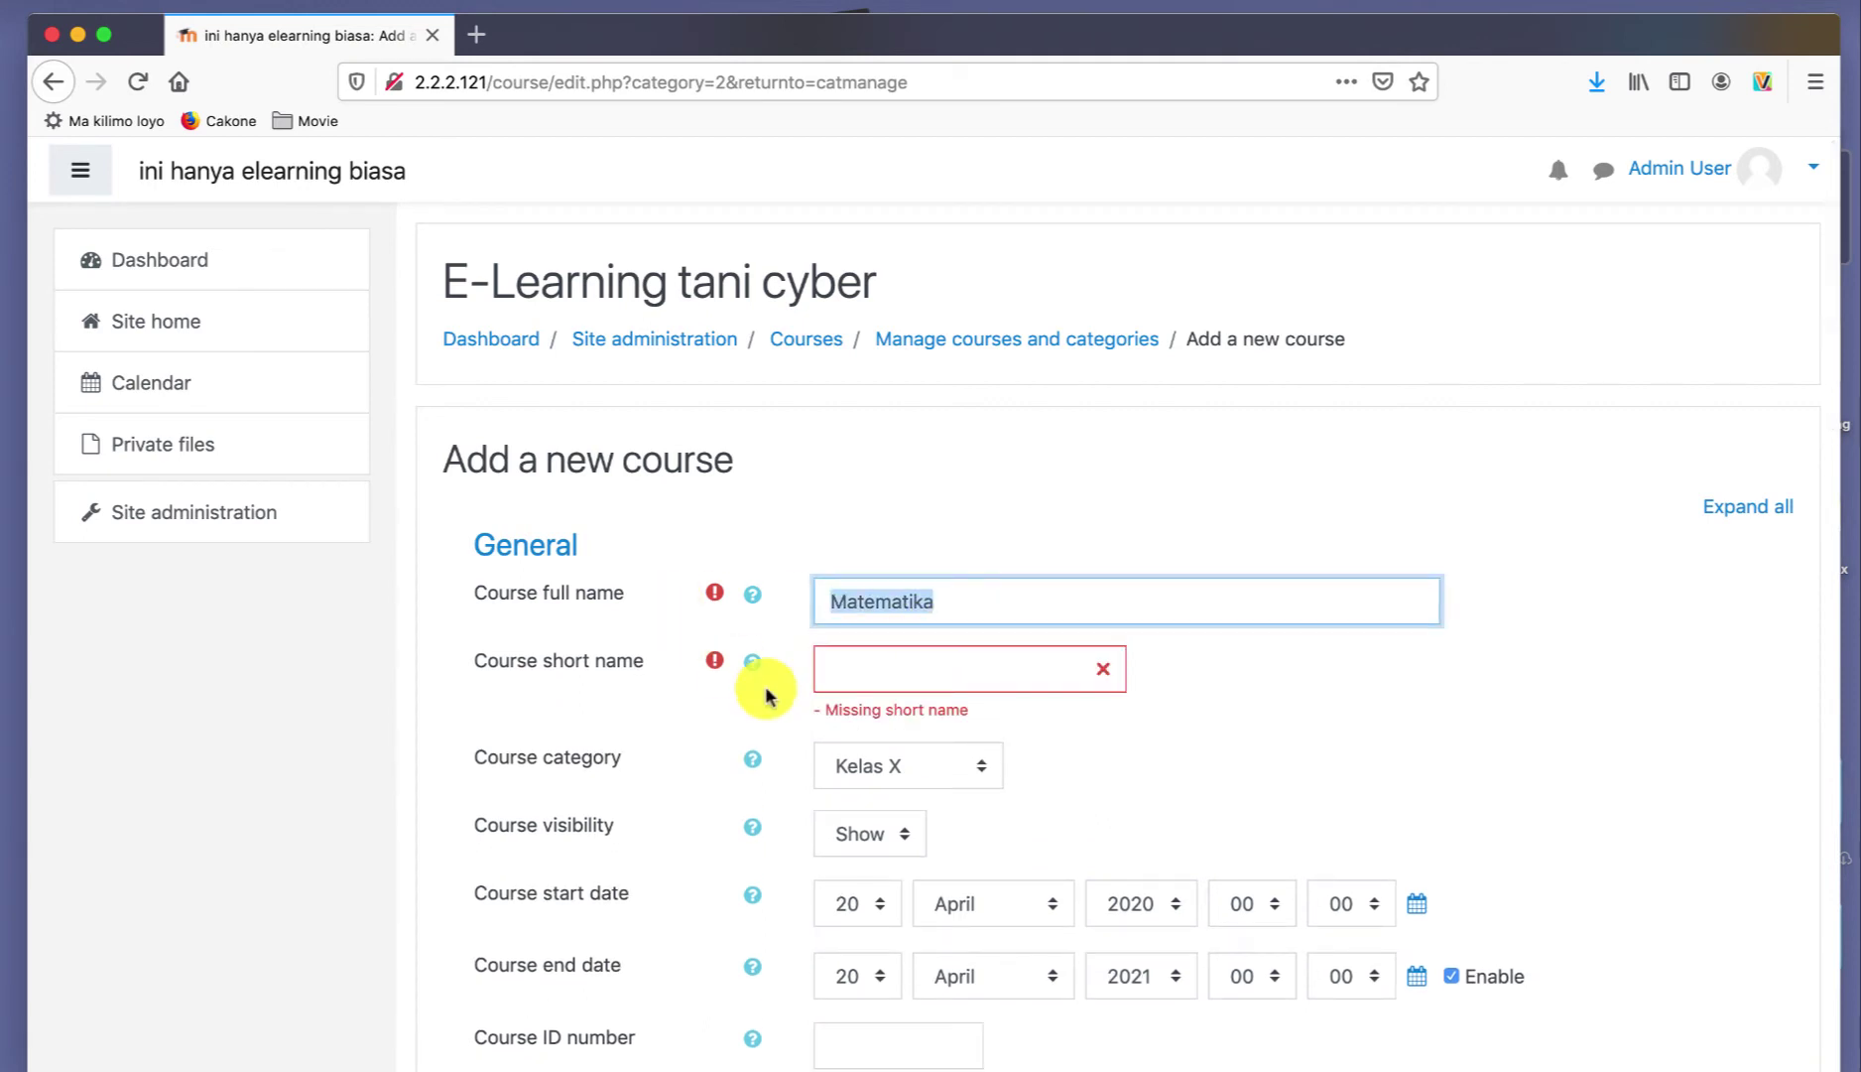
key(ctrl+c)
click(864, 665)
key(ctrl+v)
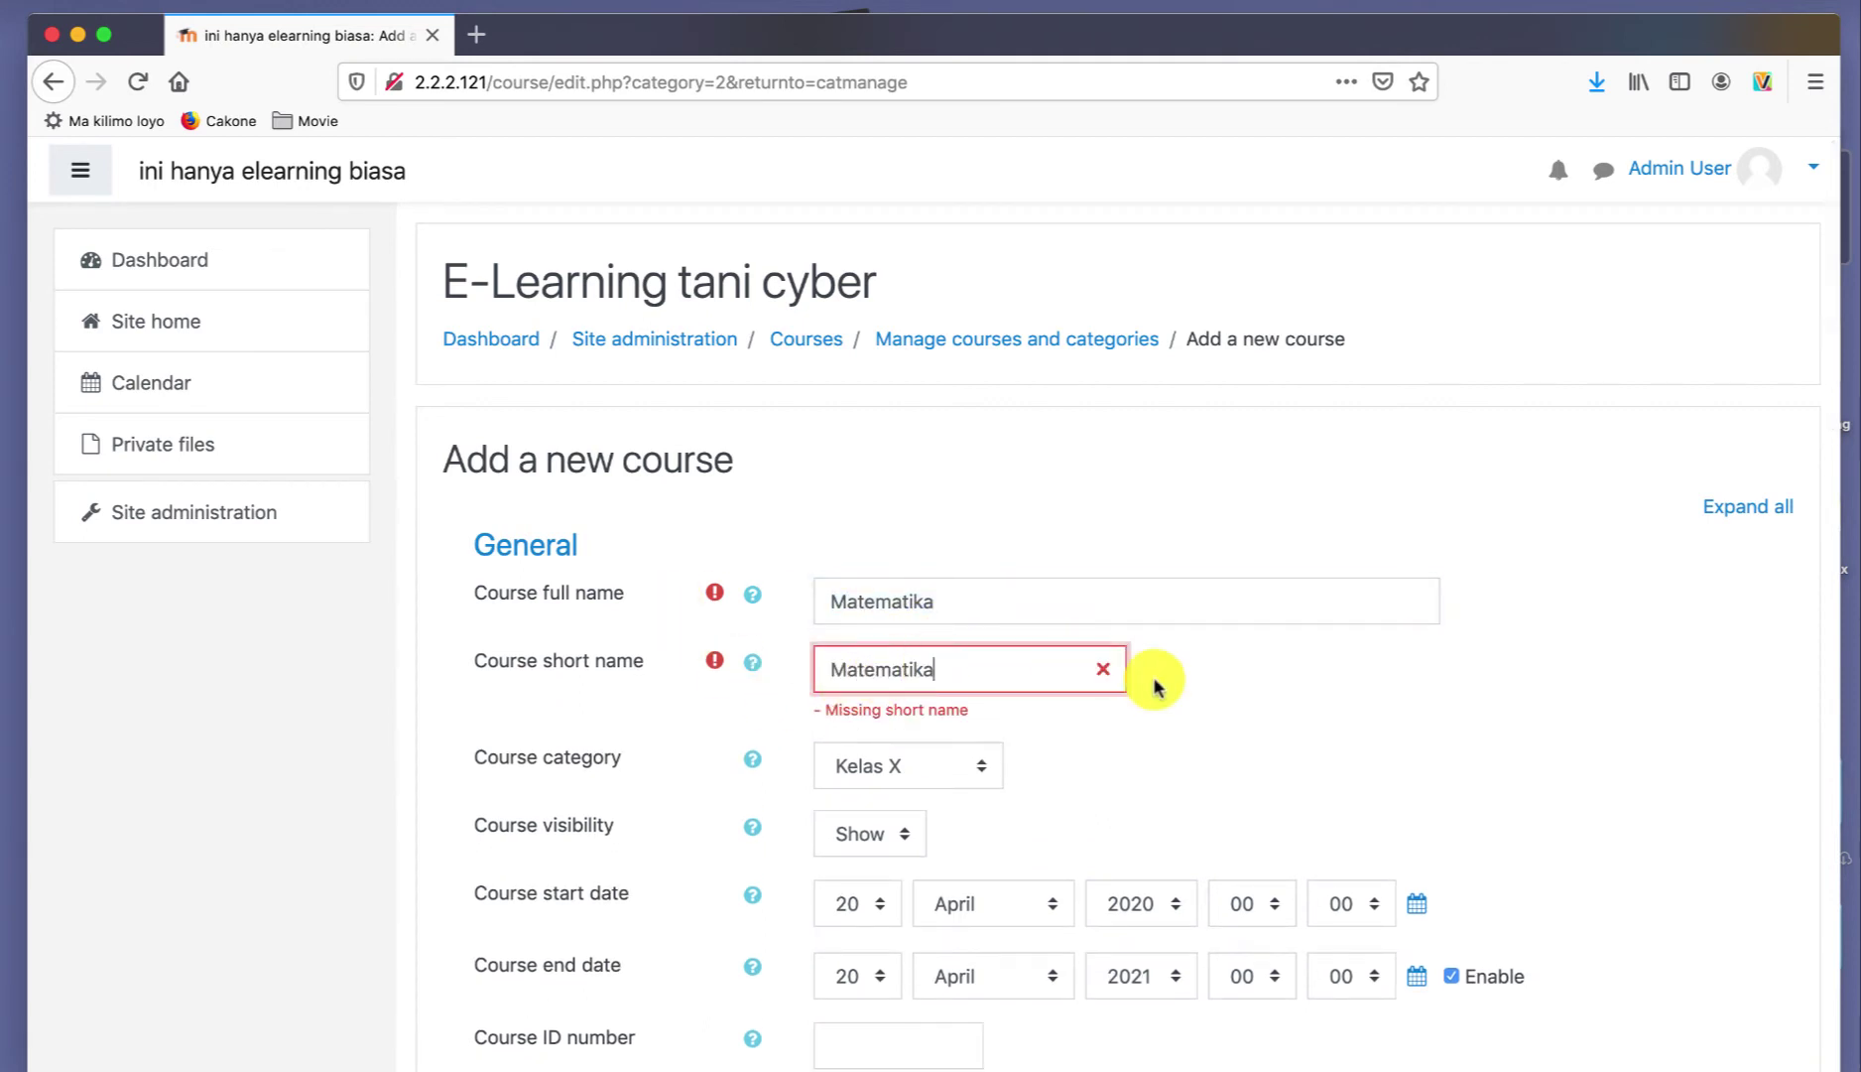
triple_click(1236, 728)
- Examine the start date, description and course image settings of the new course form
scroll(1236, 728, down, 3)
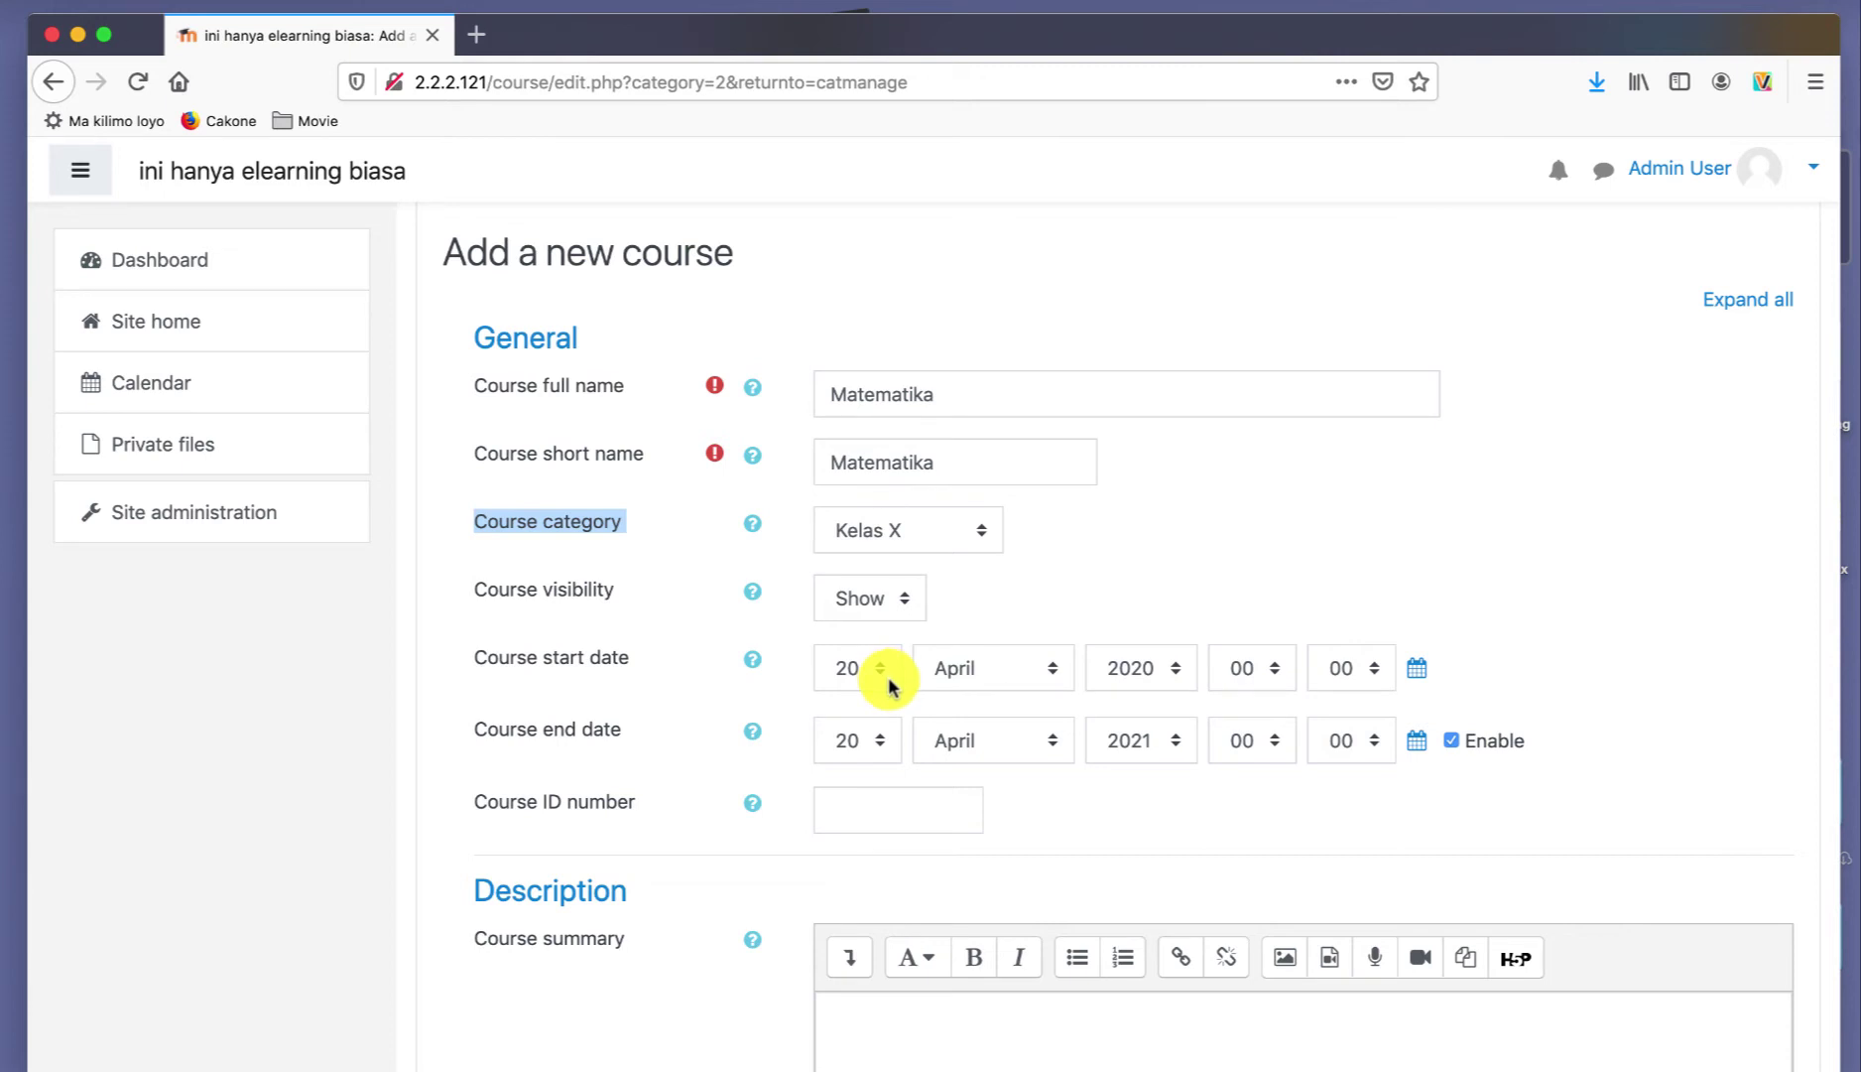
click(883, 673)
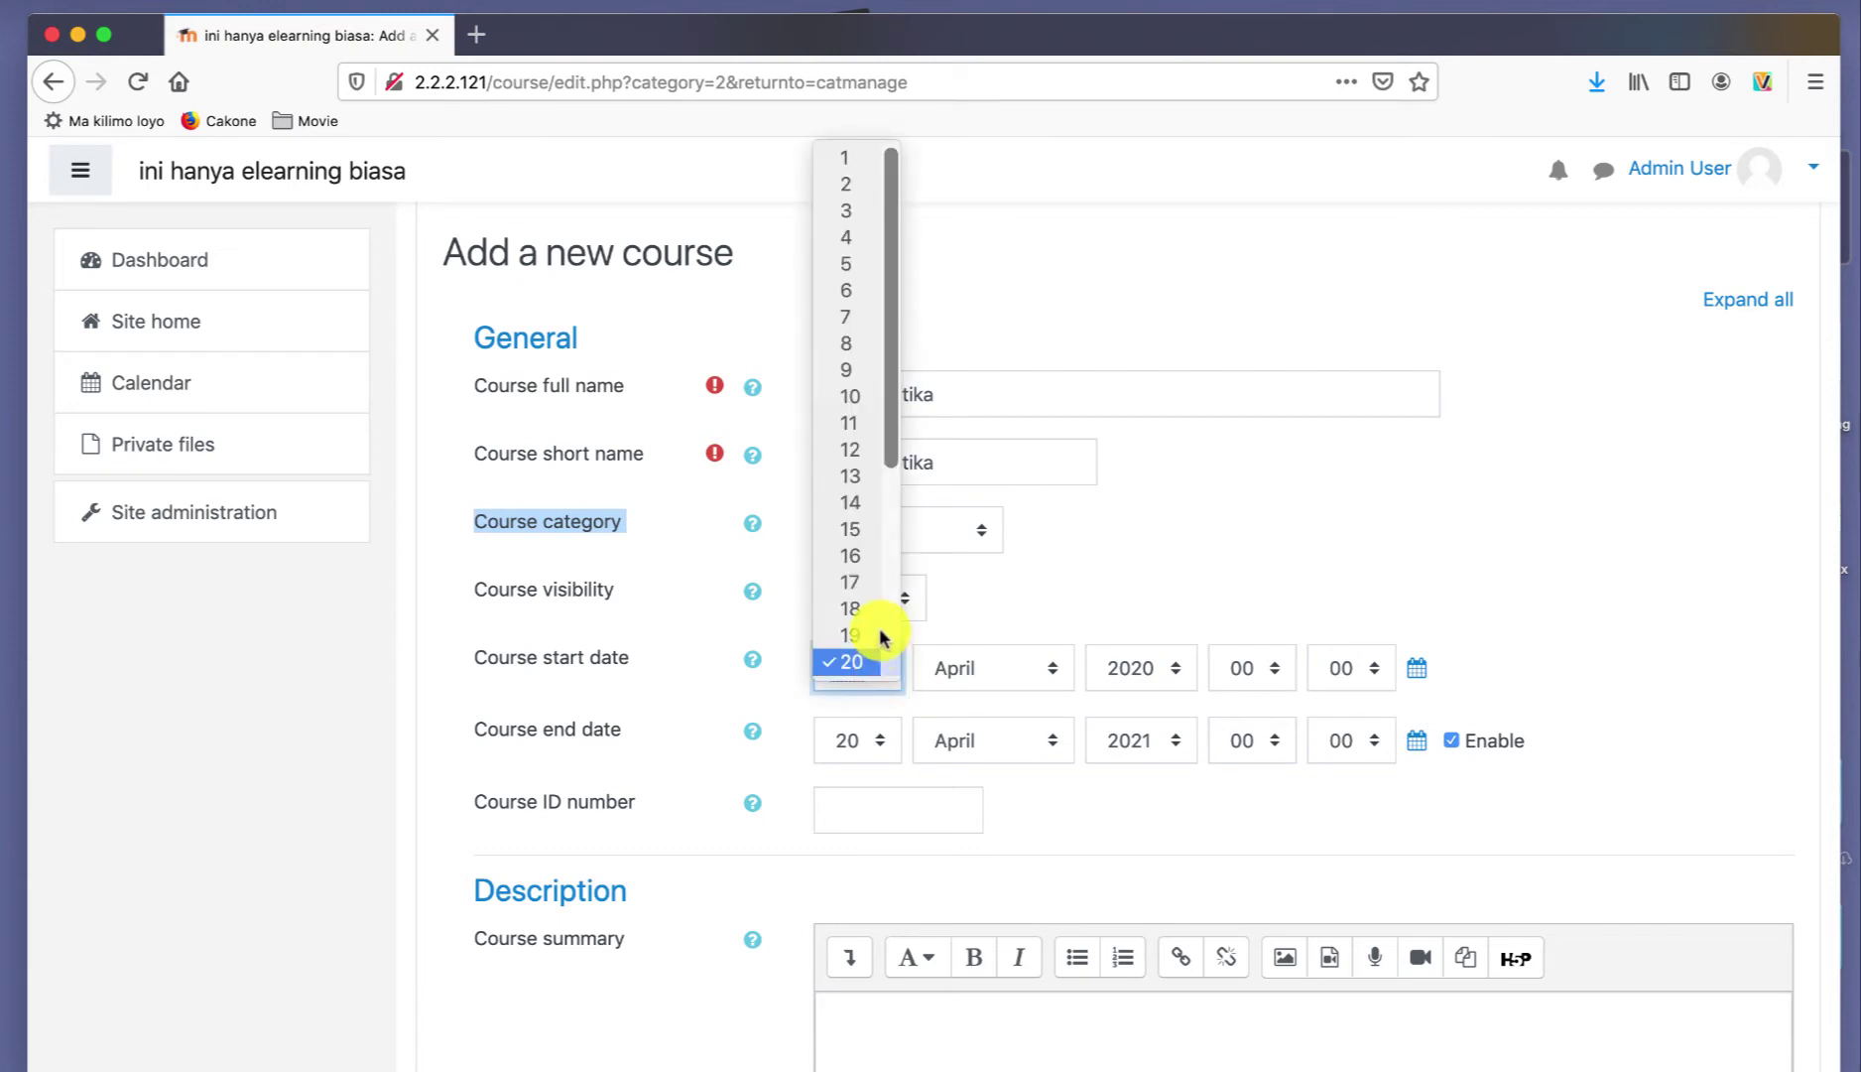
click(1060, 602)
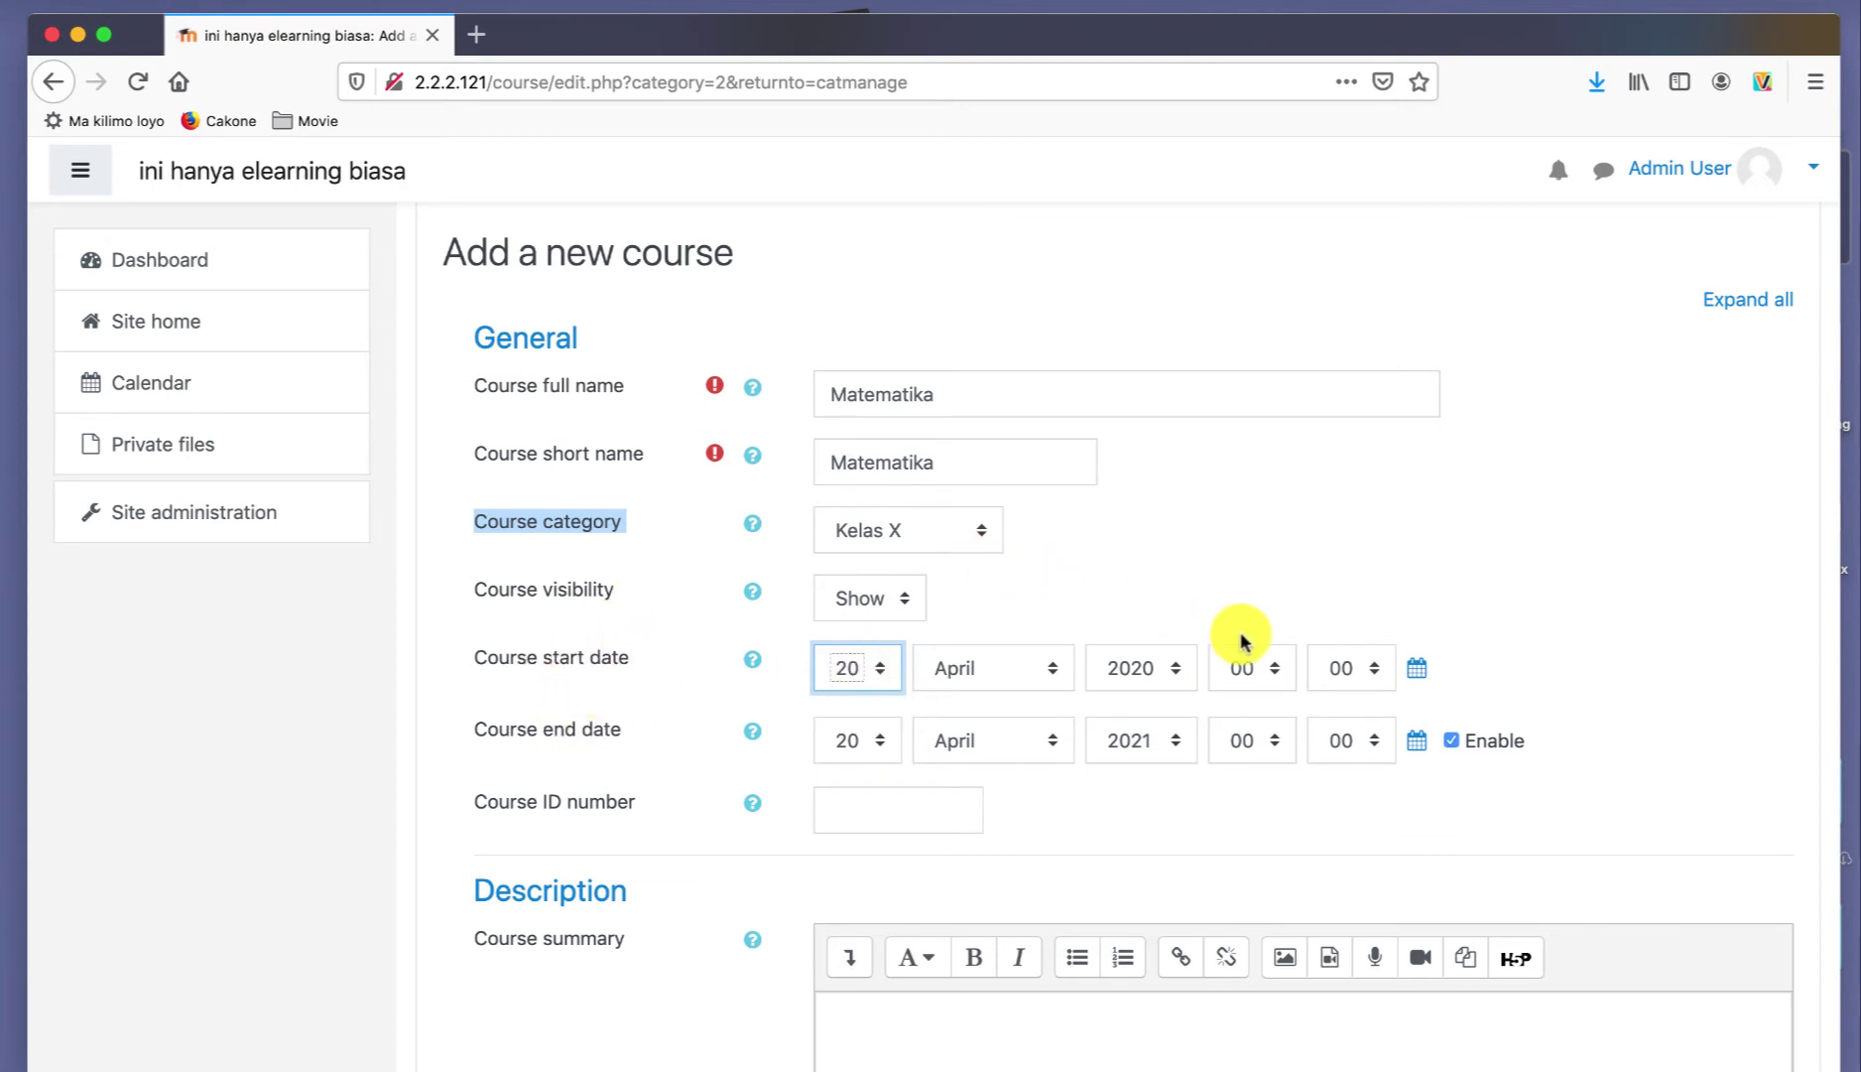
scroll(1568, 686, down, 3)
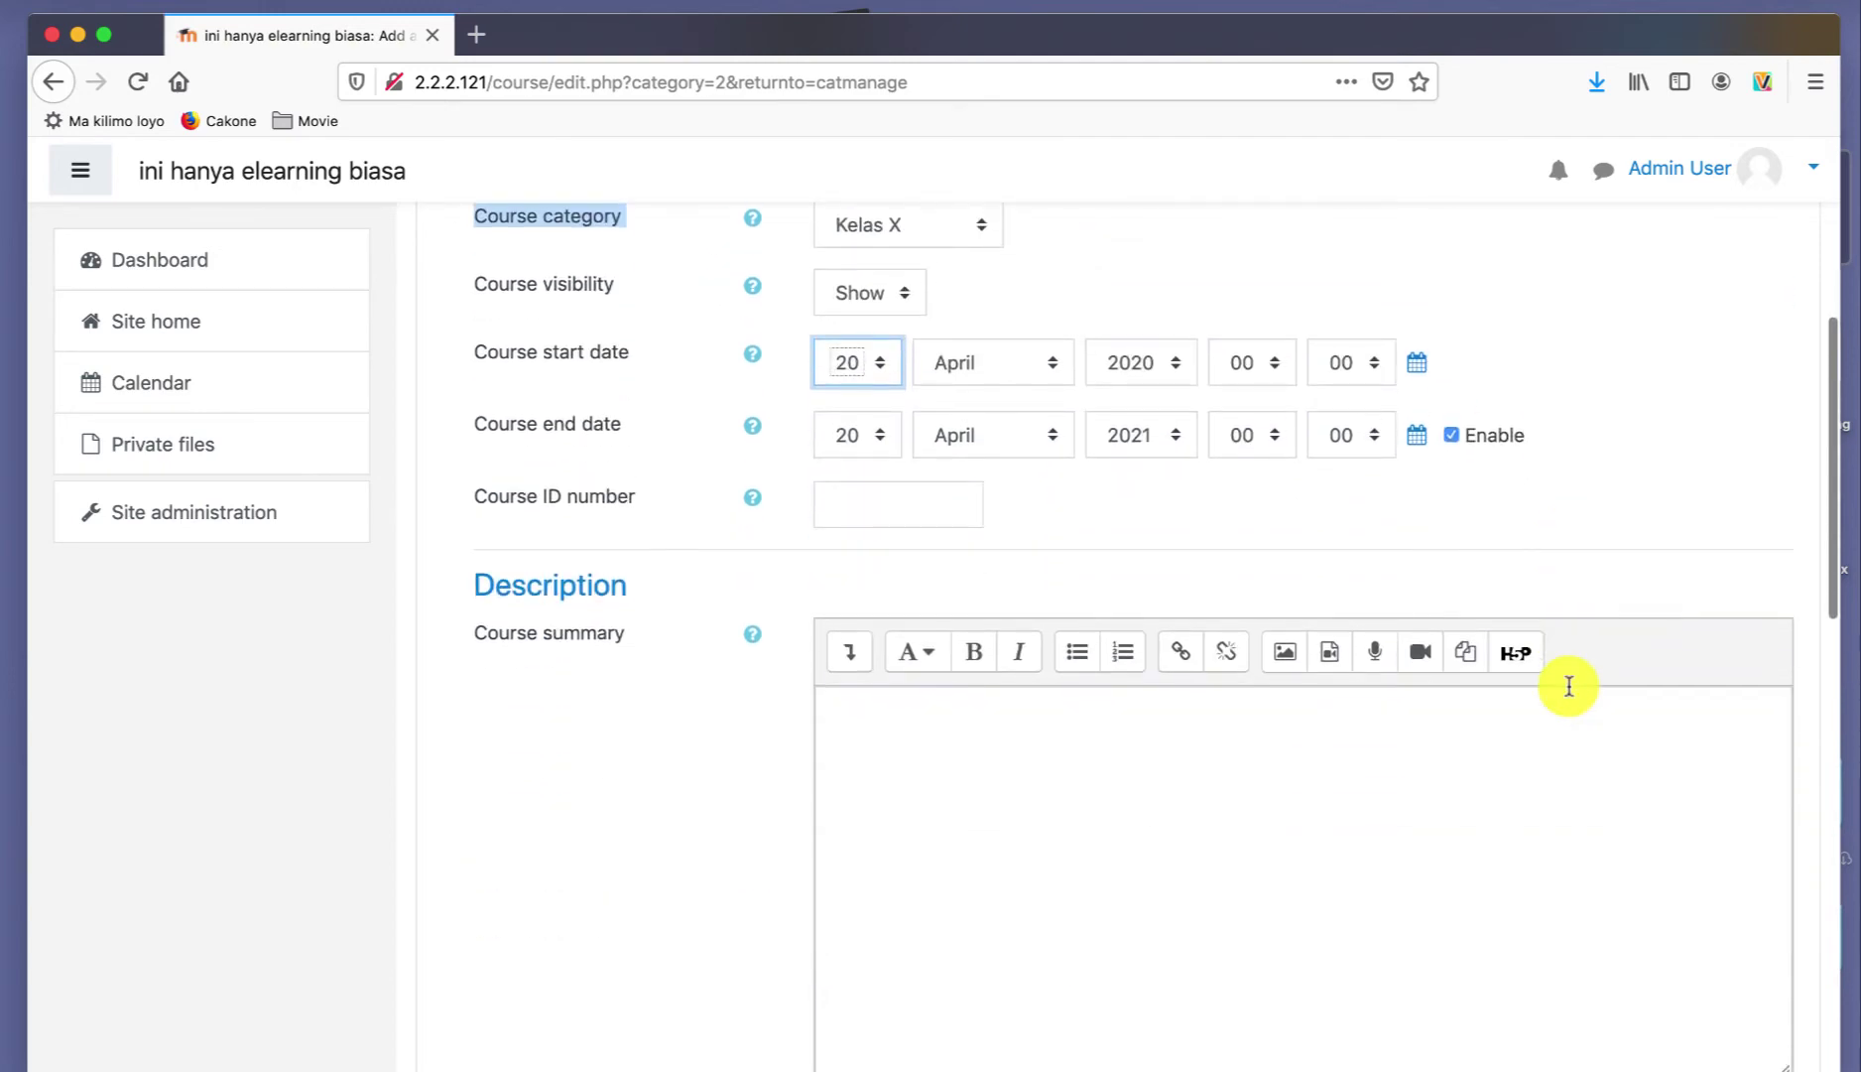
scroll(1569, 686, up, 3)
scroll(1571, 692, down, 7)
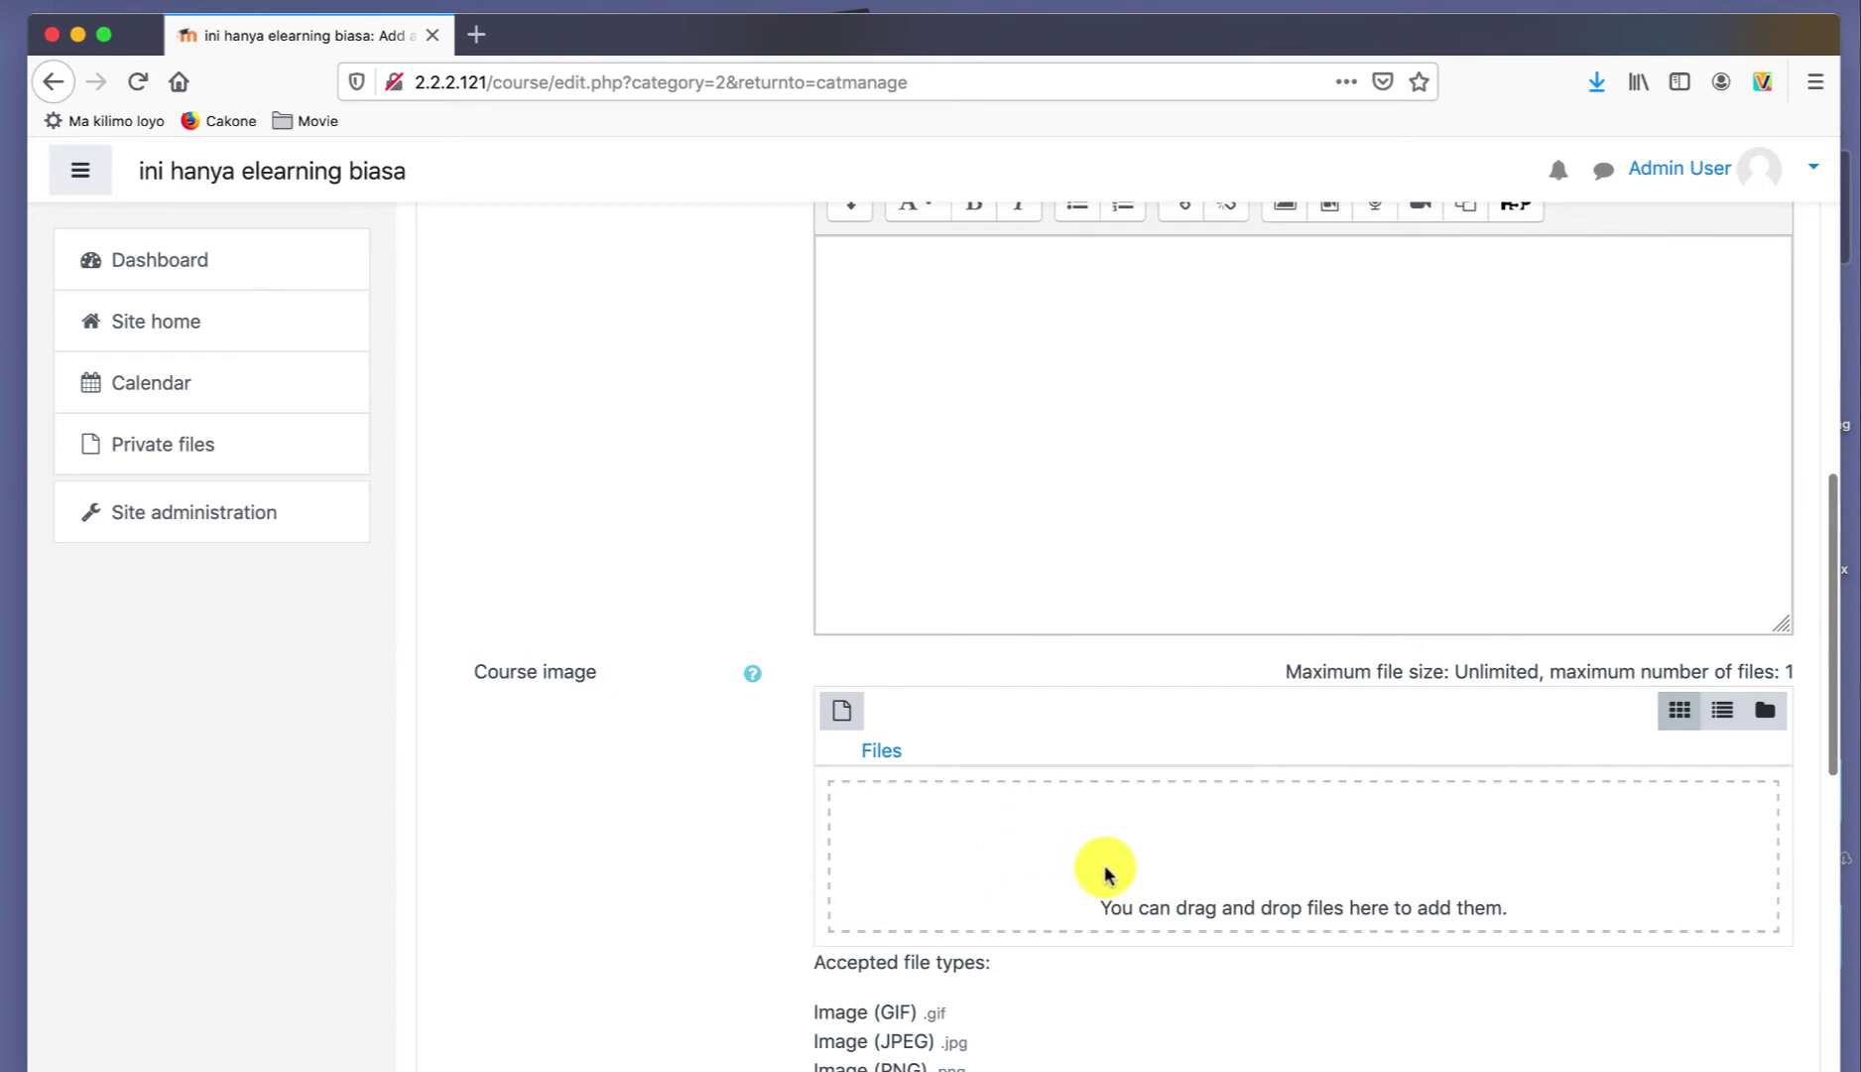
- Enter "ini pelajaran matematika kelas X Gurunya adalah ....." as the course summary
scroll(1106, 866, down, 1)
scroll(1108, 873, down, 2)
scroll(1108, 873, up, 5)
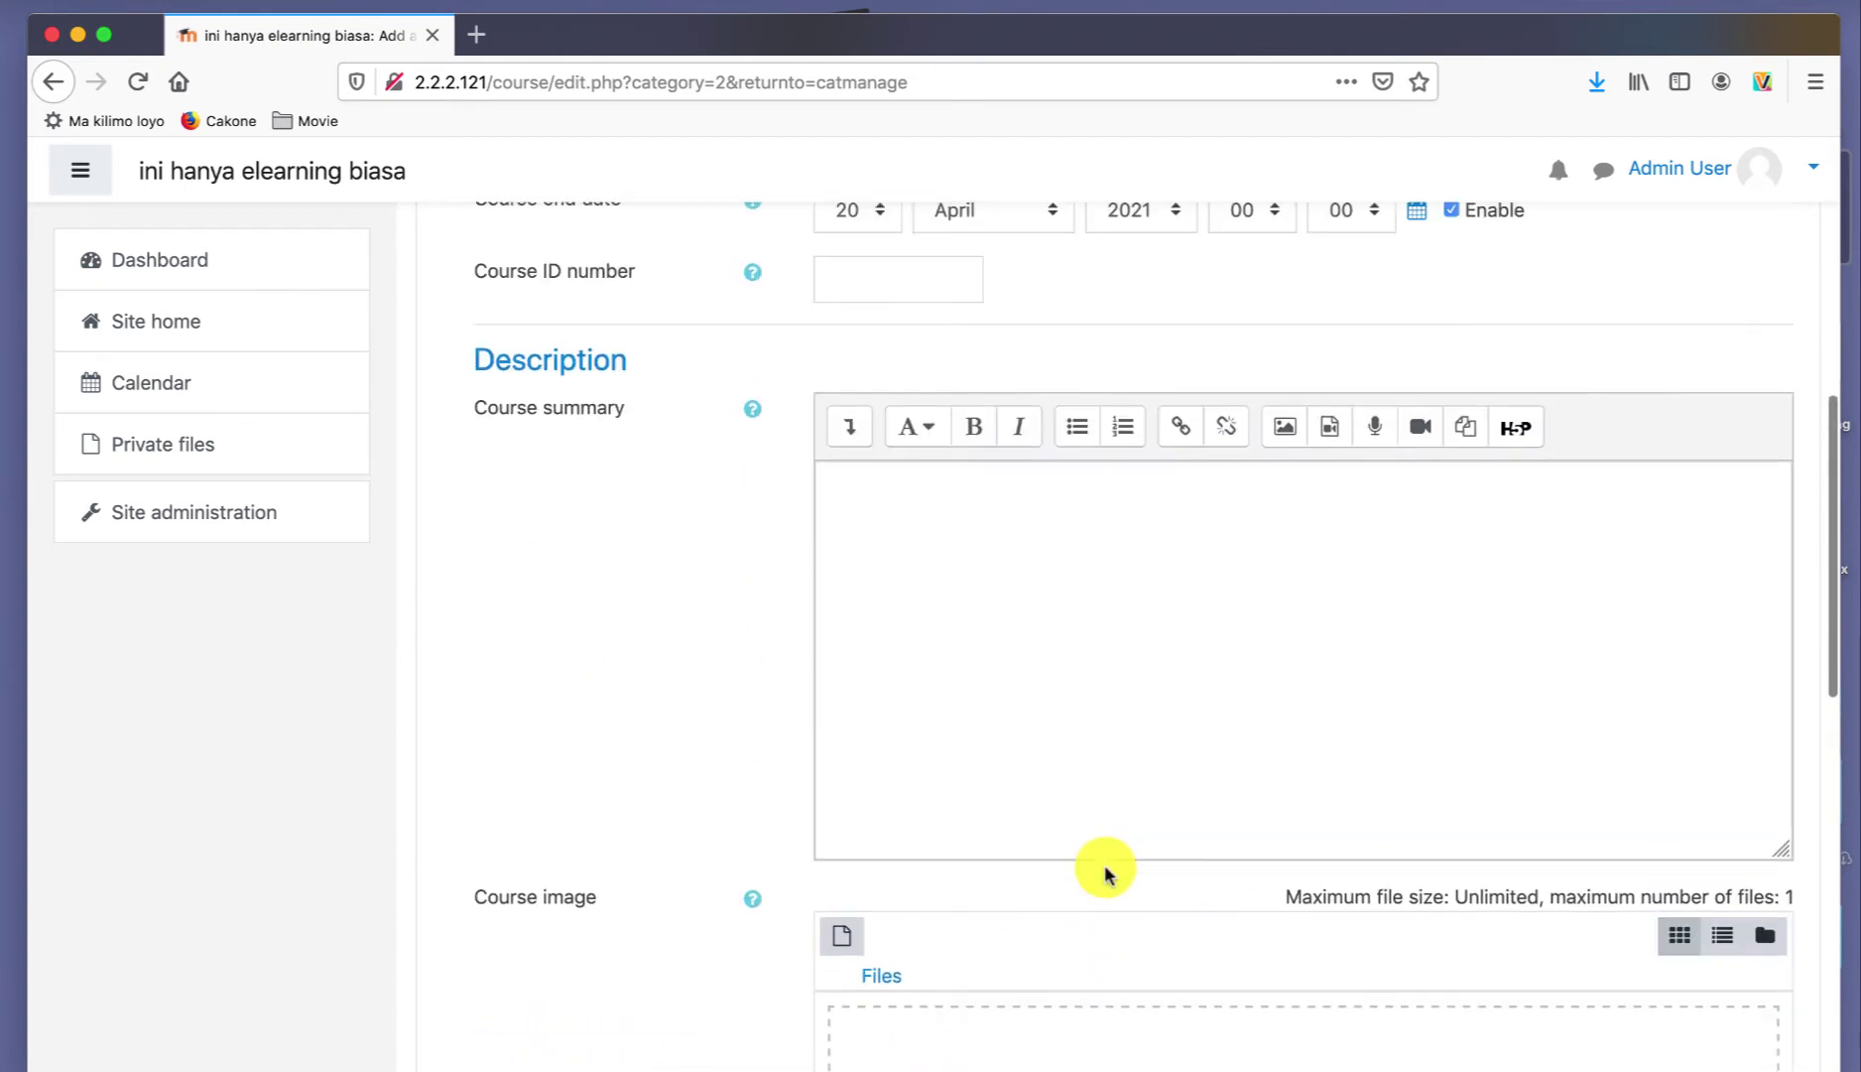
click(959, 536)
text(iini pe)
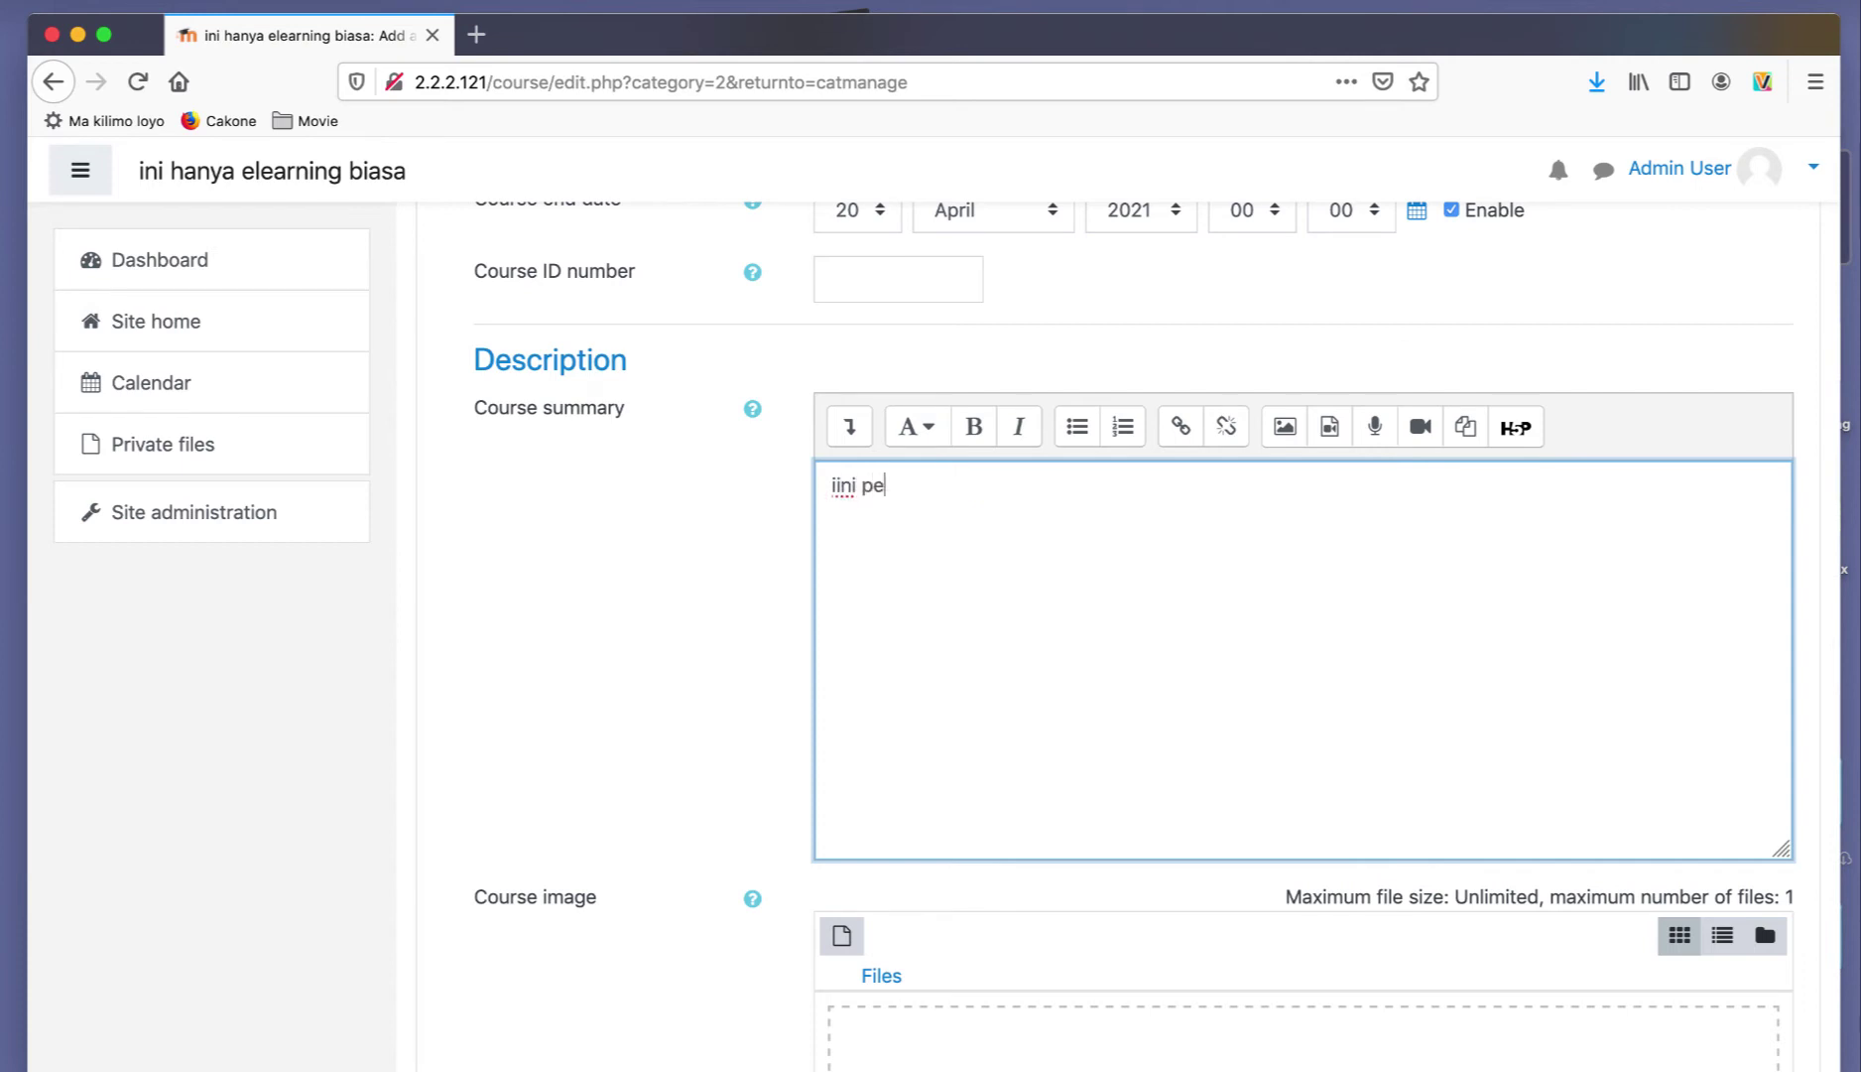
text(lajaran matematika)
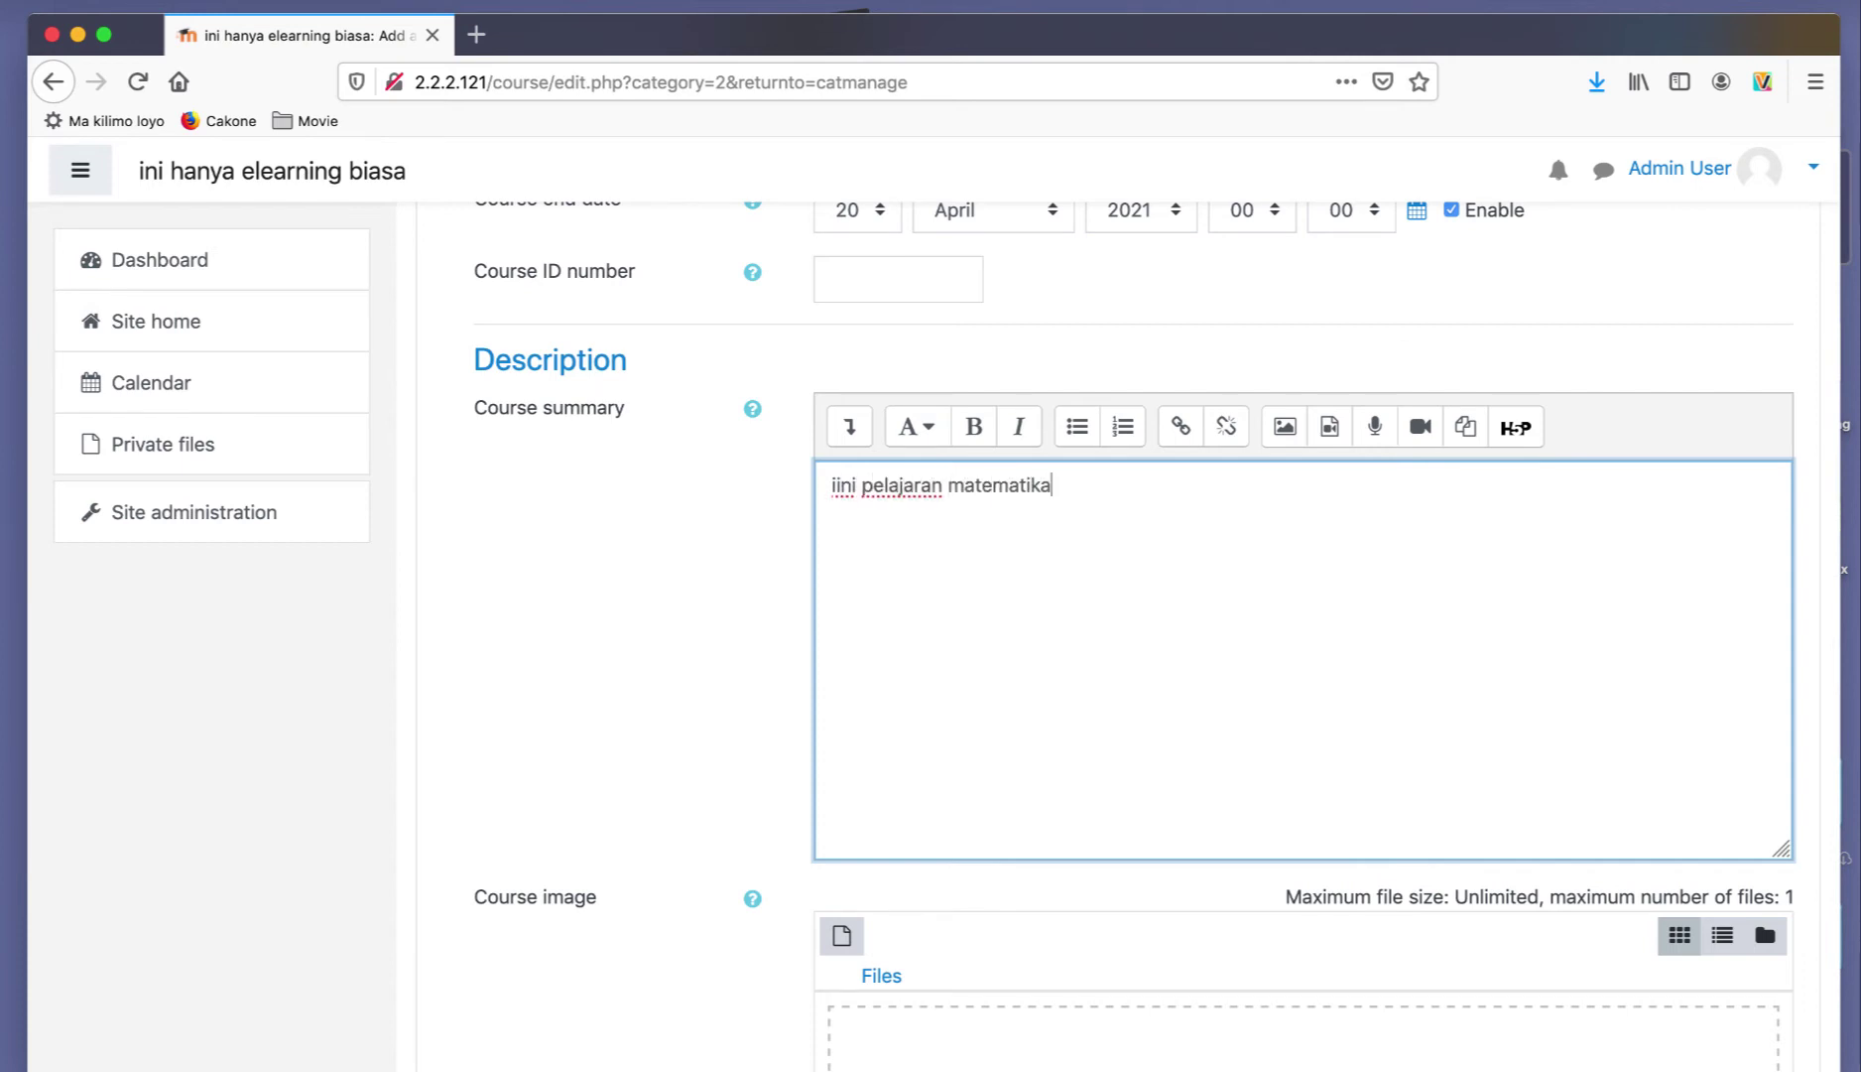
text( kelas )
text(XI)
text(Gurunya adalah)
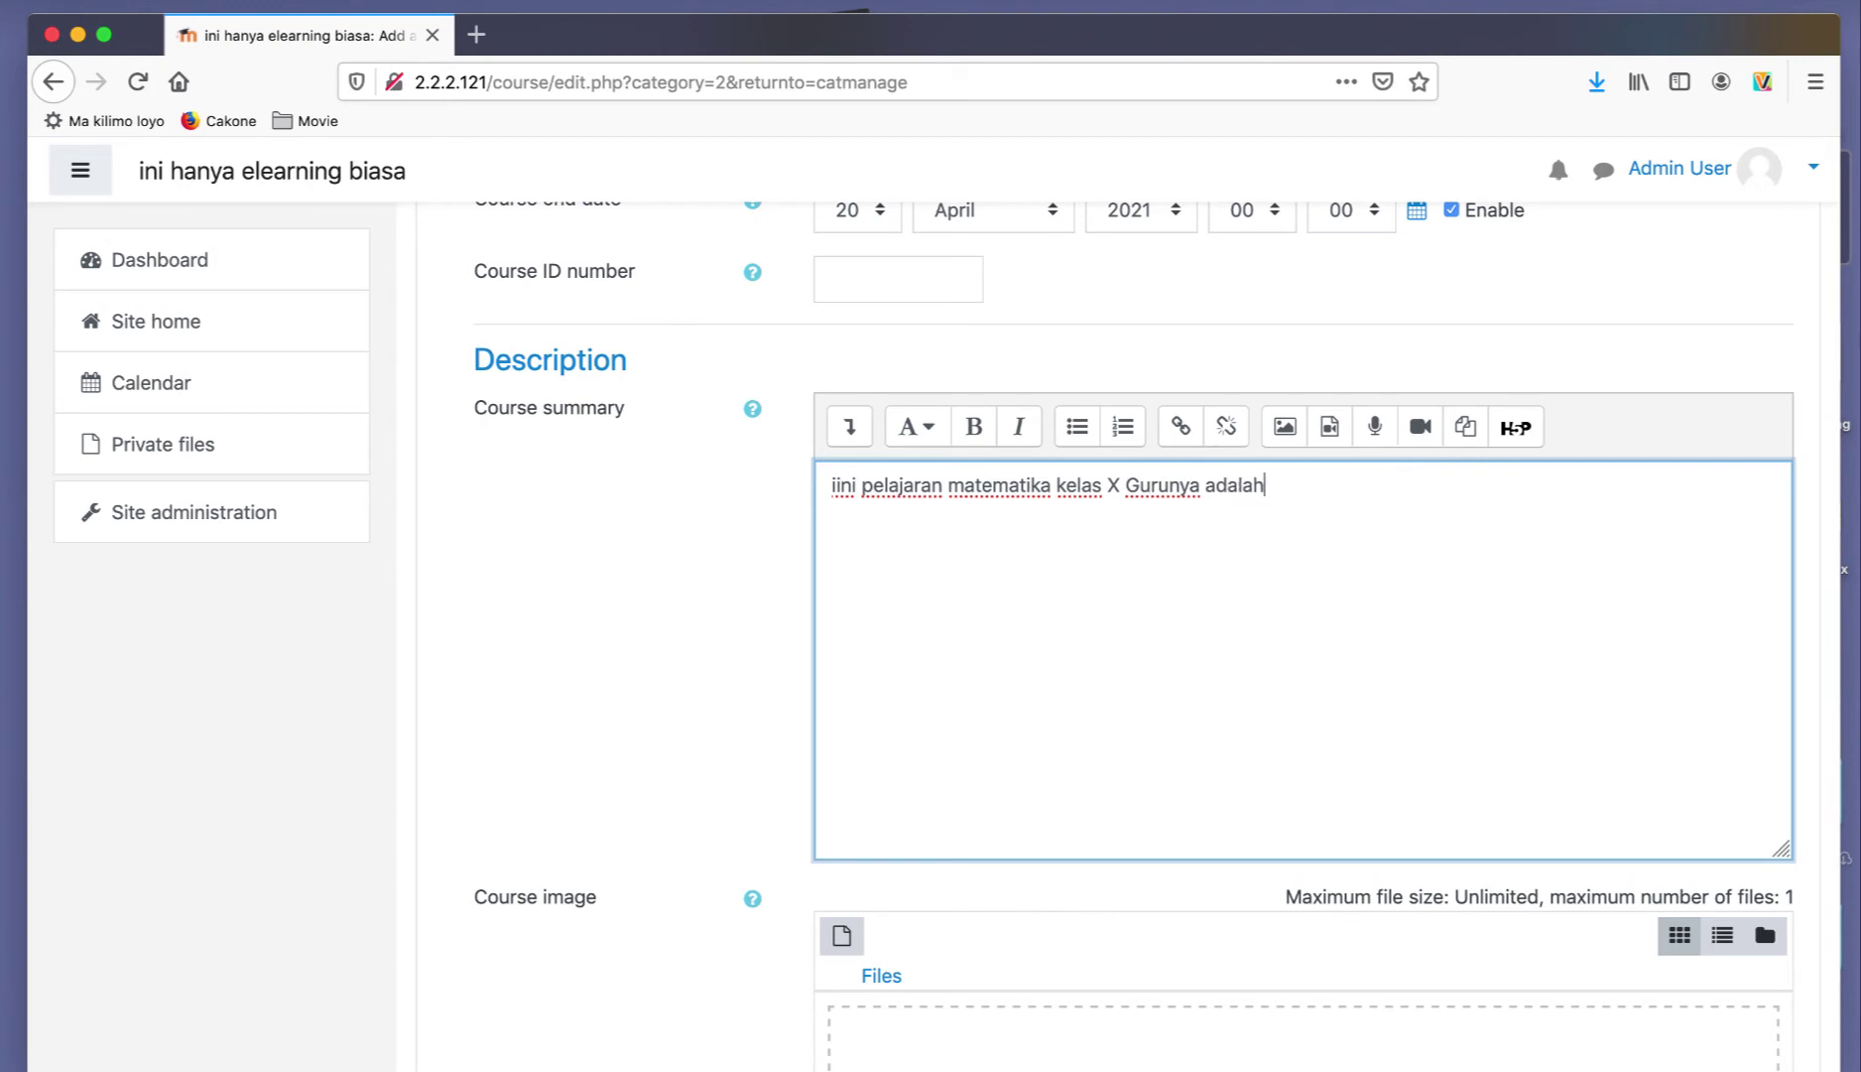
text( .....)
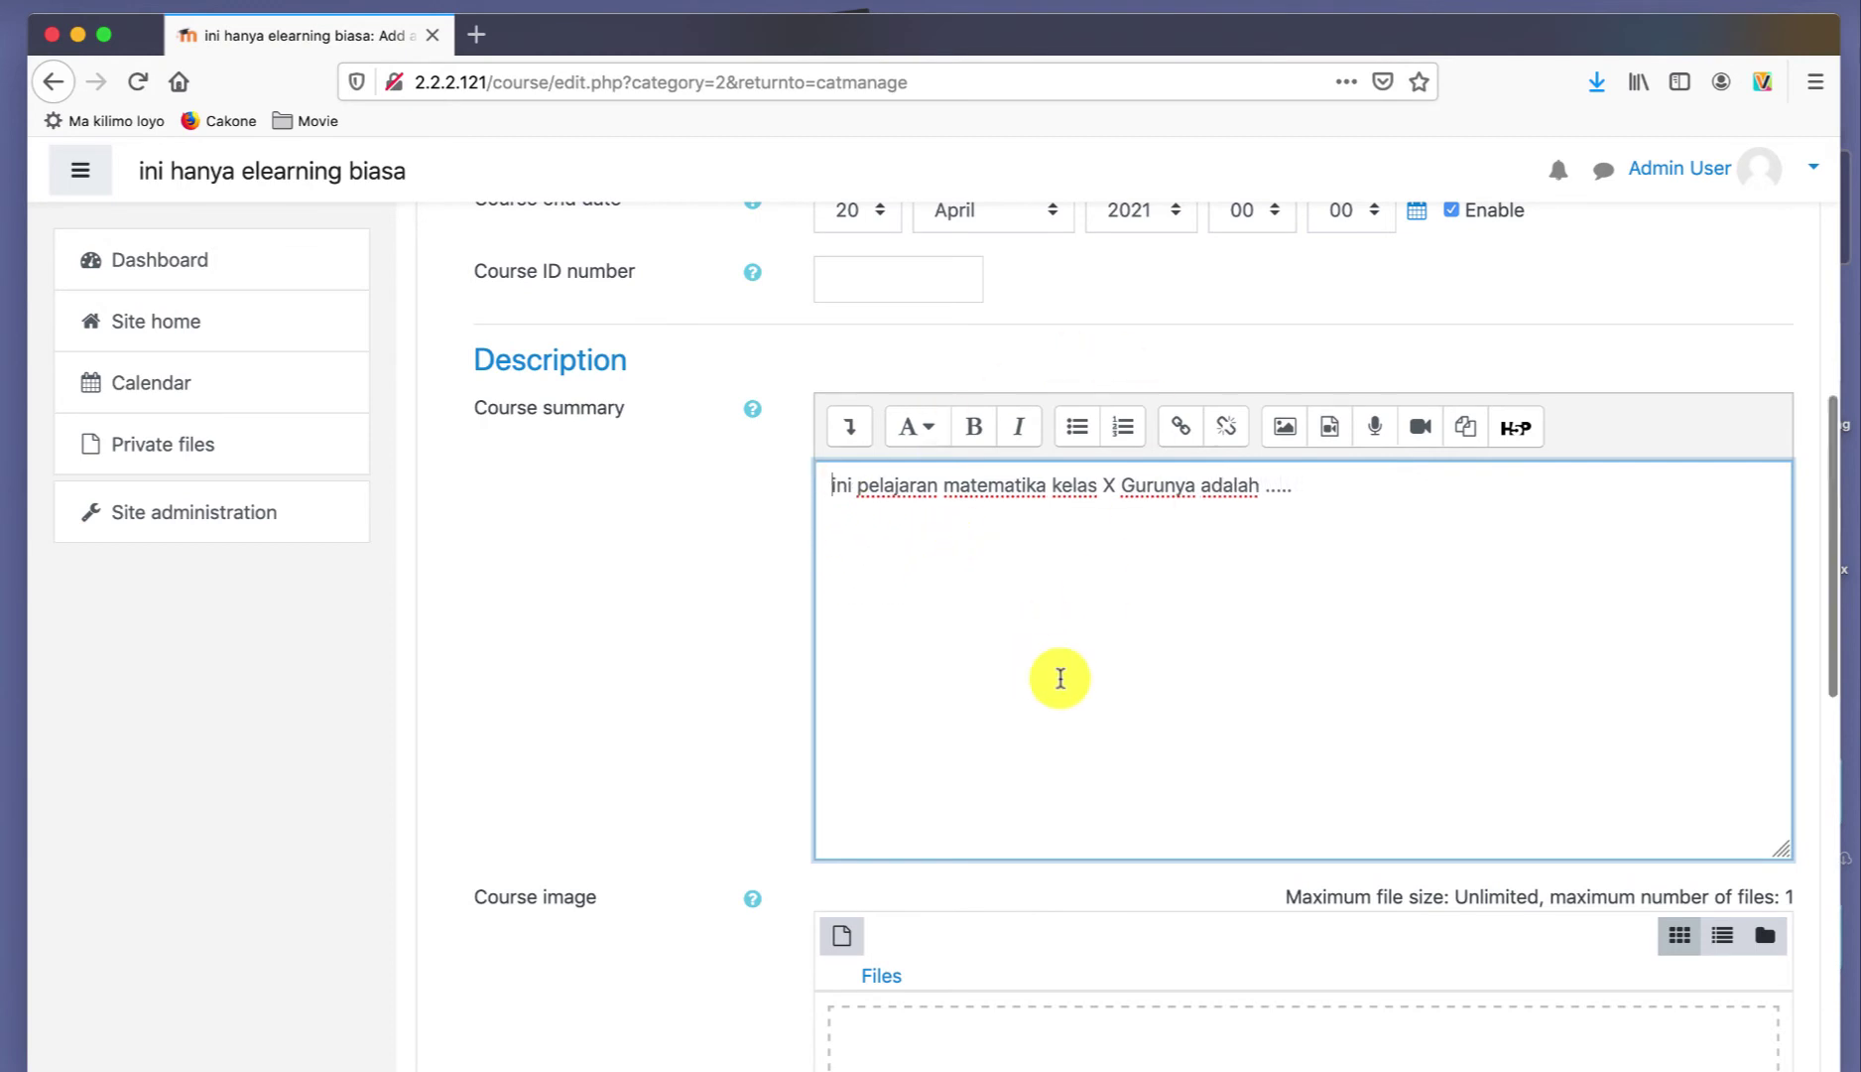
- Review the new Matematika course form for Kelas X, then save it and return to course management
scroll(1063, 678, down, 10)
scroll(1060, 683, up, 10)
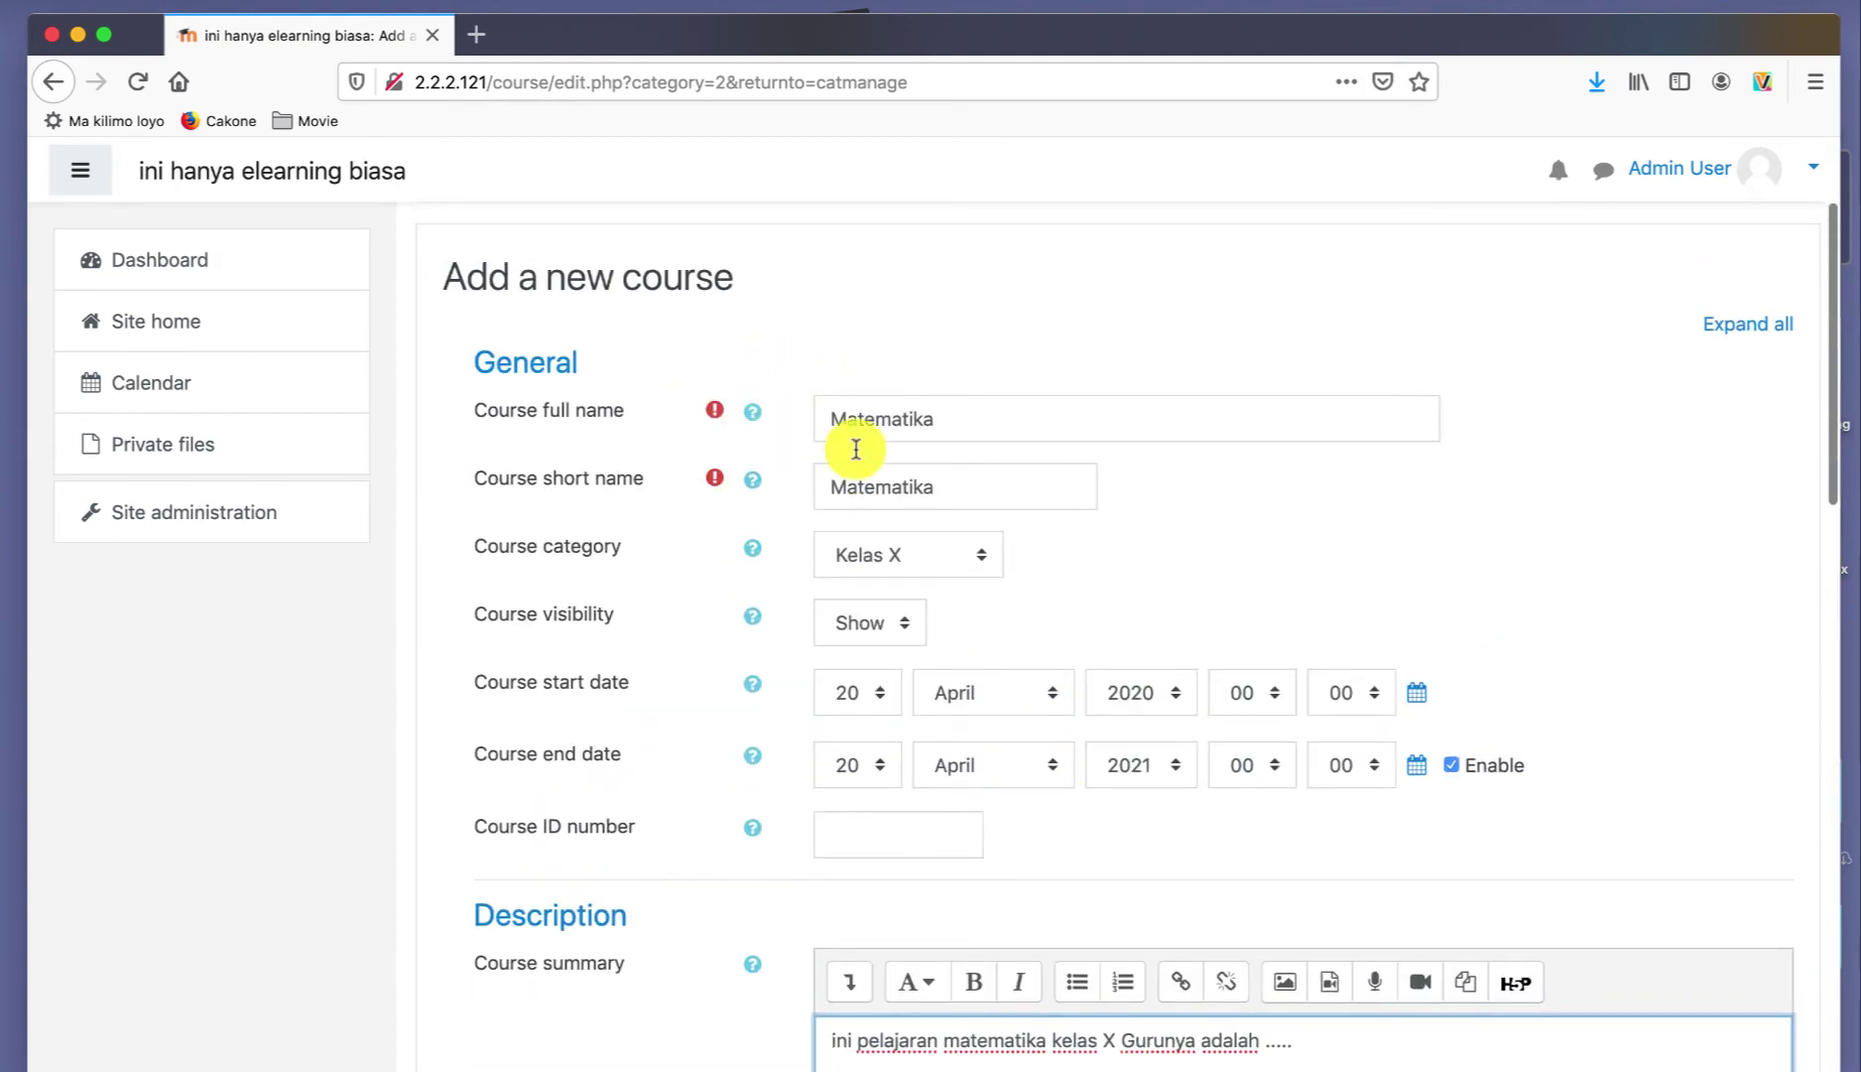
scroll(1067, 553, down, 11)
scroll(1067, 553, down, 11)
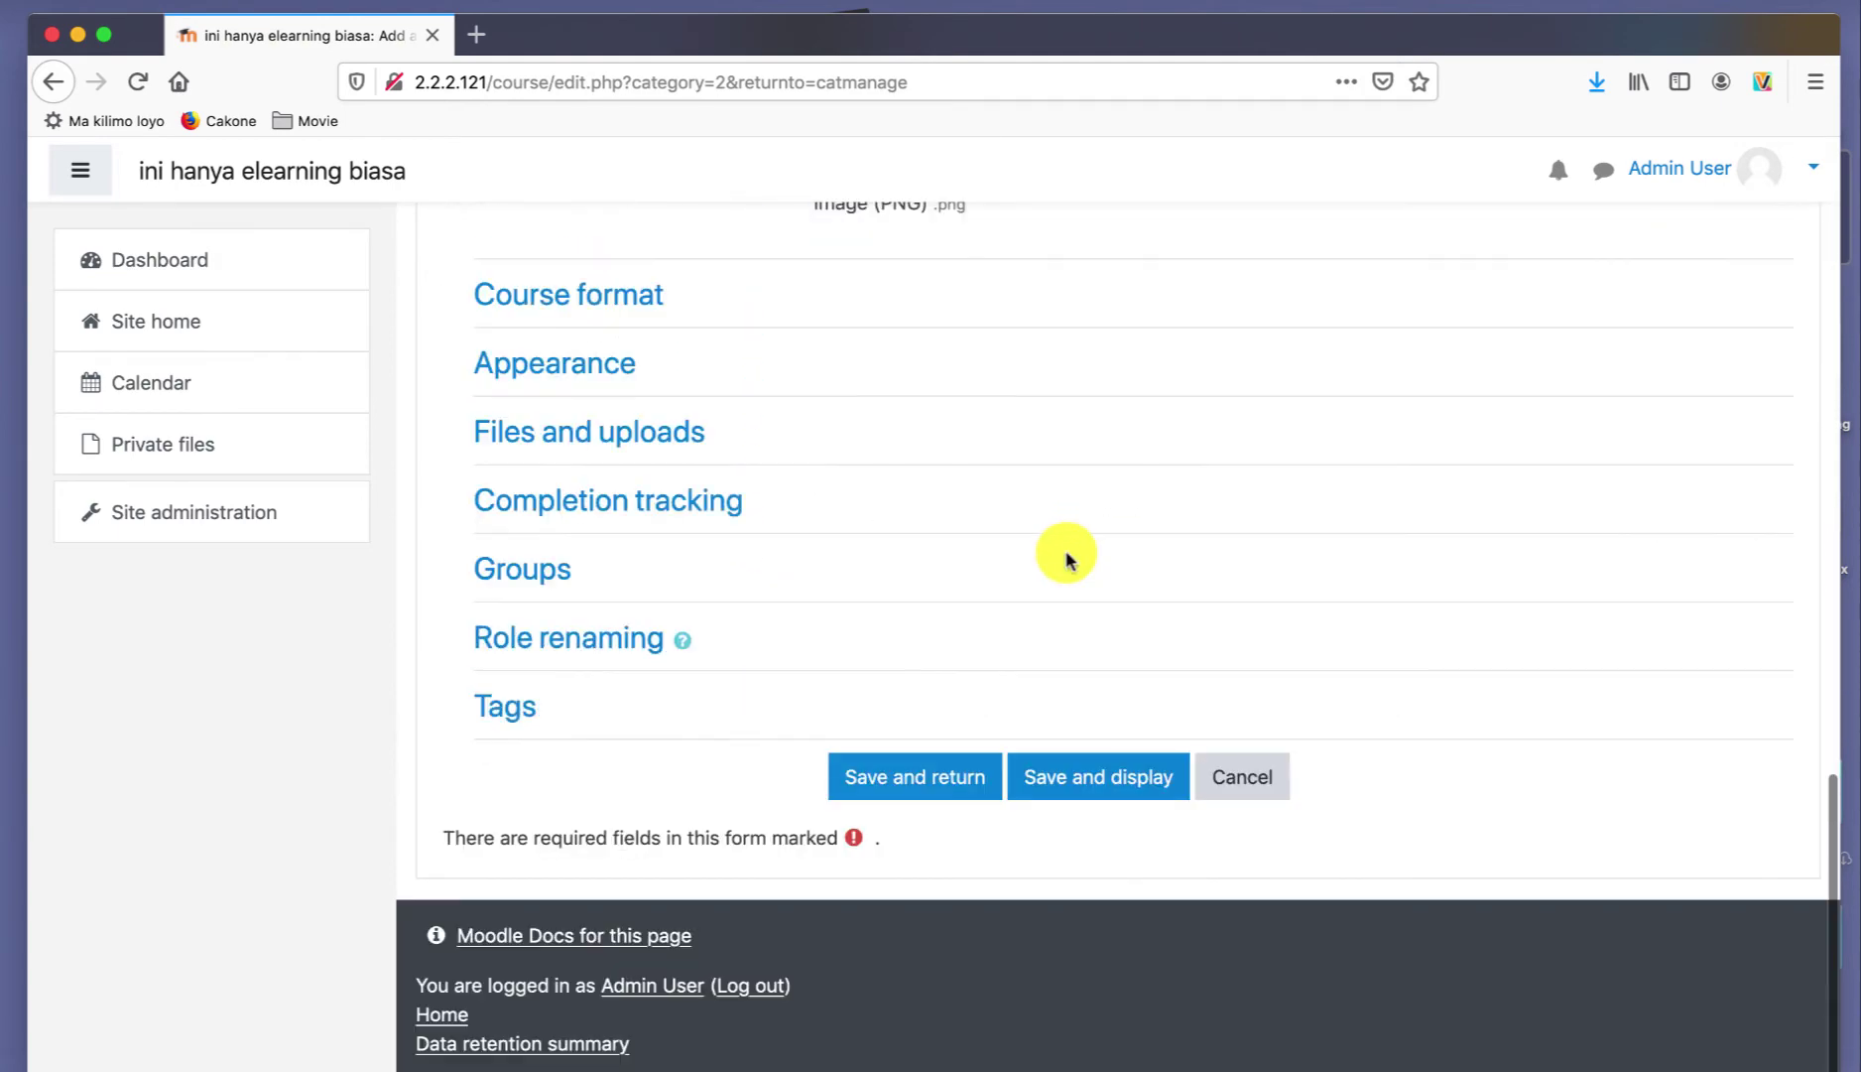
click(931, 787)
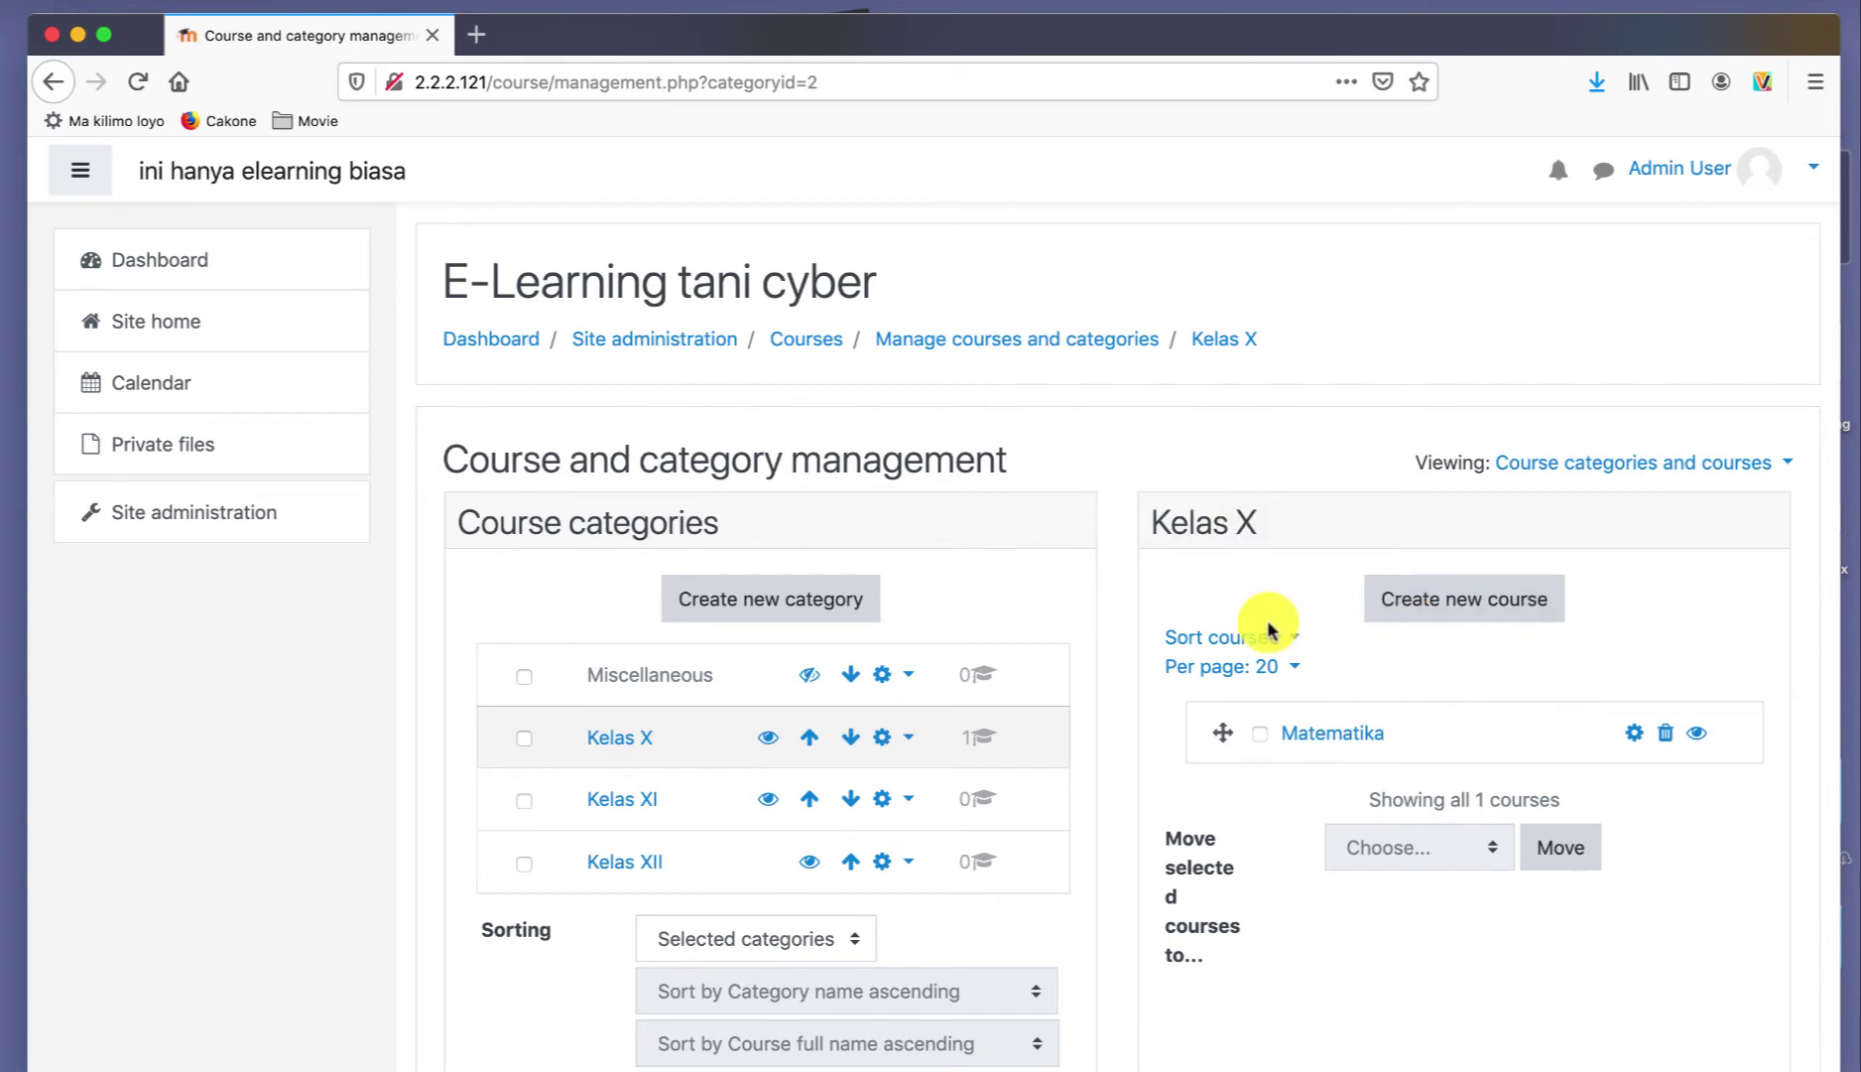
- Start a new course in the Kelas XI category with "Matematika" as both its full name and short name
click(622, 800)
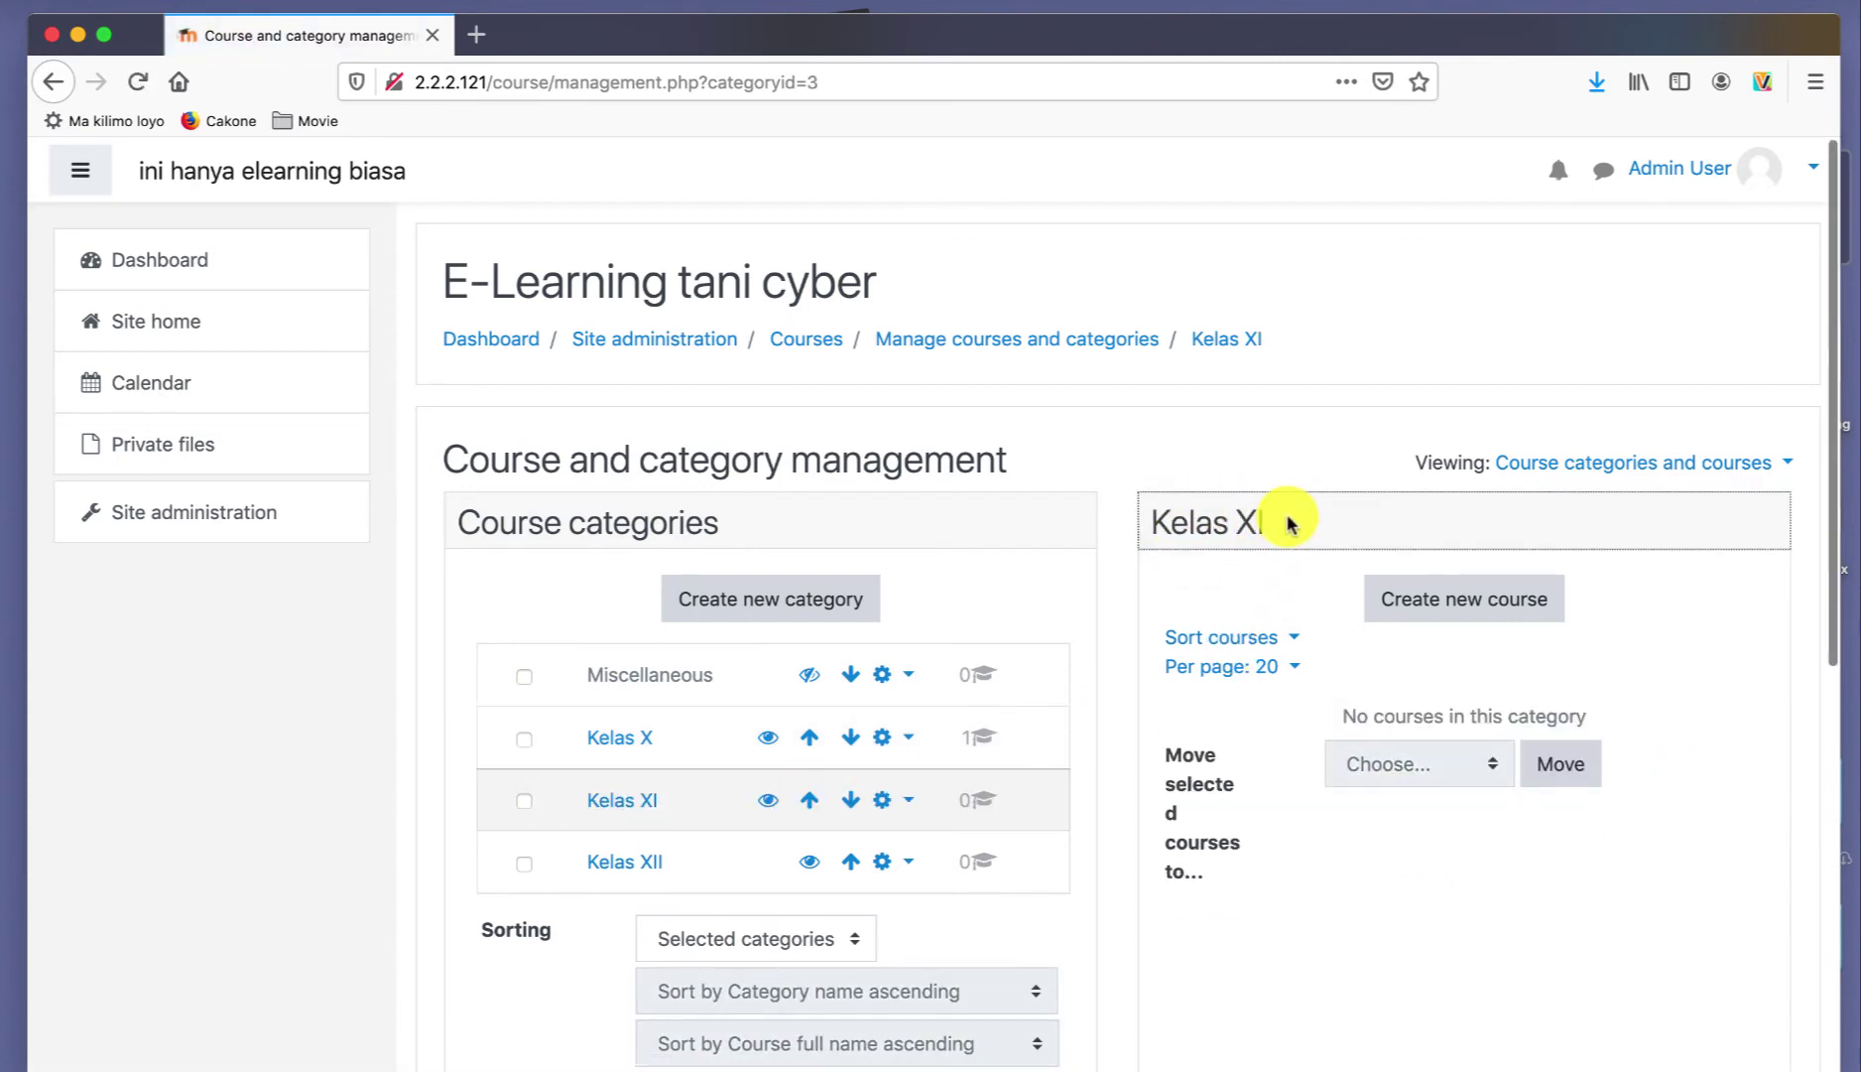
click(1425, 598)
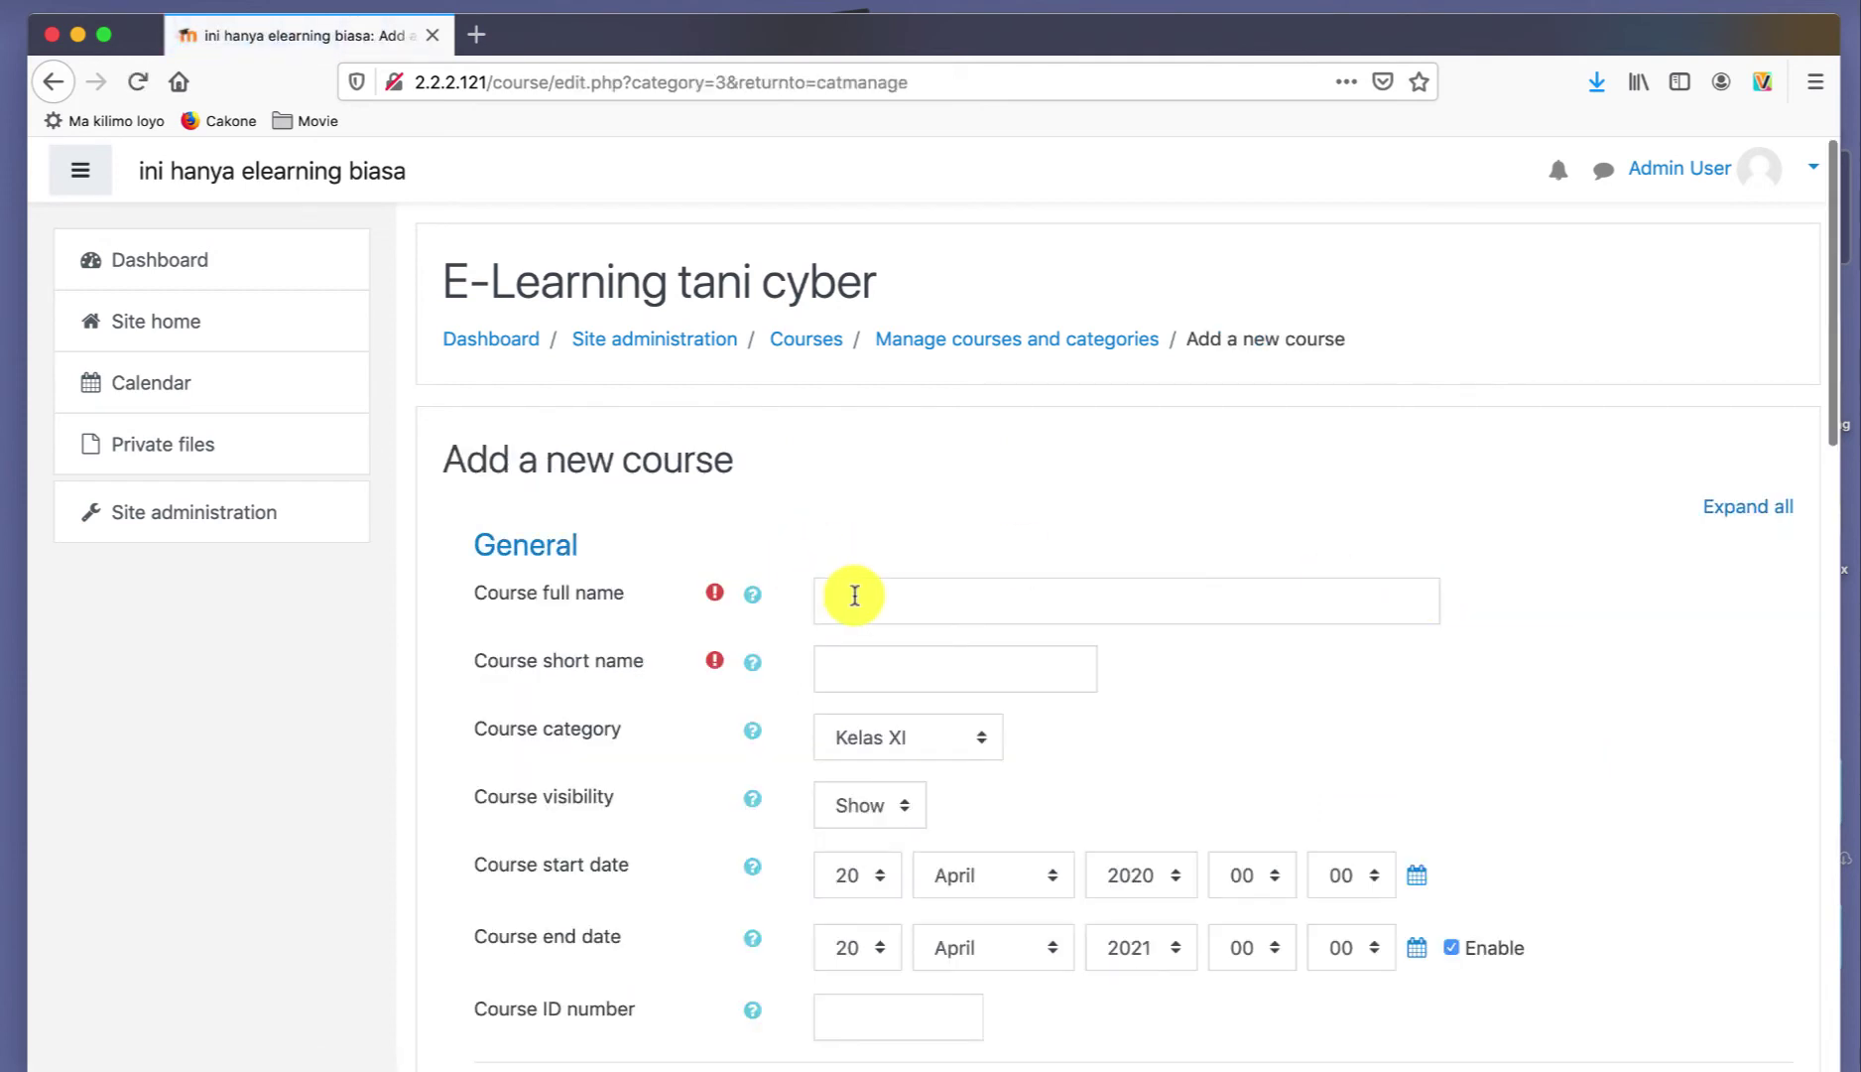
click(851, 593)
text(Matematik)
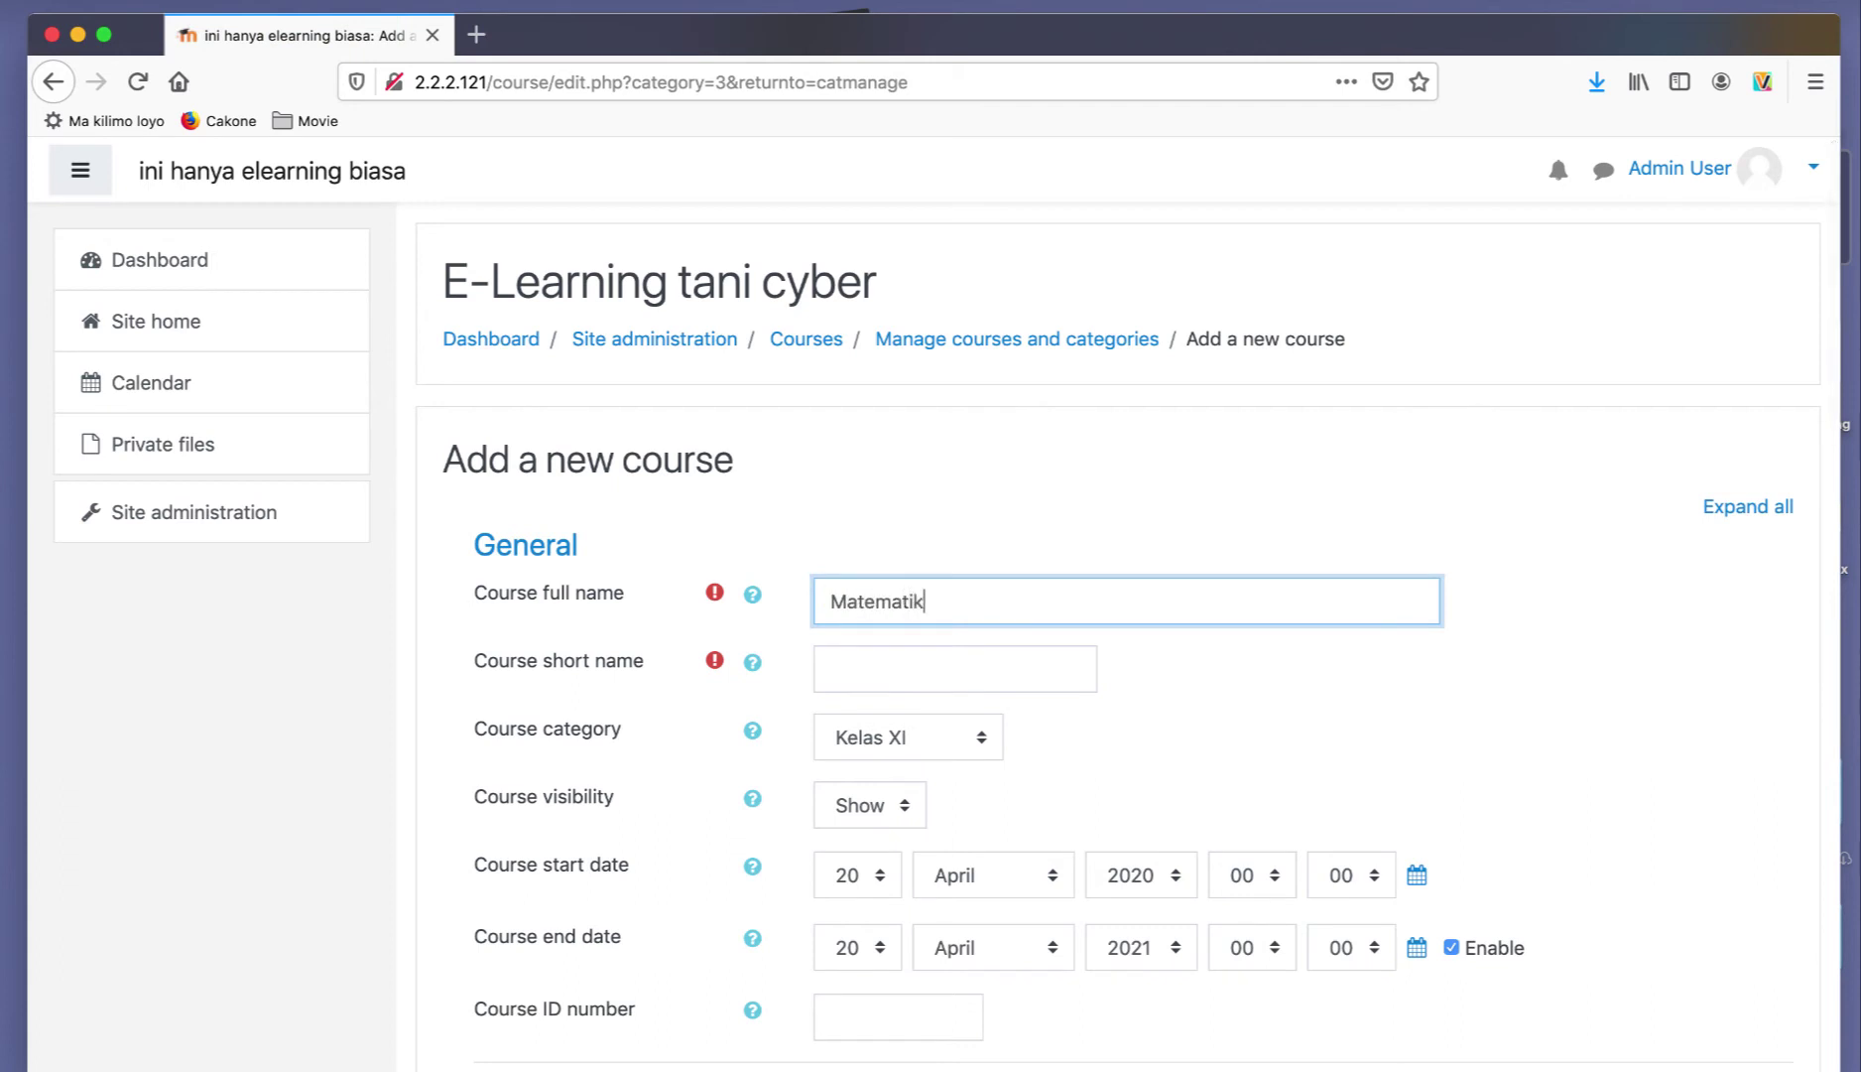
text(a)
click(923, 666)
text(Mate)
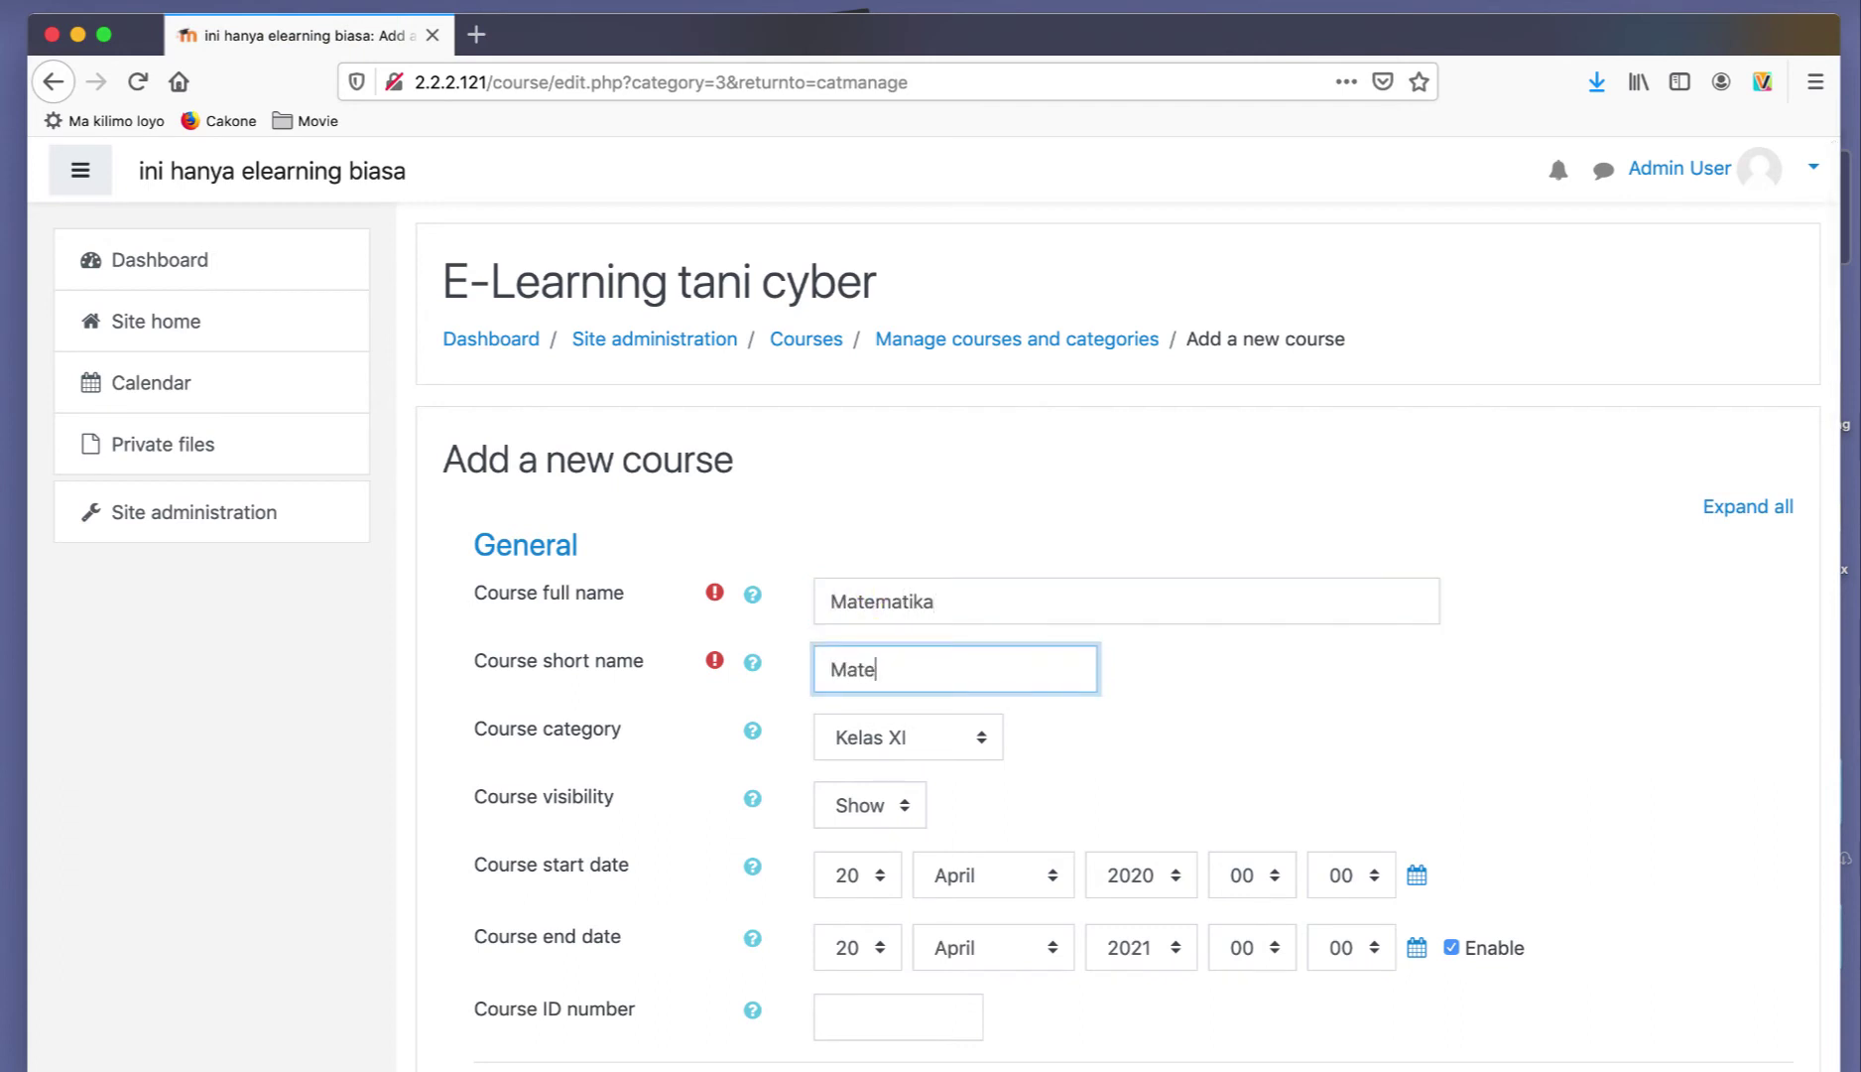
text(matika)
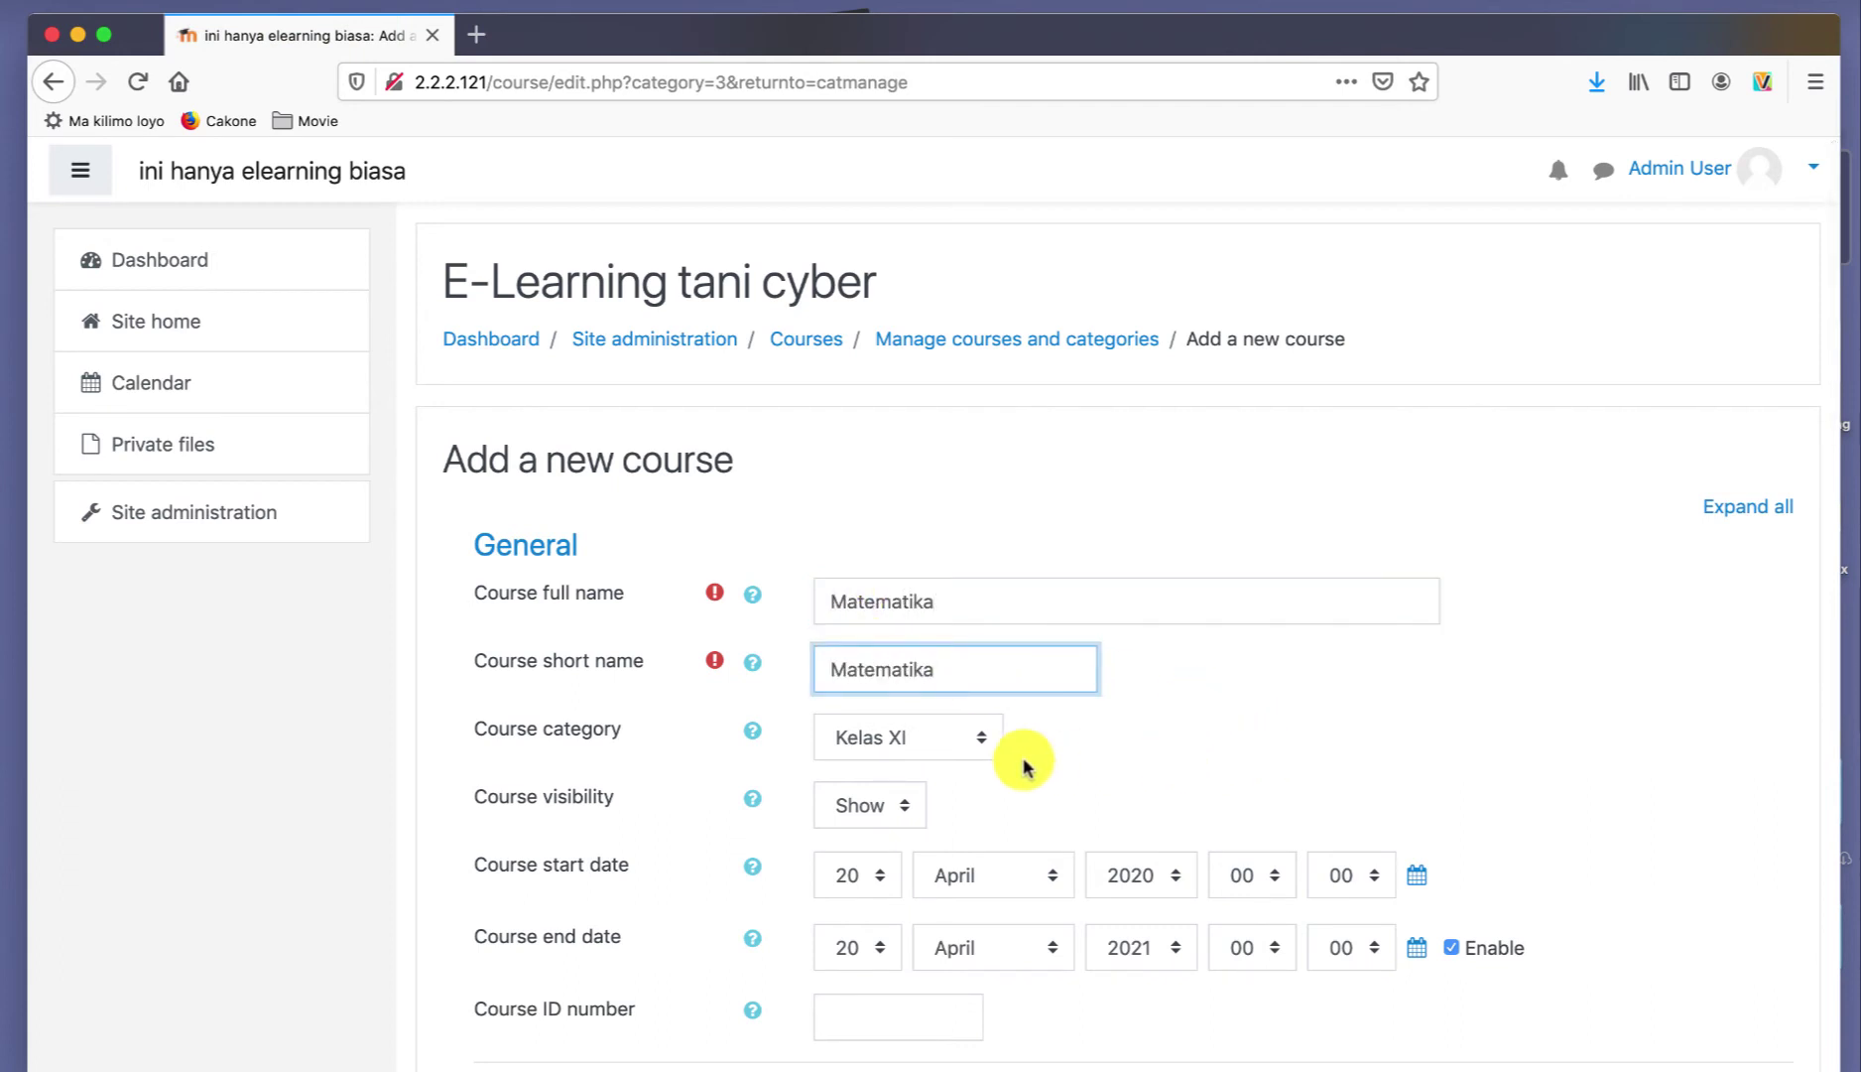
- Try to save the new Kelas XI course and return to course management
scroll(1330, 653, down, 3)
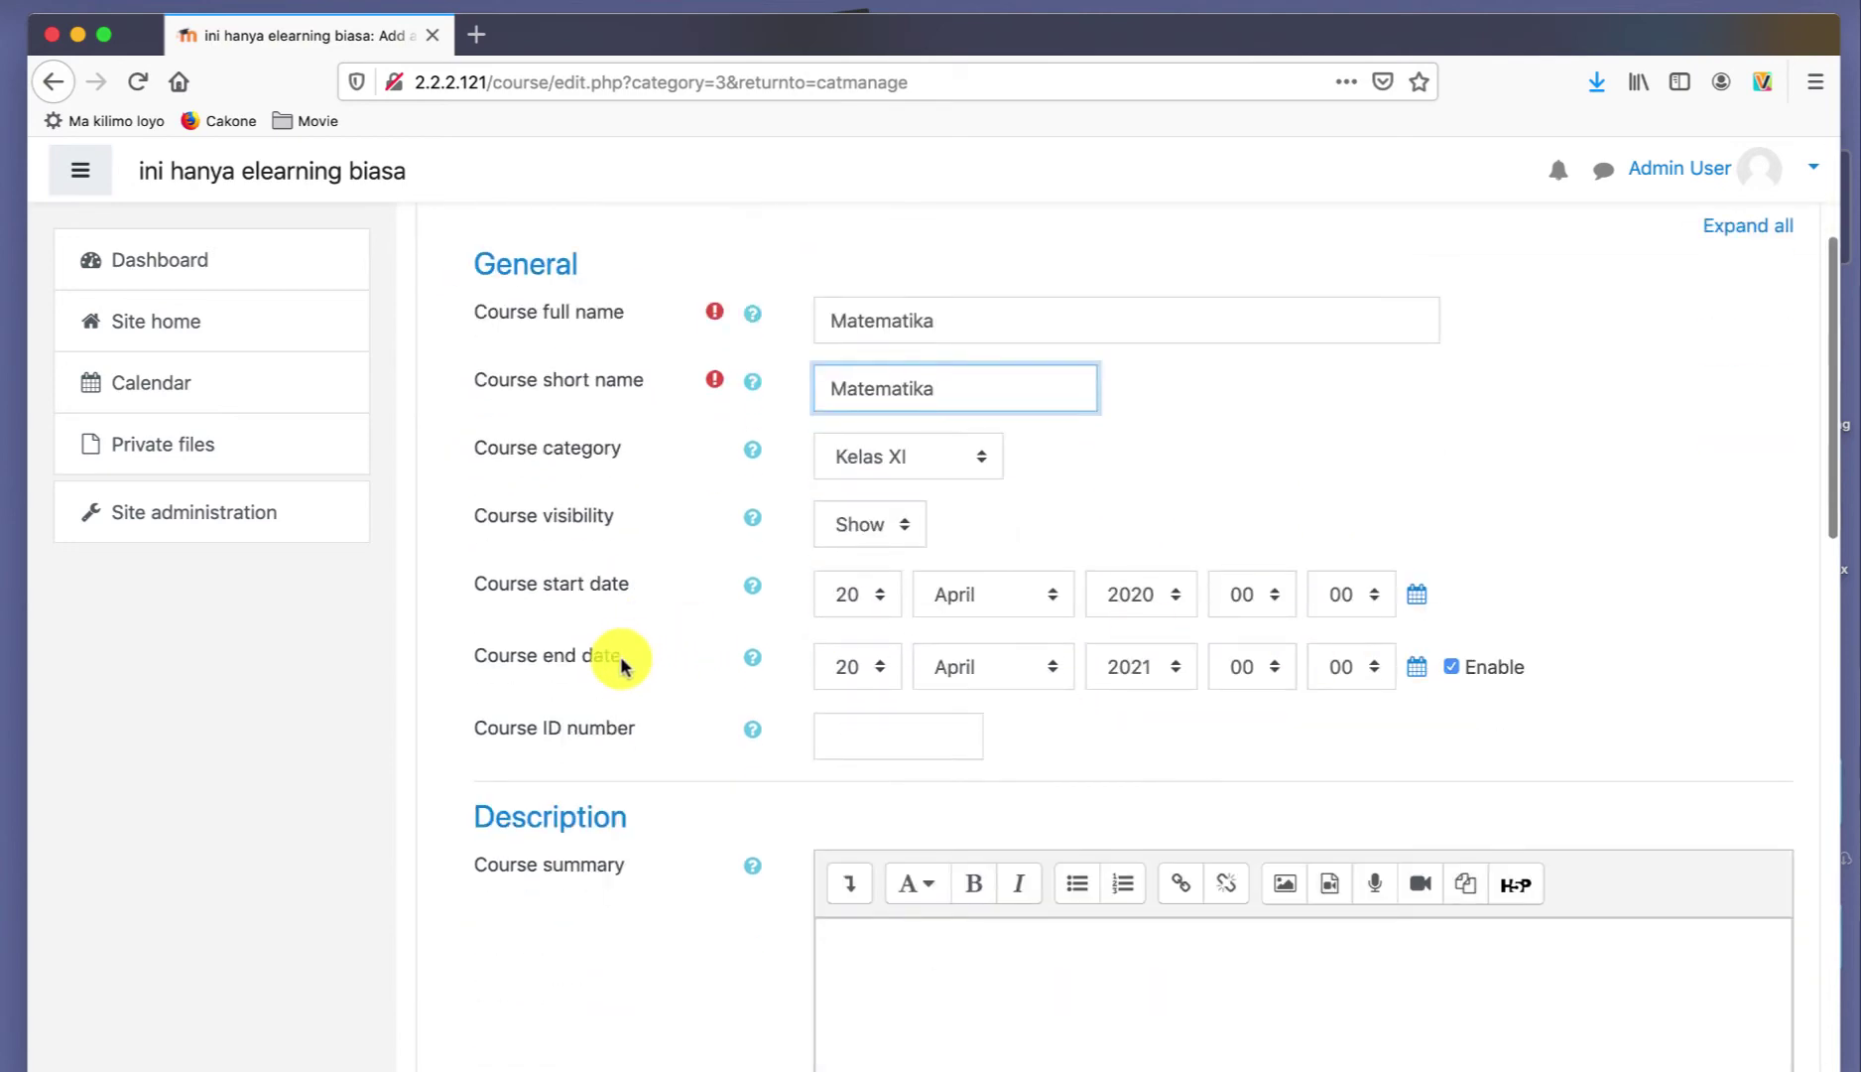
scroll(767, 655, down, 10)
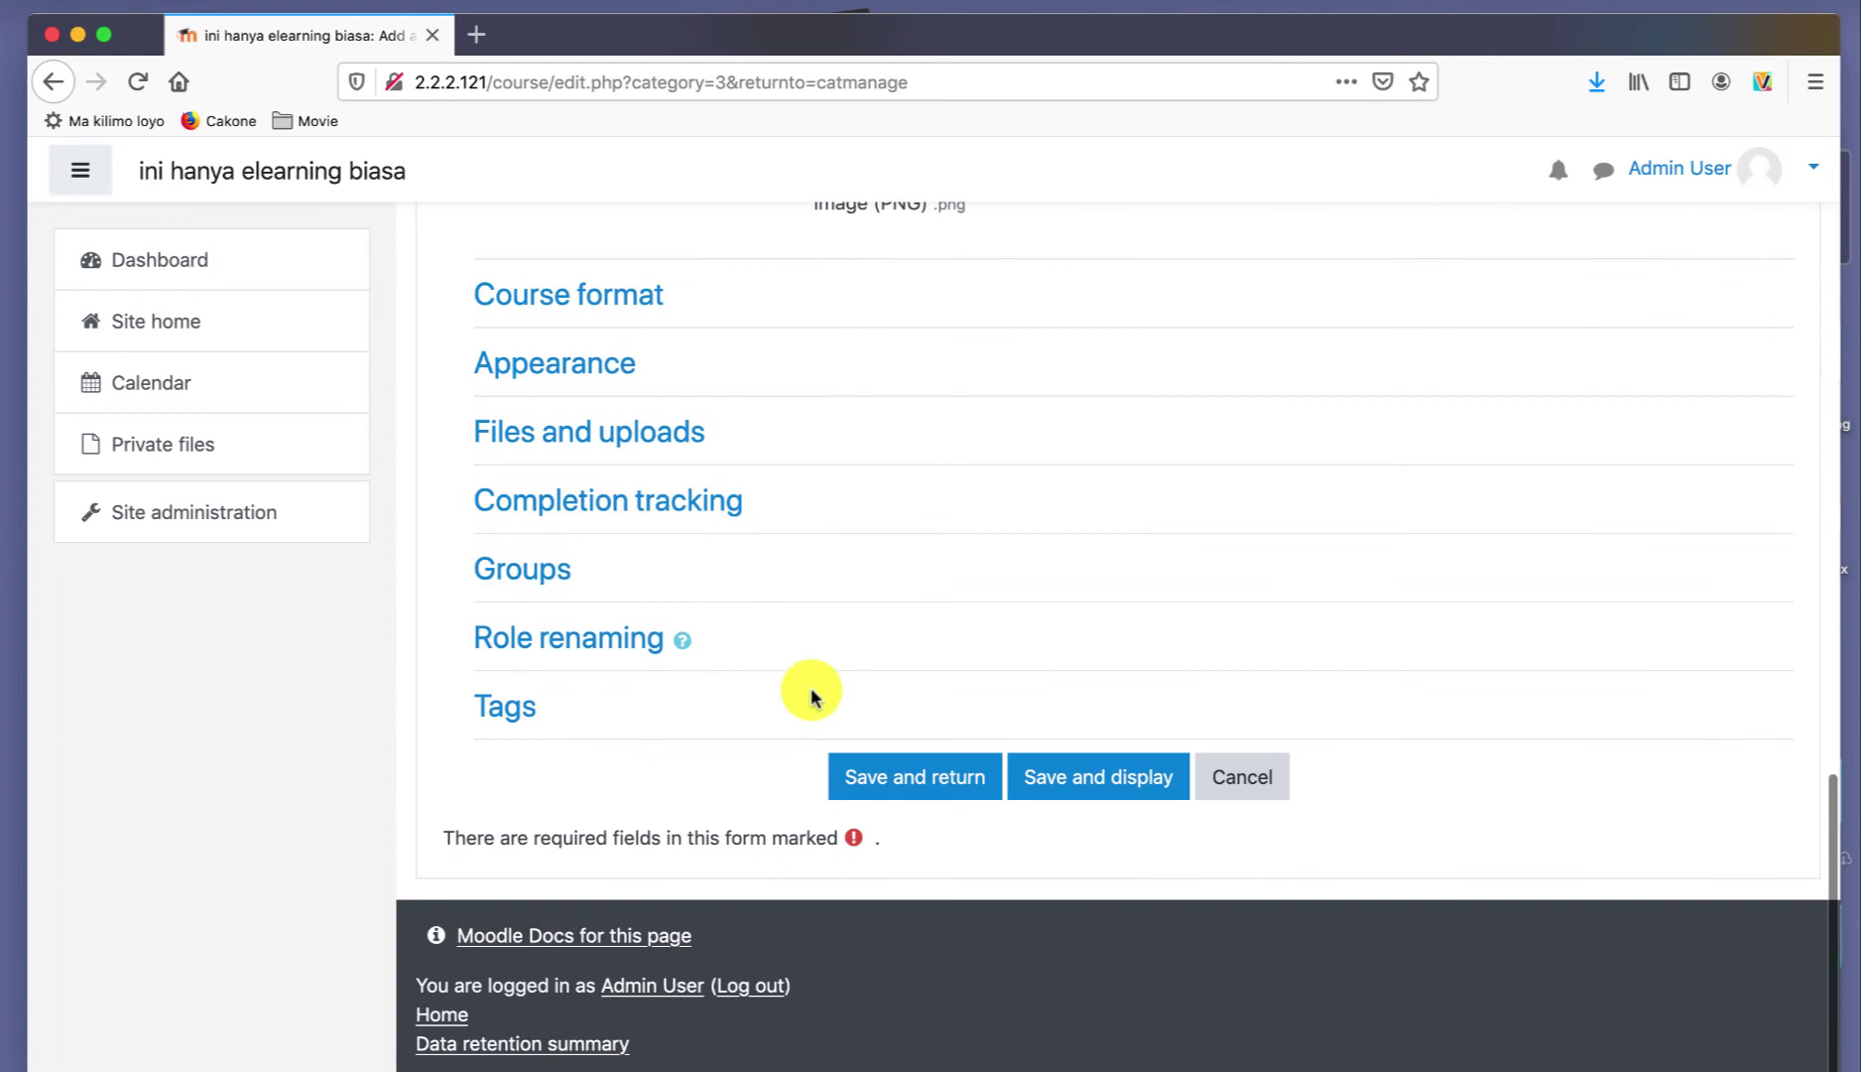
click(903, 777)
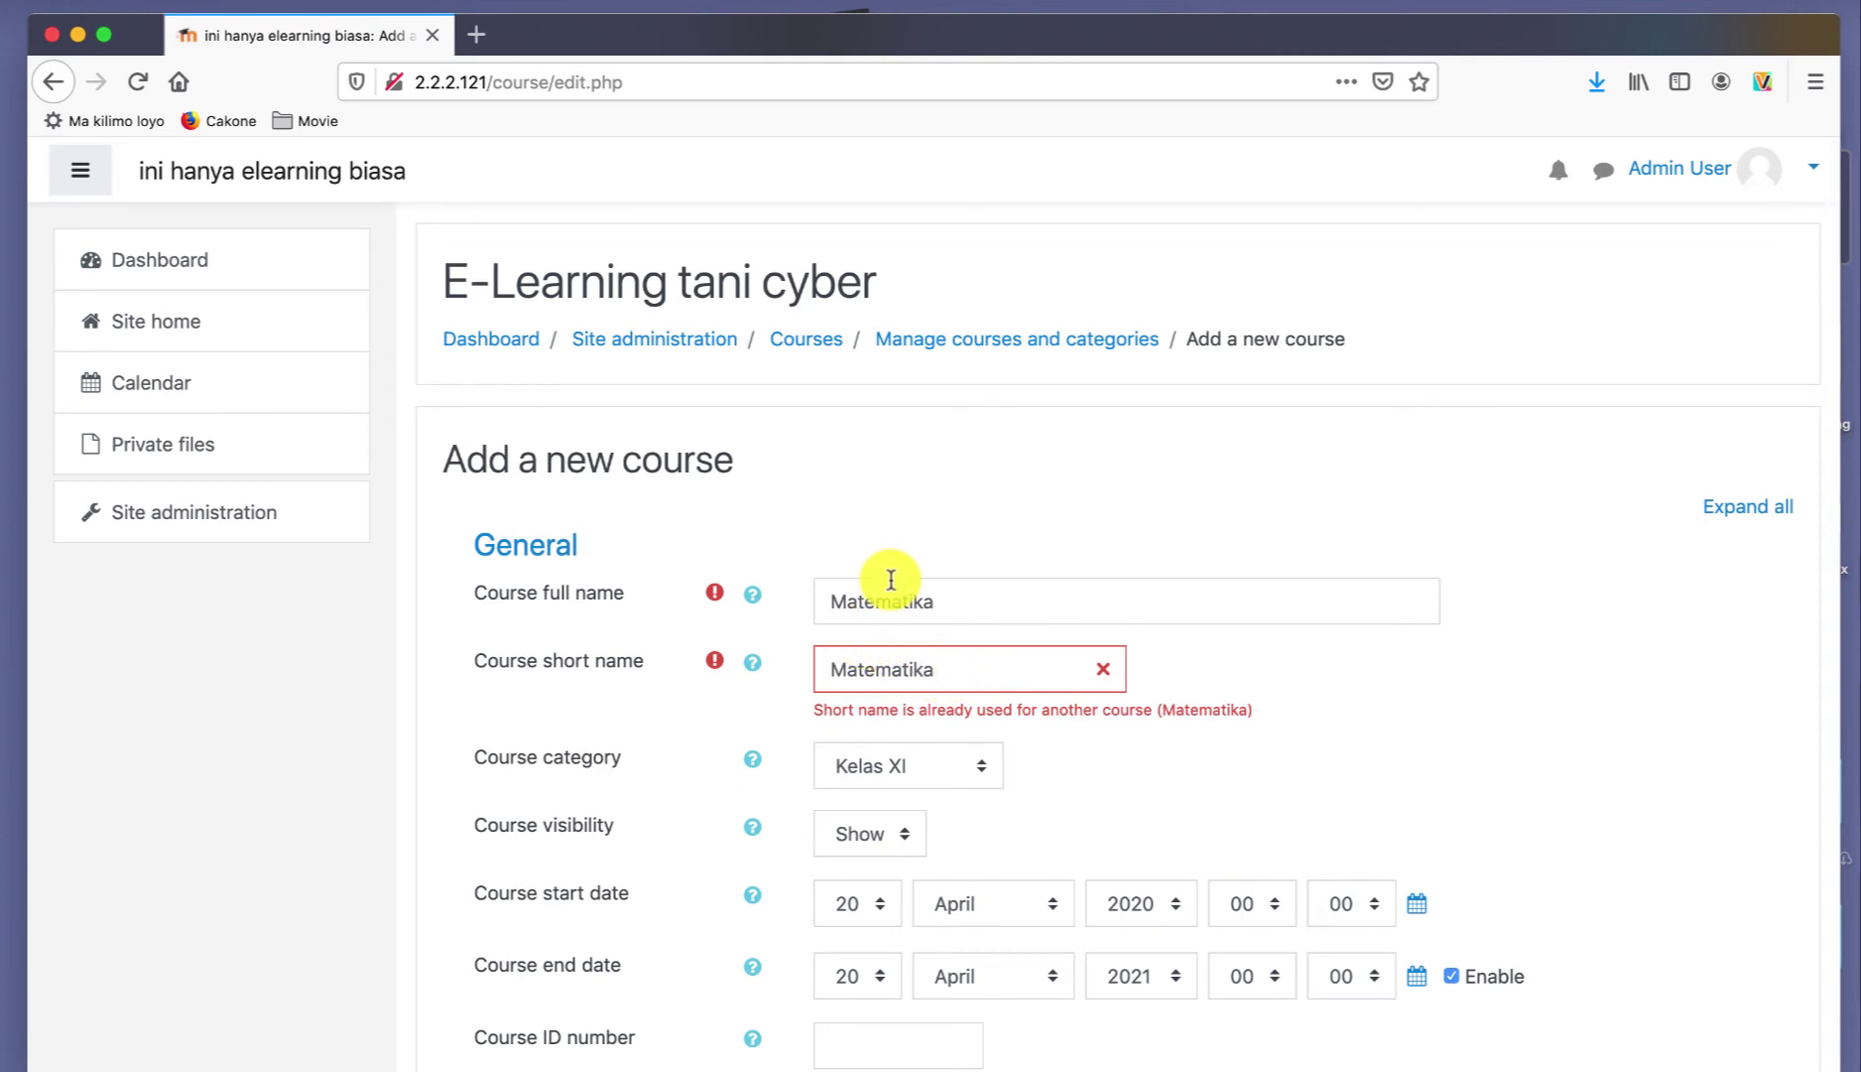
- Change the course short name to "XI Matematika", then save the Kelas XI course and return to course management
click(832, 671)
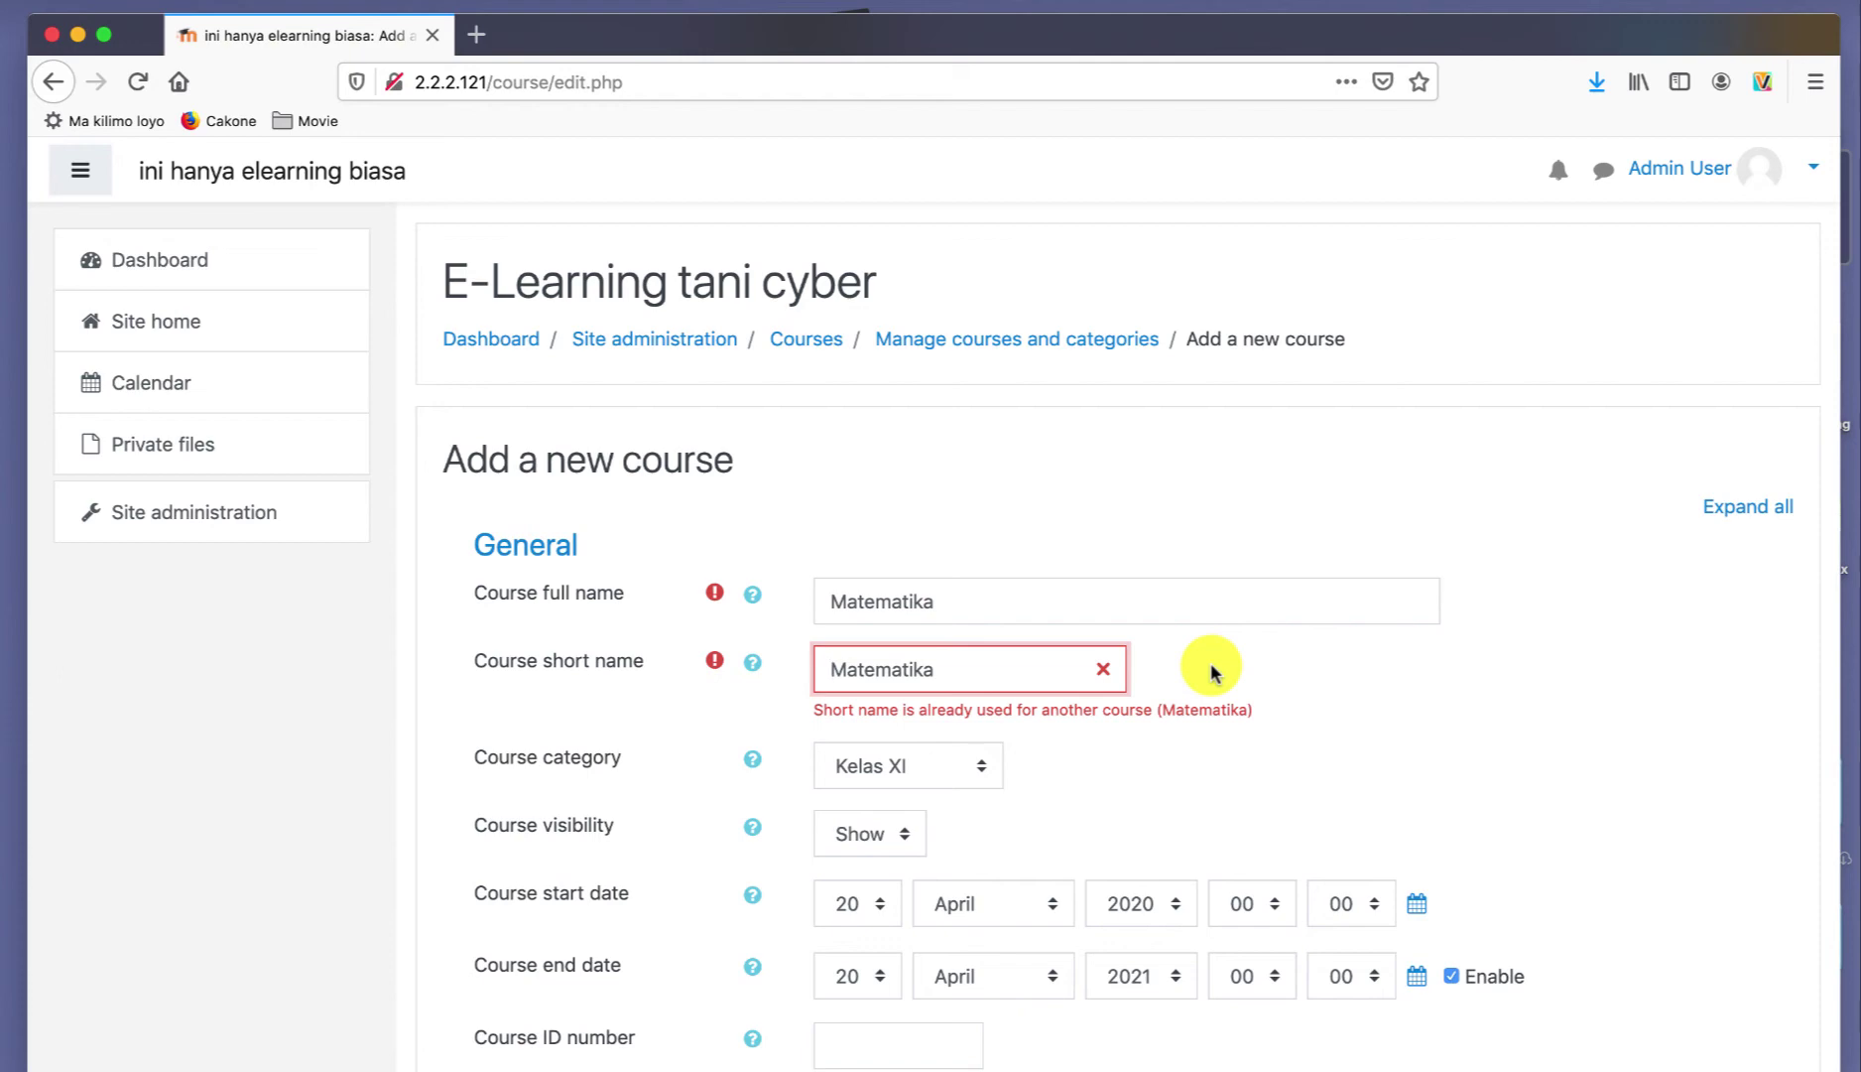
text(XI)
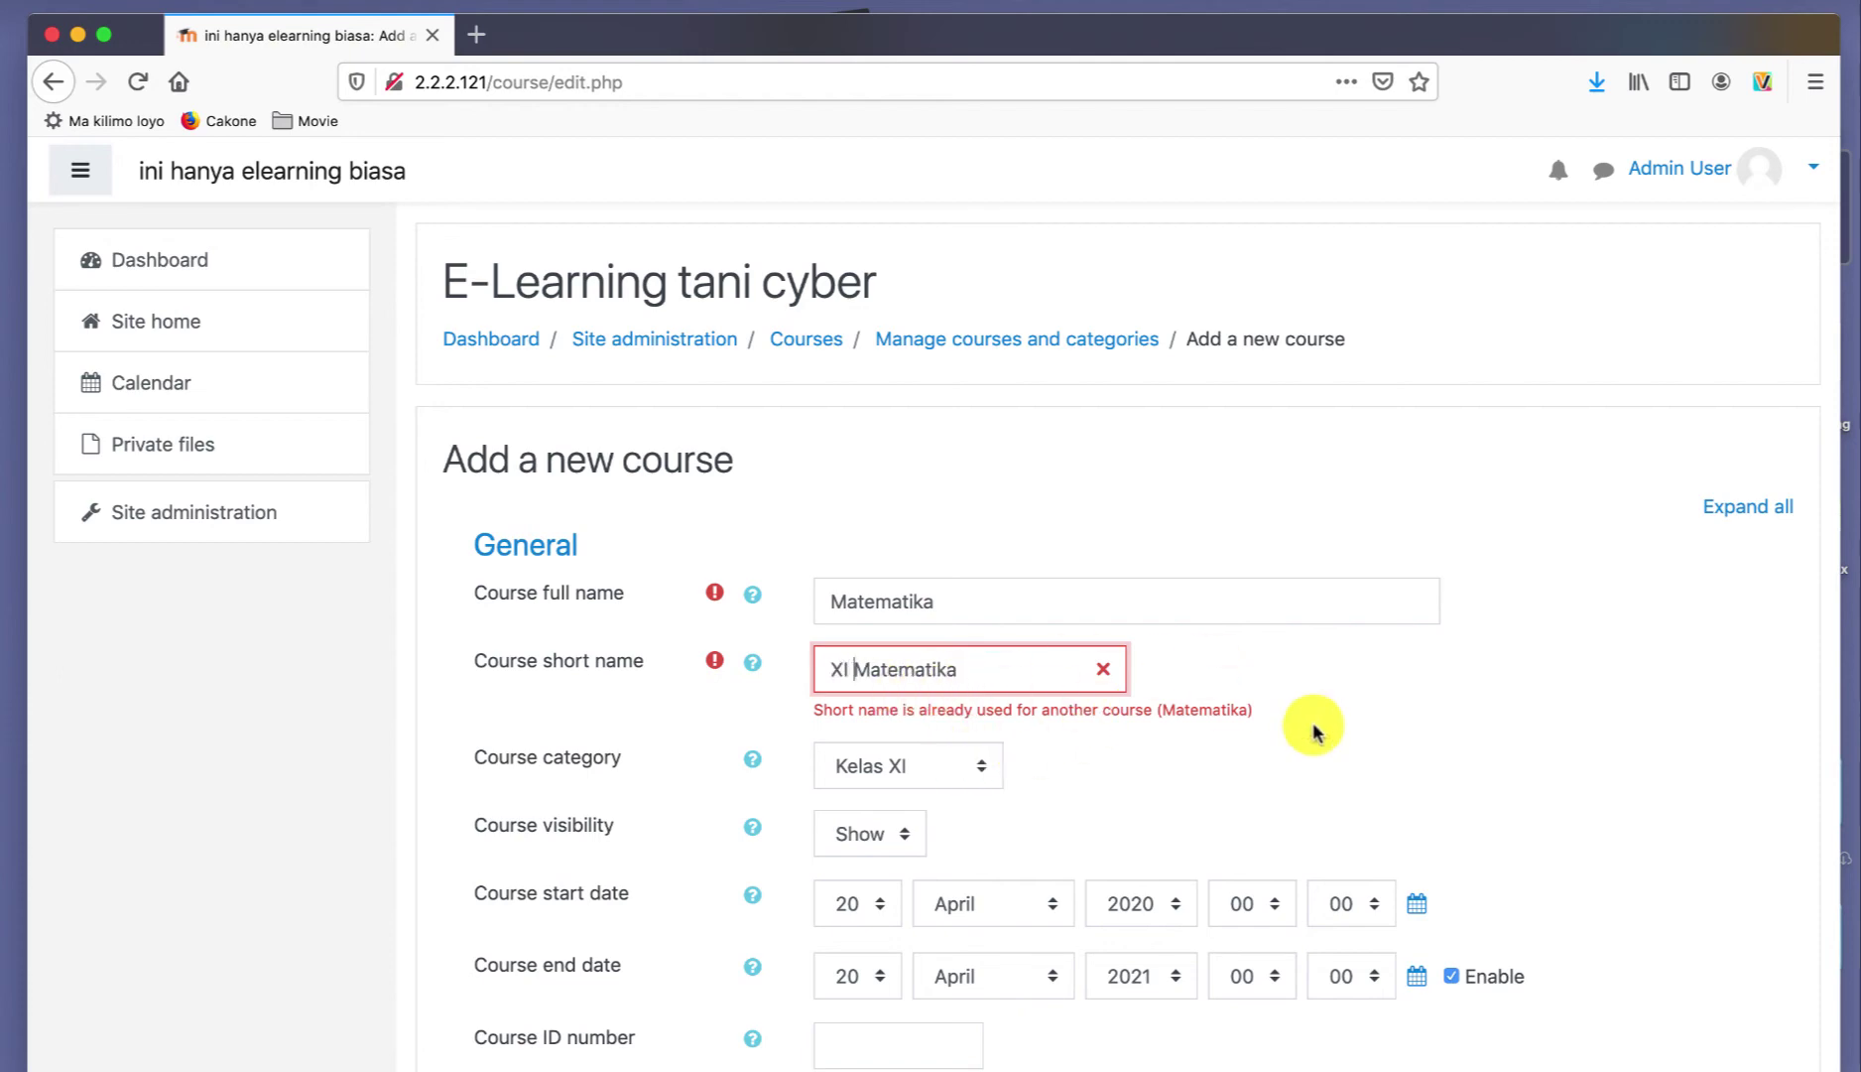
scroll(1313, 730, down, 20)
click(929, 782)
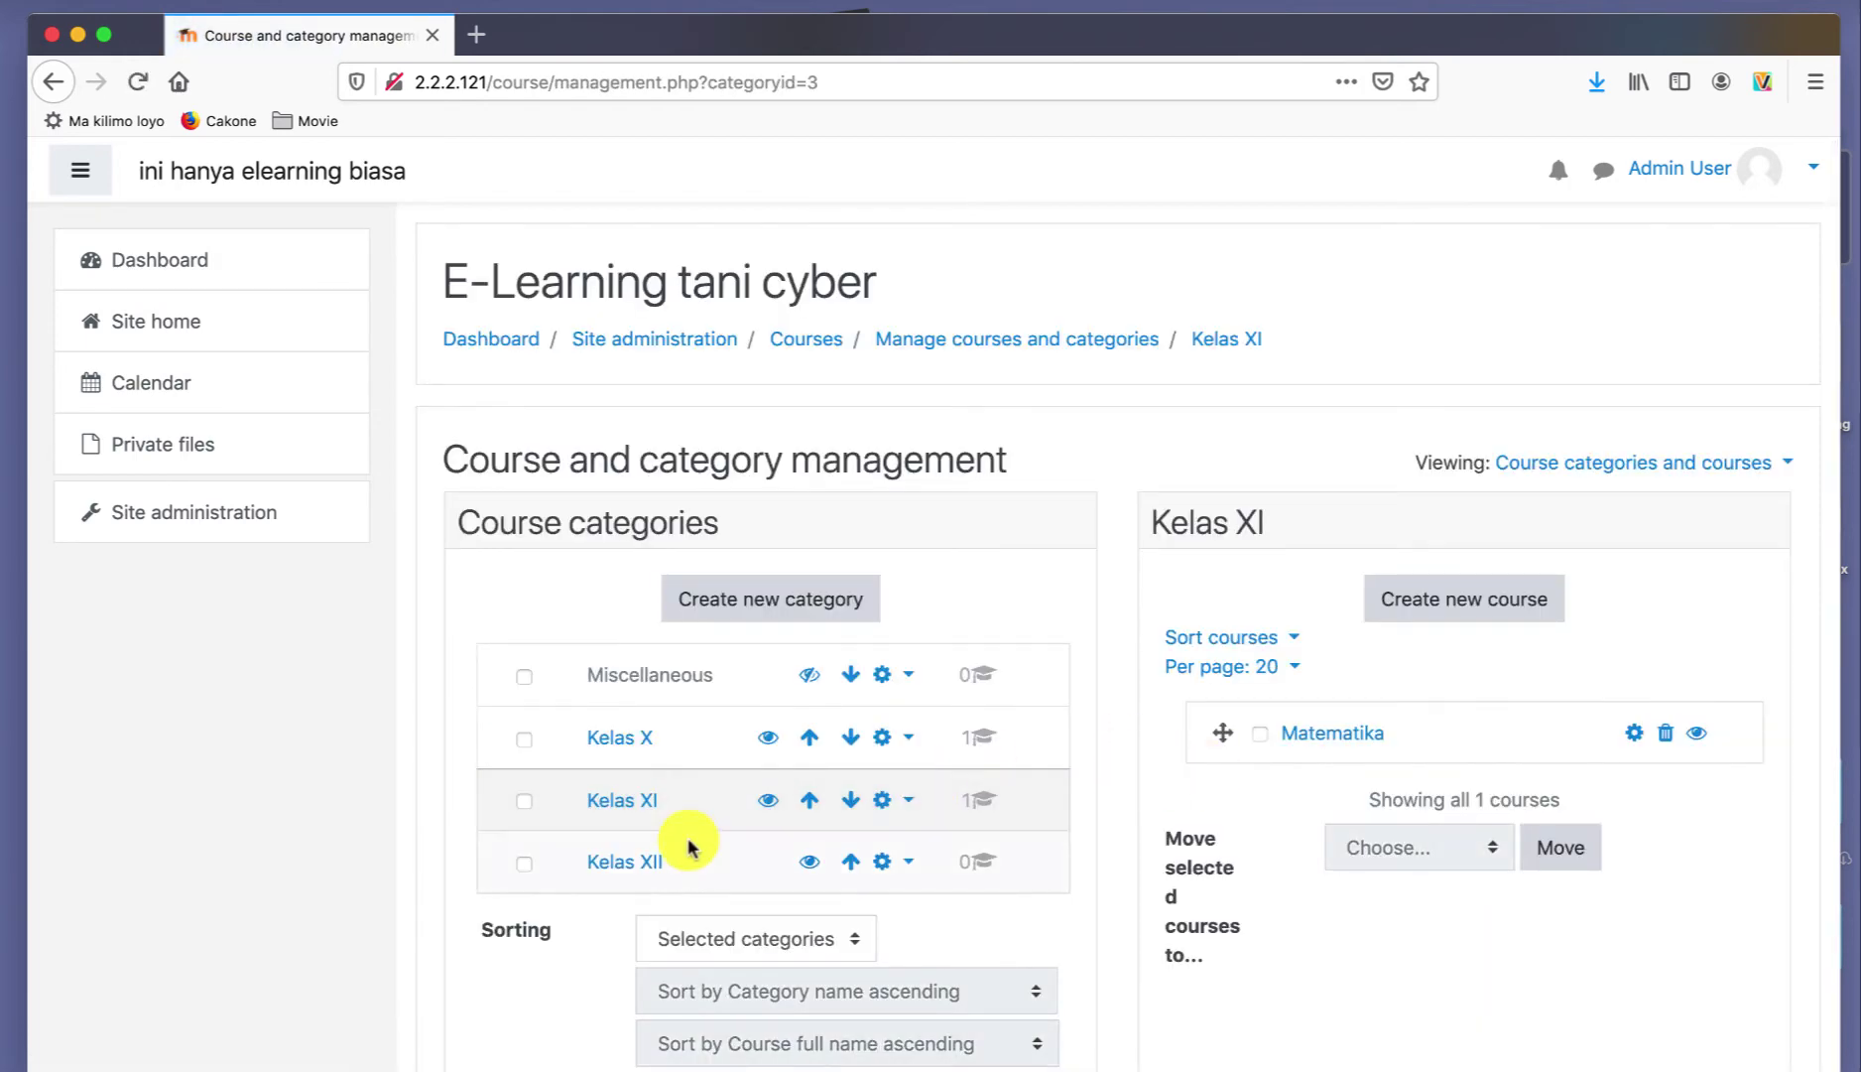
click(634, 746)
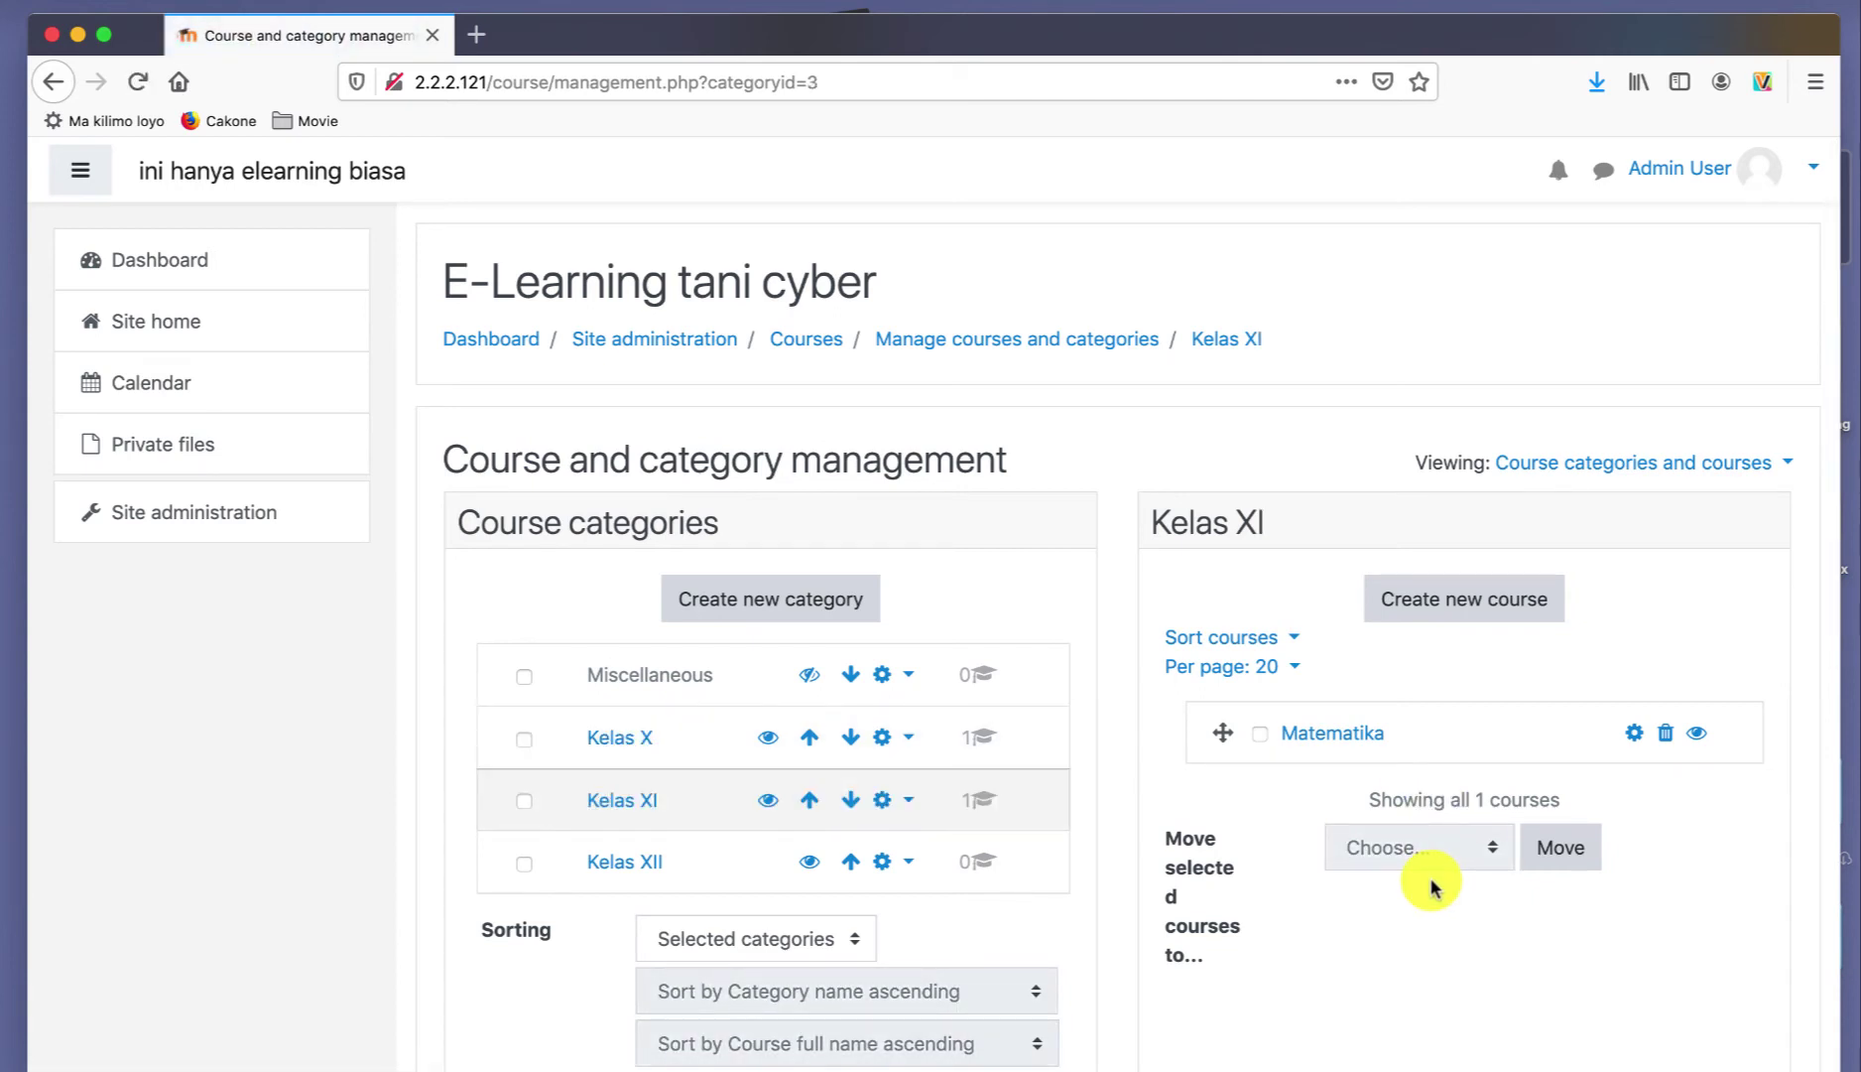
scroll(1058, 594, down, 3)
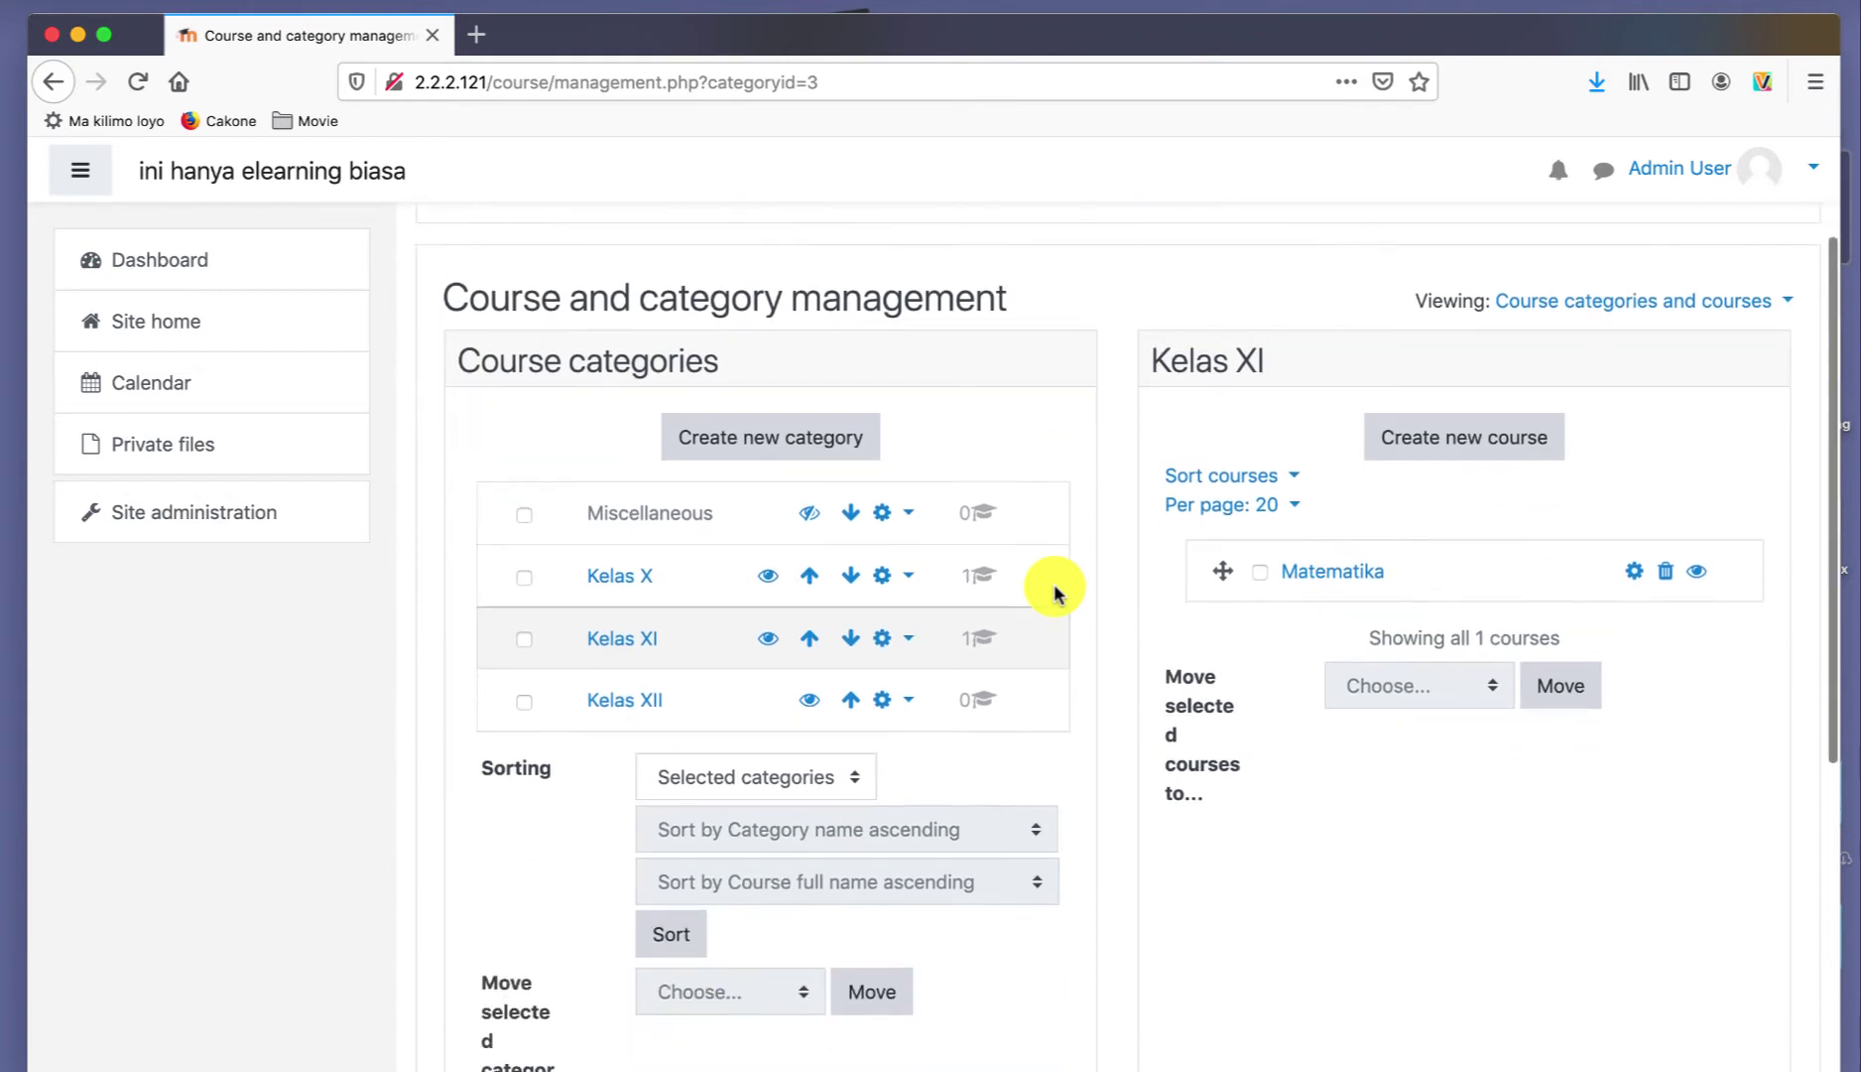
scroll(1055, 585, down, 1)
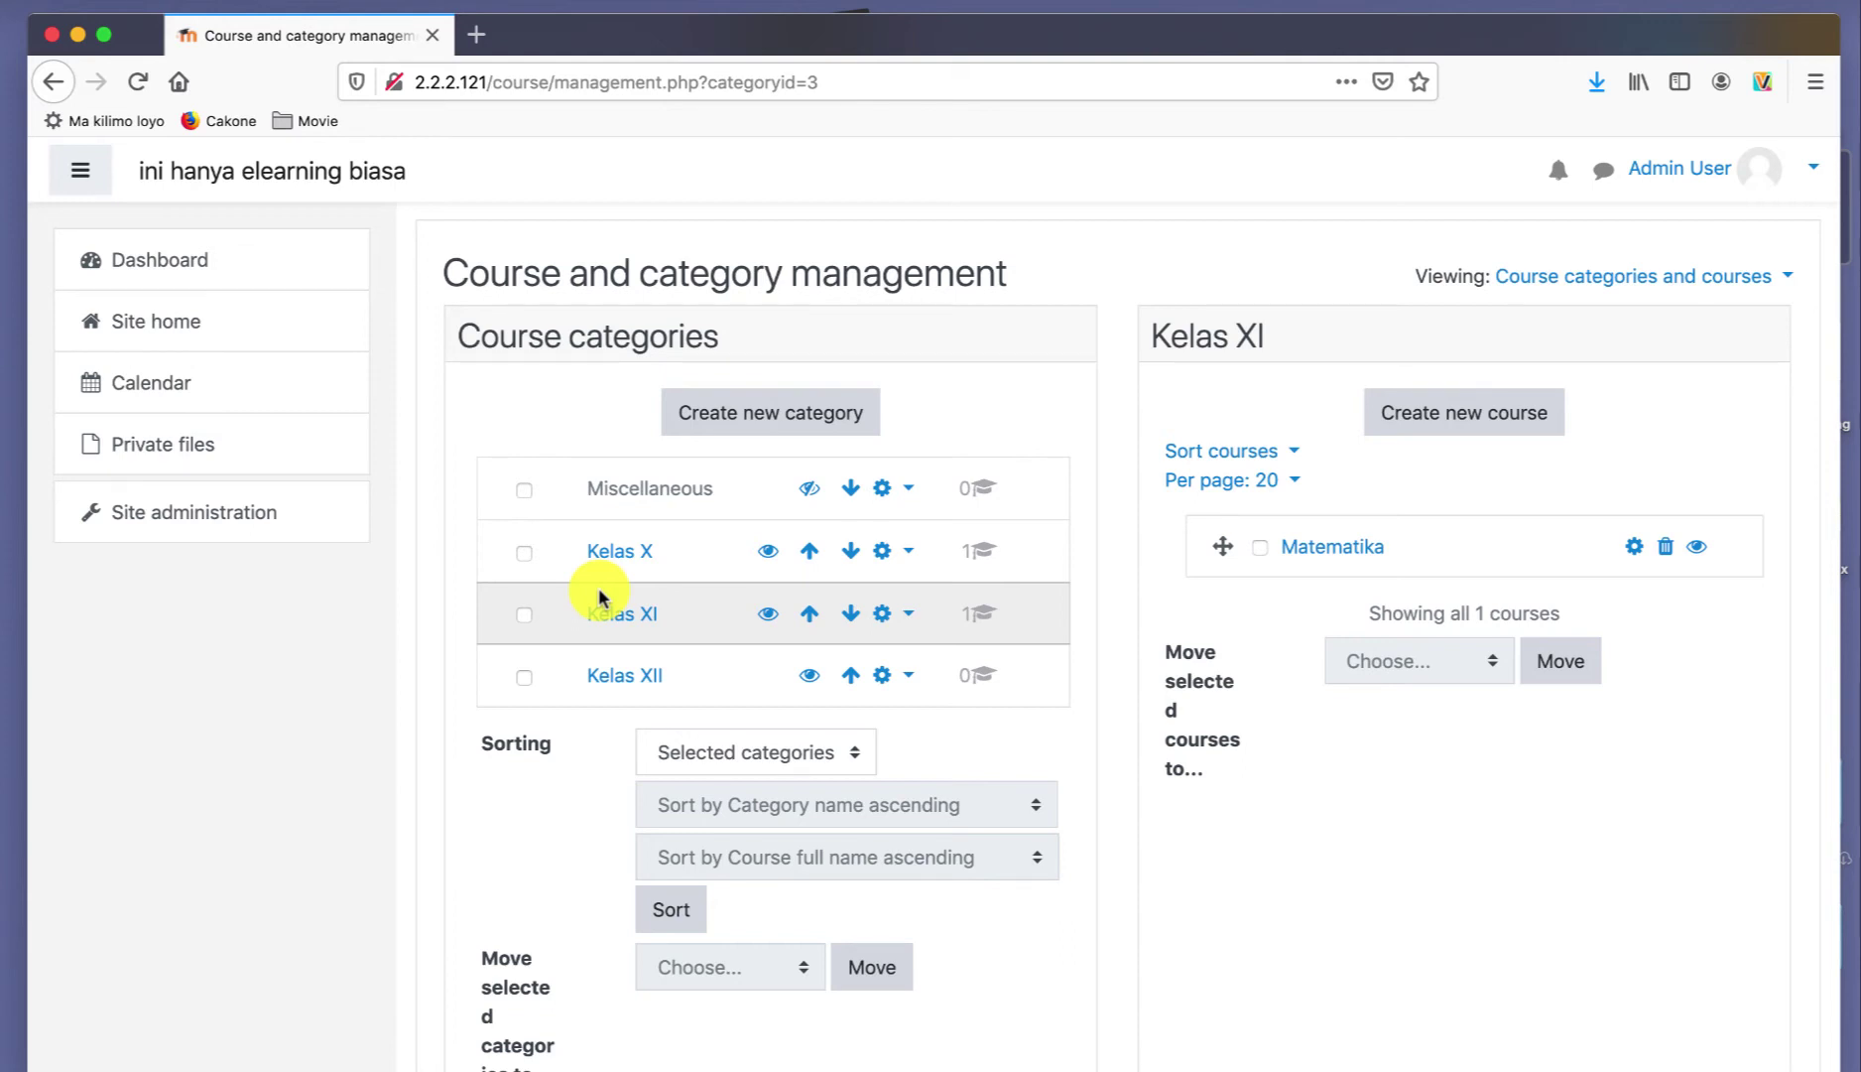
- Reopen course and category management from the site administration and list the courses of the Kelas X category
click(238, 522)
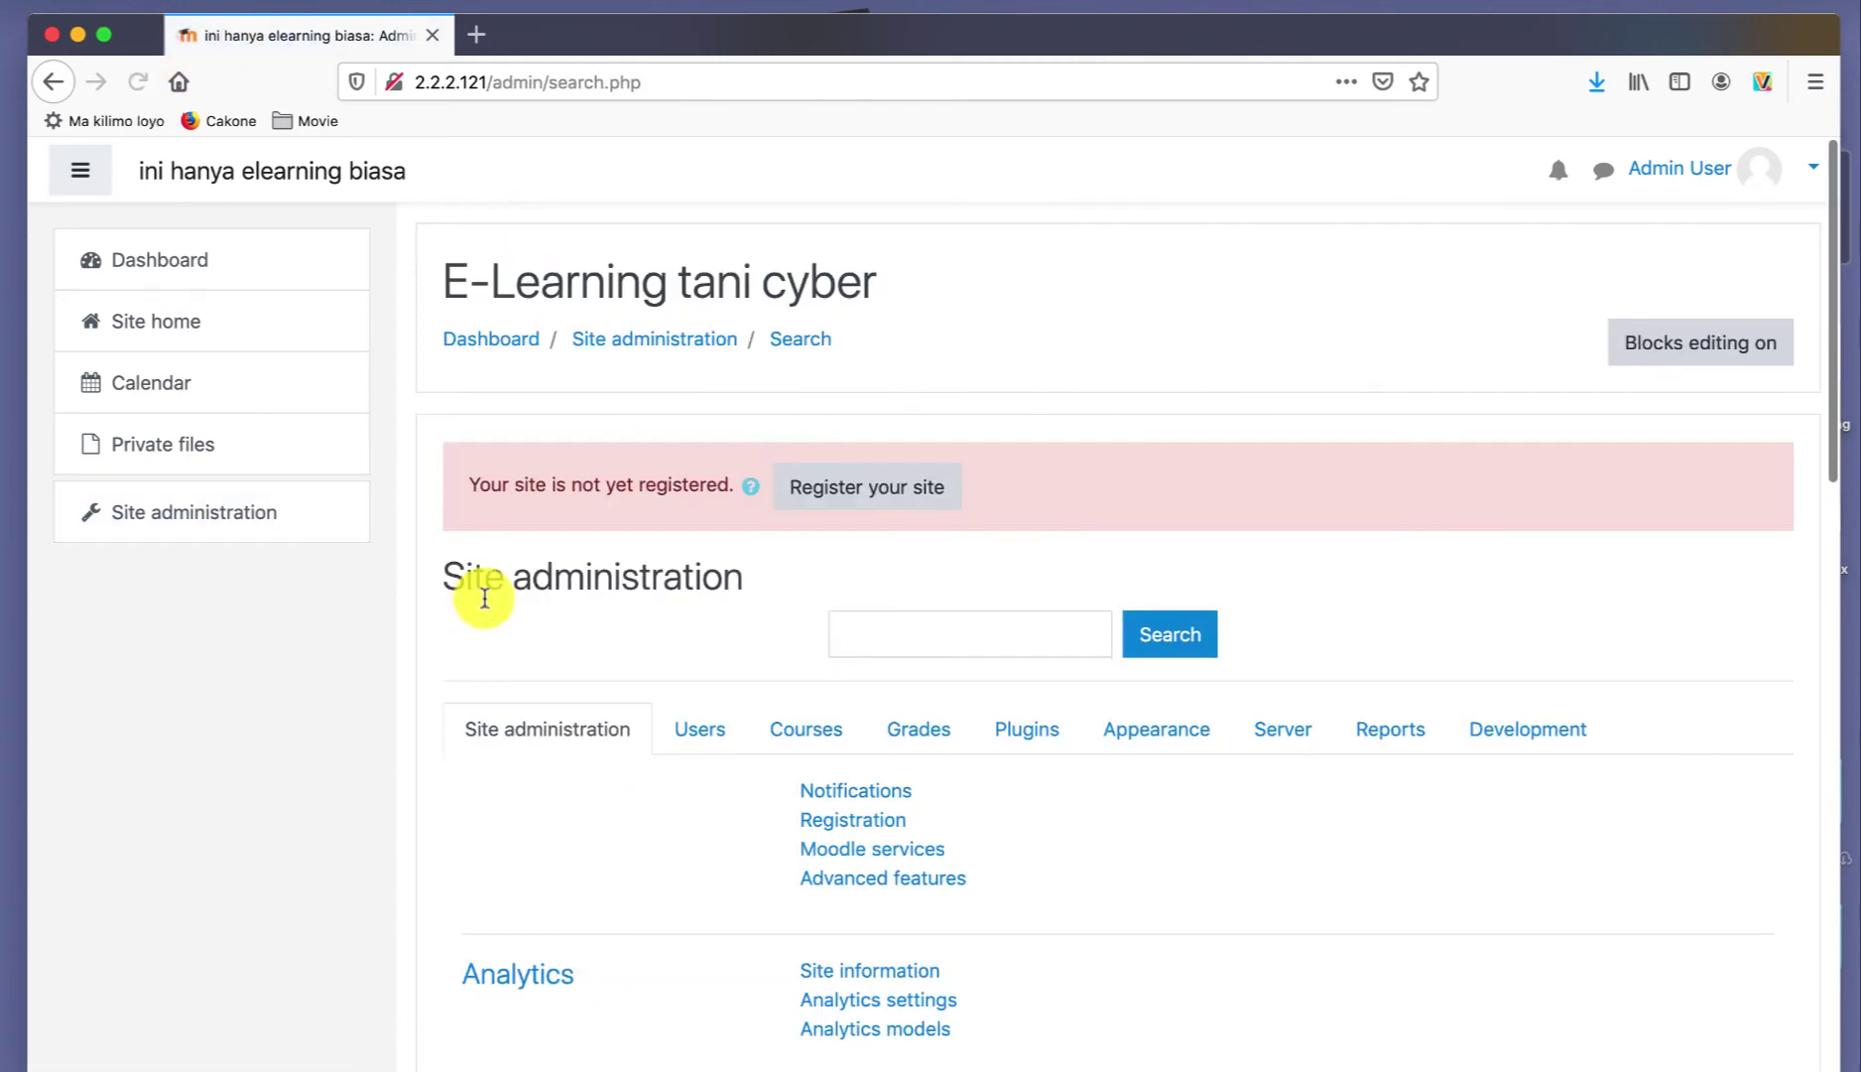
click(783, 730)
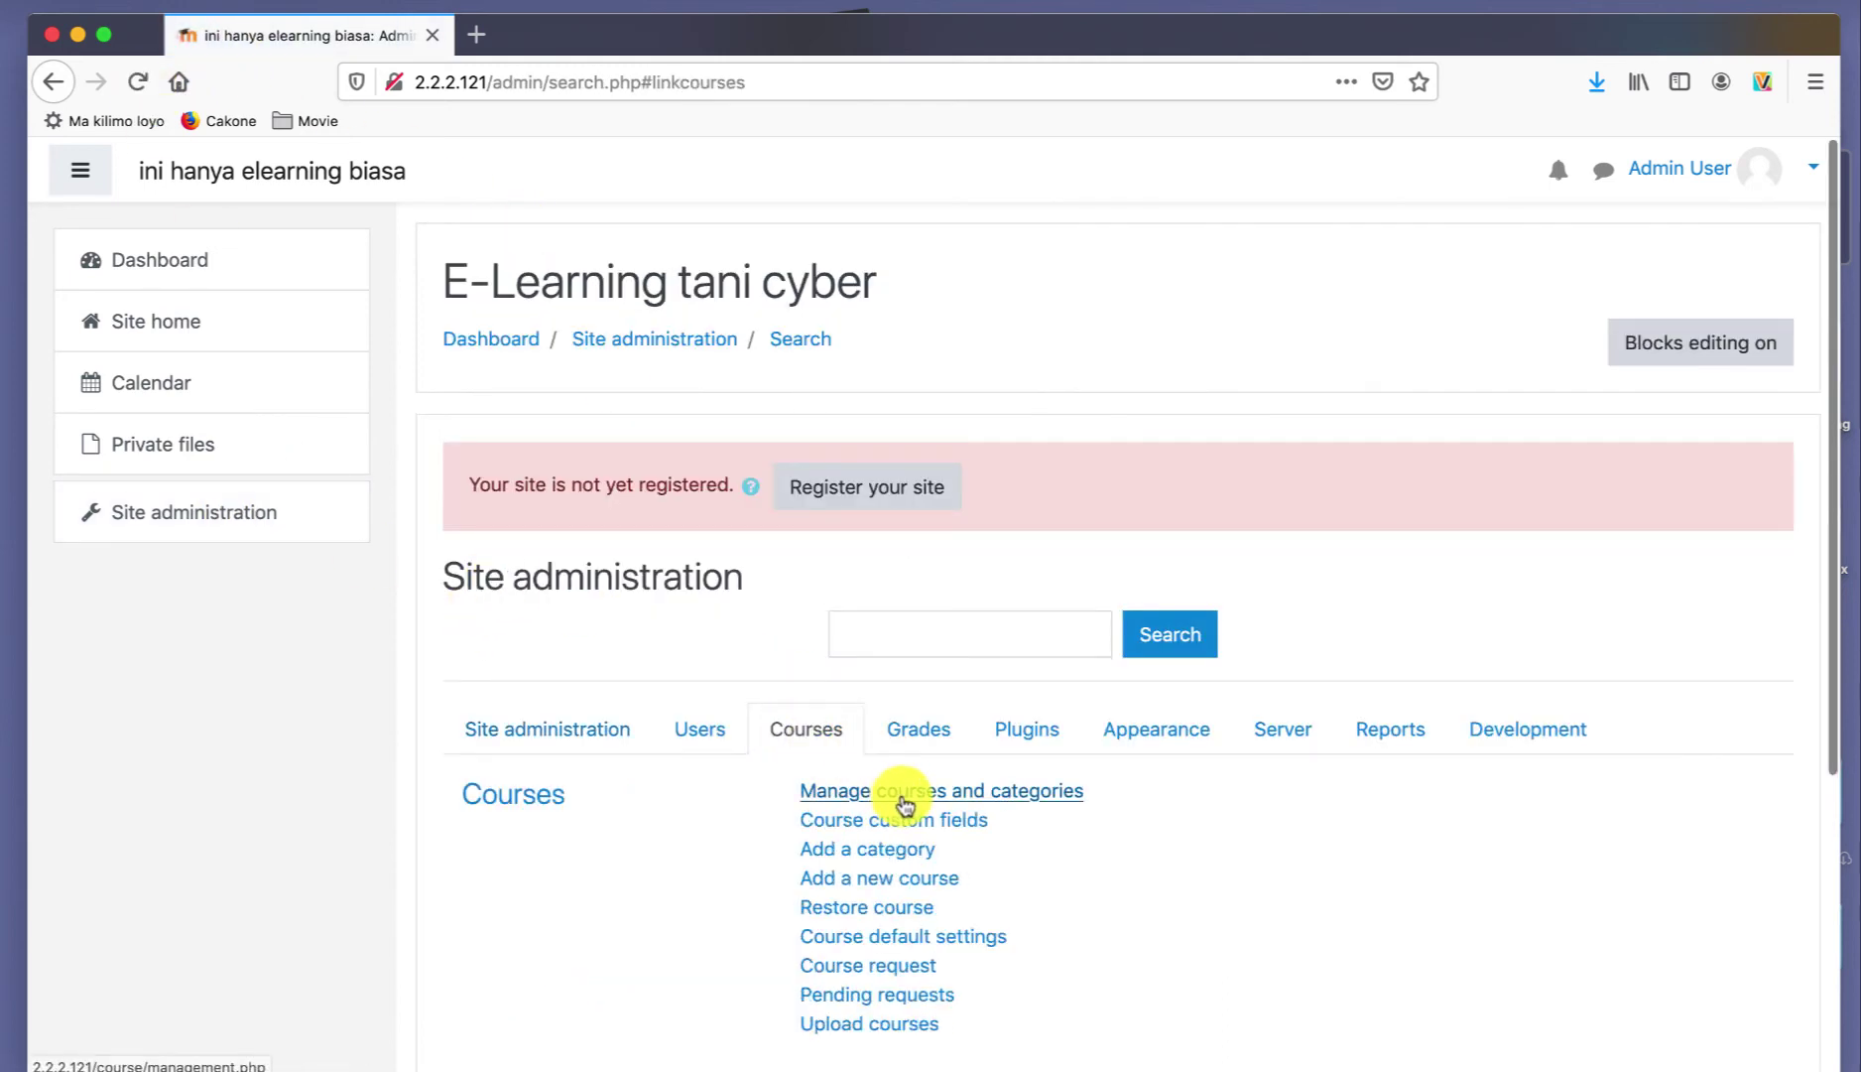
click(945, 799)
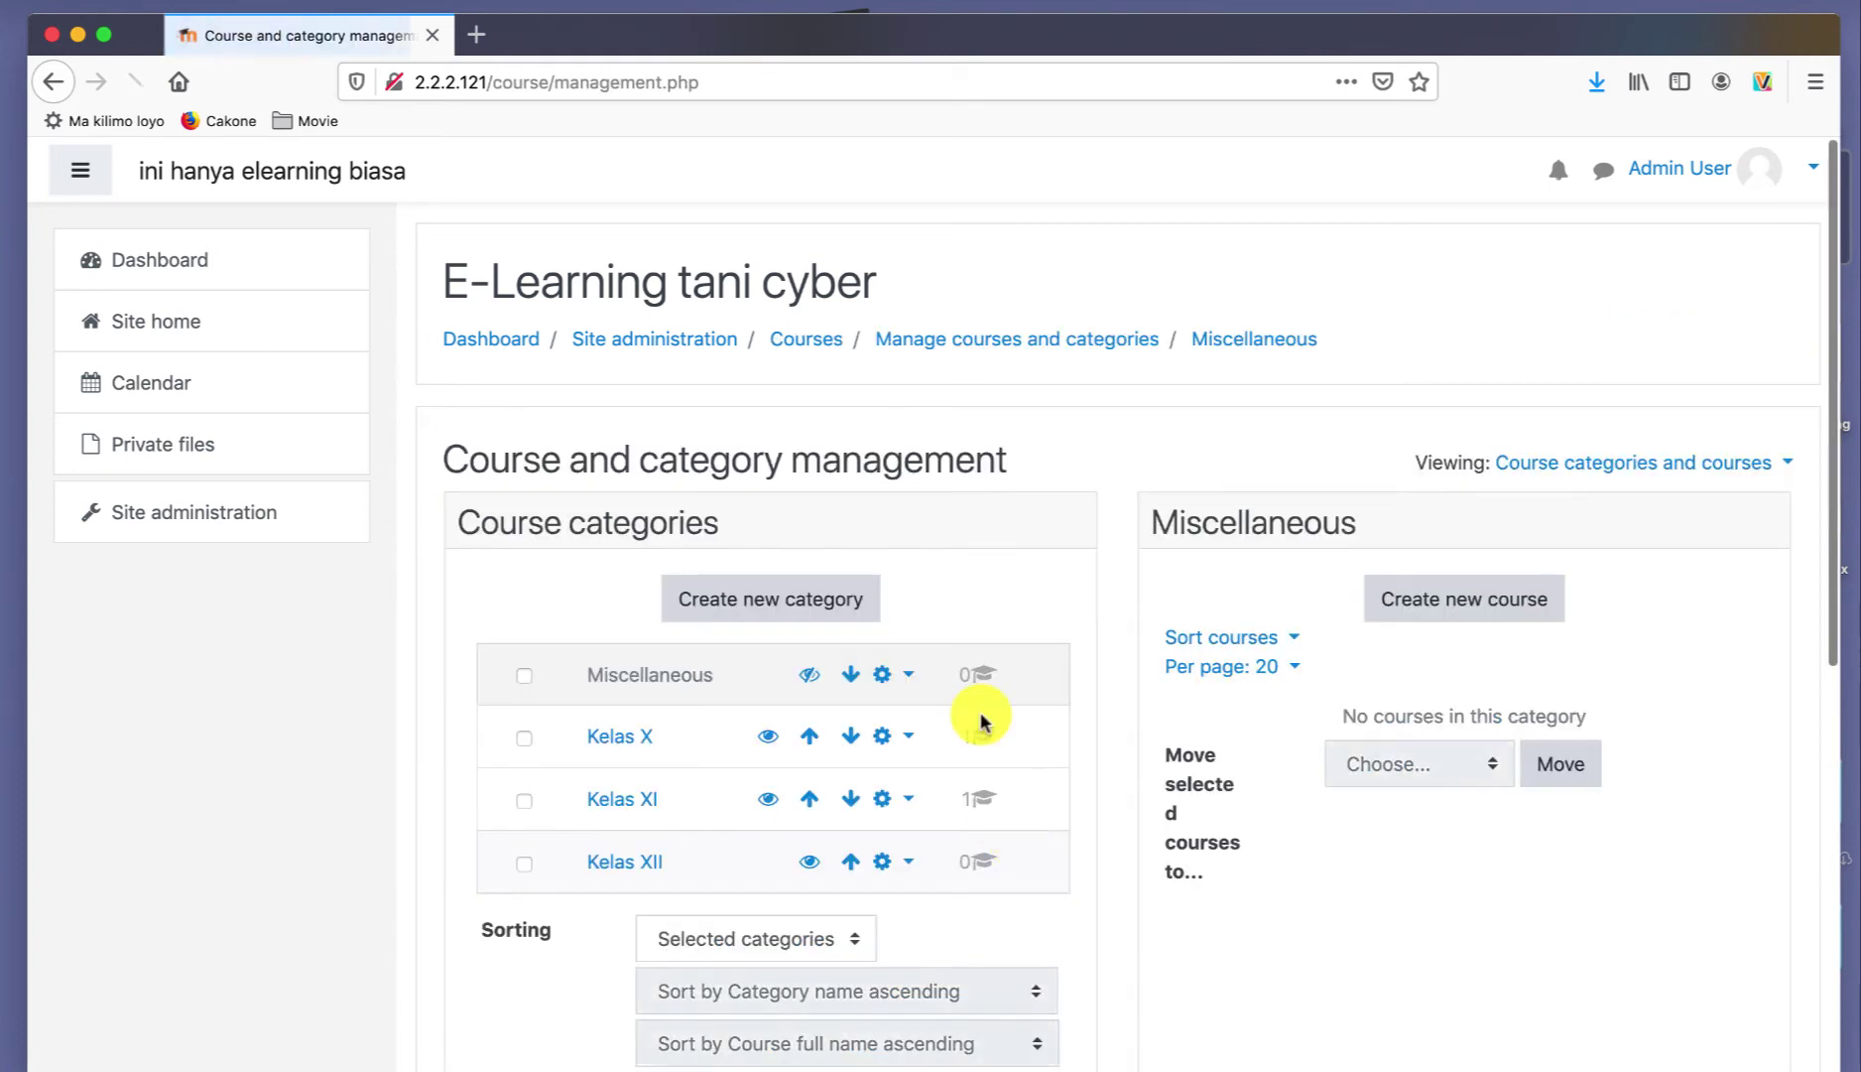
scroll(1232, 818, down, 3)
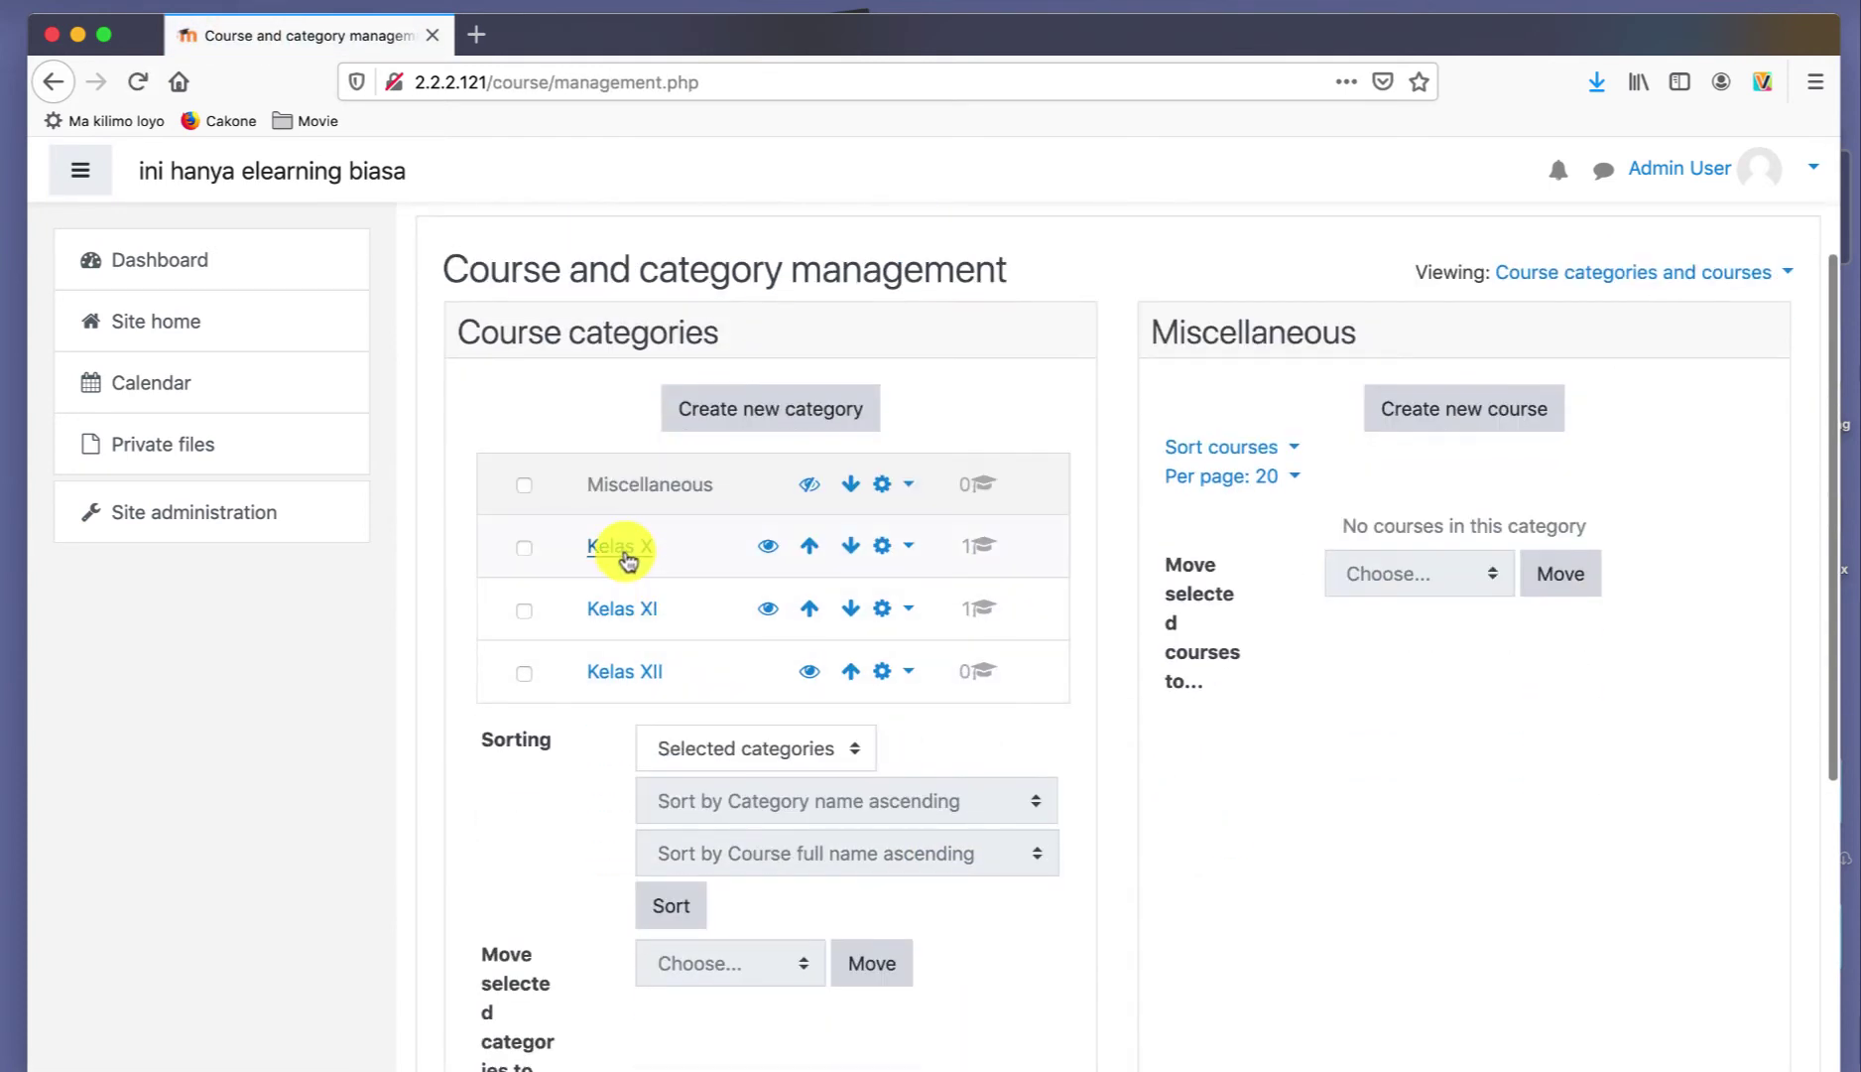
click(625, 551)
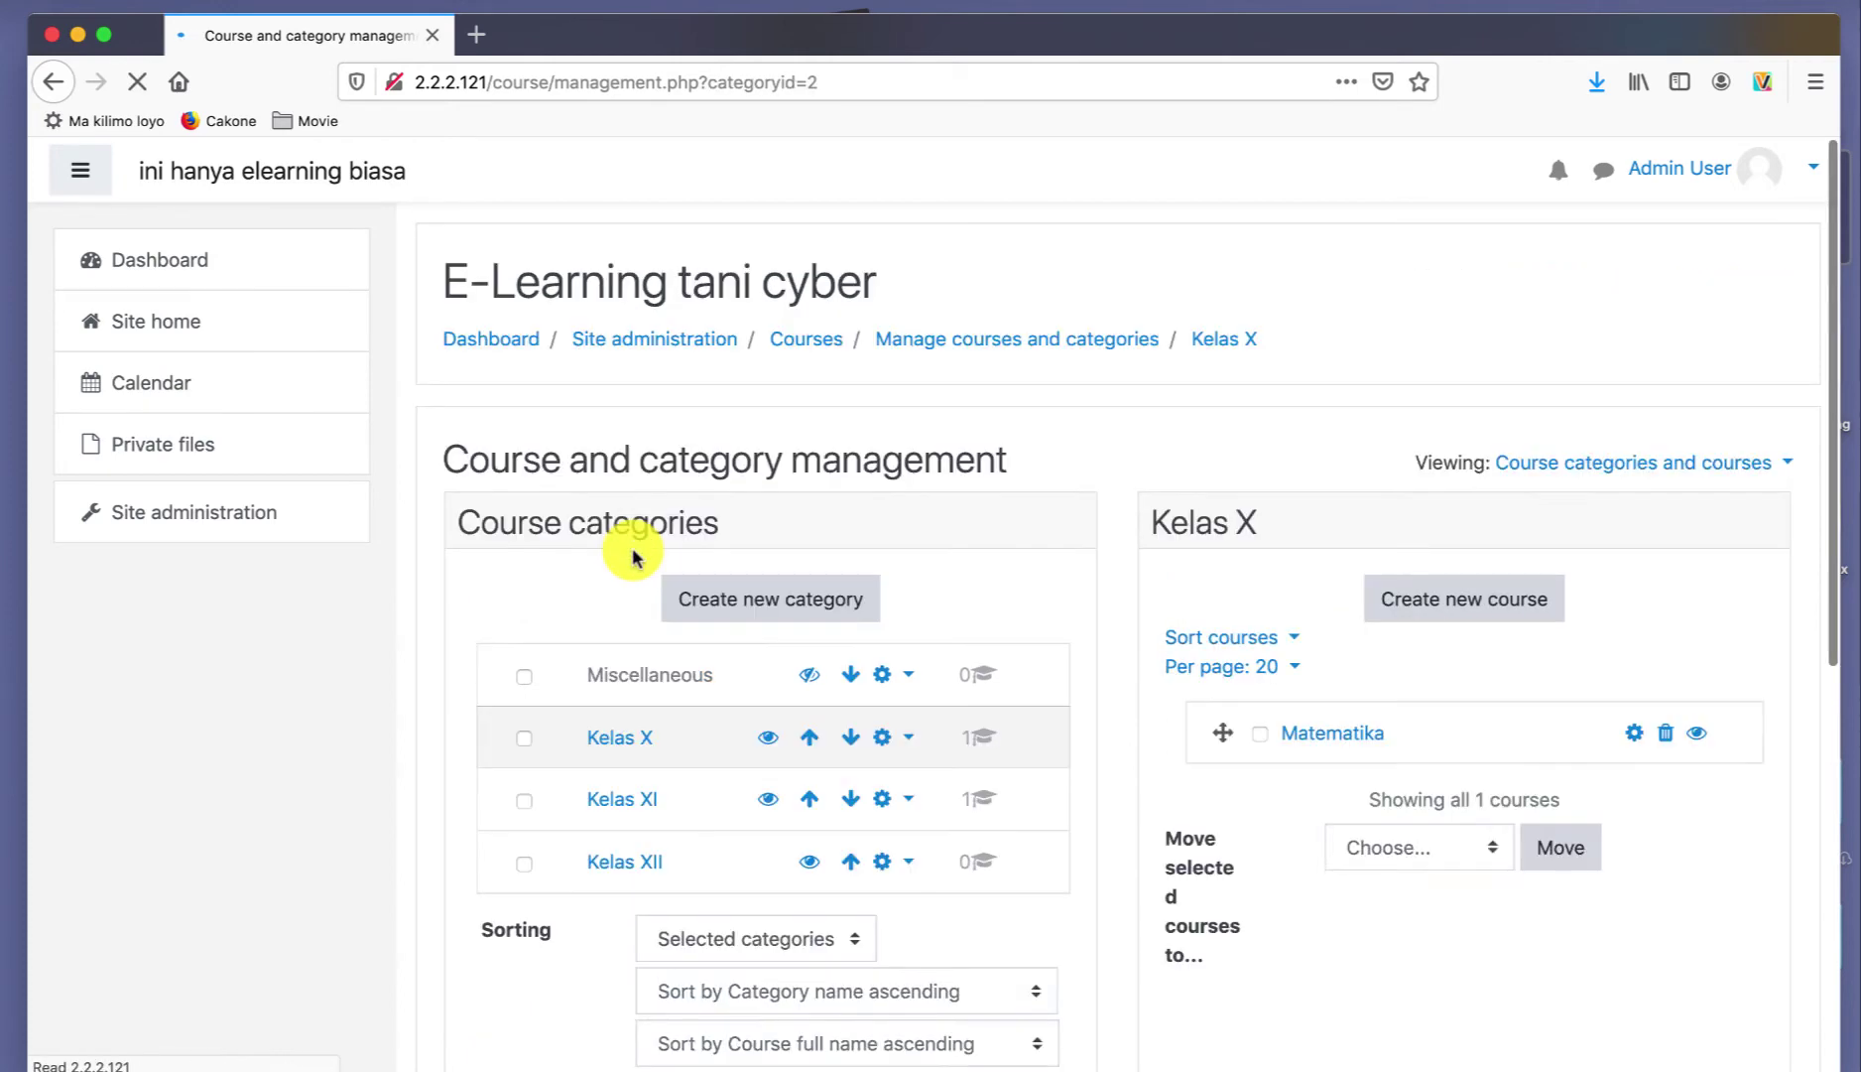
- Open the enrolled users page of the Matematika course in Kelas X
click(1329, 735)
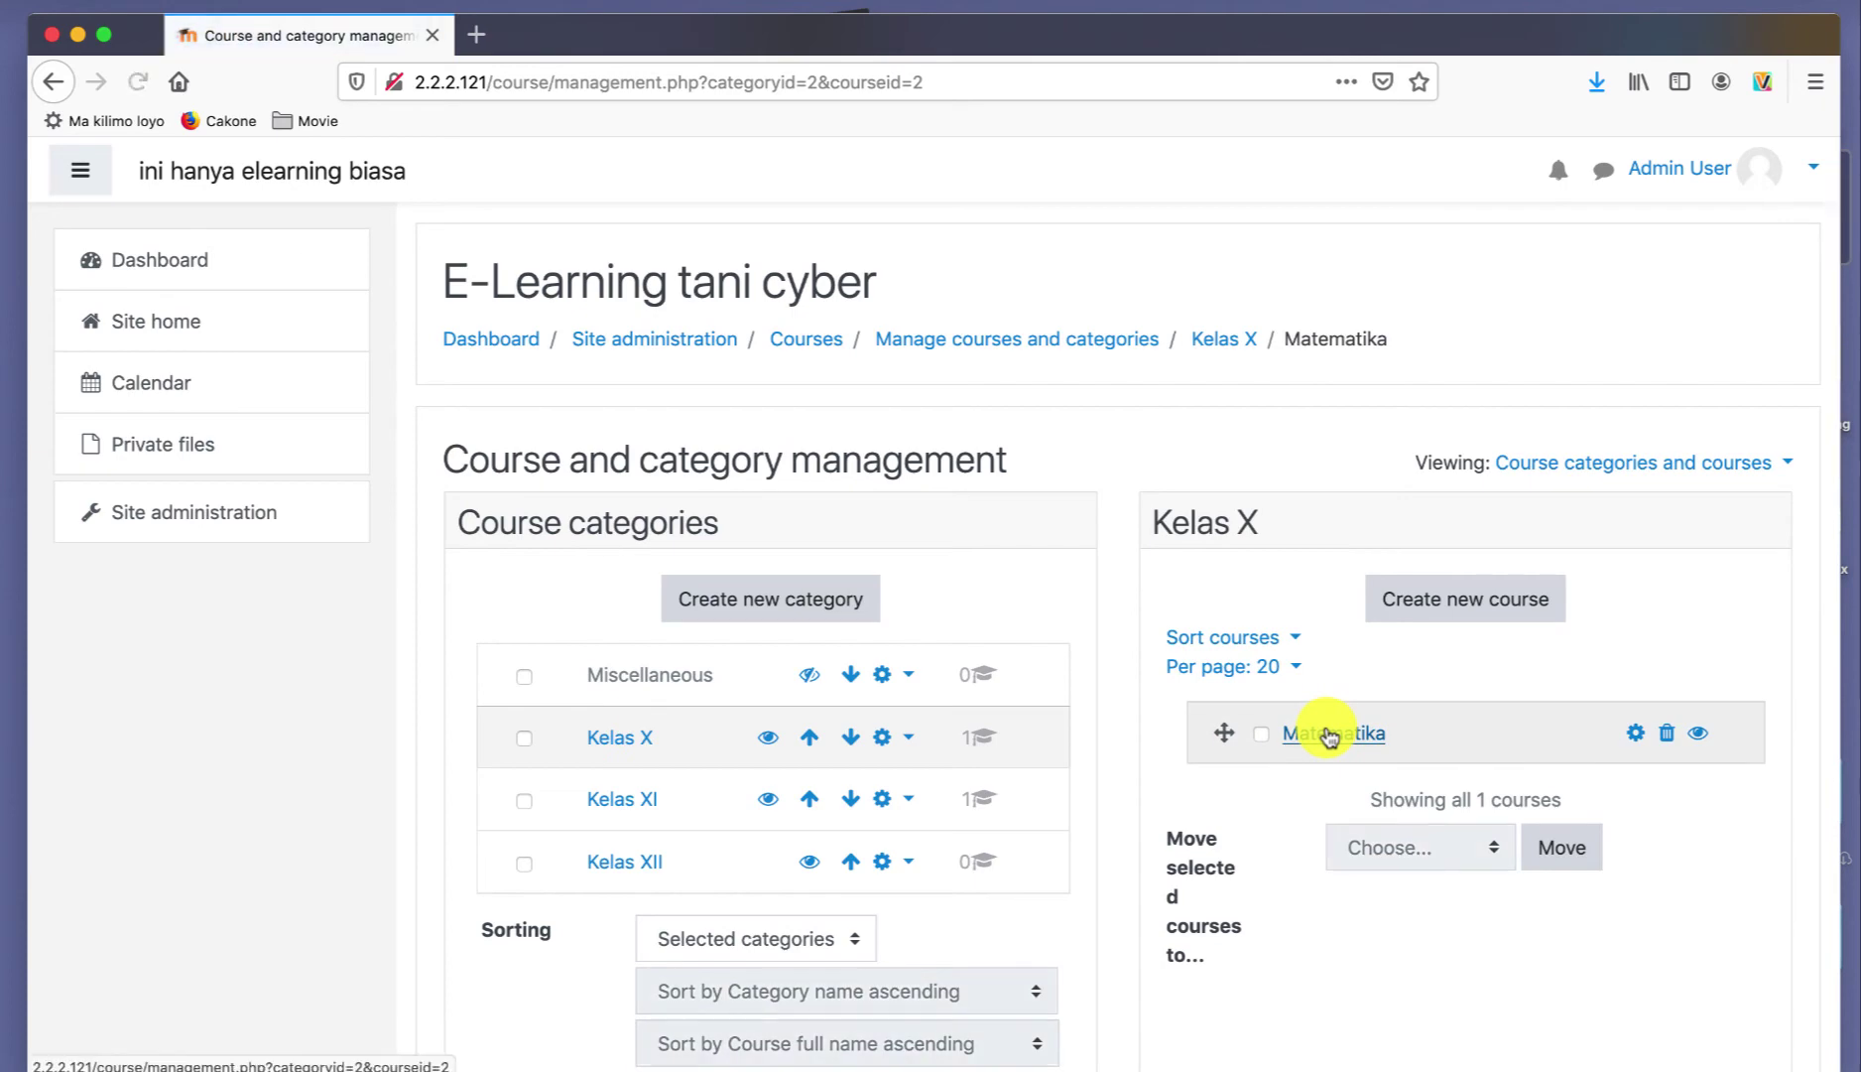
scroll(1321, 843, down, 10)
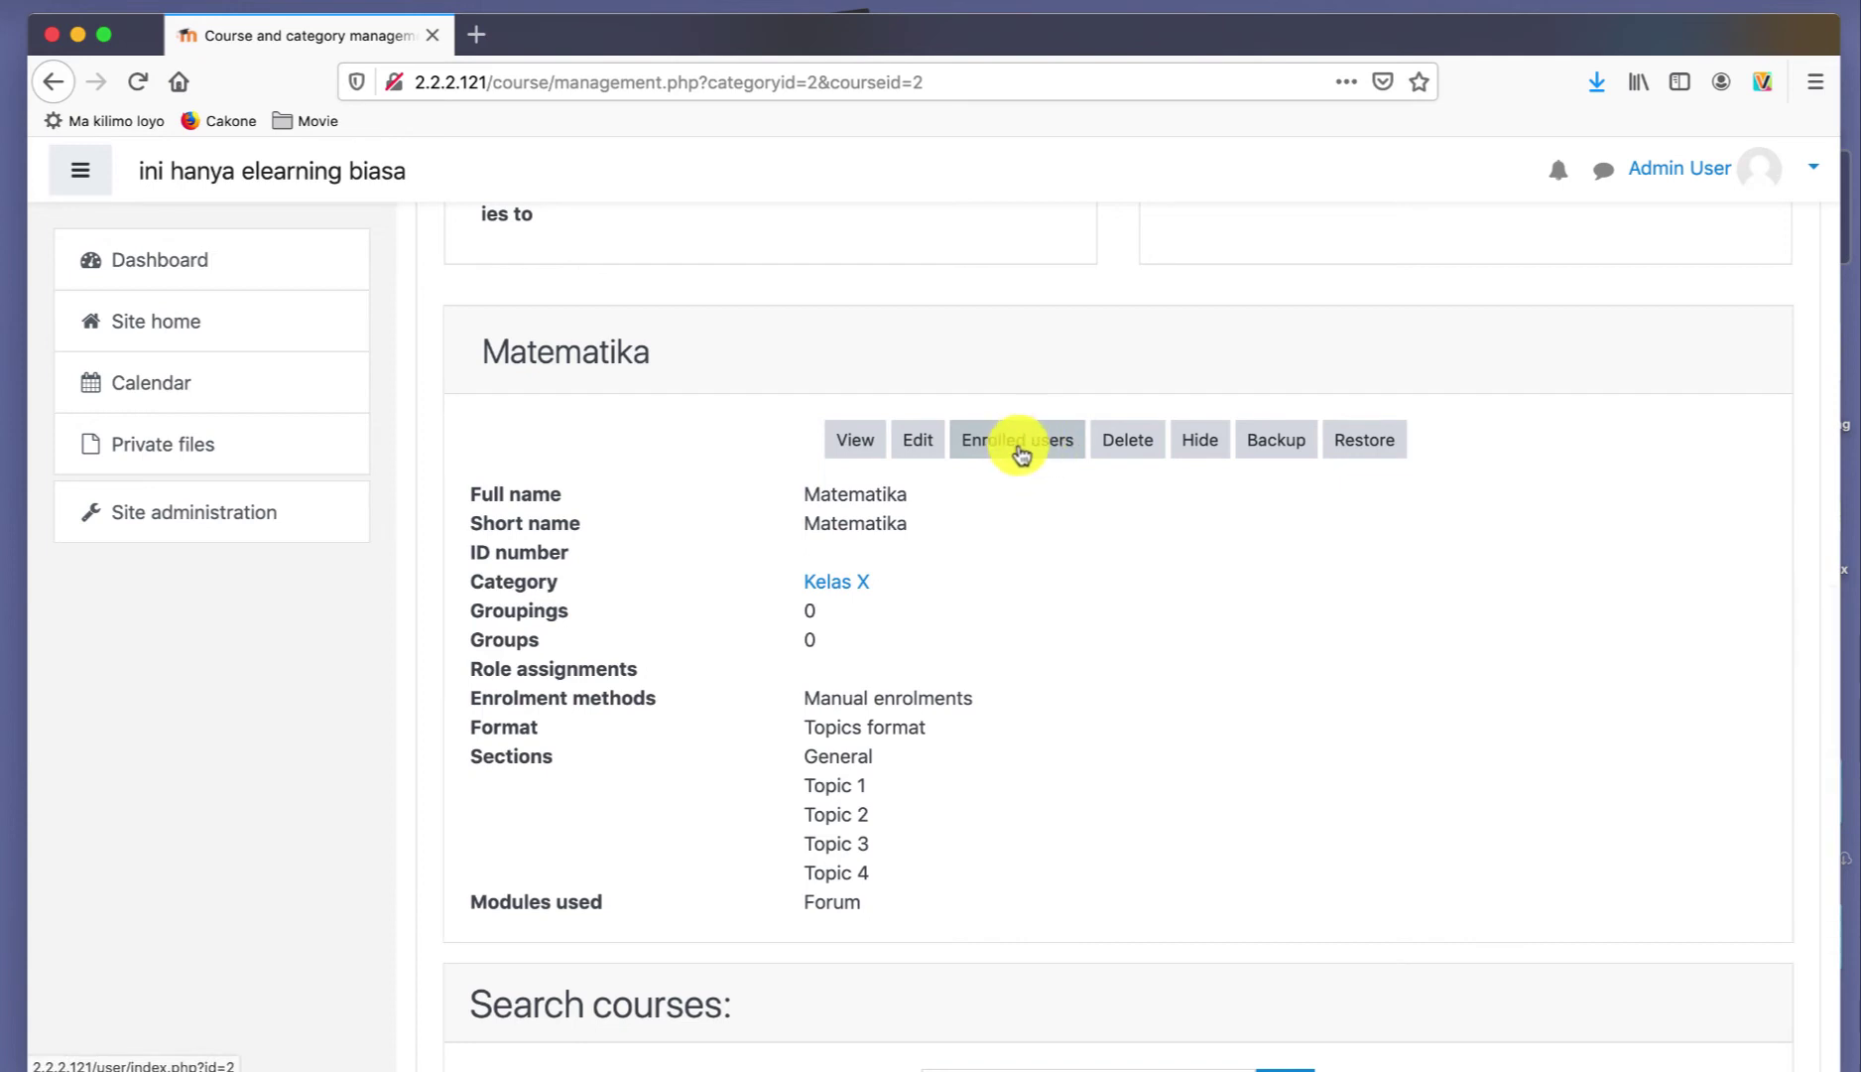
click(987, 451)
click(1024, 452)
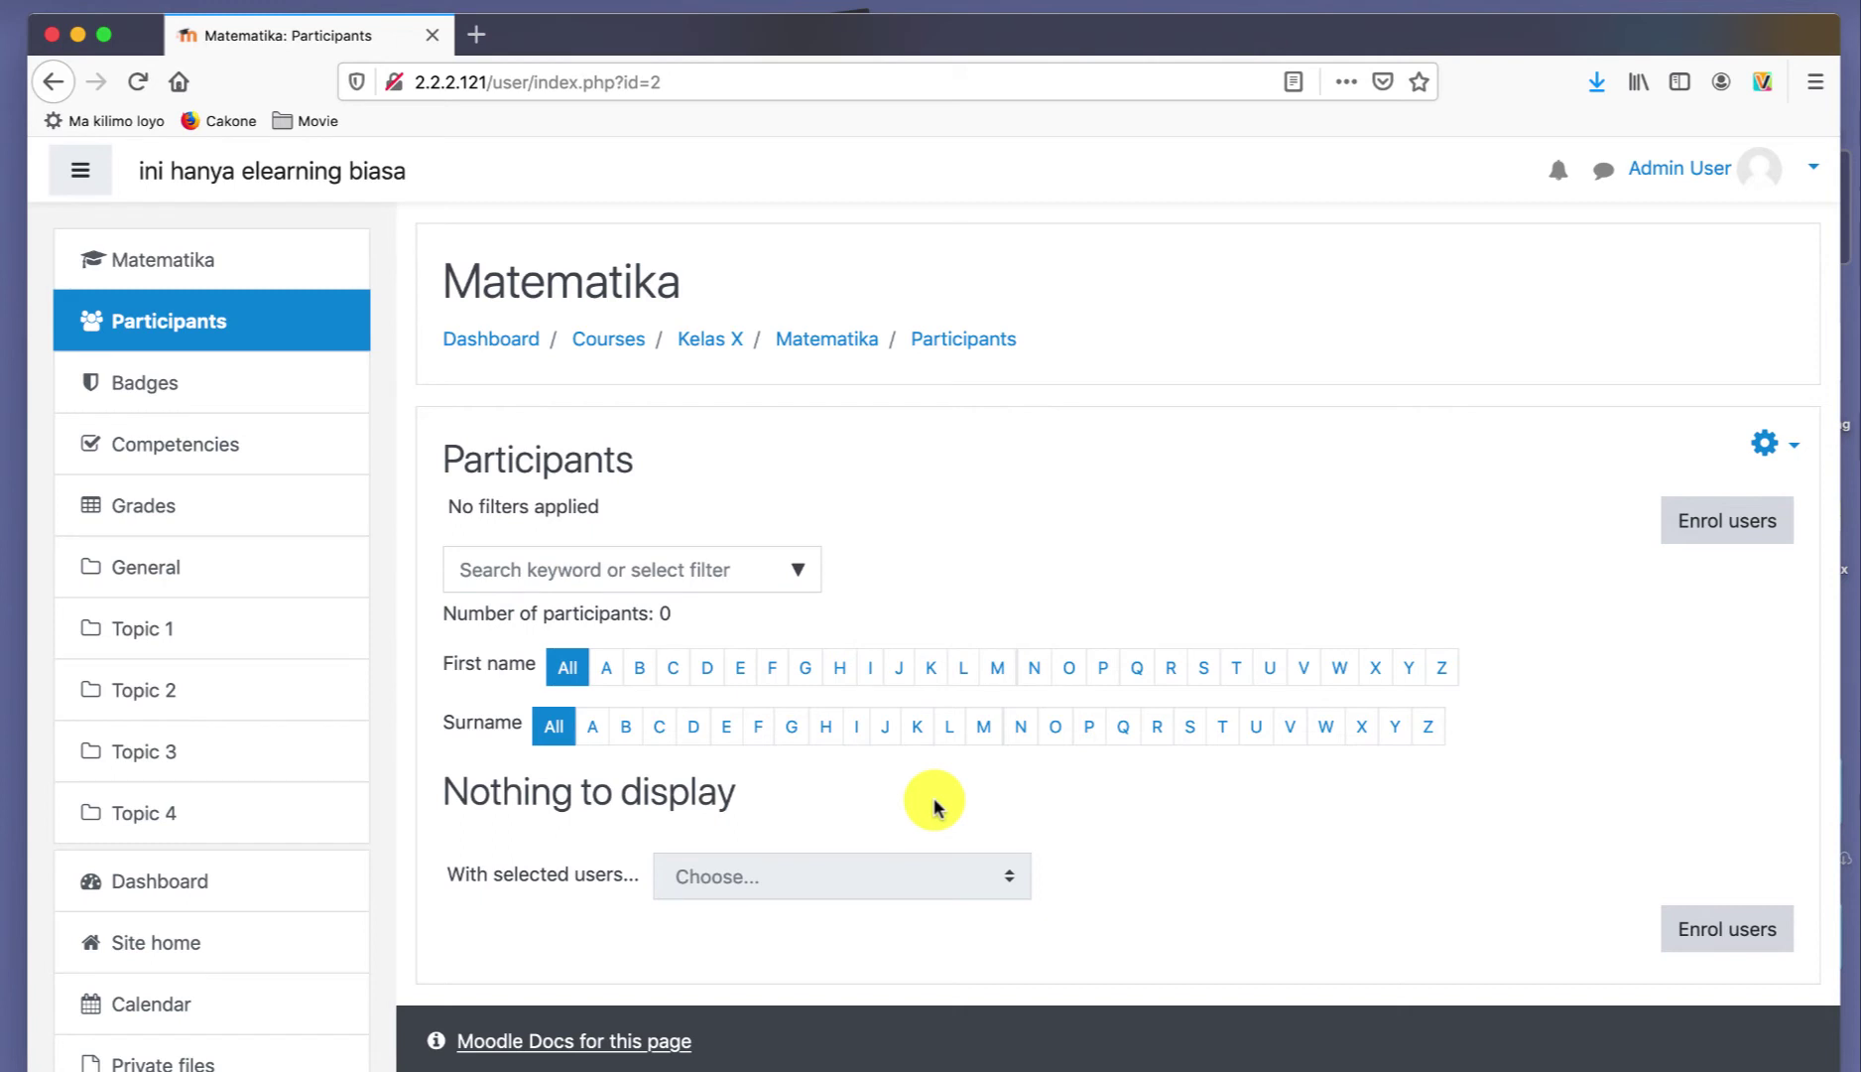
- Enrol the first user in the candidate list into the Kelas X Matematika course with the Manager role
click(1721, 934)
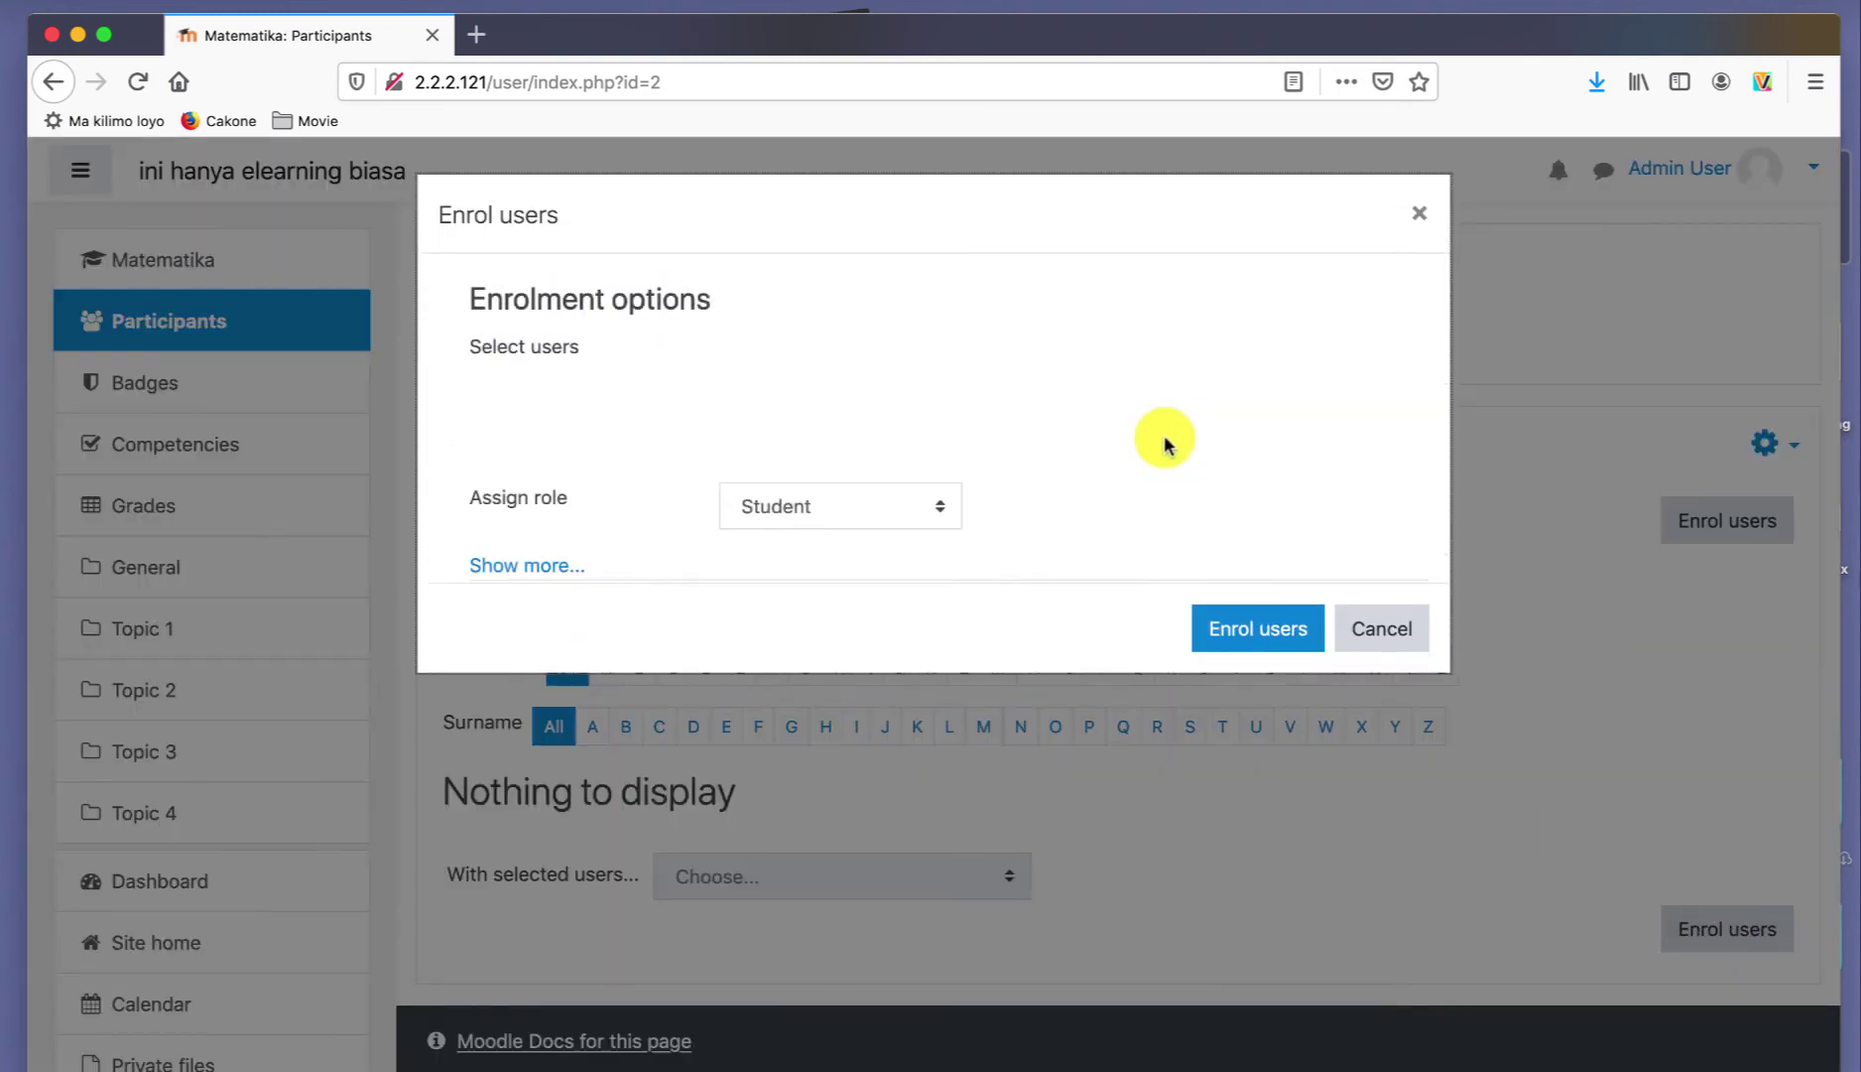
click(984, 416)
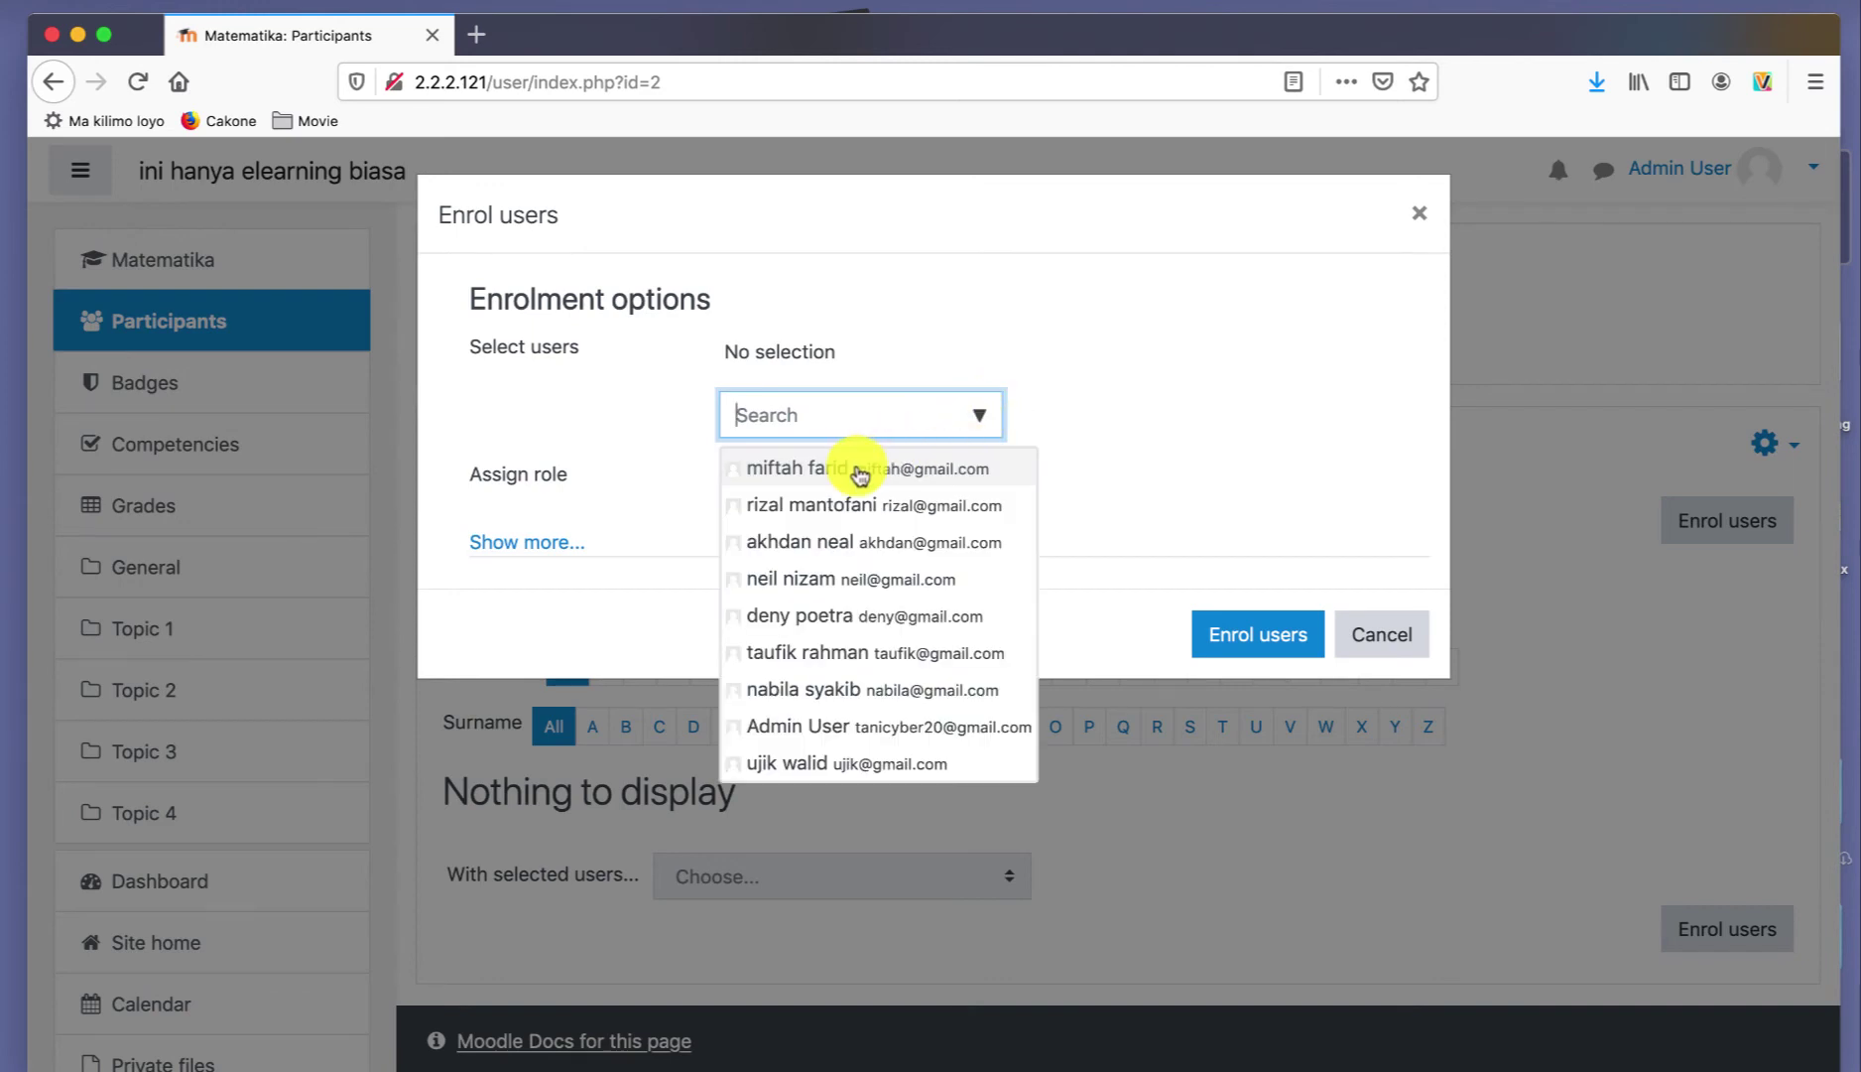
click(859, 477)
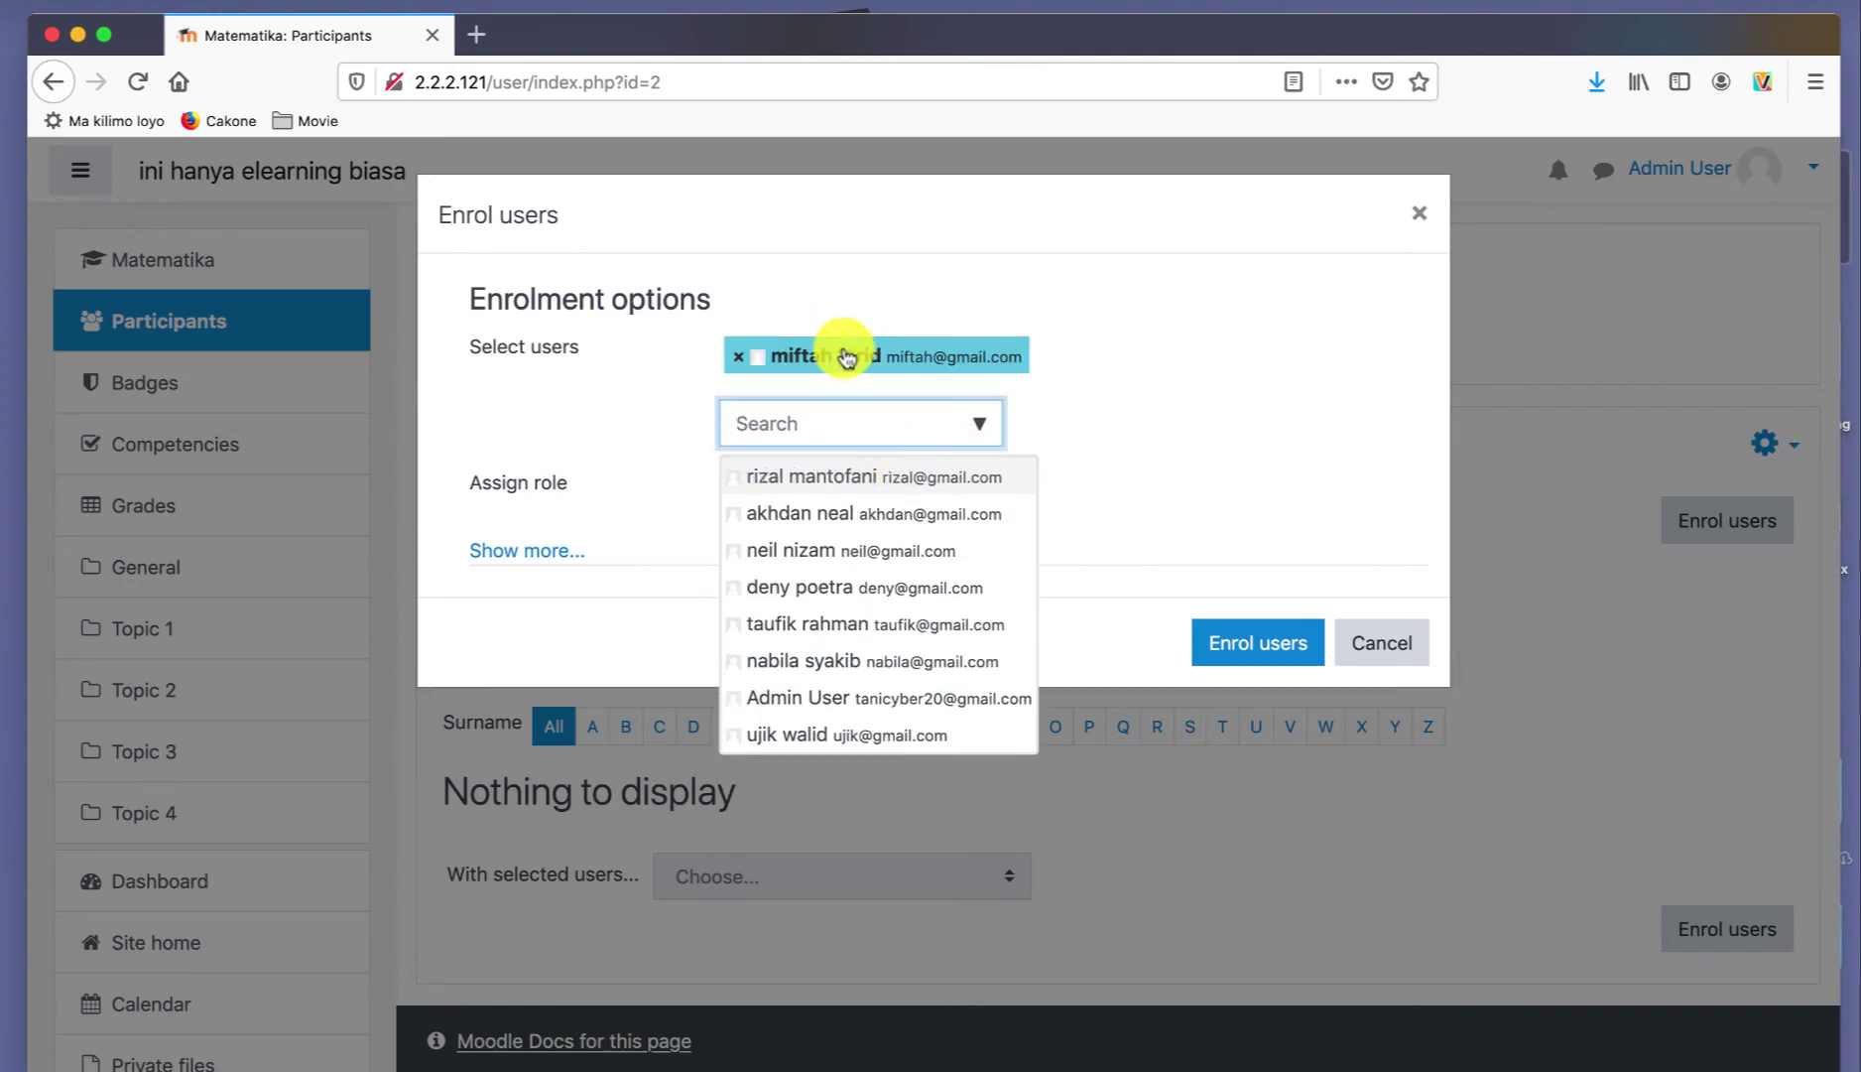
click(1161, 385)
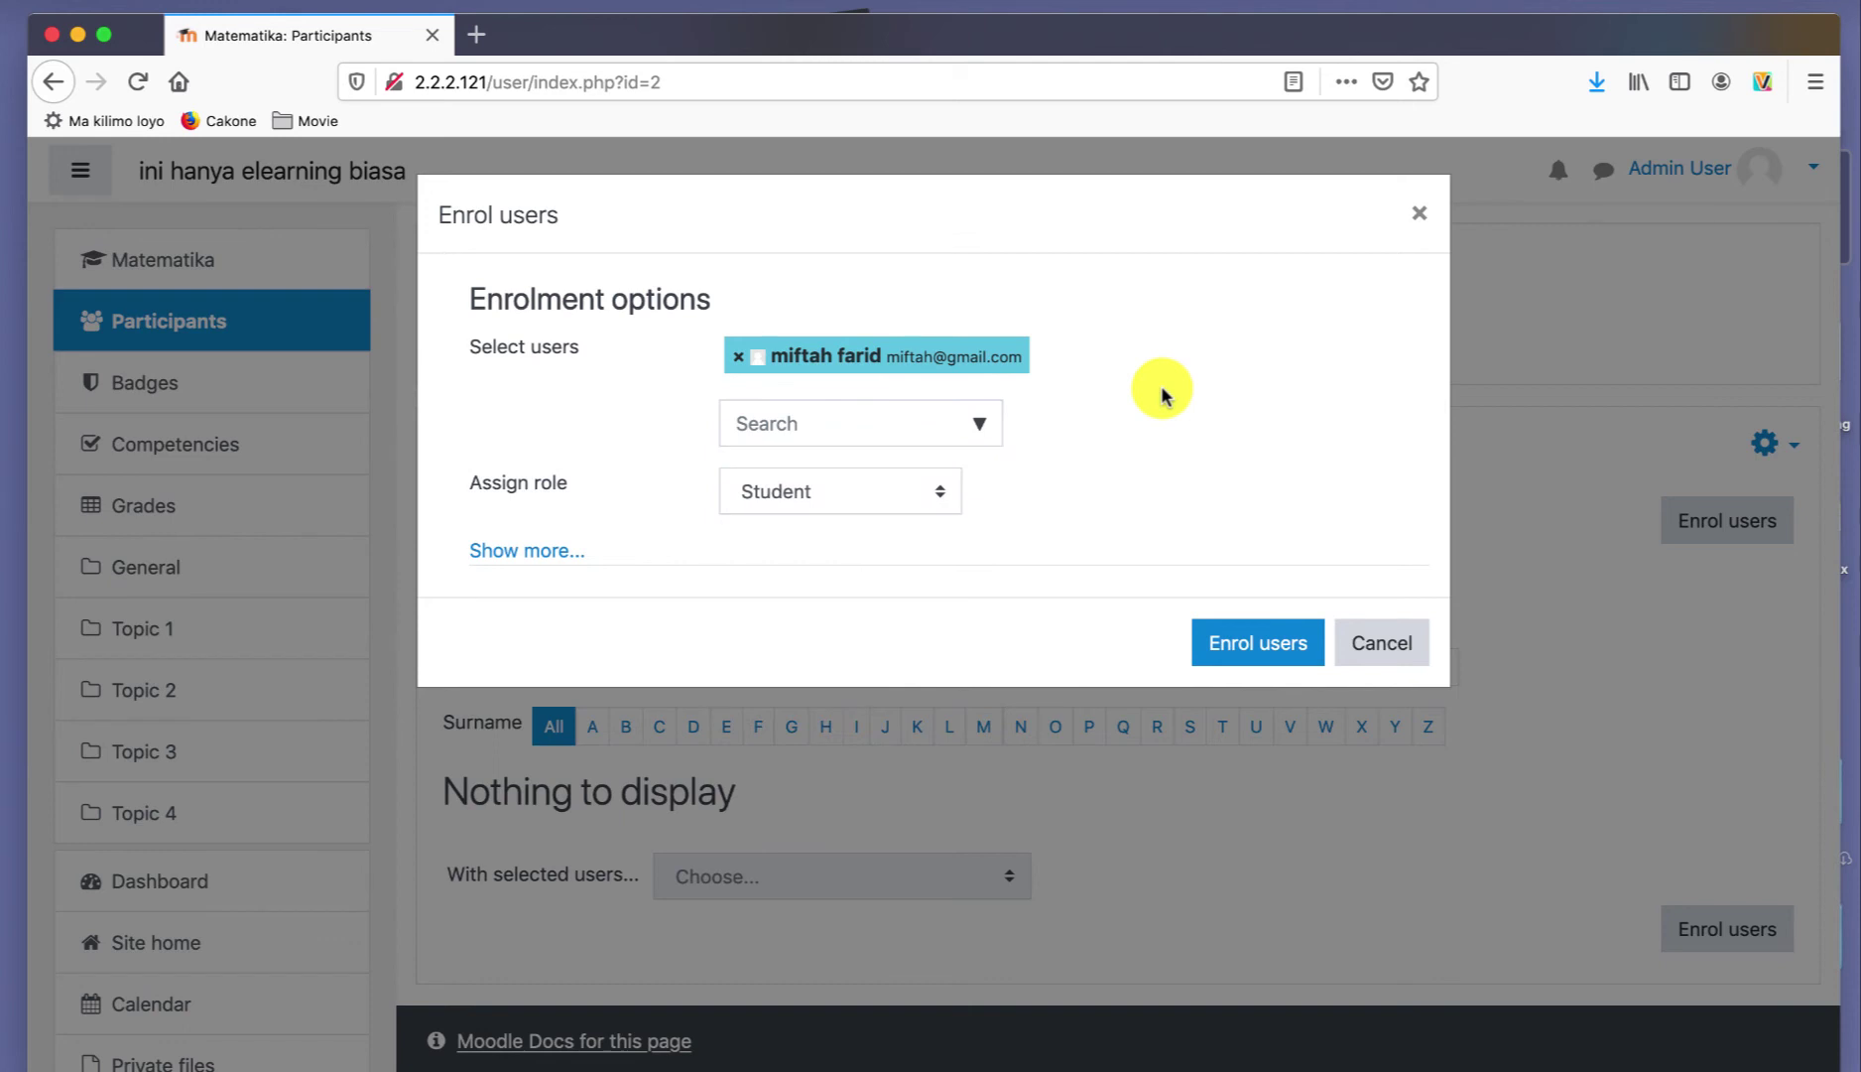
click(943, 496)
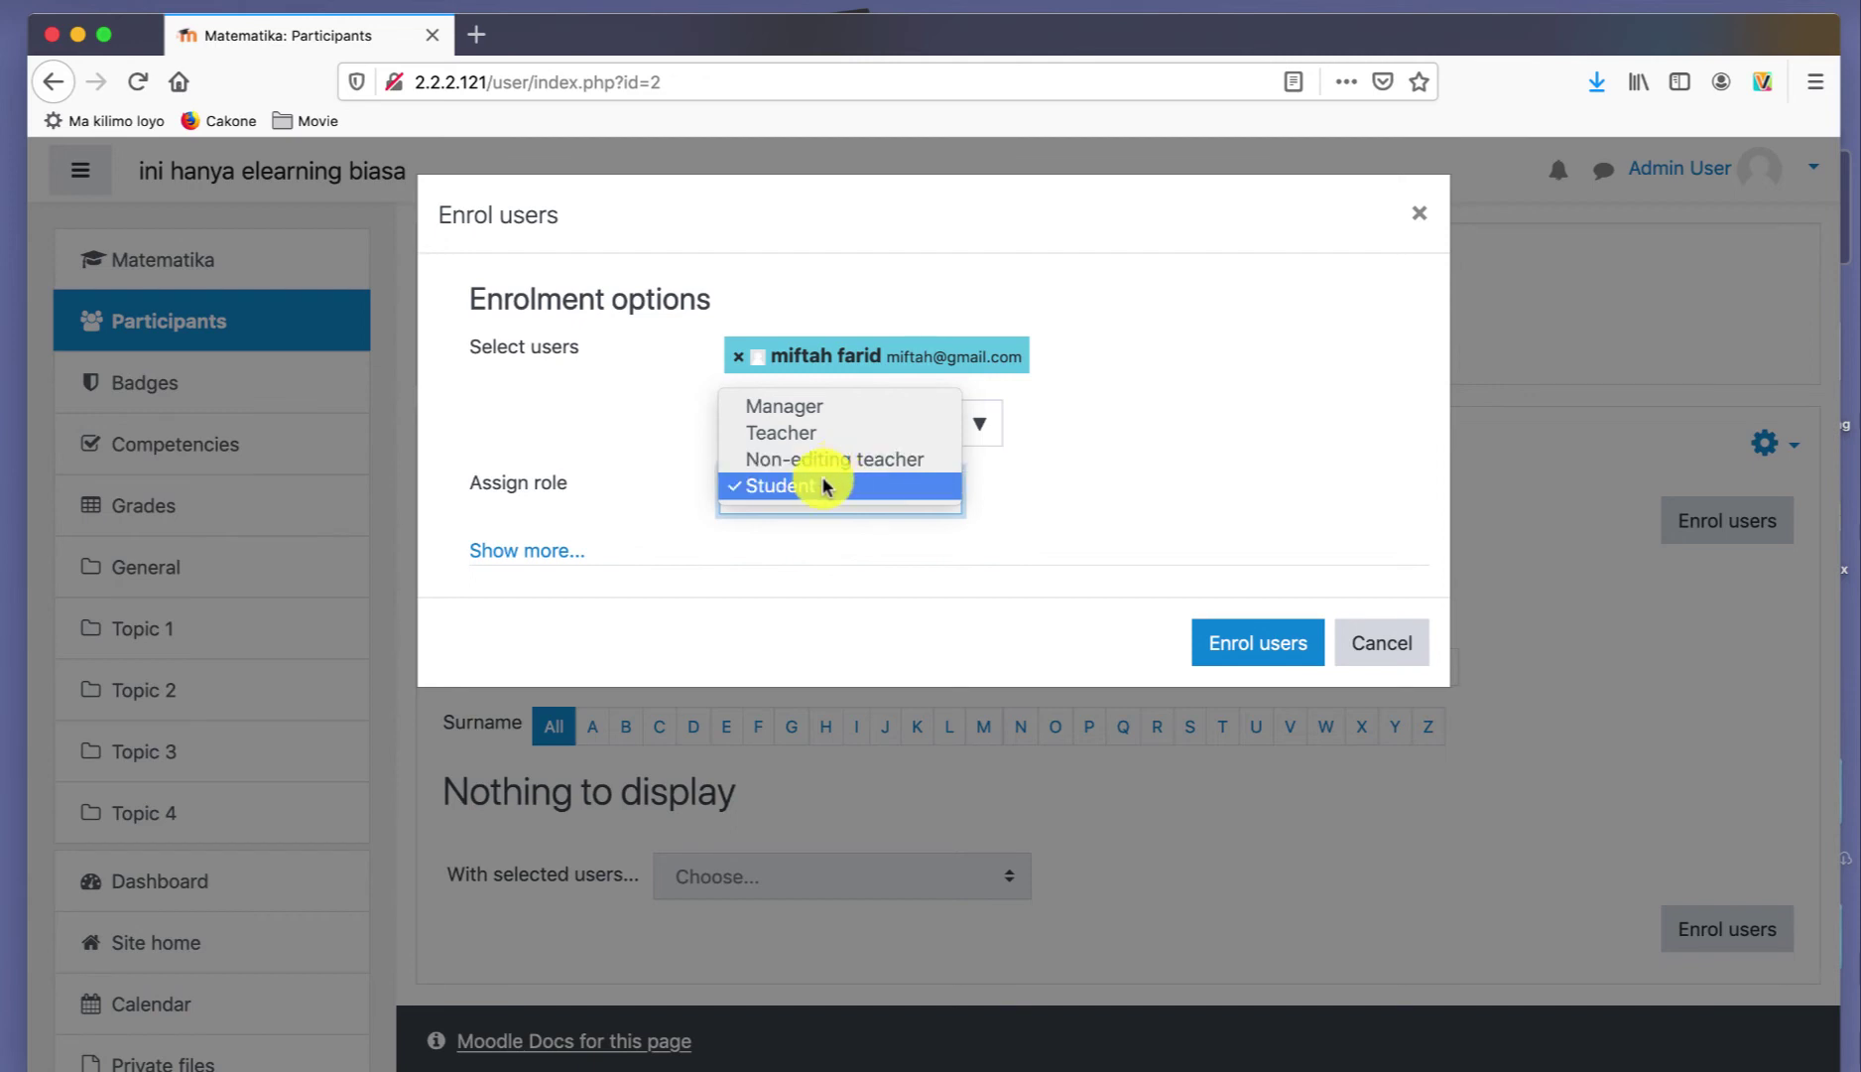
click(832, 407)
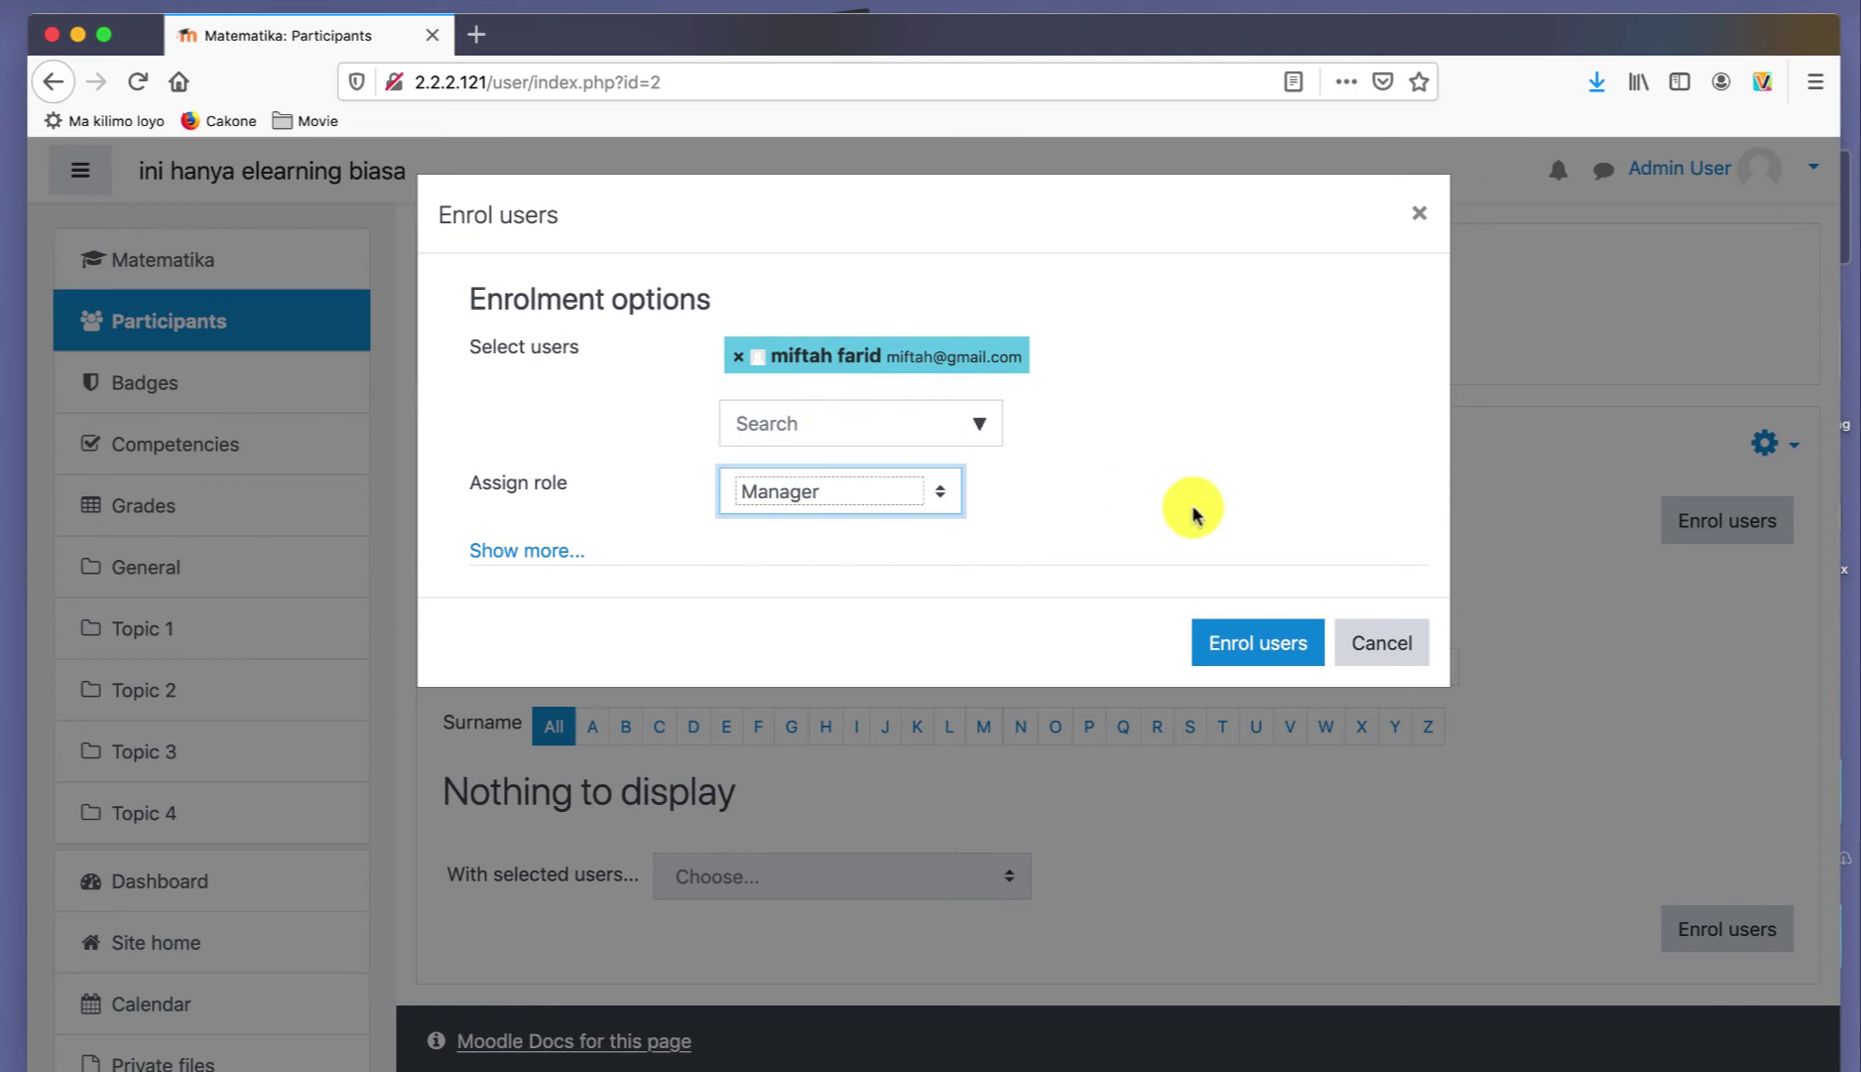
click(1233, 647)
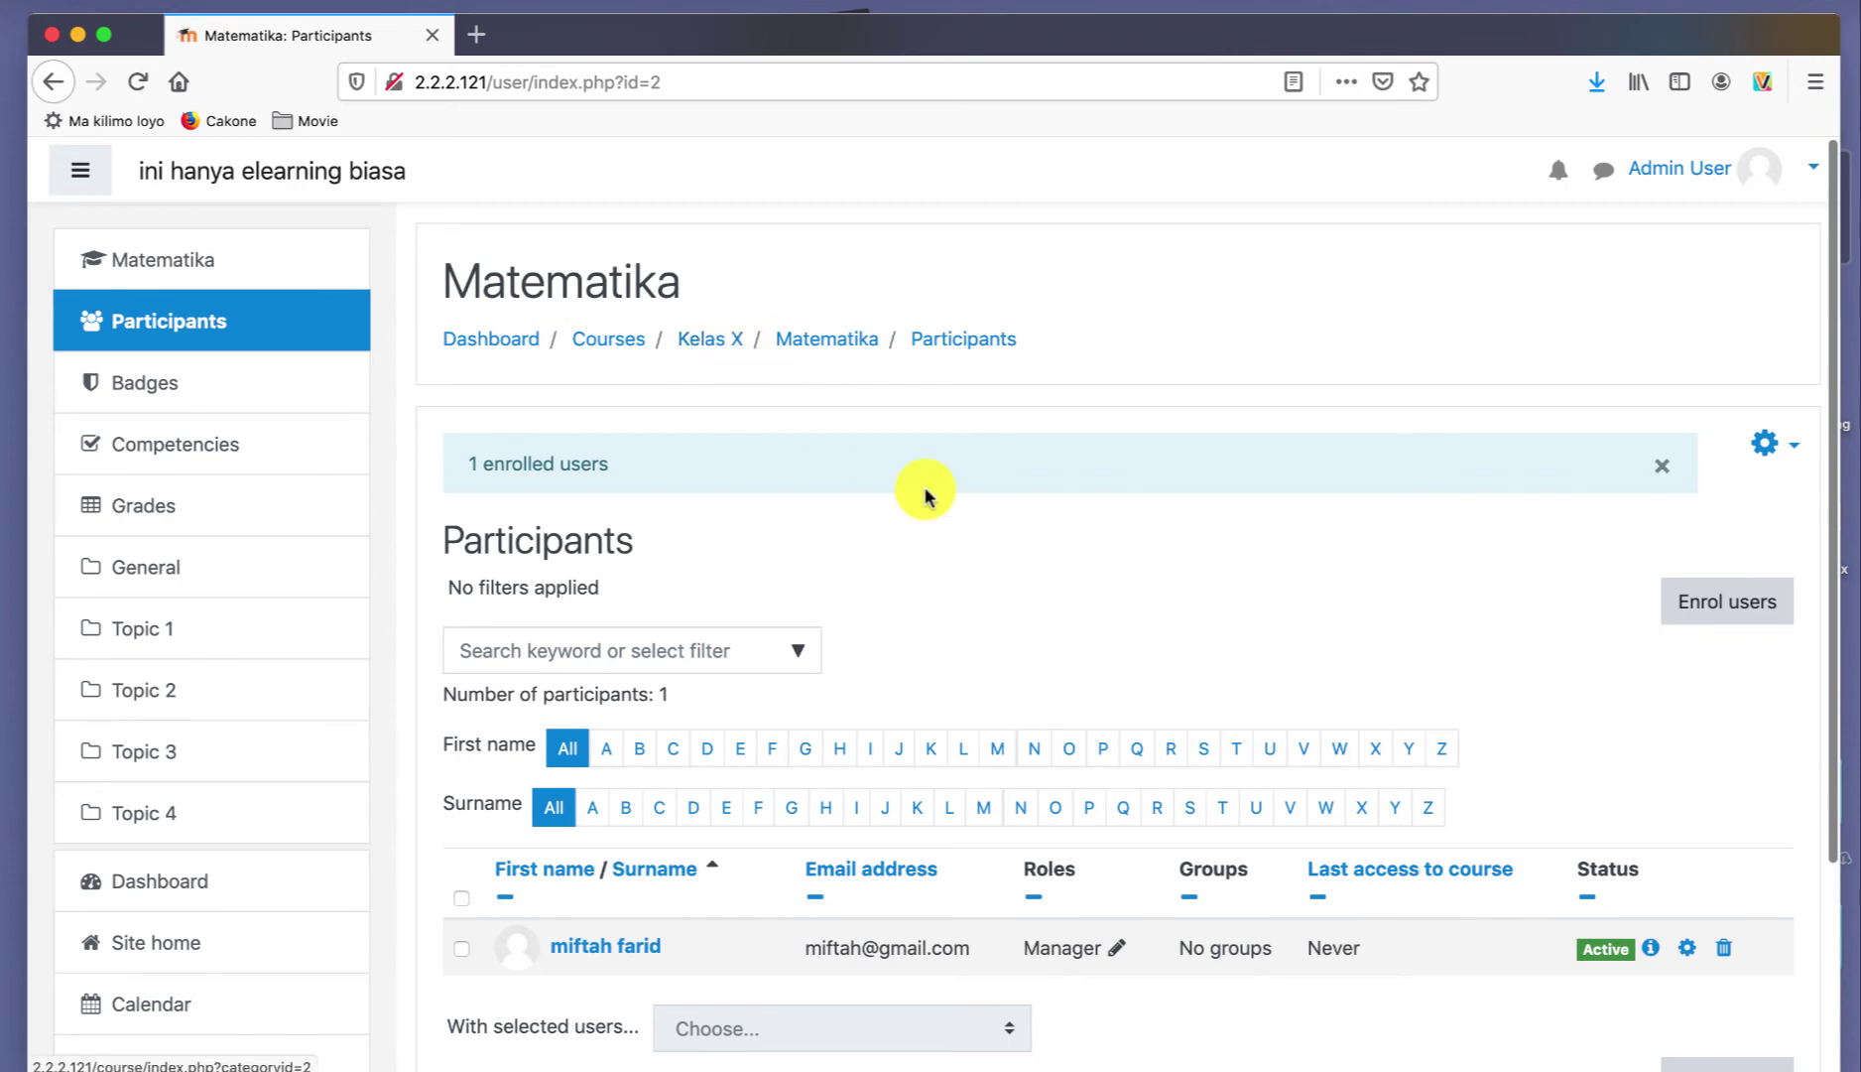
- Enrol the third user in the candidate list into the Kelas X Matematika course with the Student role
scroll(922, 490, down, 3)
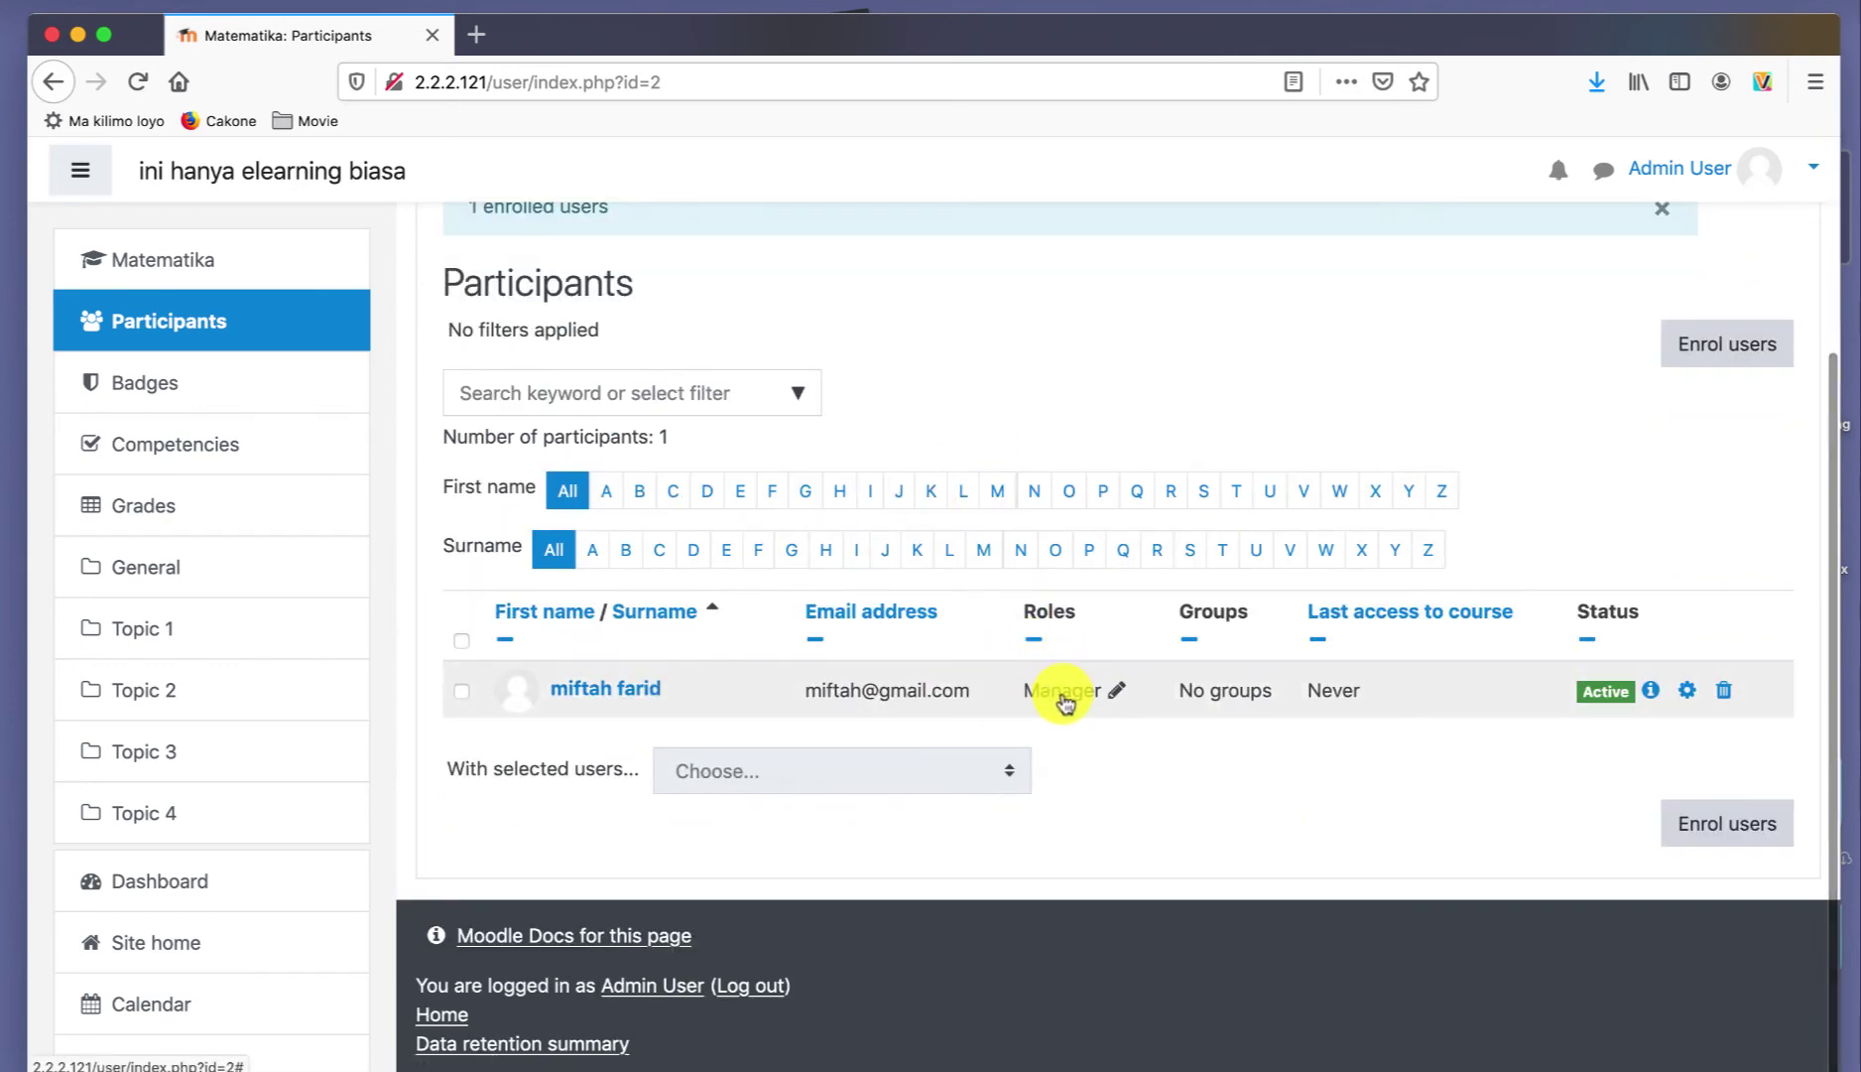
click(1701, 830)
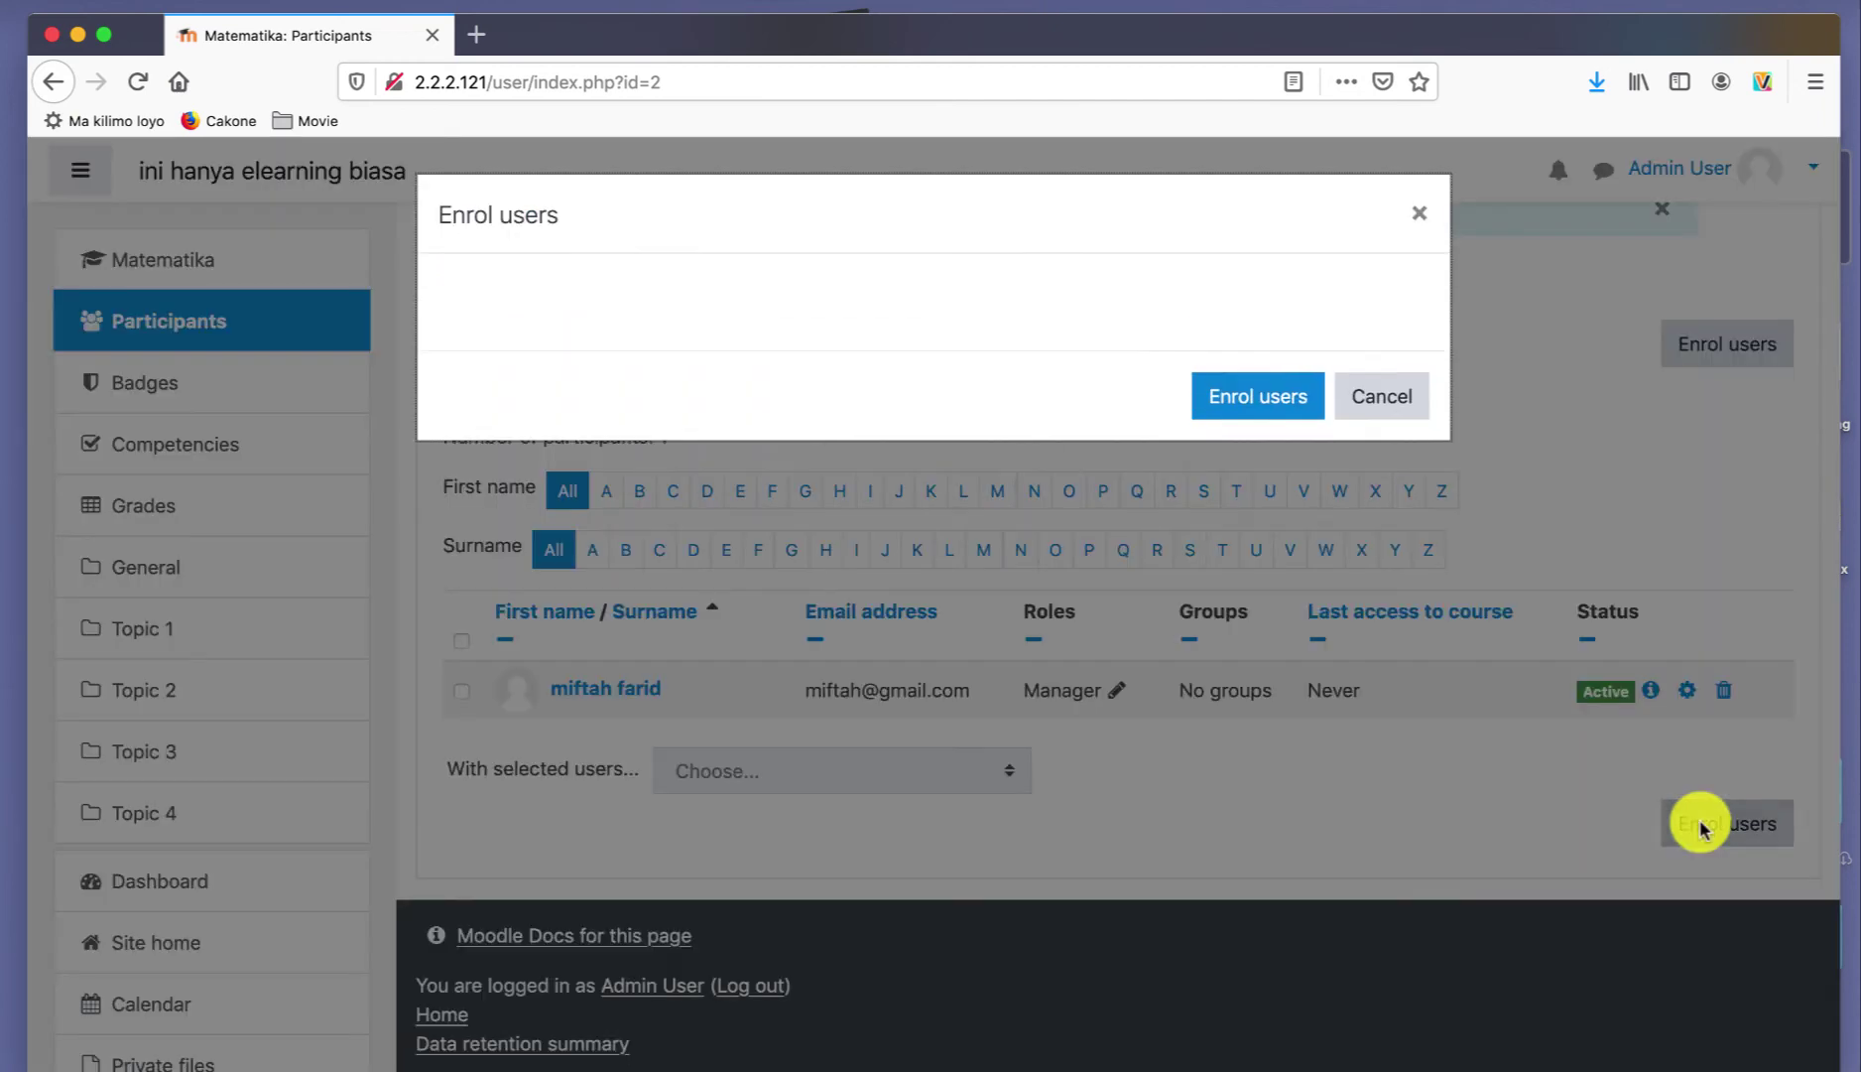
click(963, 407)
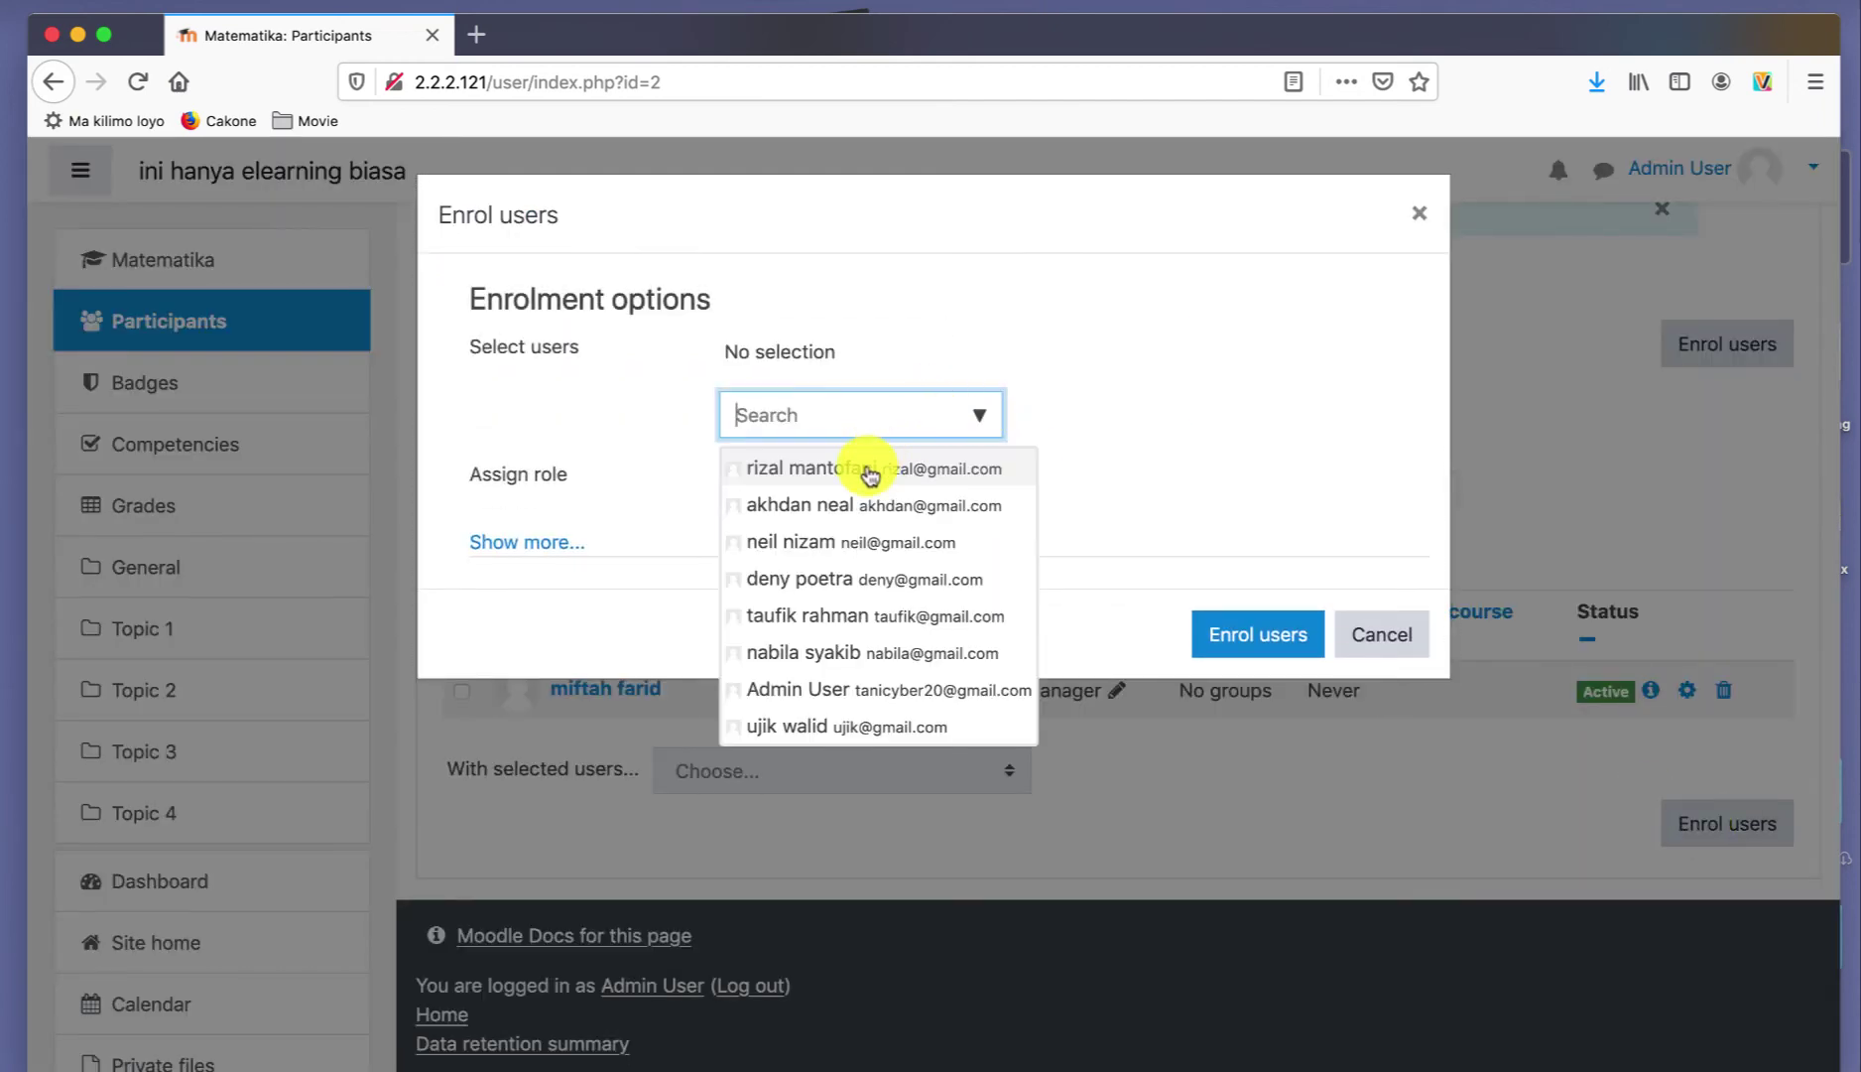
click(867, 544)
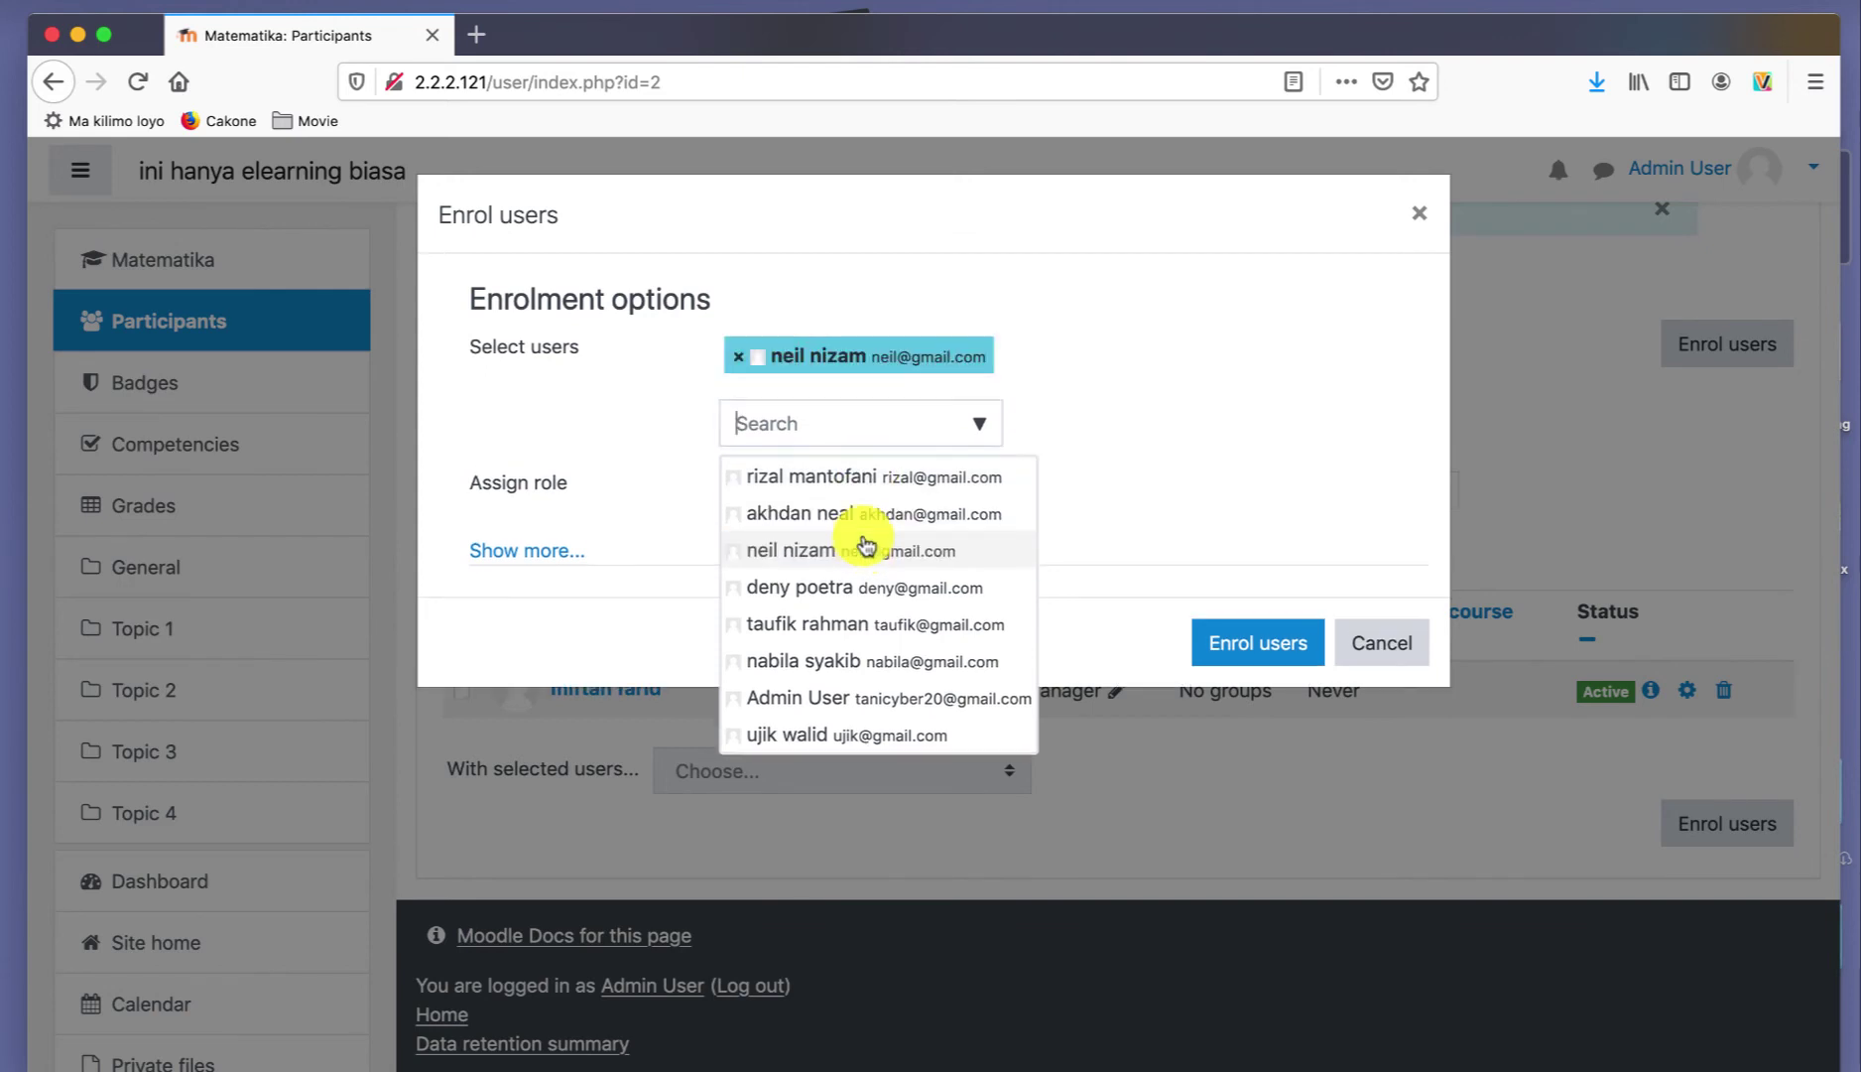
click(1163, 434)
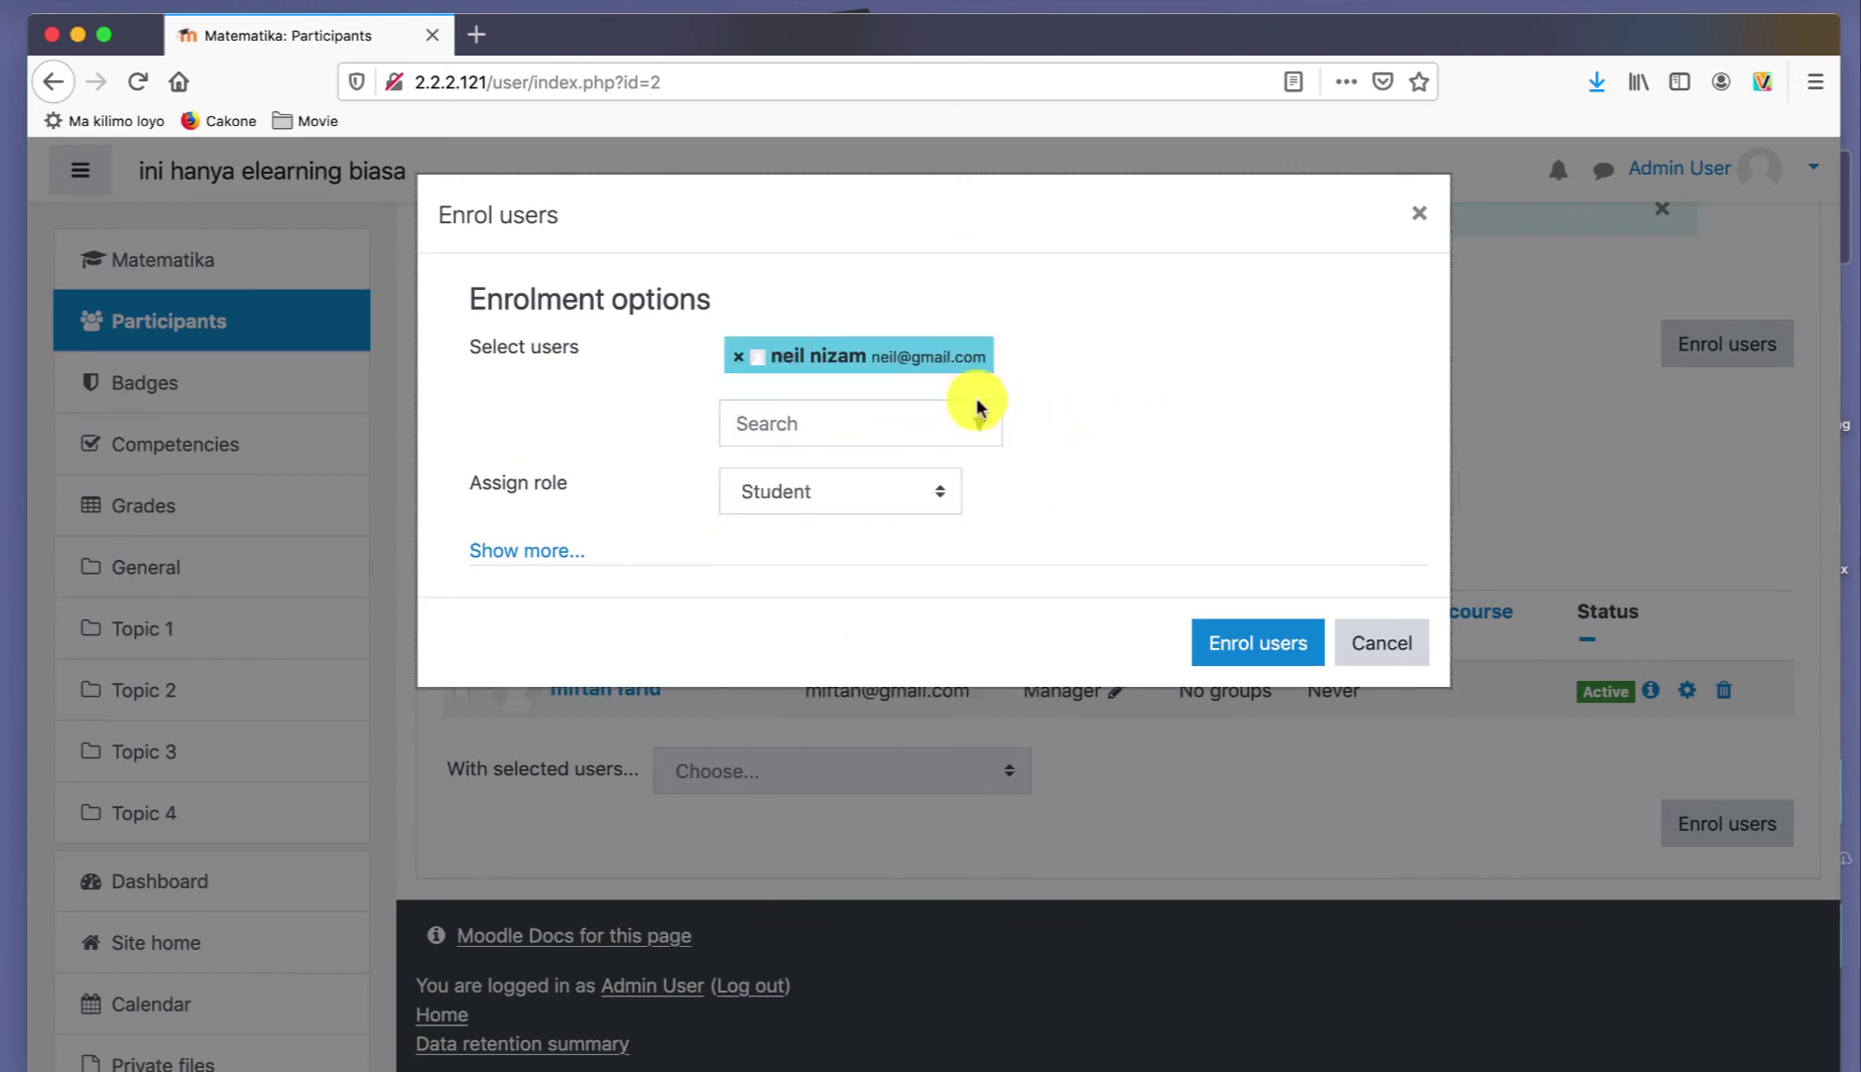
click(938, 496)
click(909, 486)
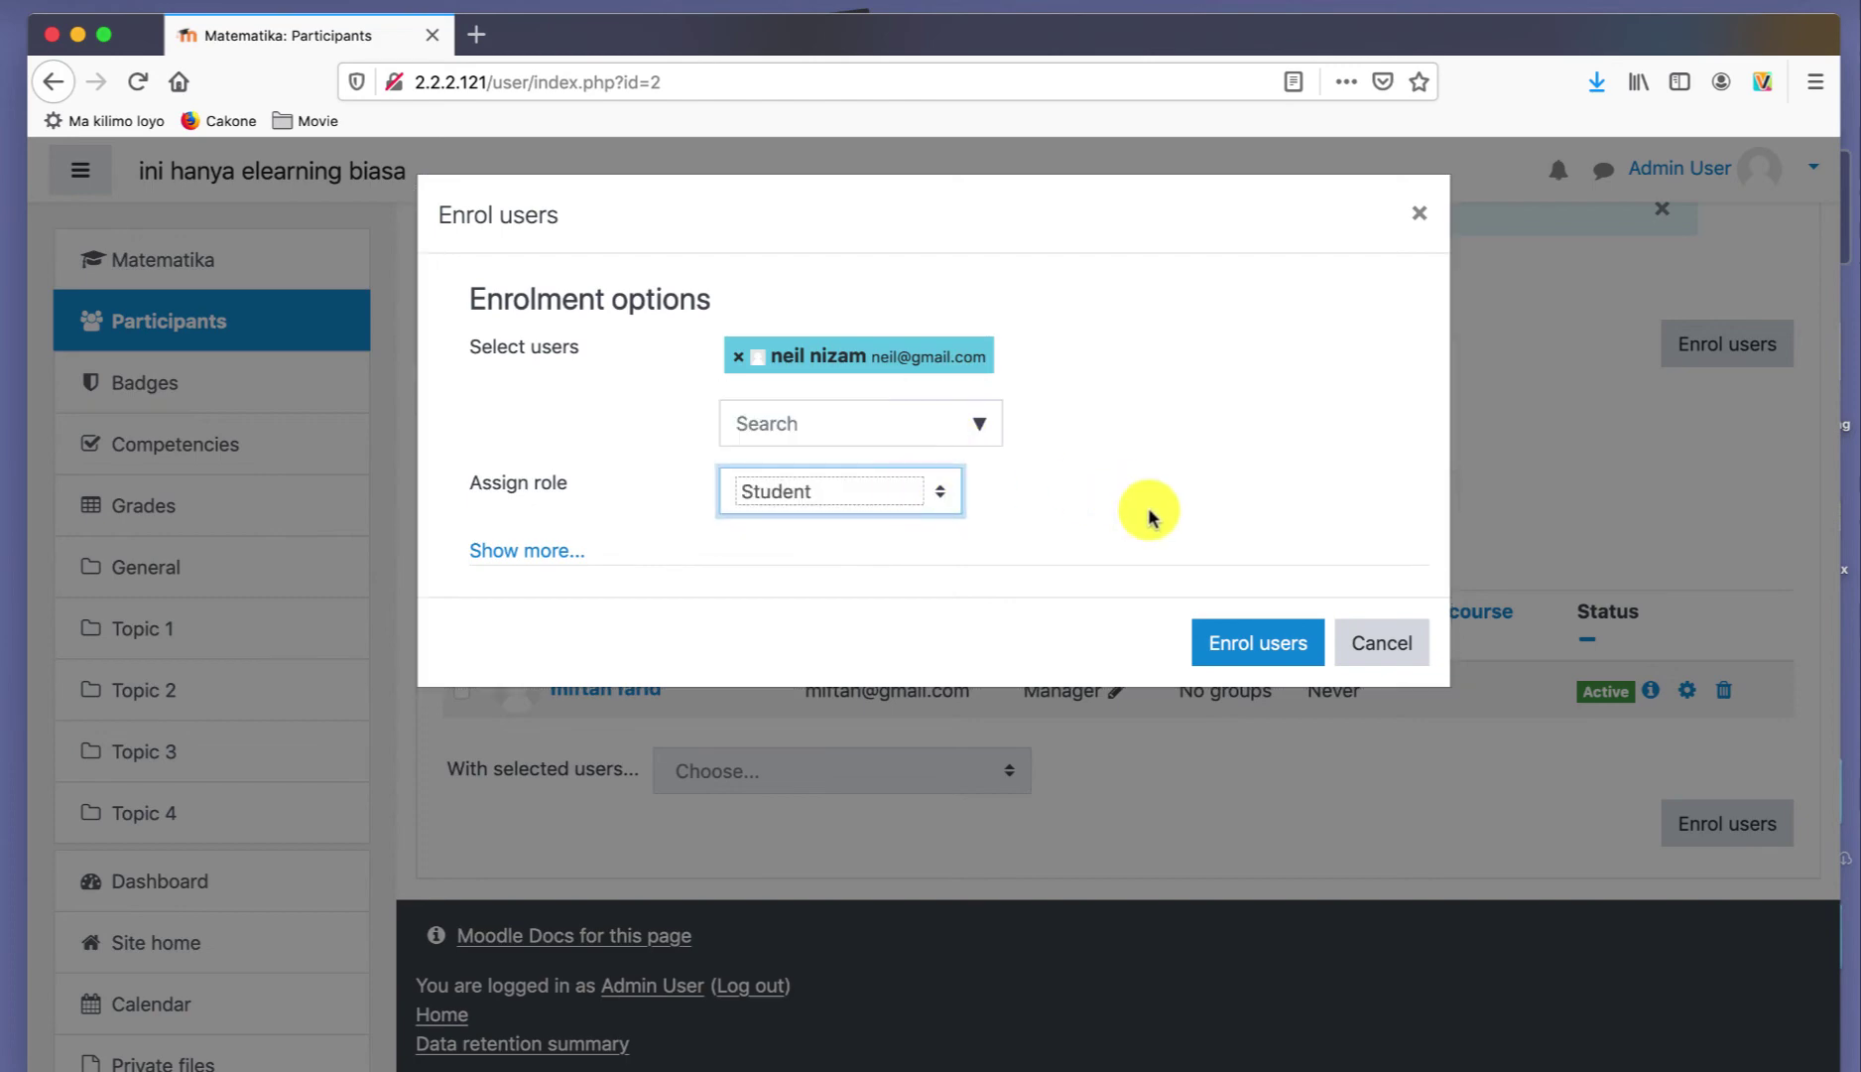
click(1252, 641)
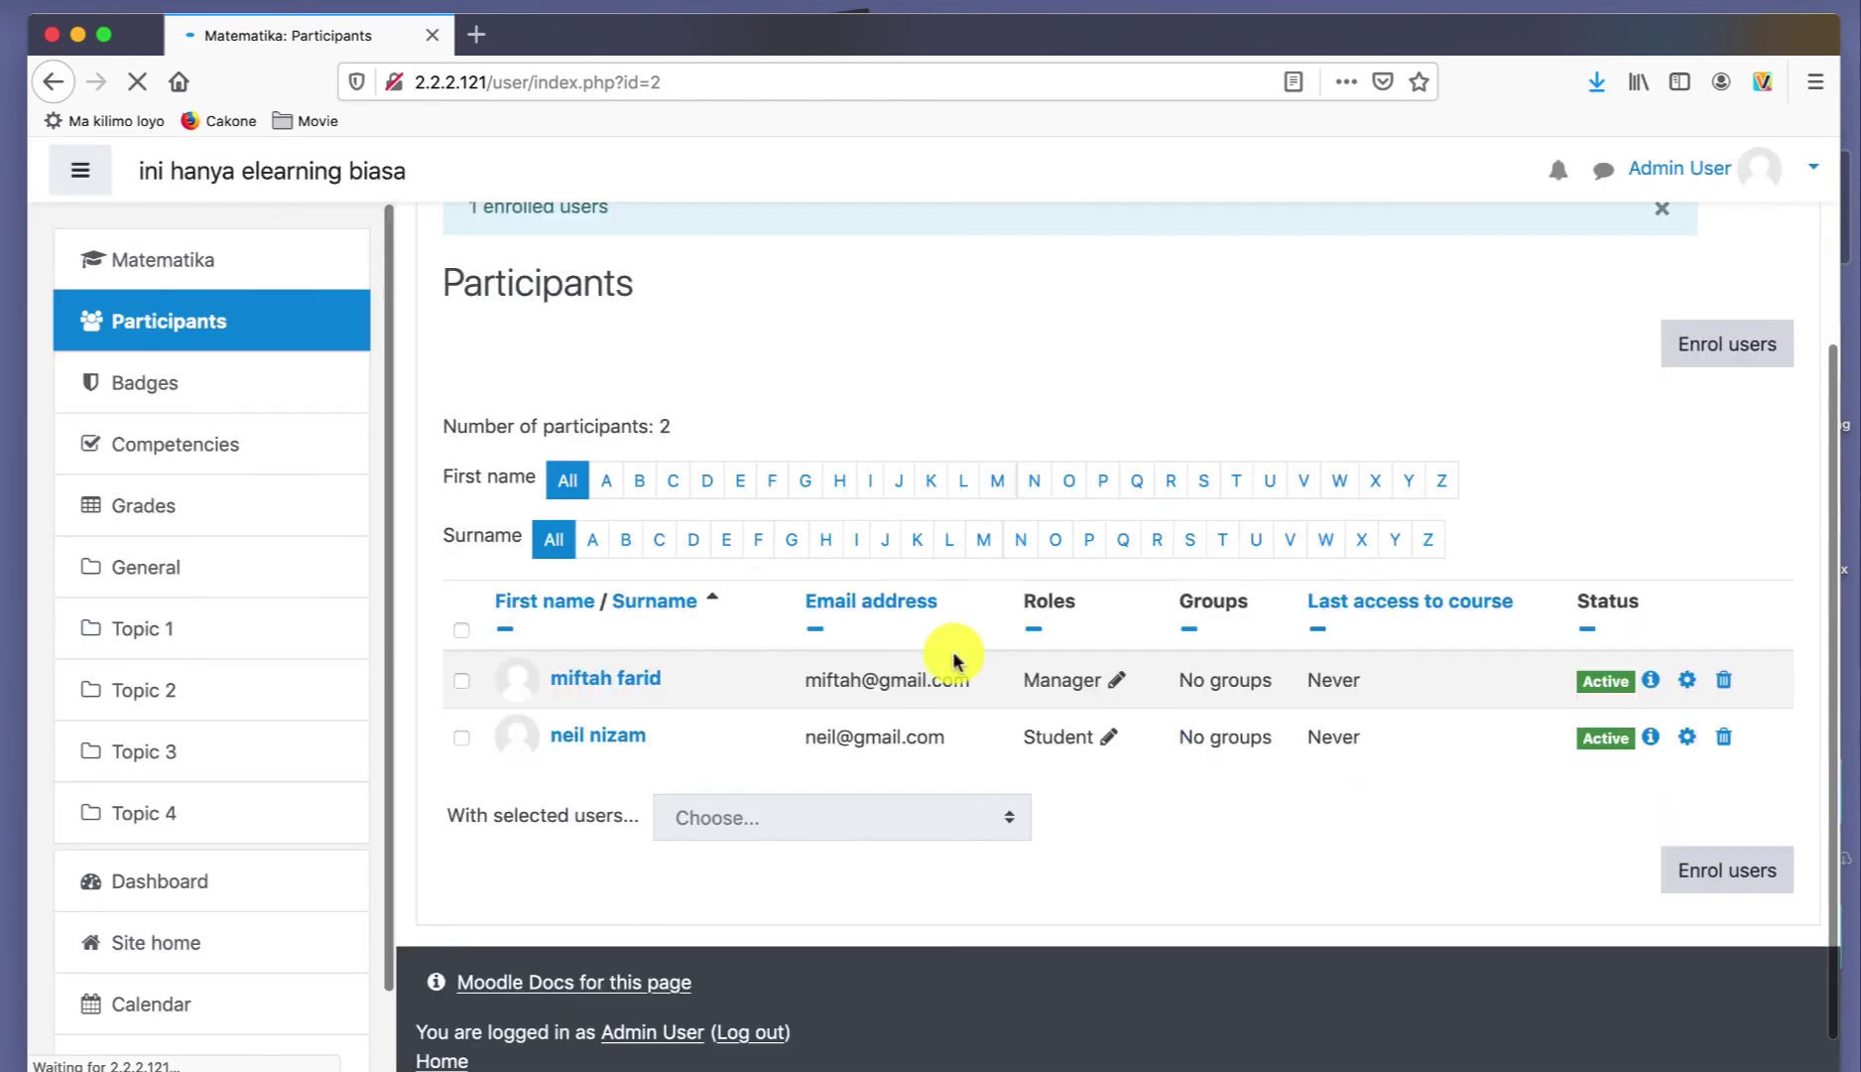
scroll(656, 324, up, 3)
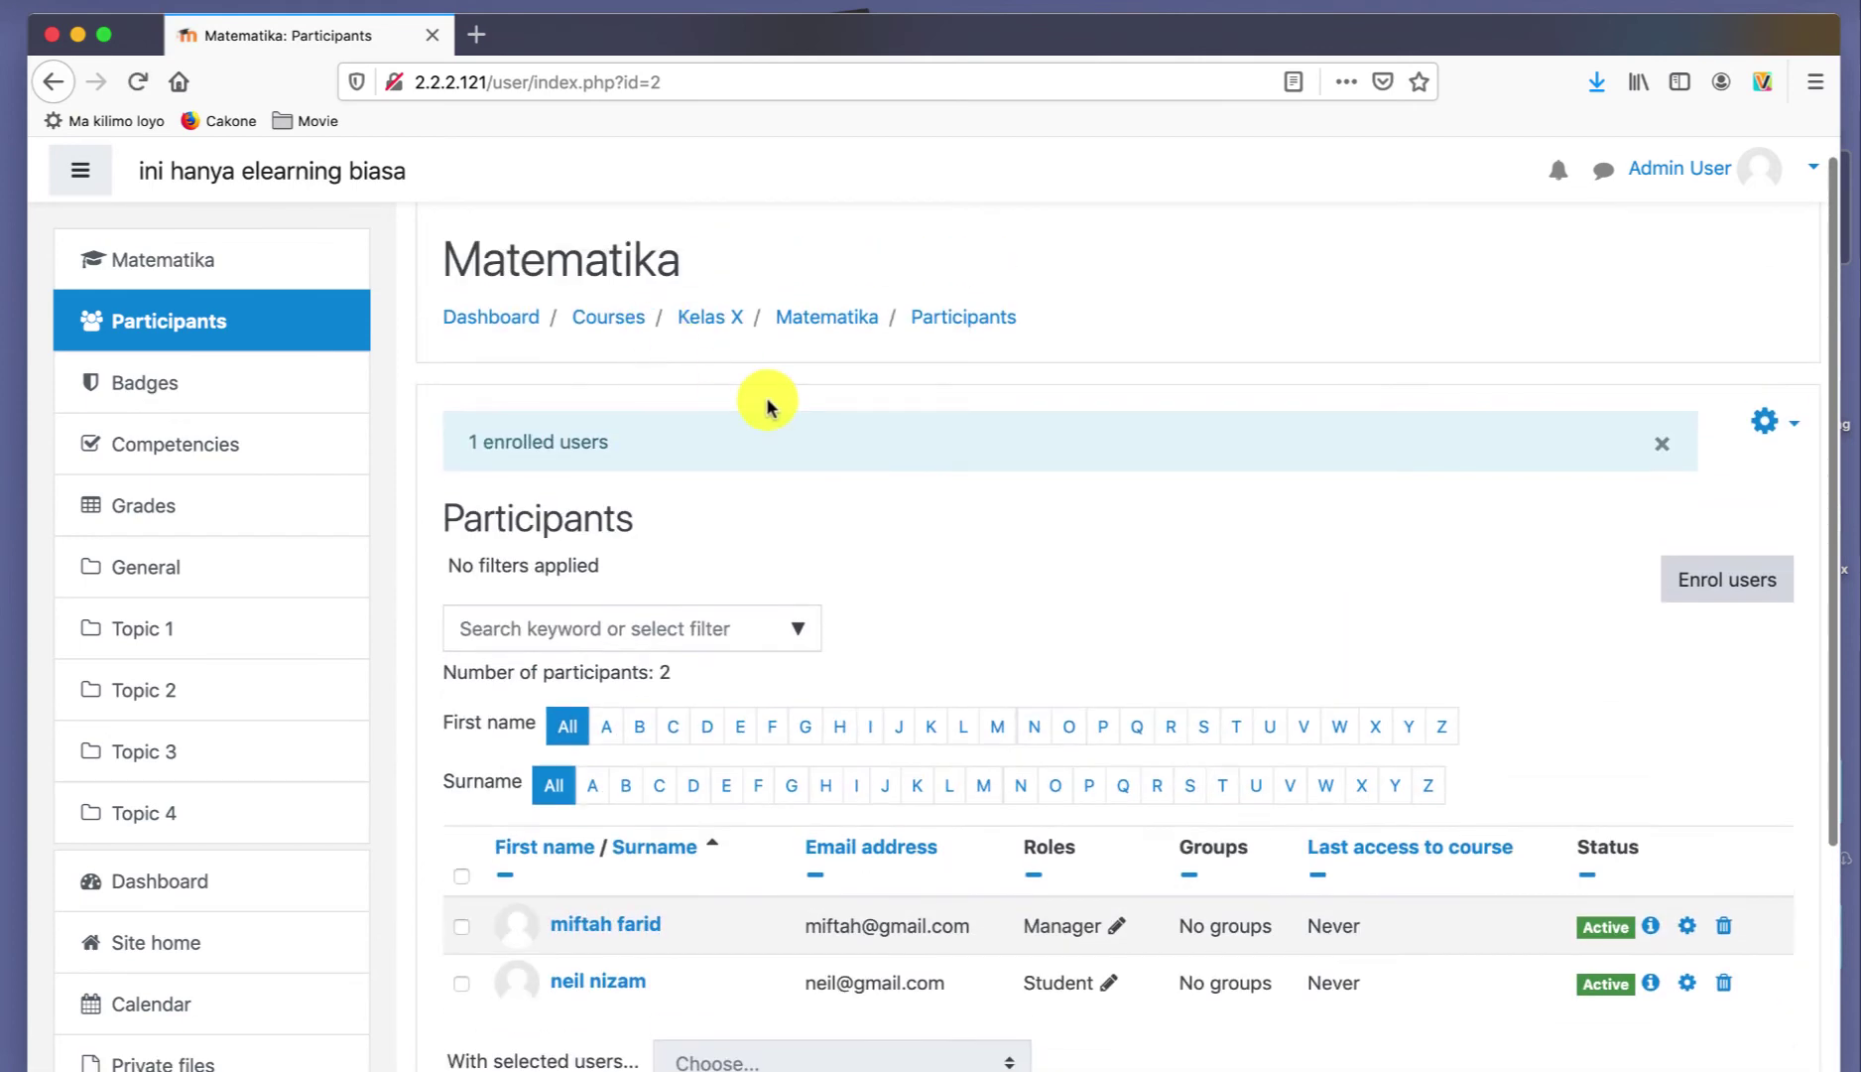
scroll(761, 402, down, 3)
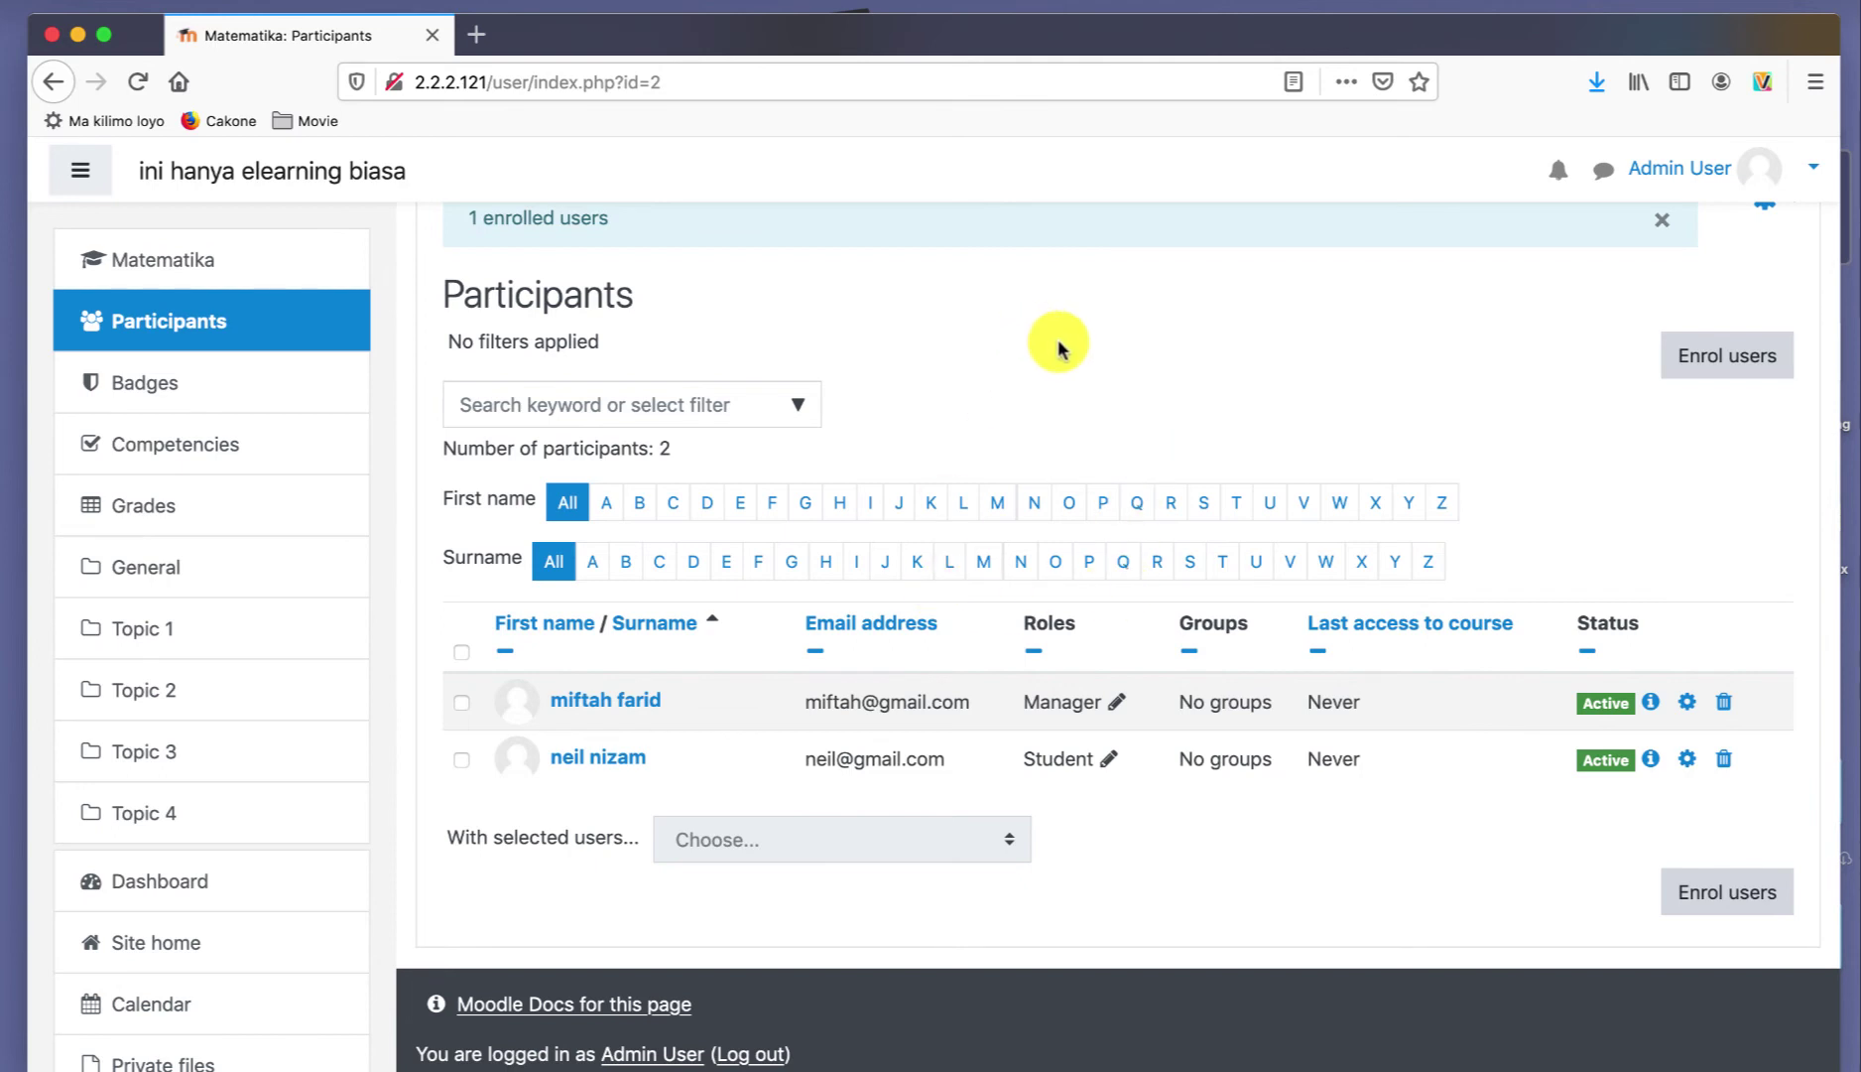
scroll(965, 292, up, 3)
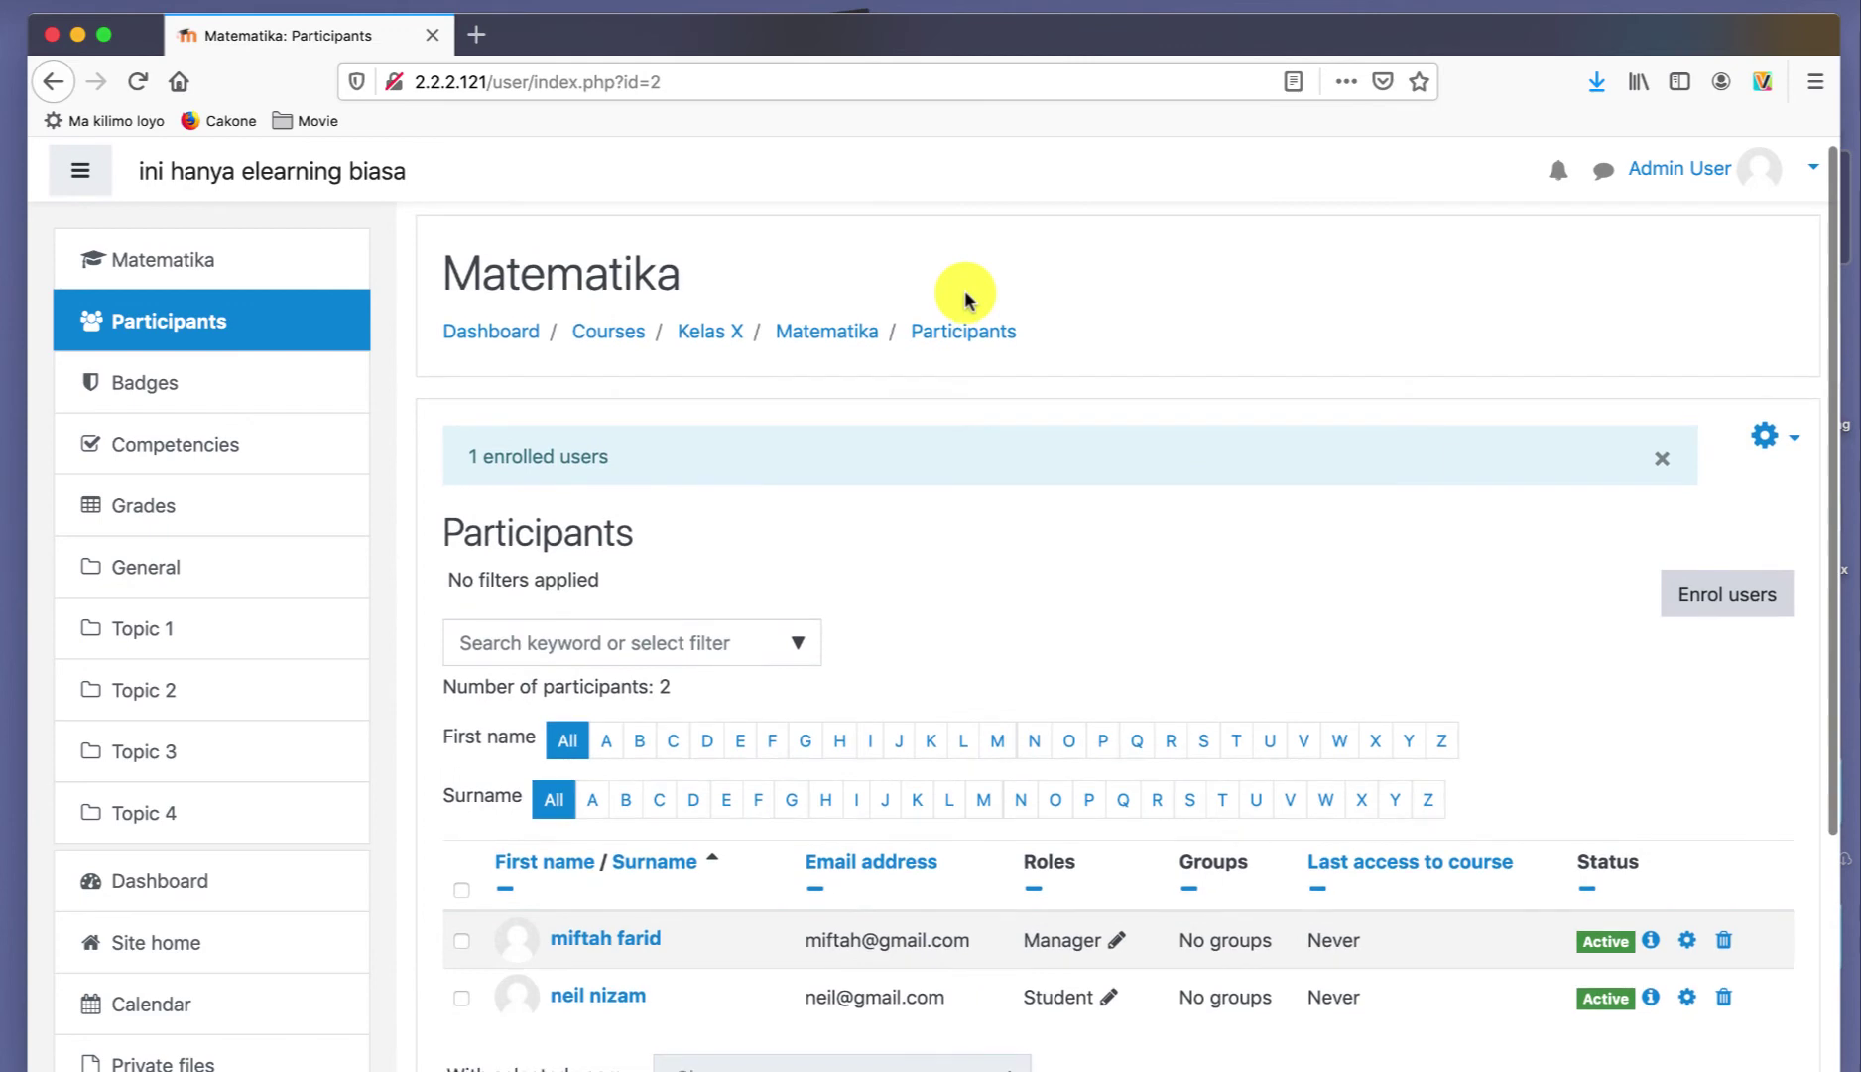
- Enrol the first, fifth and last users in the candidate list together into the Kelas X Matematika course as Student
scroll(937, 928, down, 2)
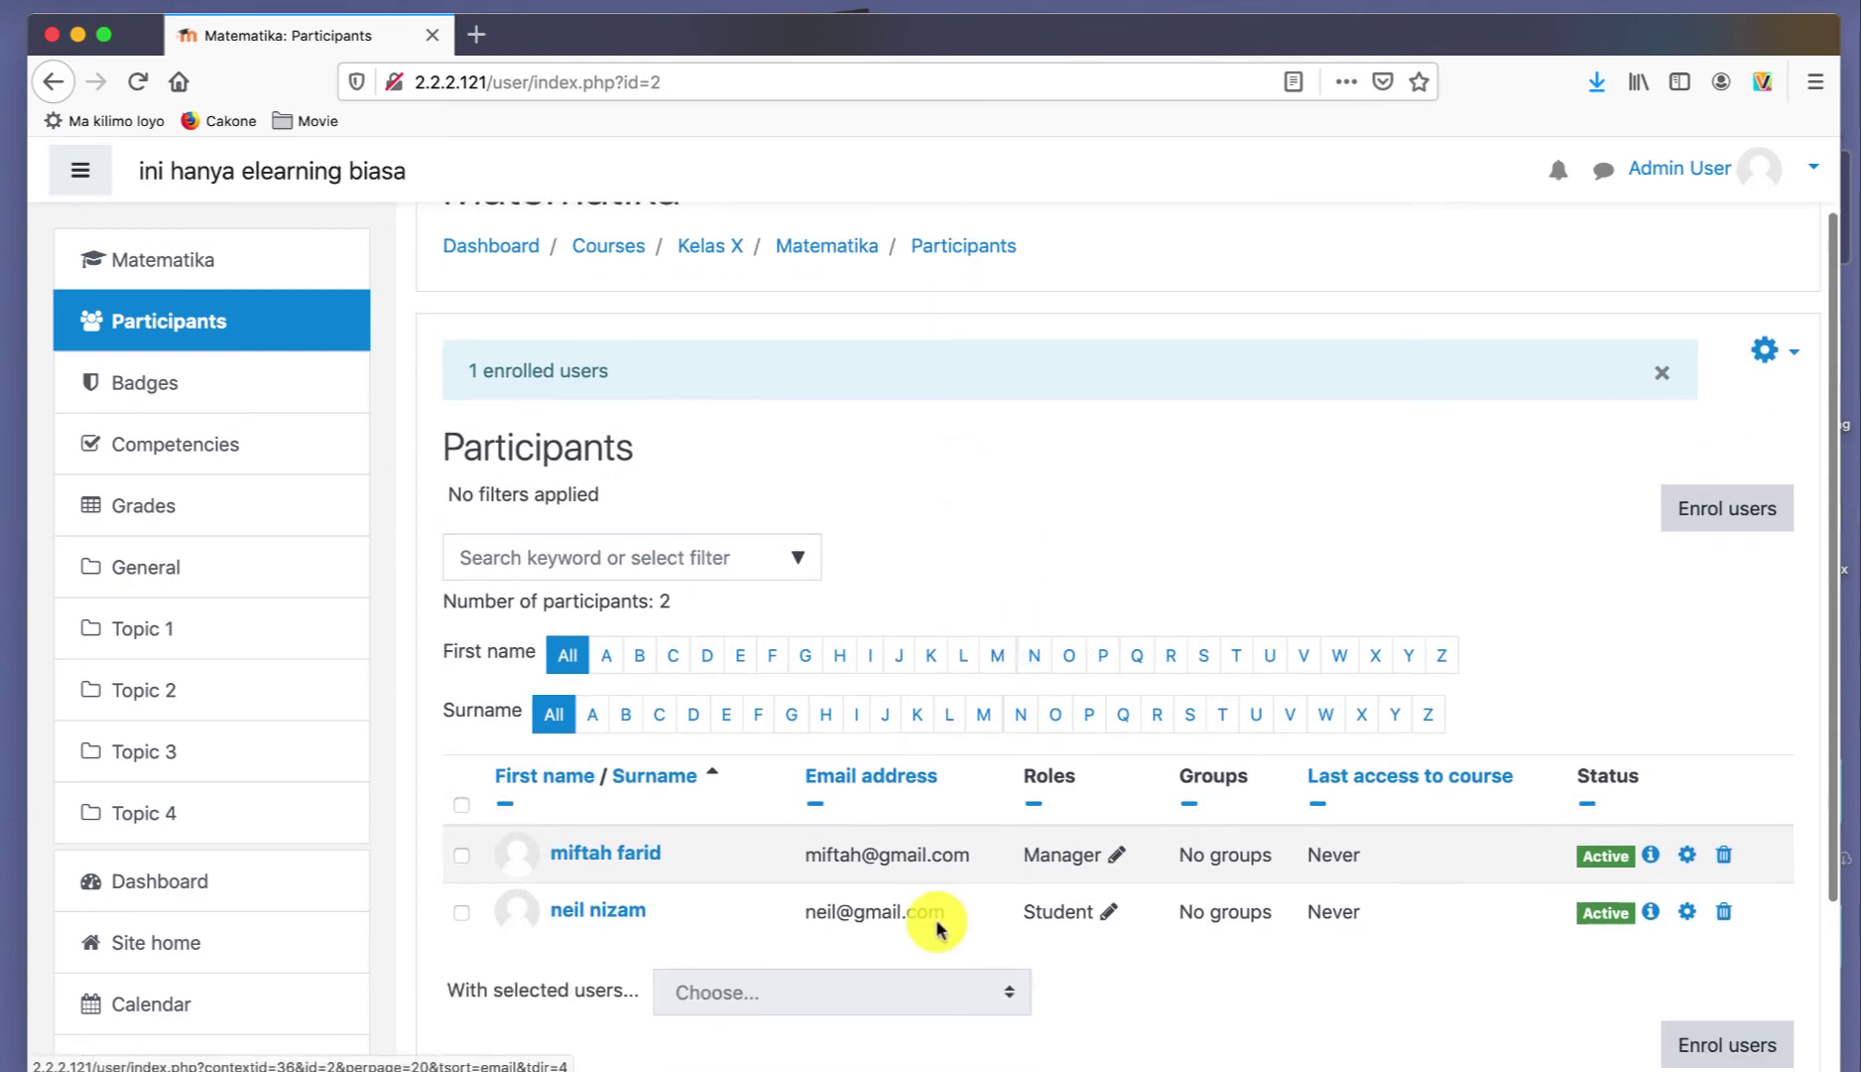
click(1721, 1050)
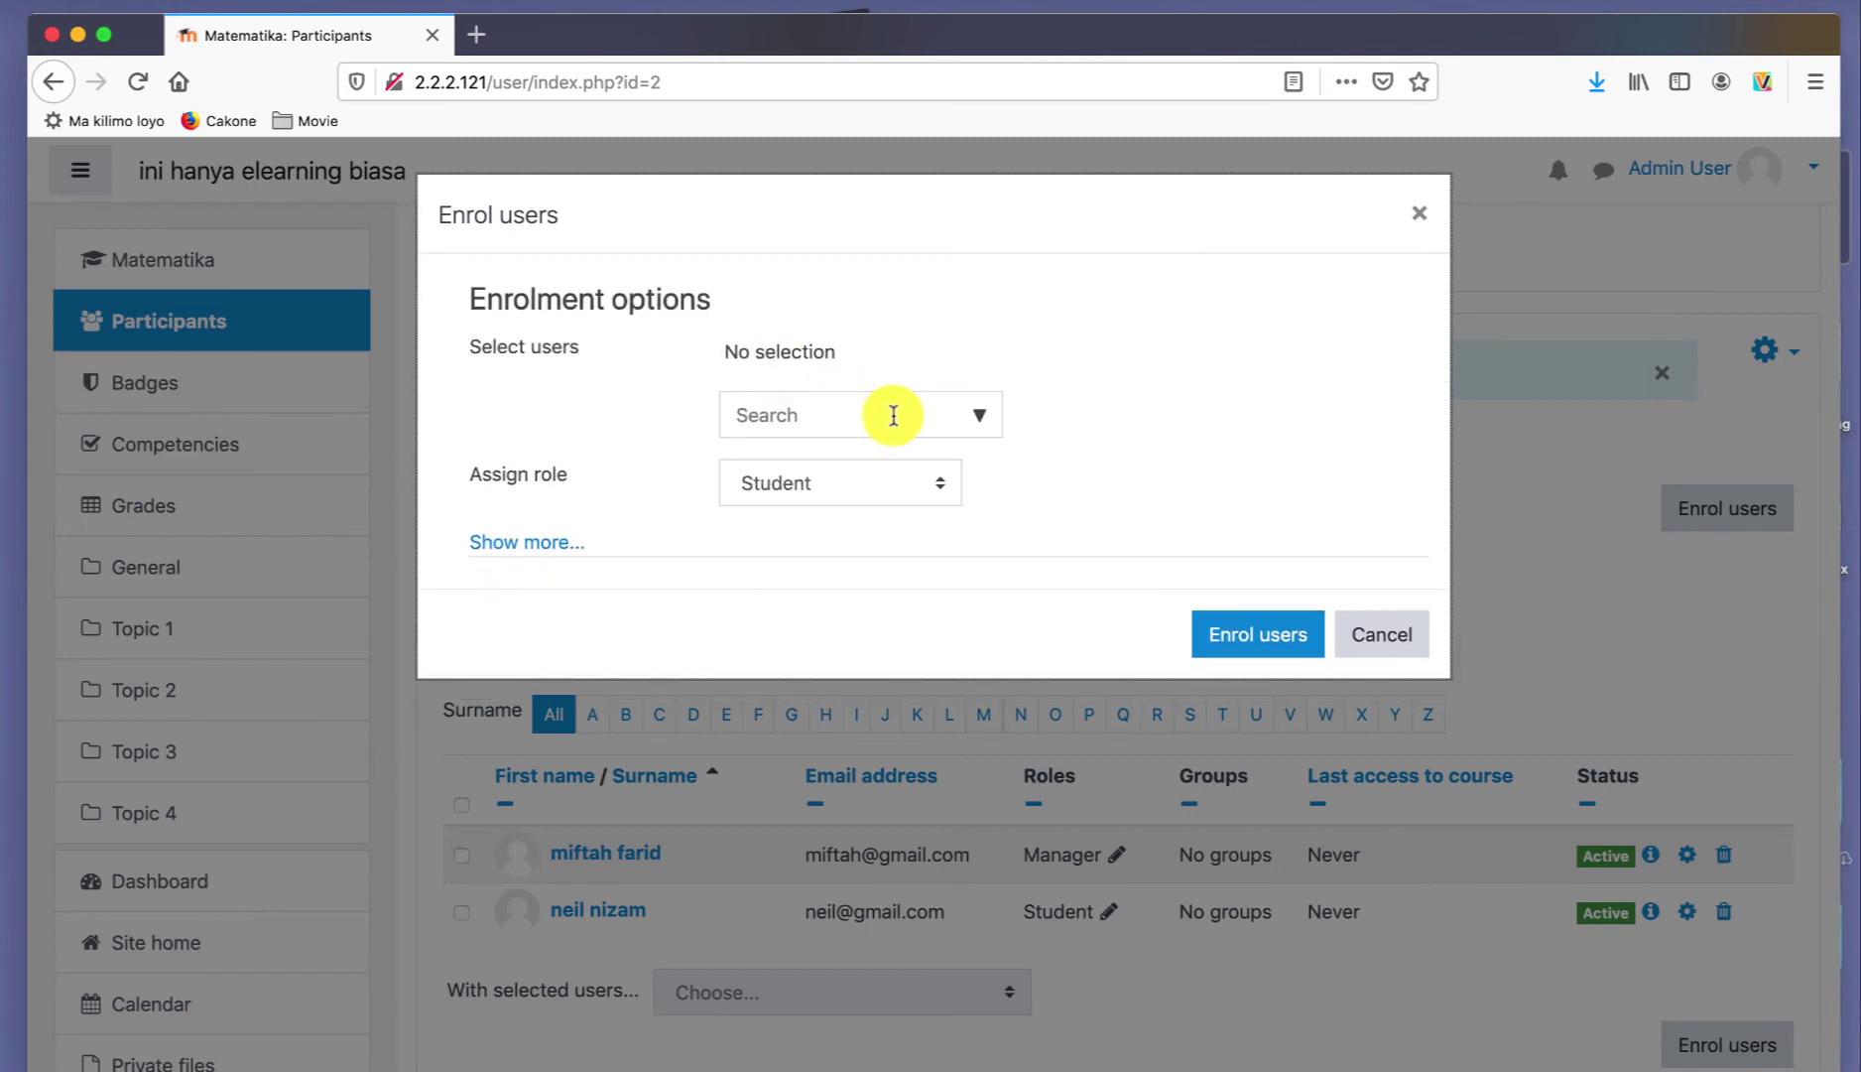
click(980, 415)
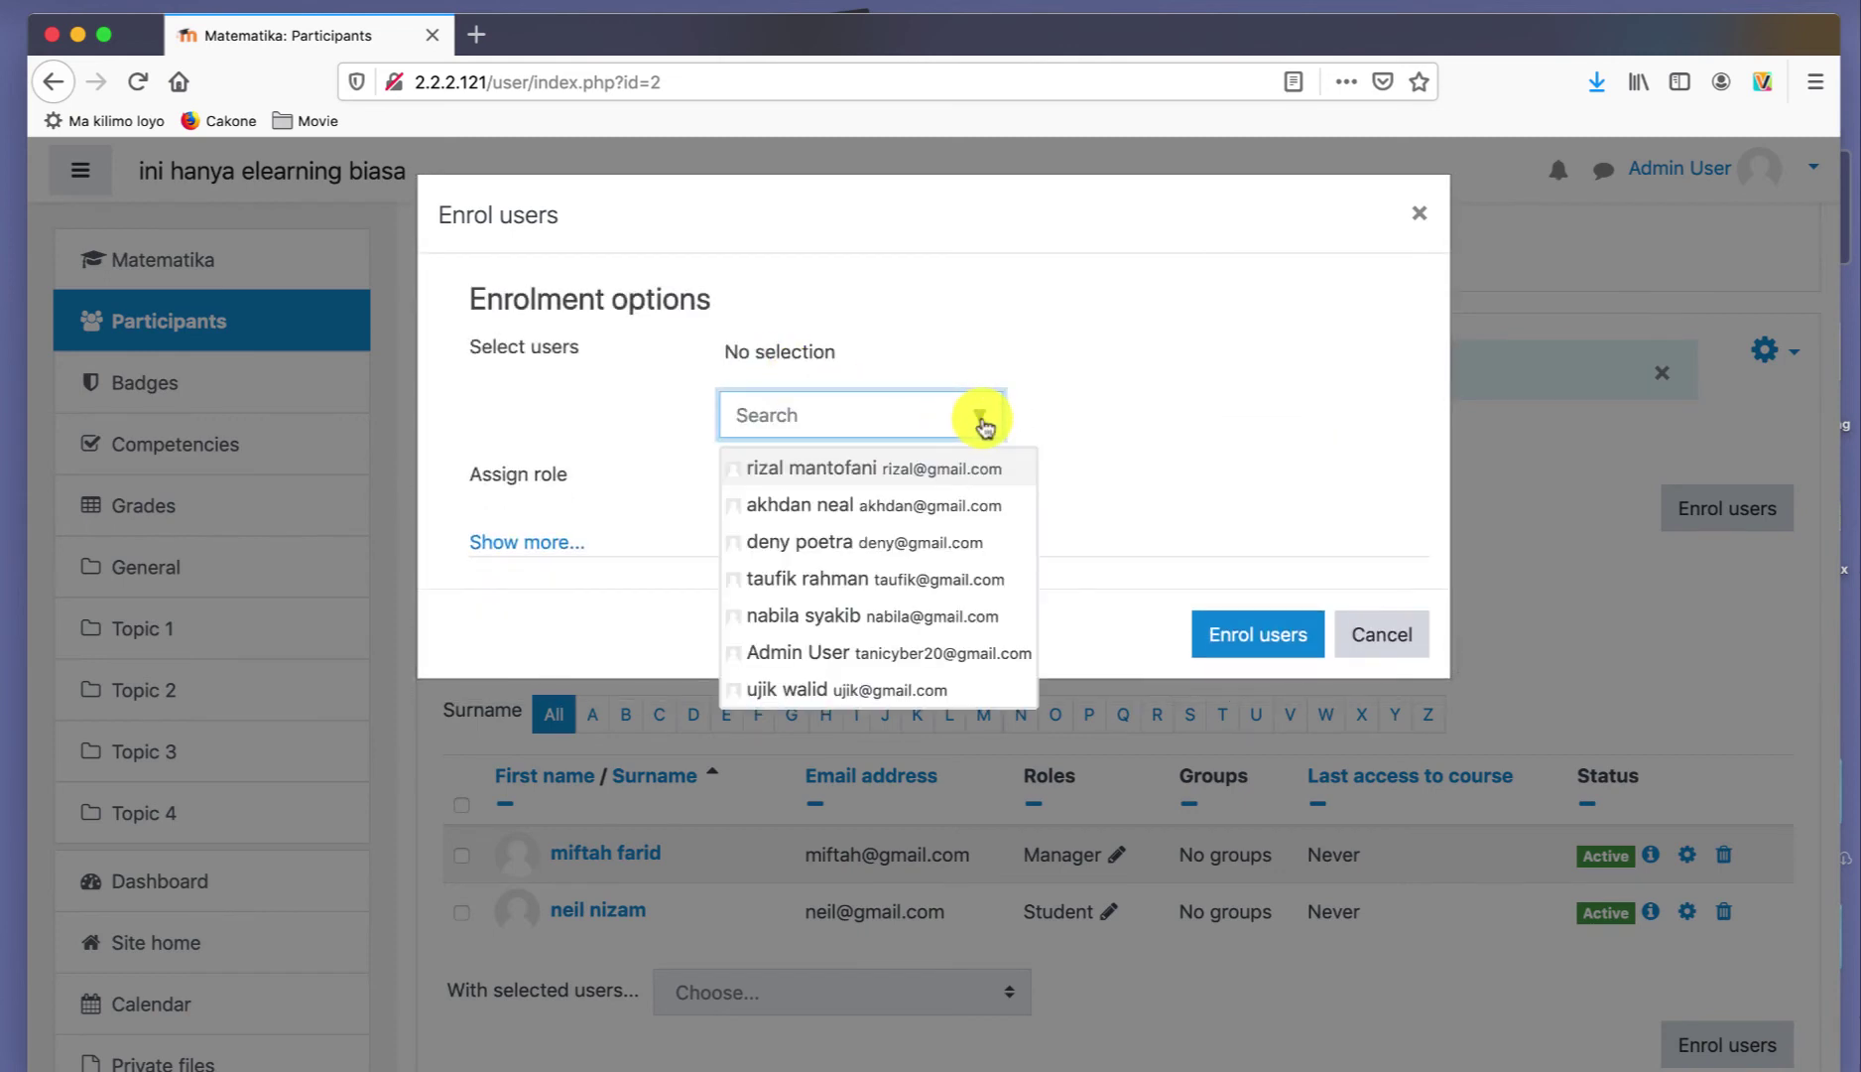
click(802, 468)
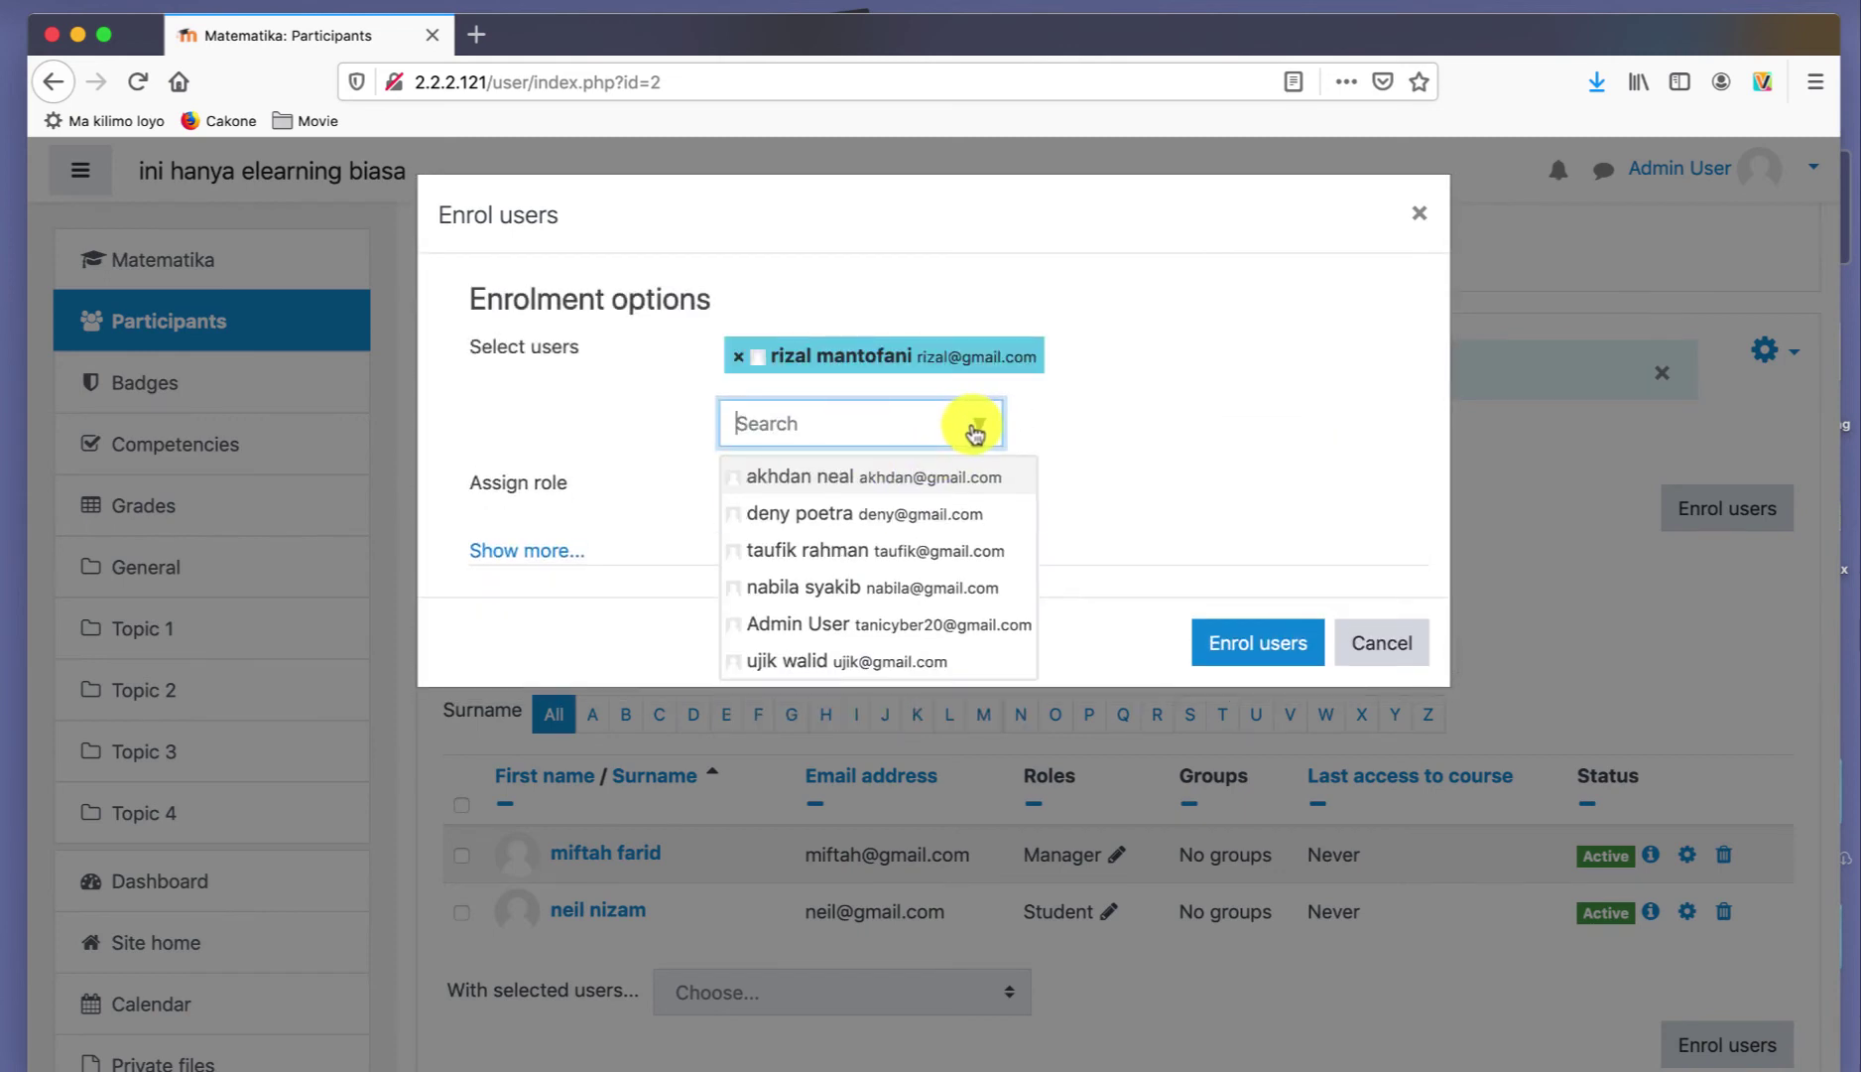
click(897, 593)
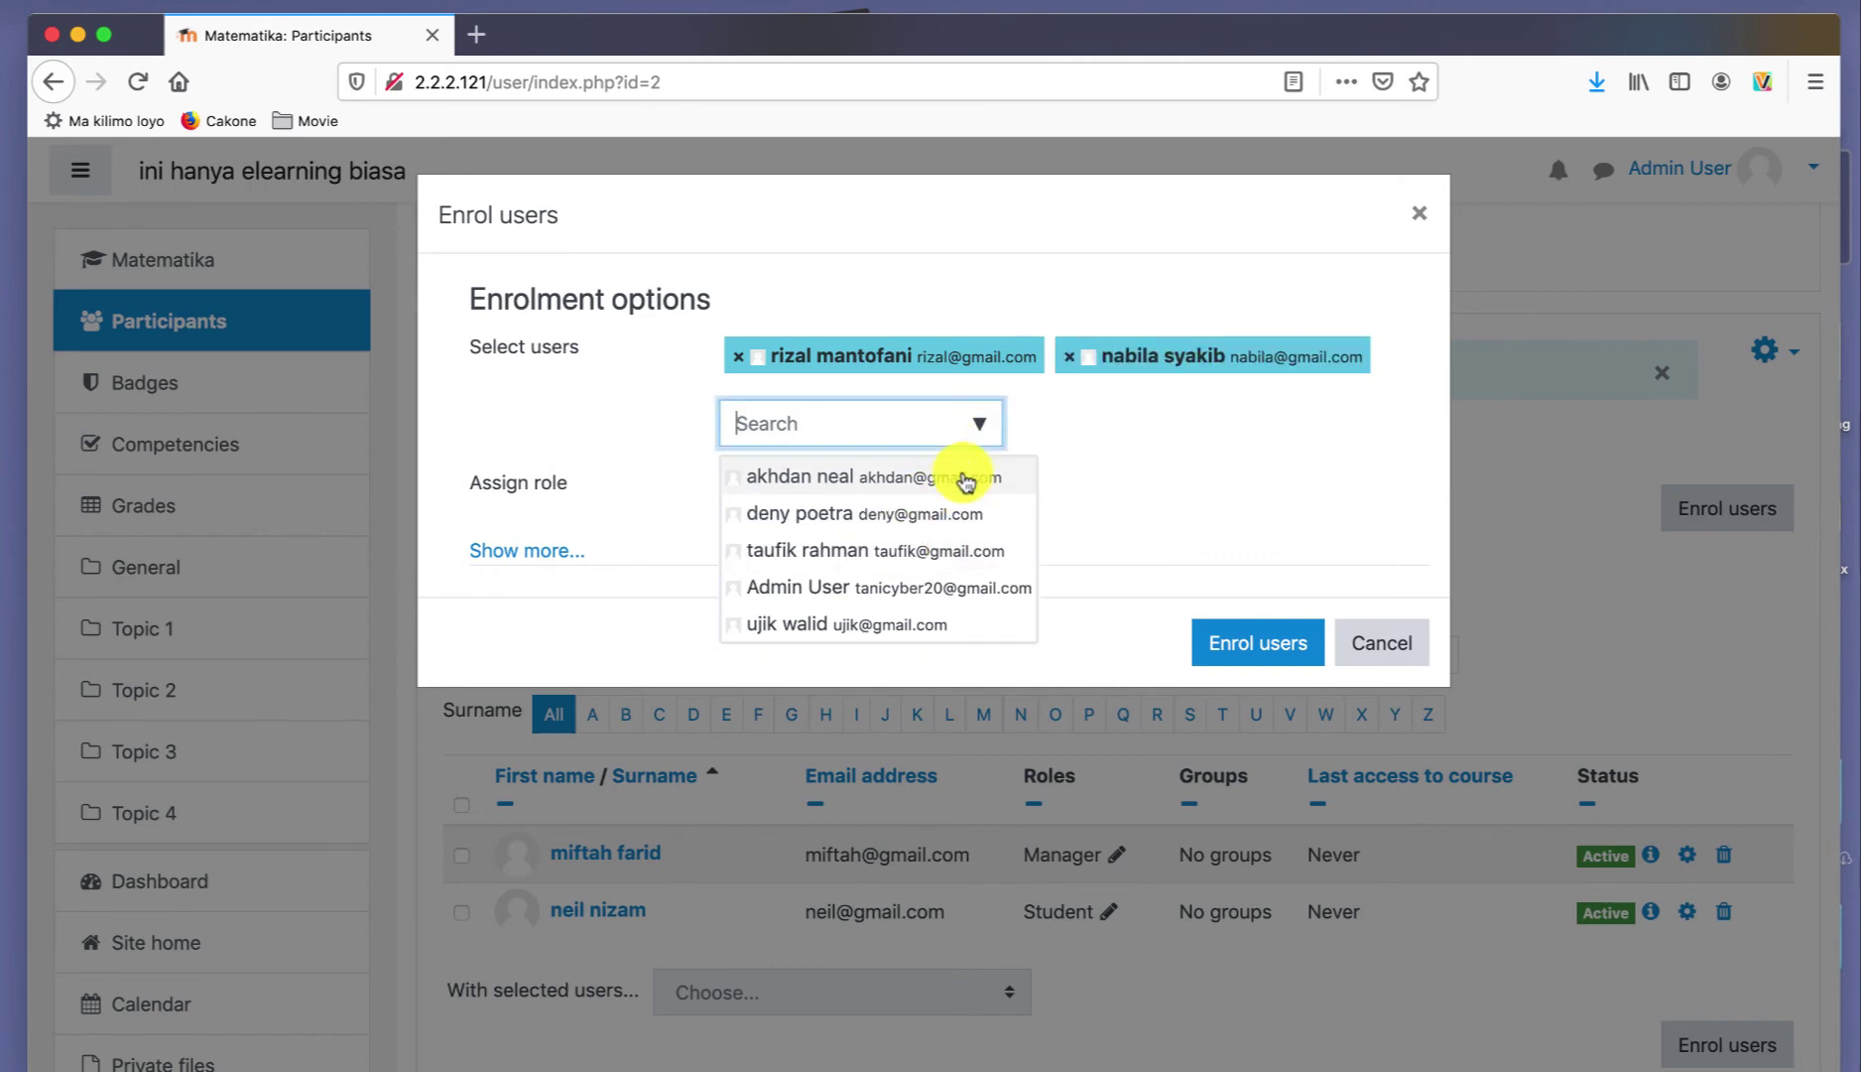
click(887, 627)
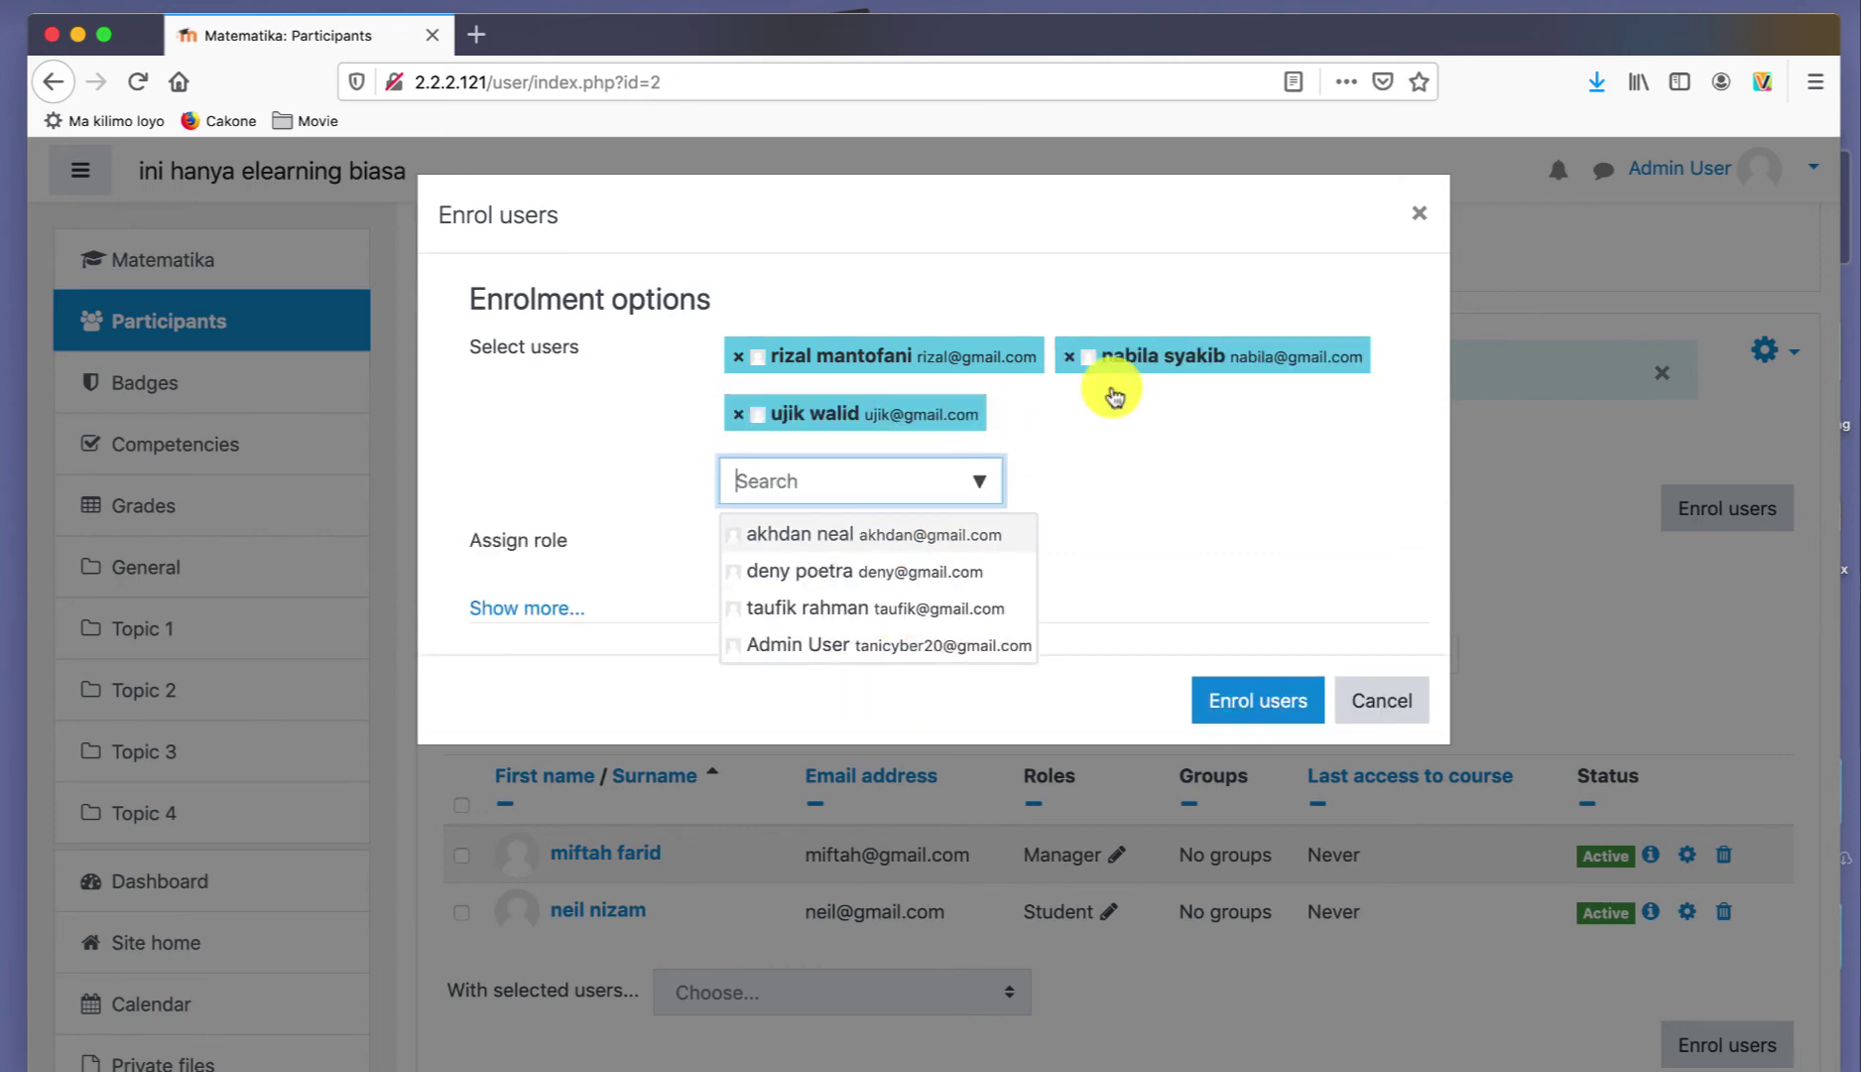
click(1146, 435)
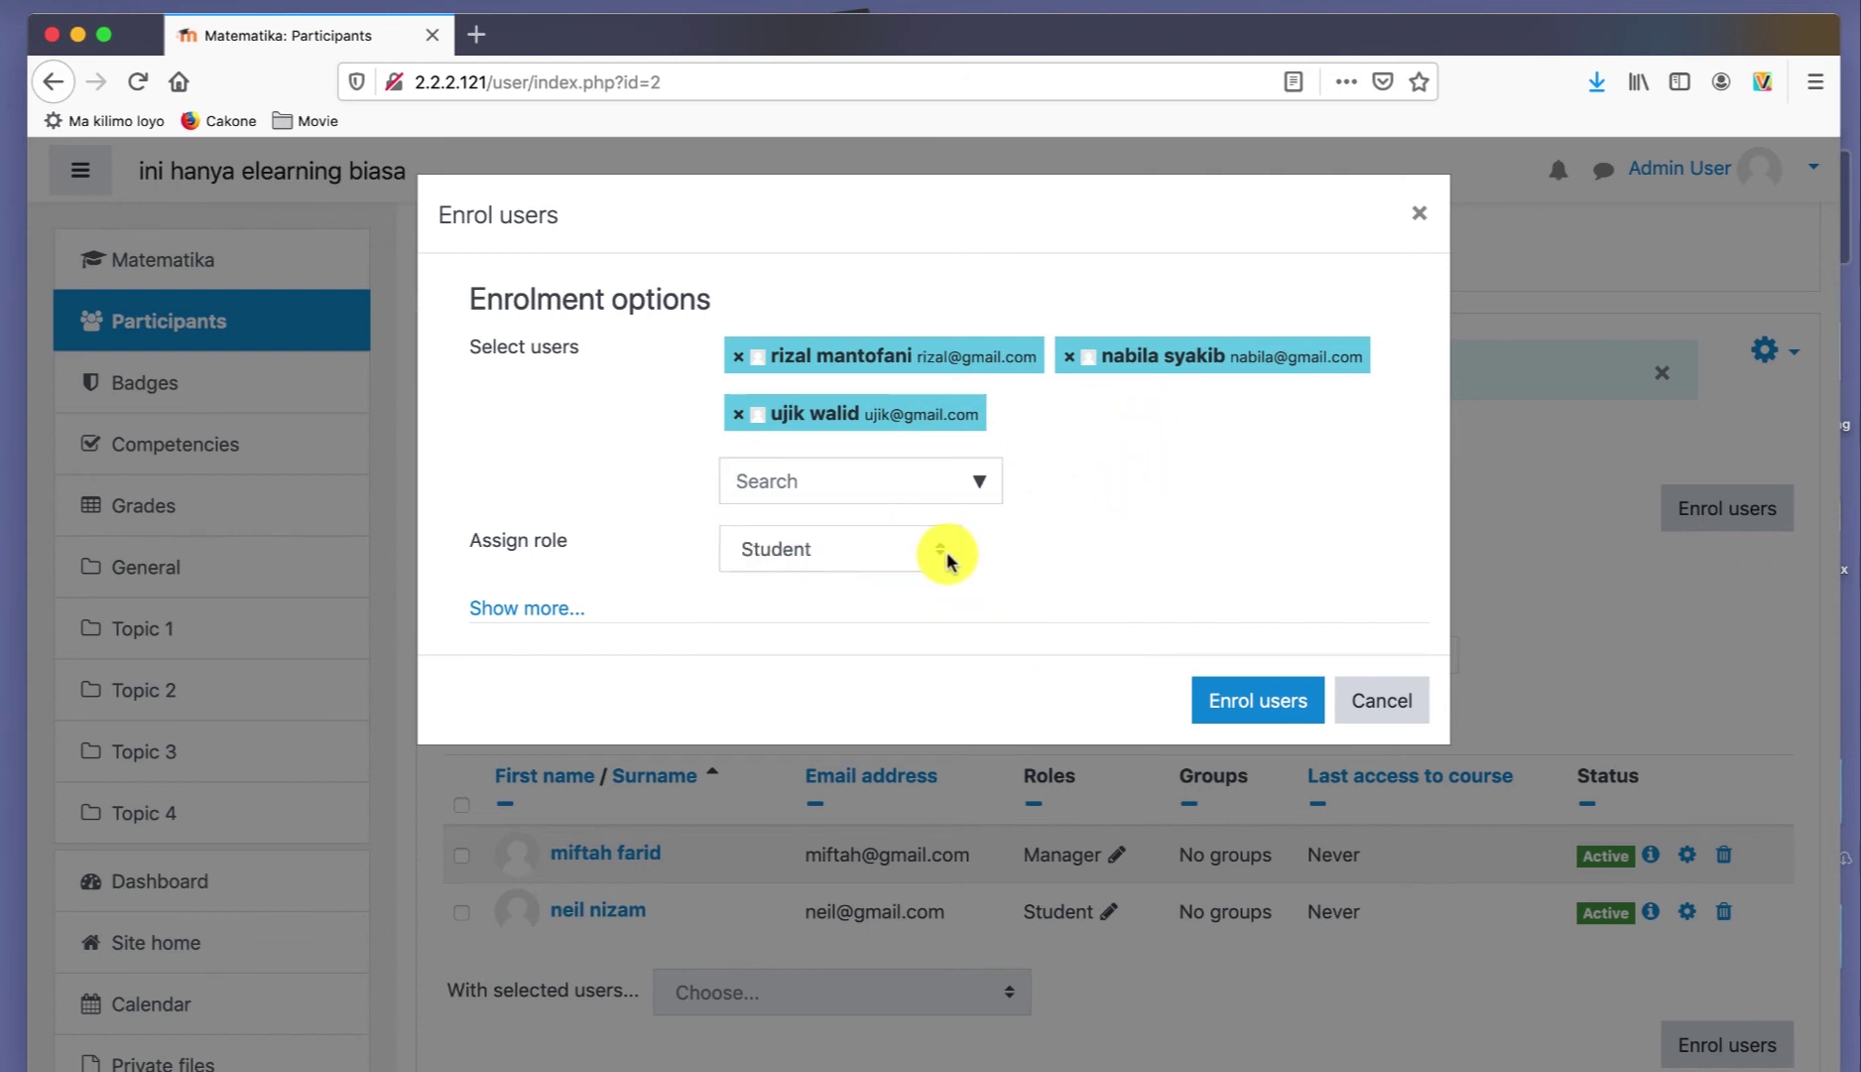
click(1275, 698)
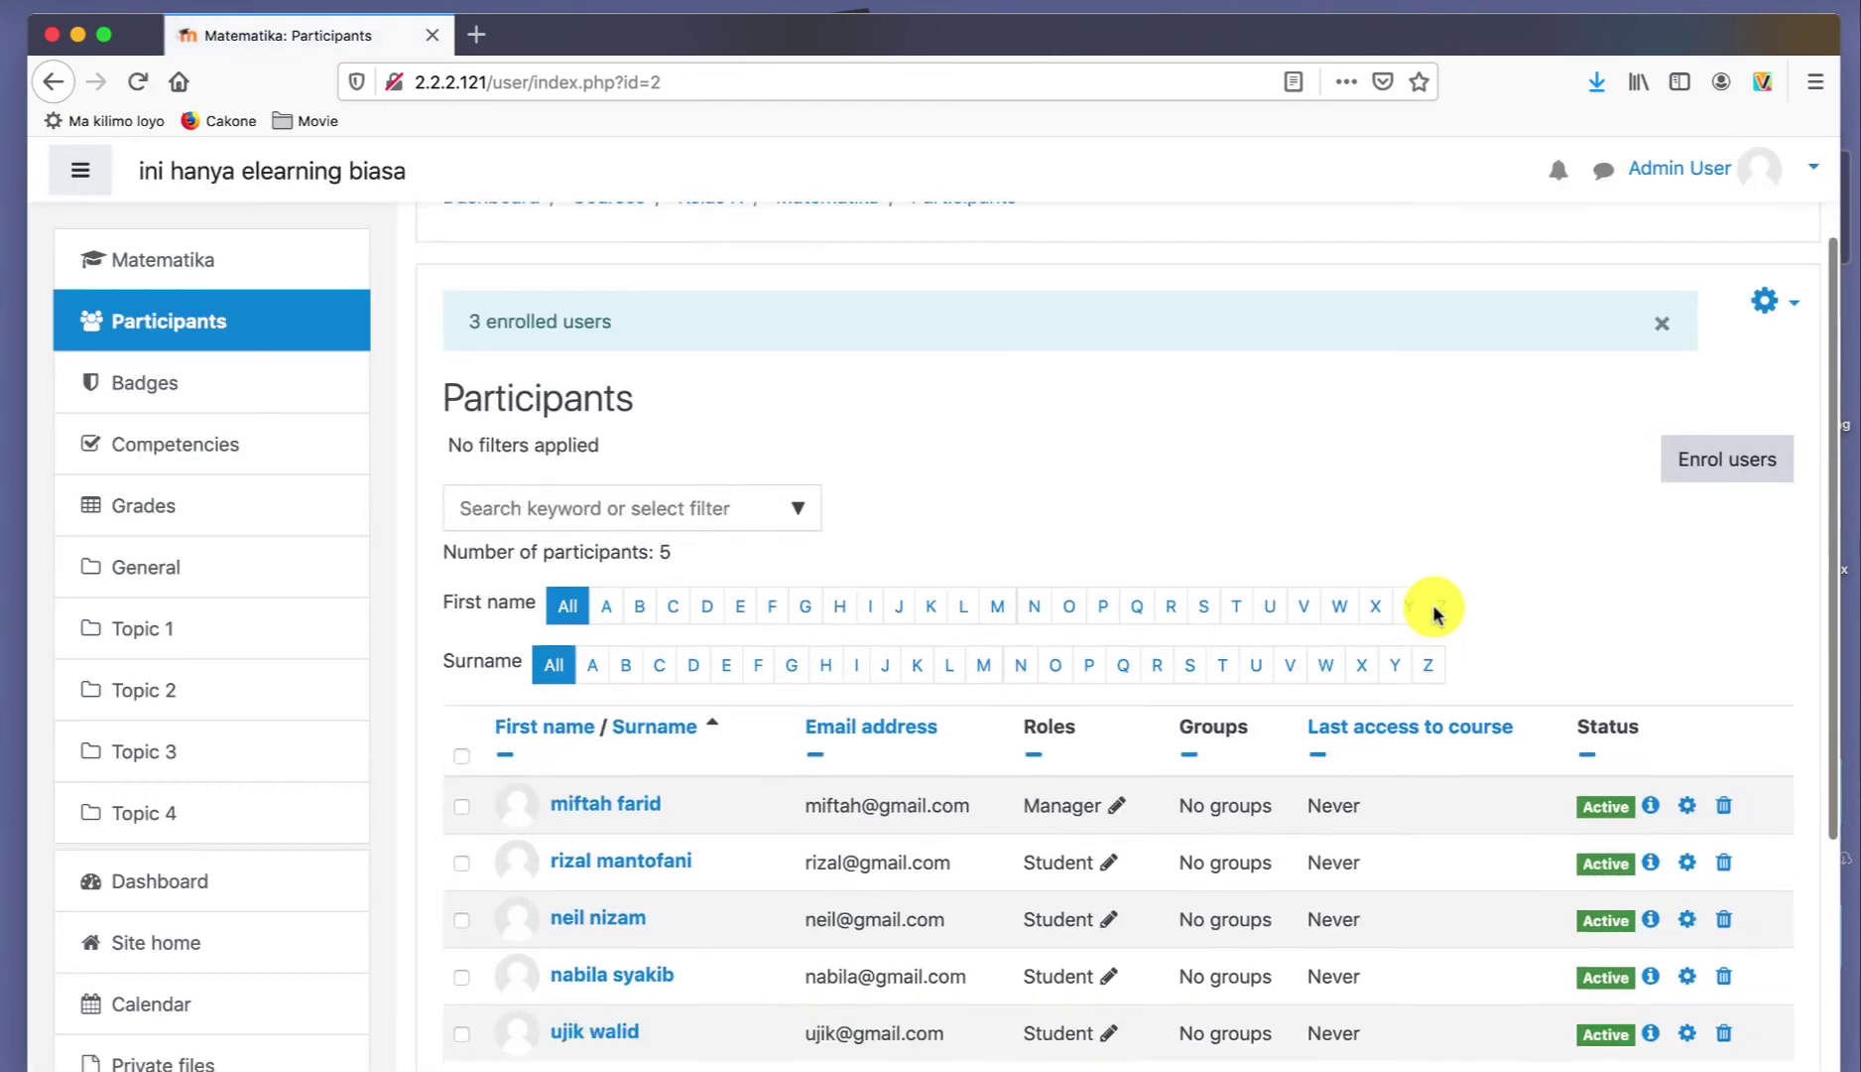
scroll(1433, 603, down, 3)
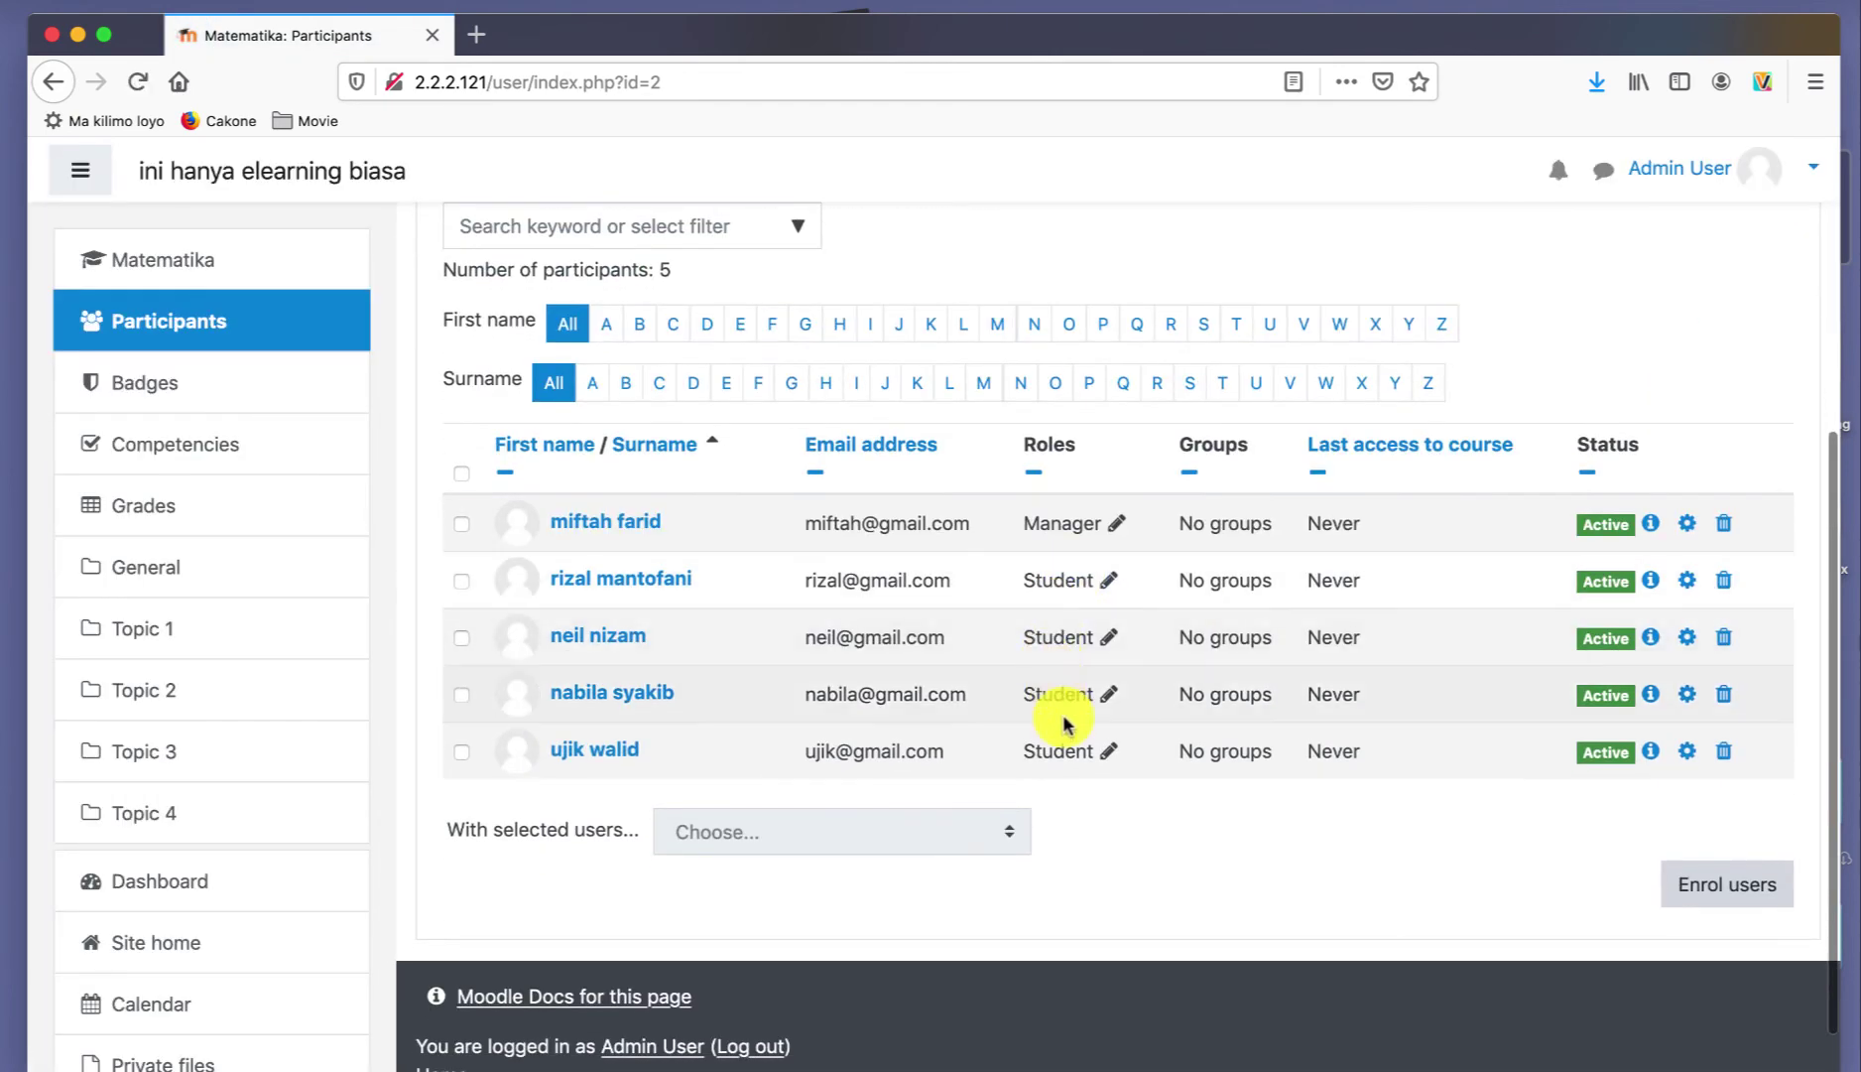
scroll(1128, 532, up, 5)
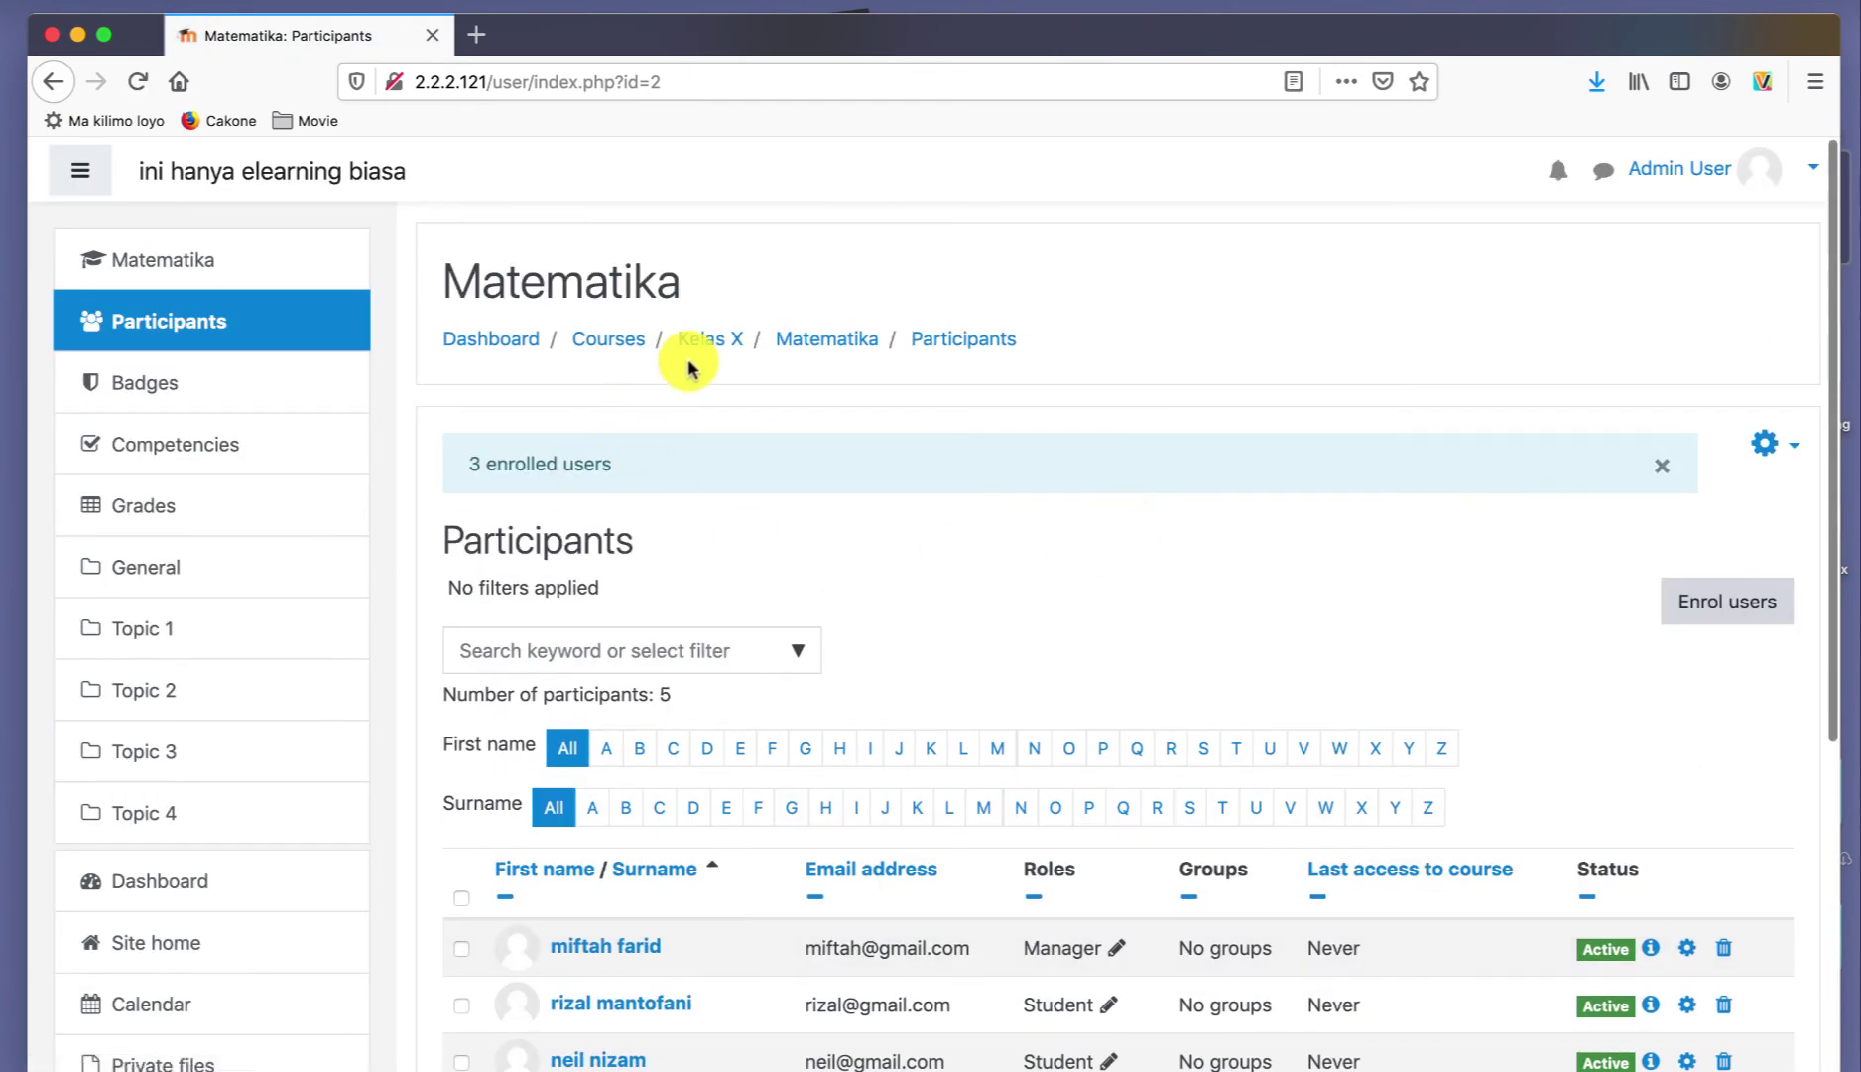
scroll(881, 606, down, 4)
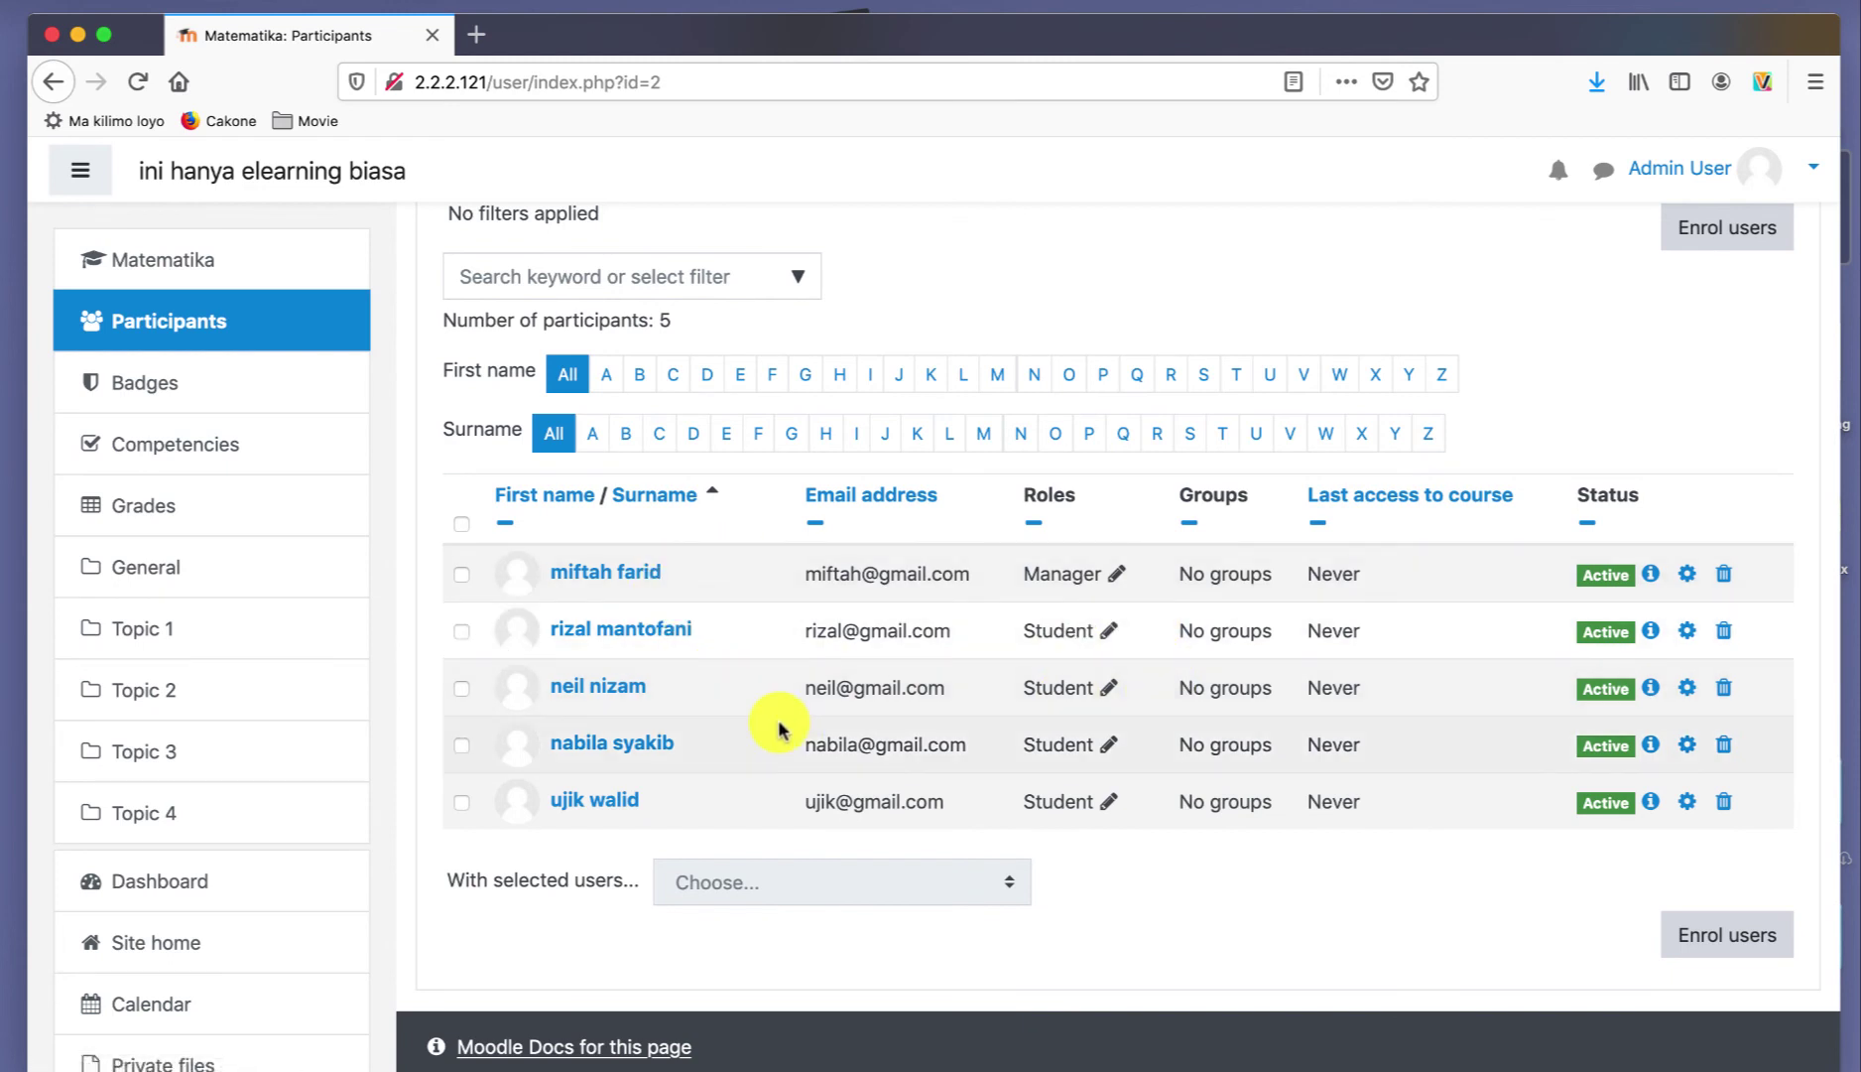
scroll(779, 729, up, 4)
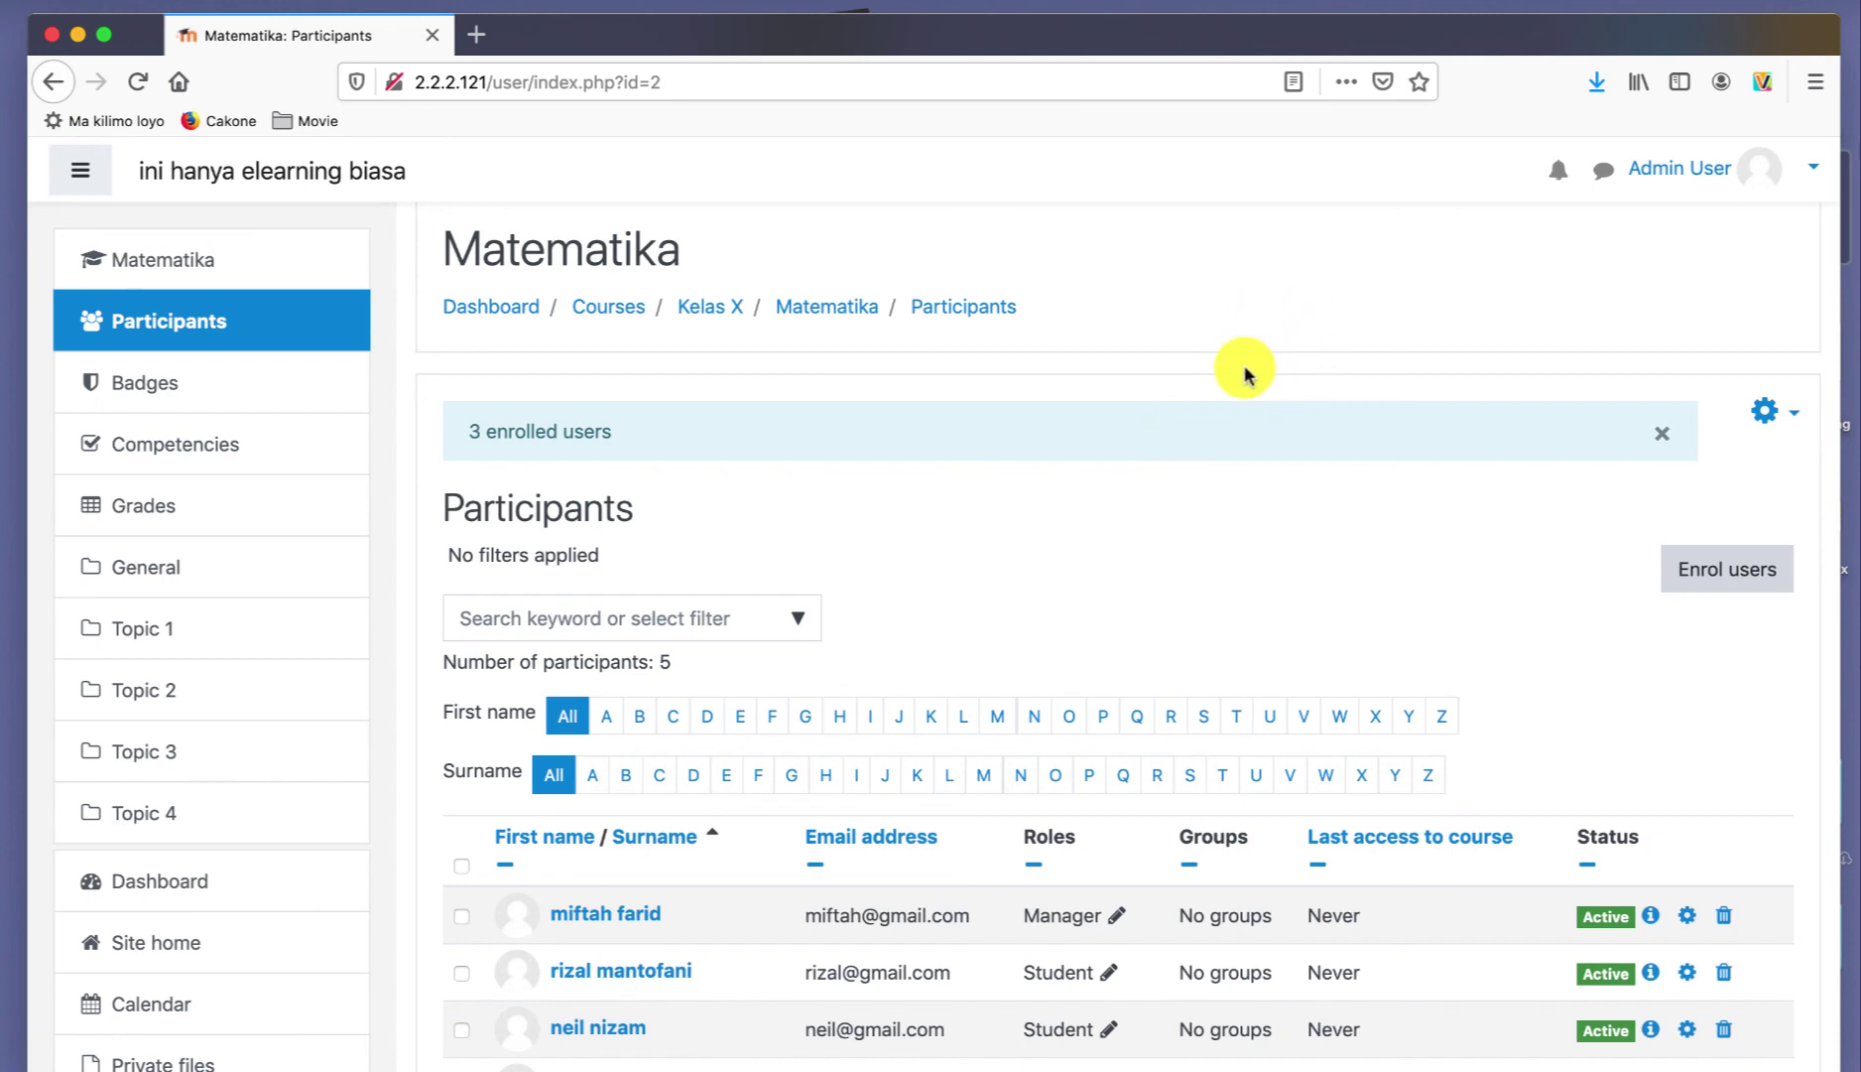
- Return to the dashboard and open the Front page settings from the site administration
click(504, 309)
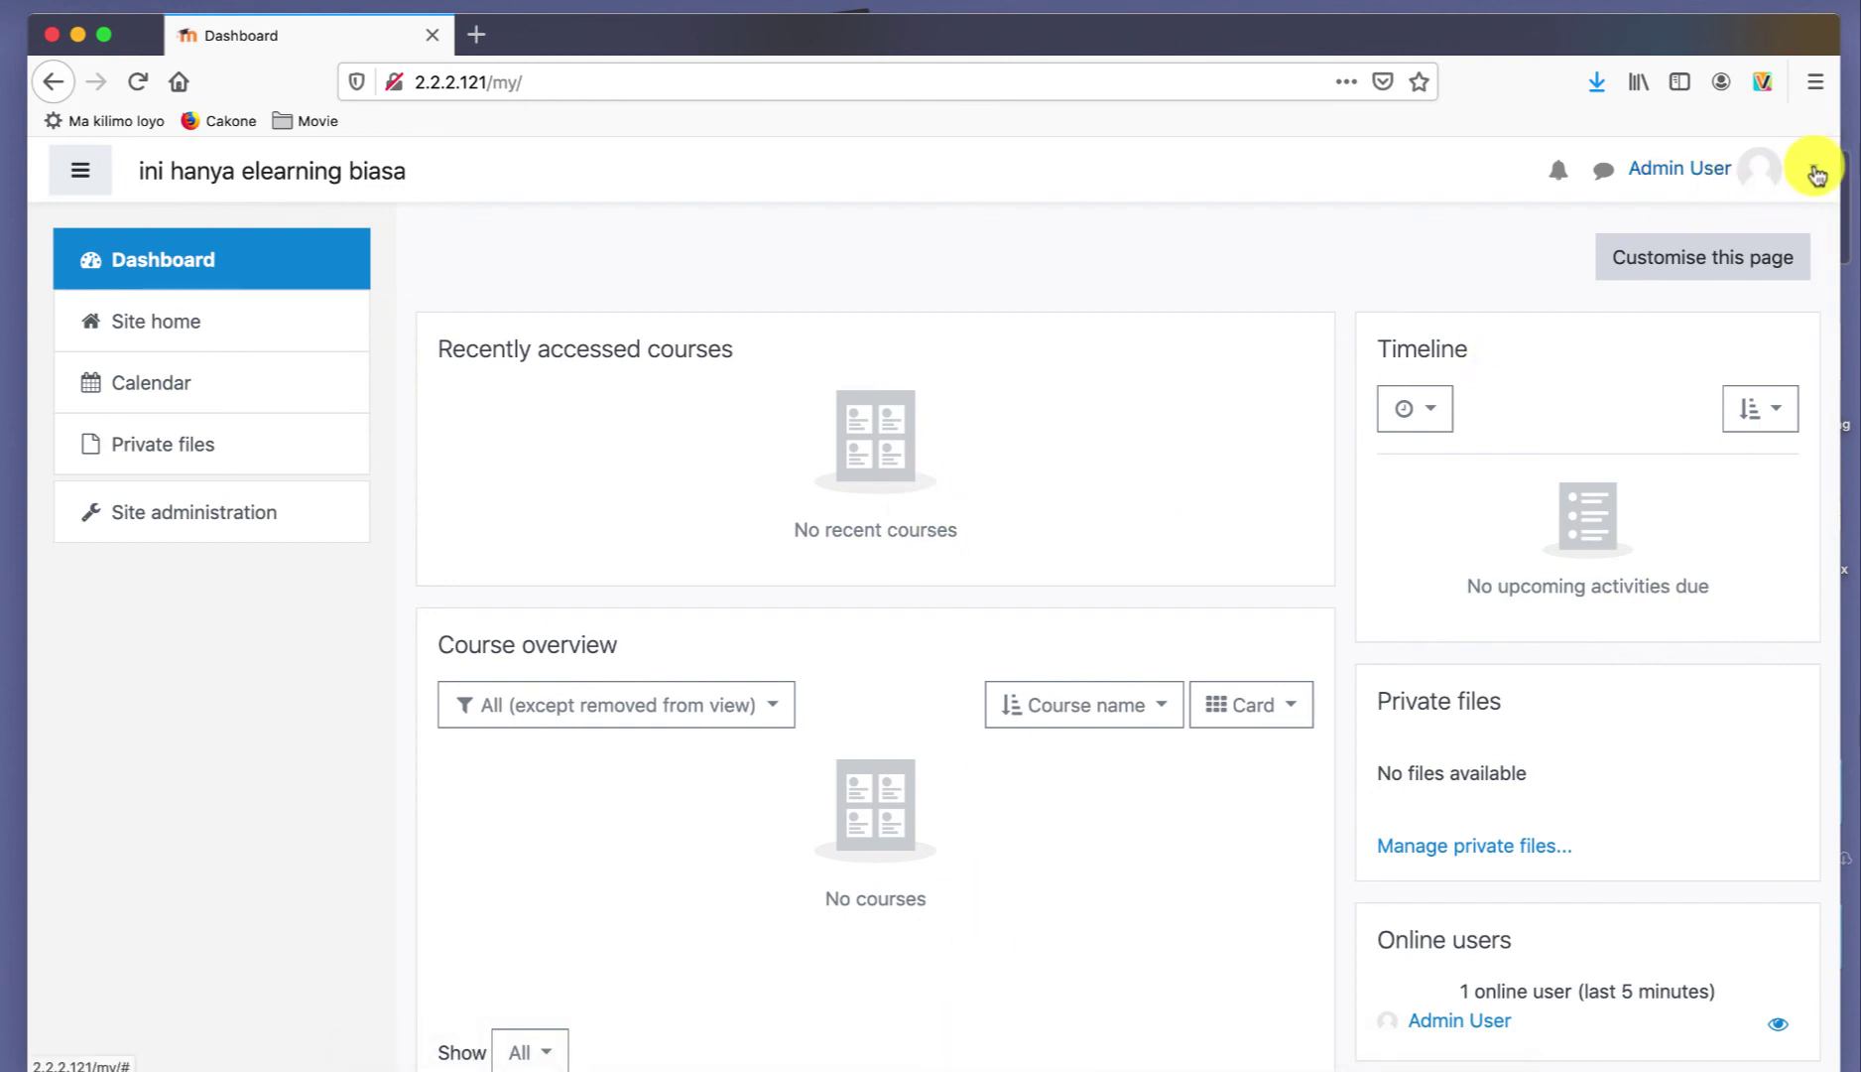
click(234, 525)
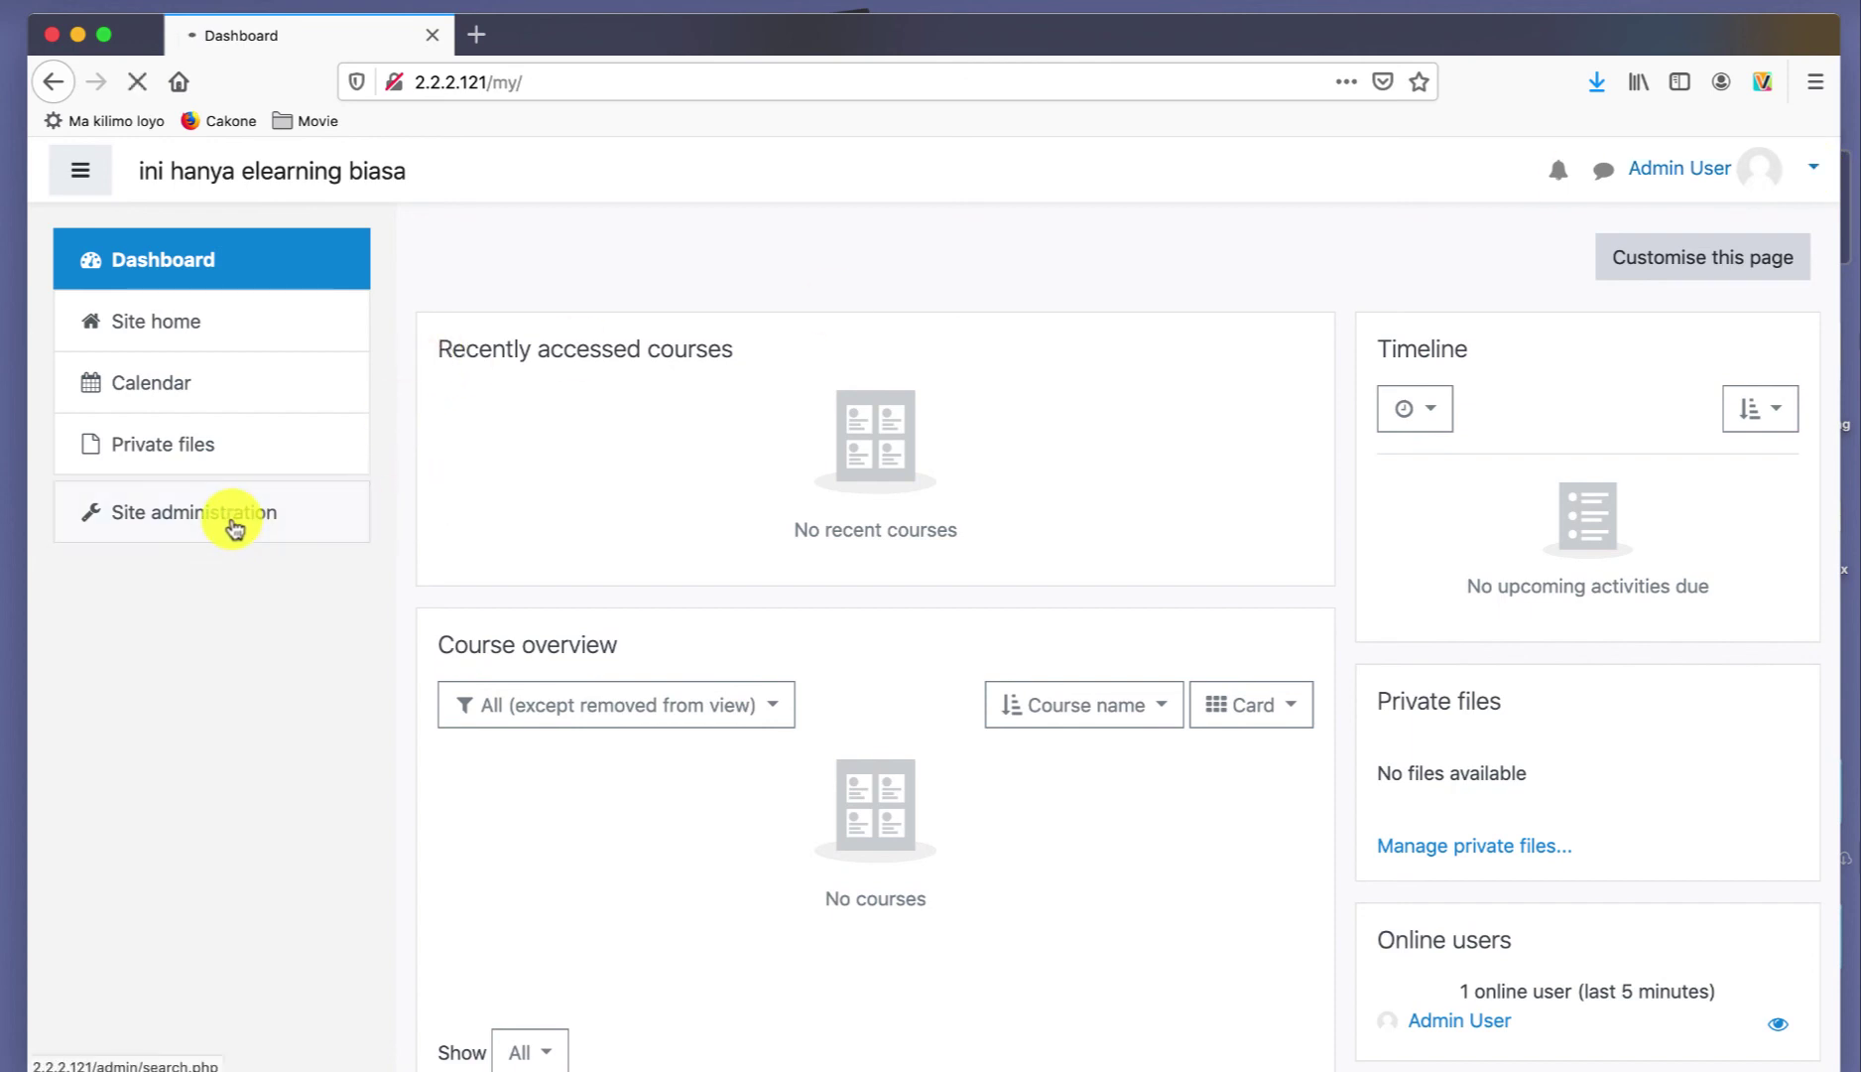
scroll(993, 734, down, 3)
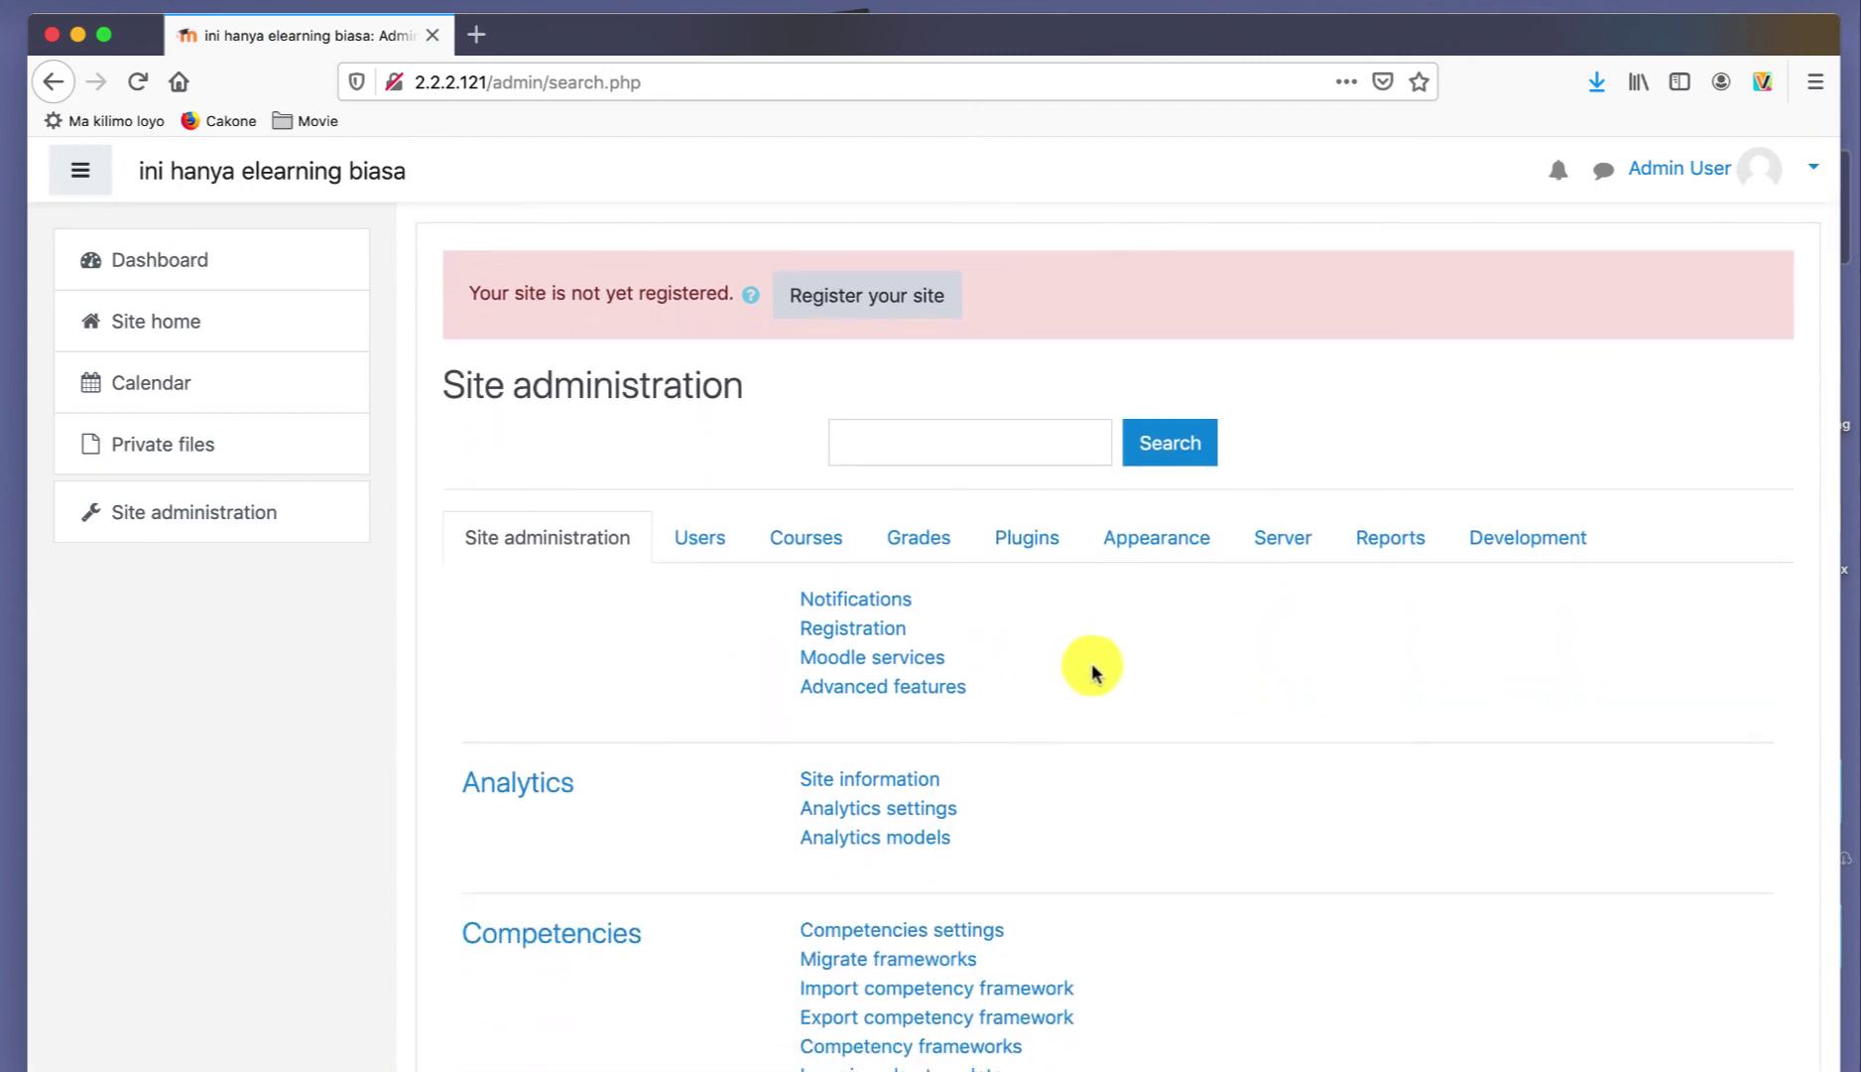
scroll(1091, 672, down, 15)
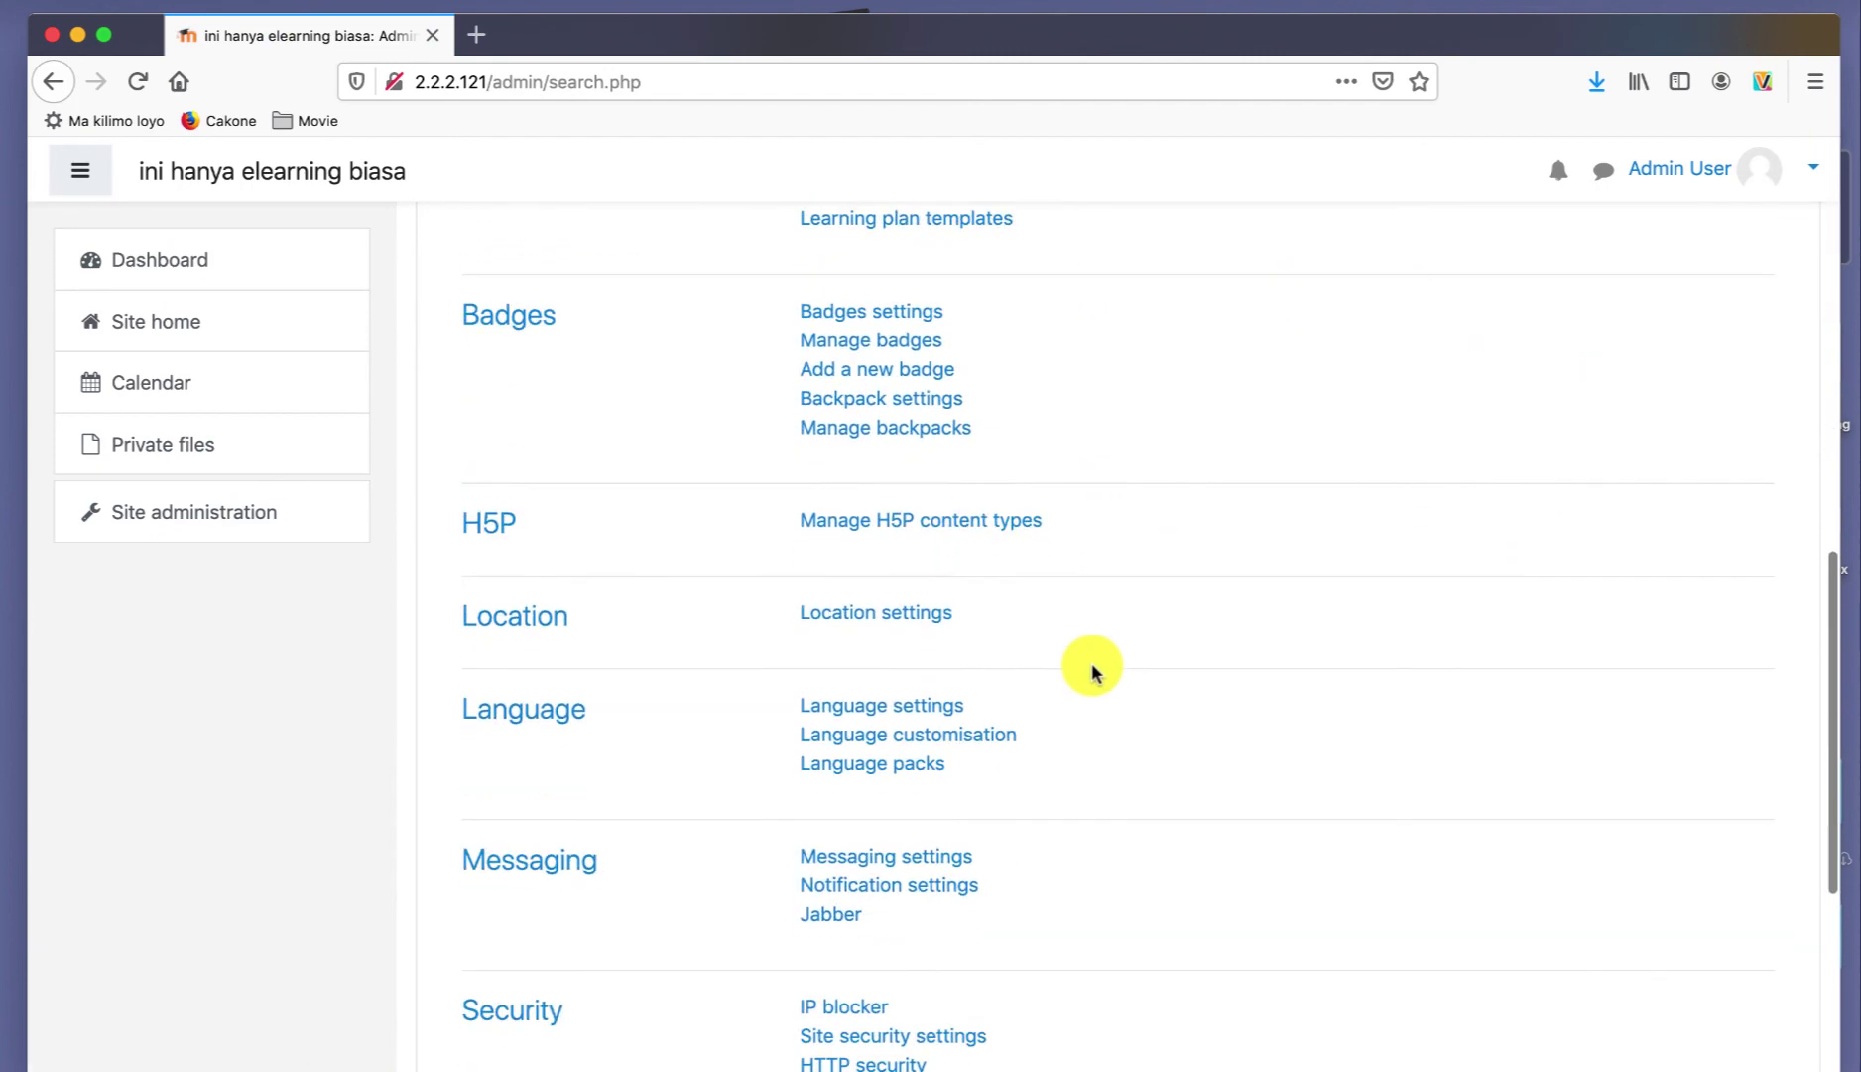
scroll(1092, 672, down, 6)
click(844, 852)
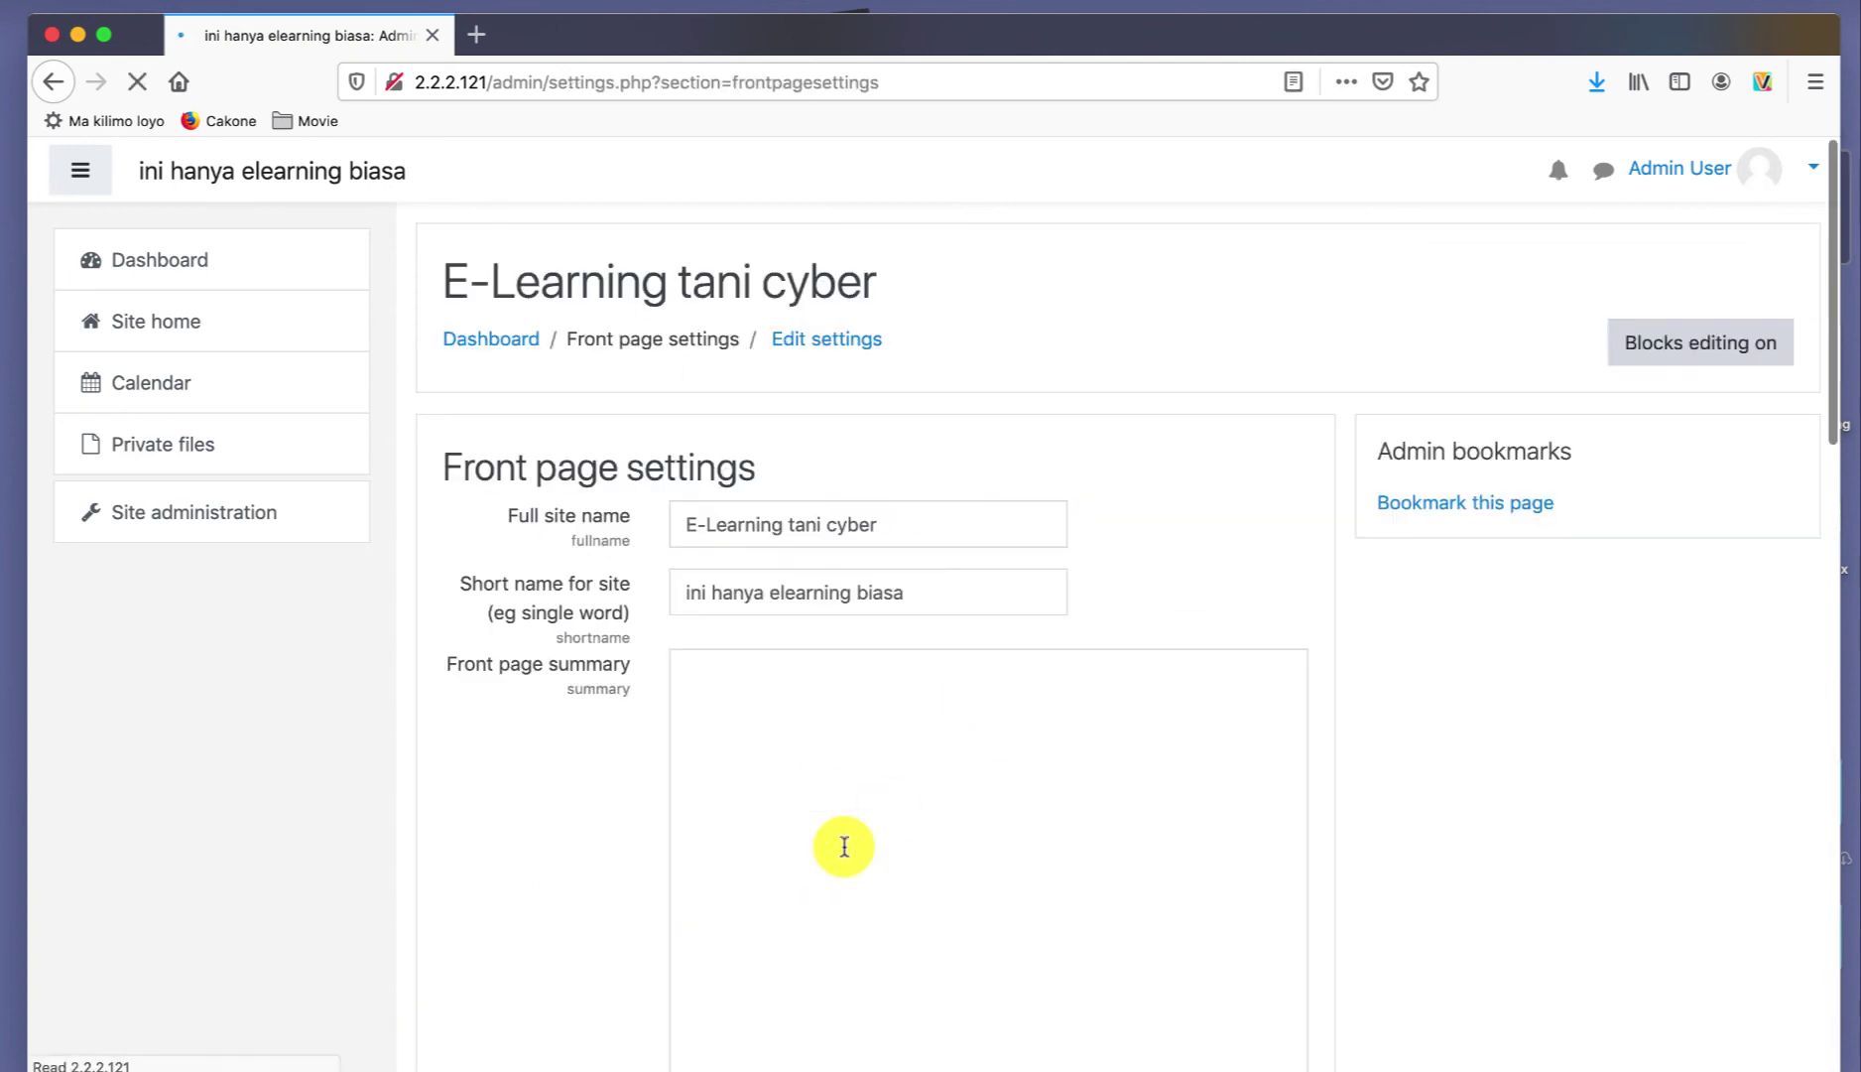
scroll(1121, 569, down, 3)
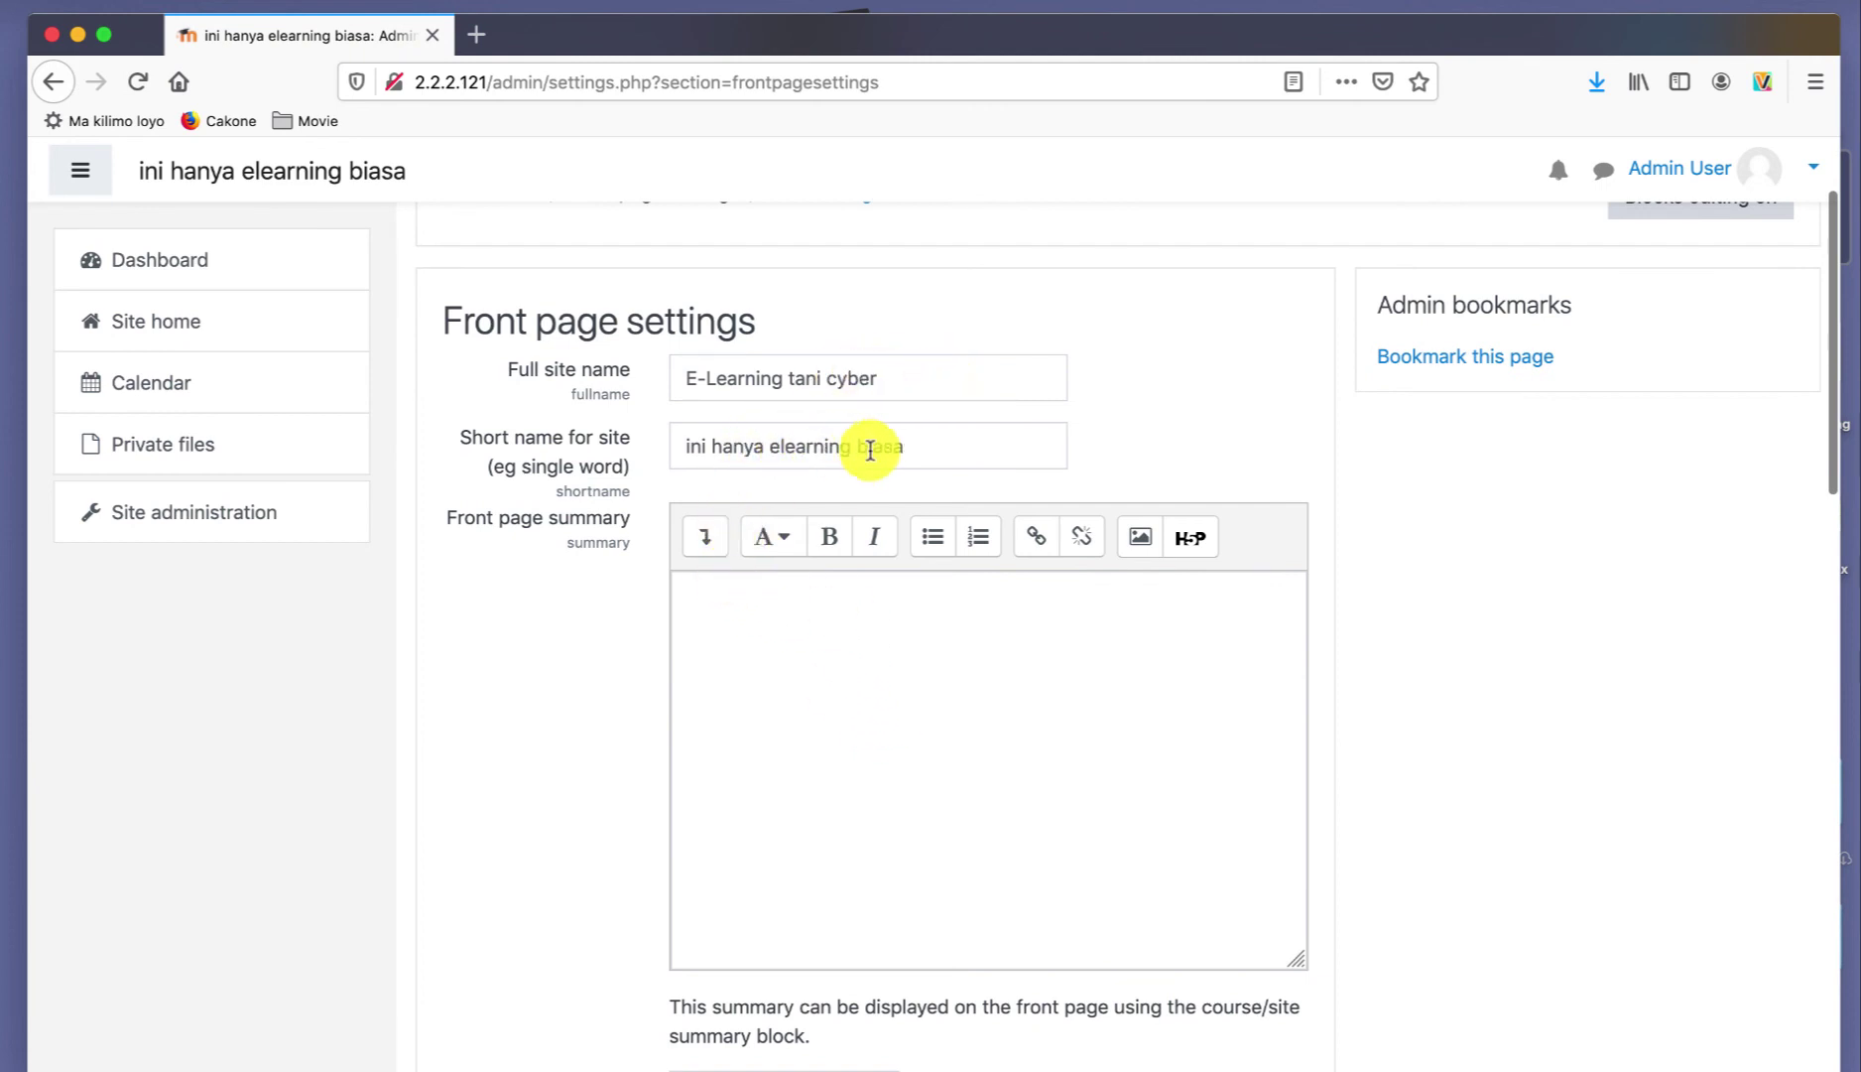
- Review the front page summary and front page item settings, and log out of the admin account
click(848, 627)
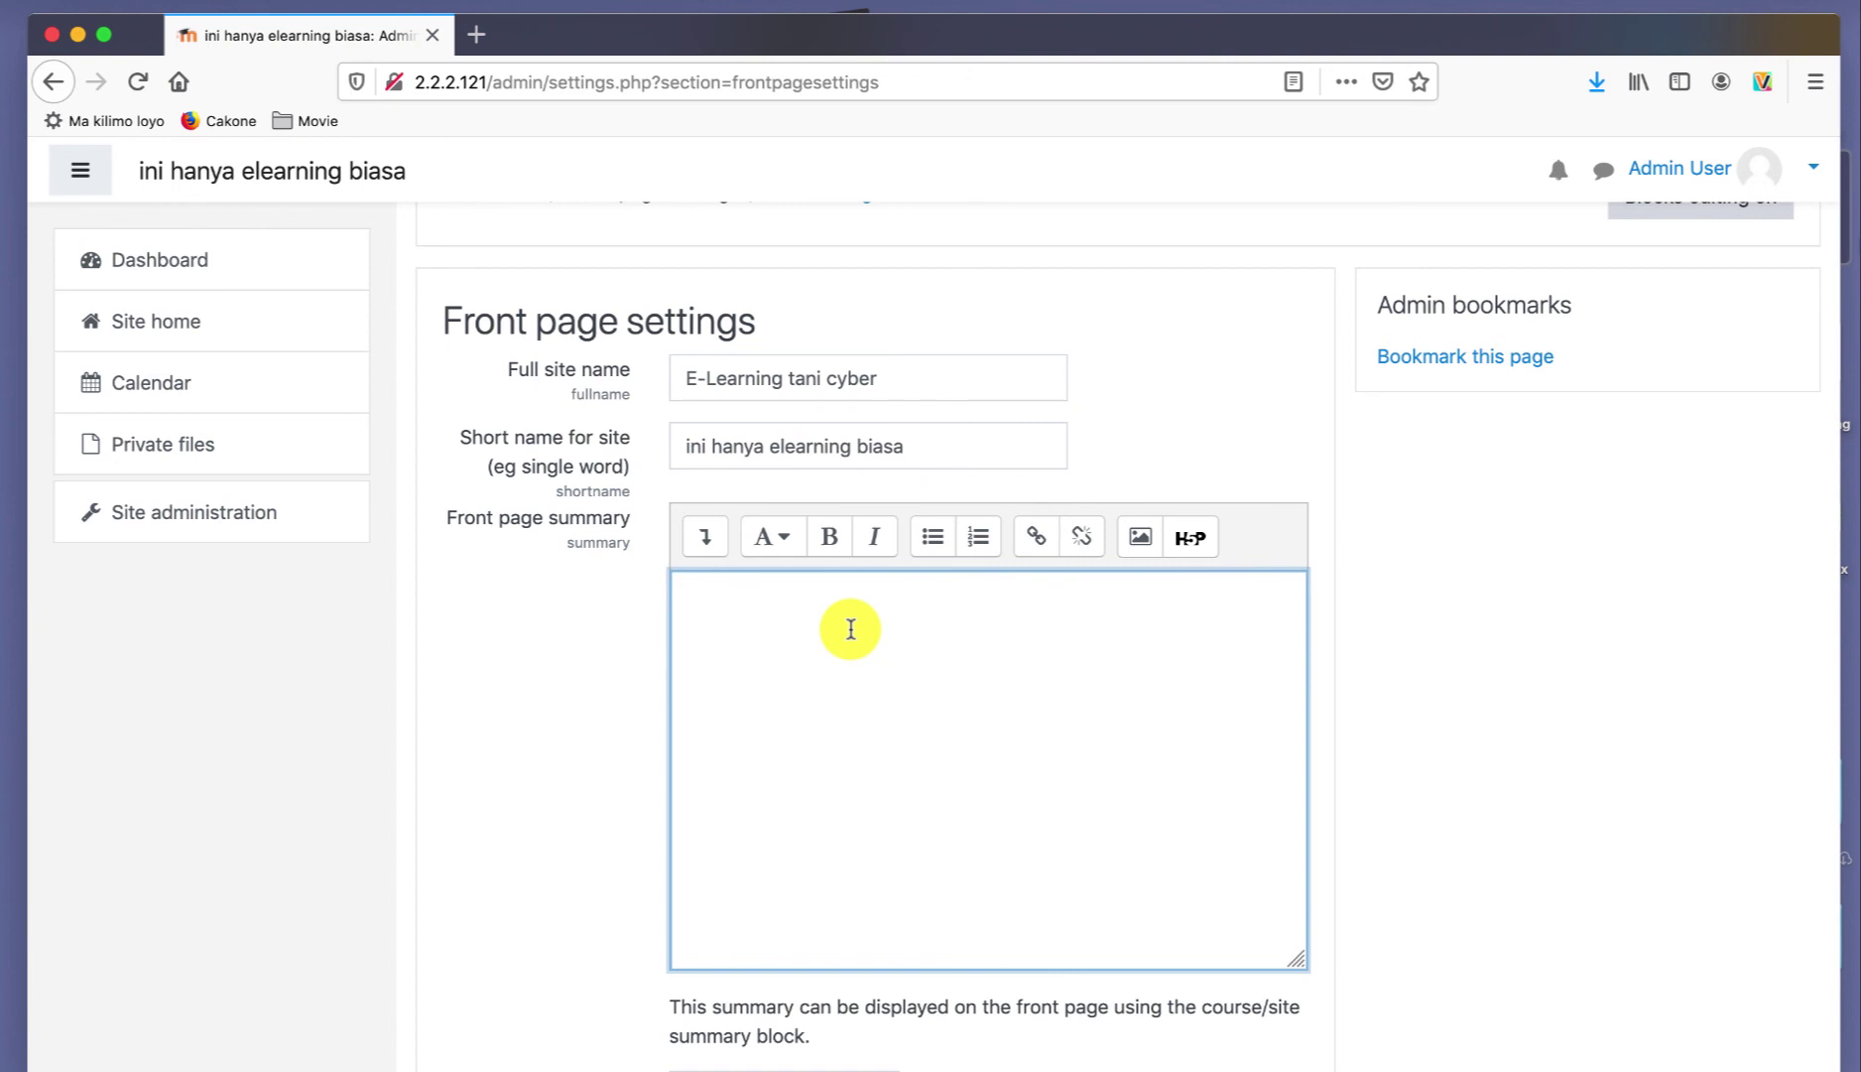
scroll(1234, 644, down, 4)
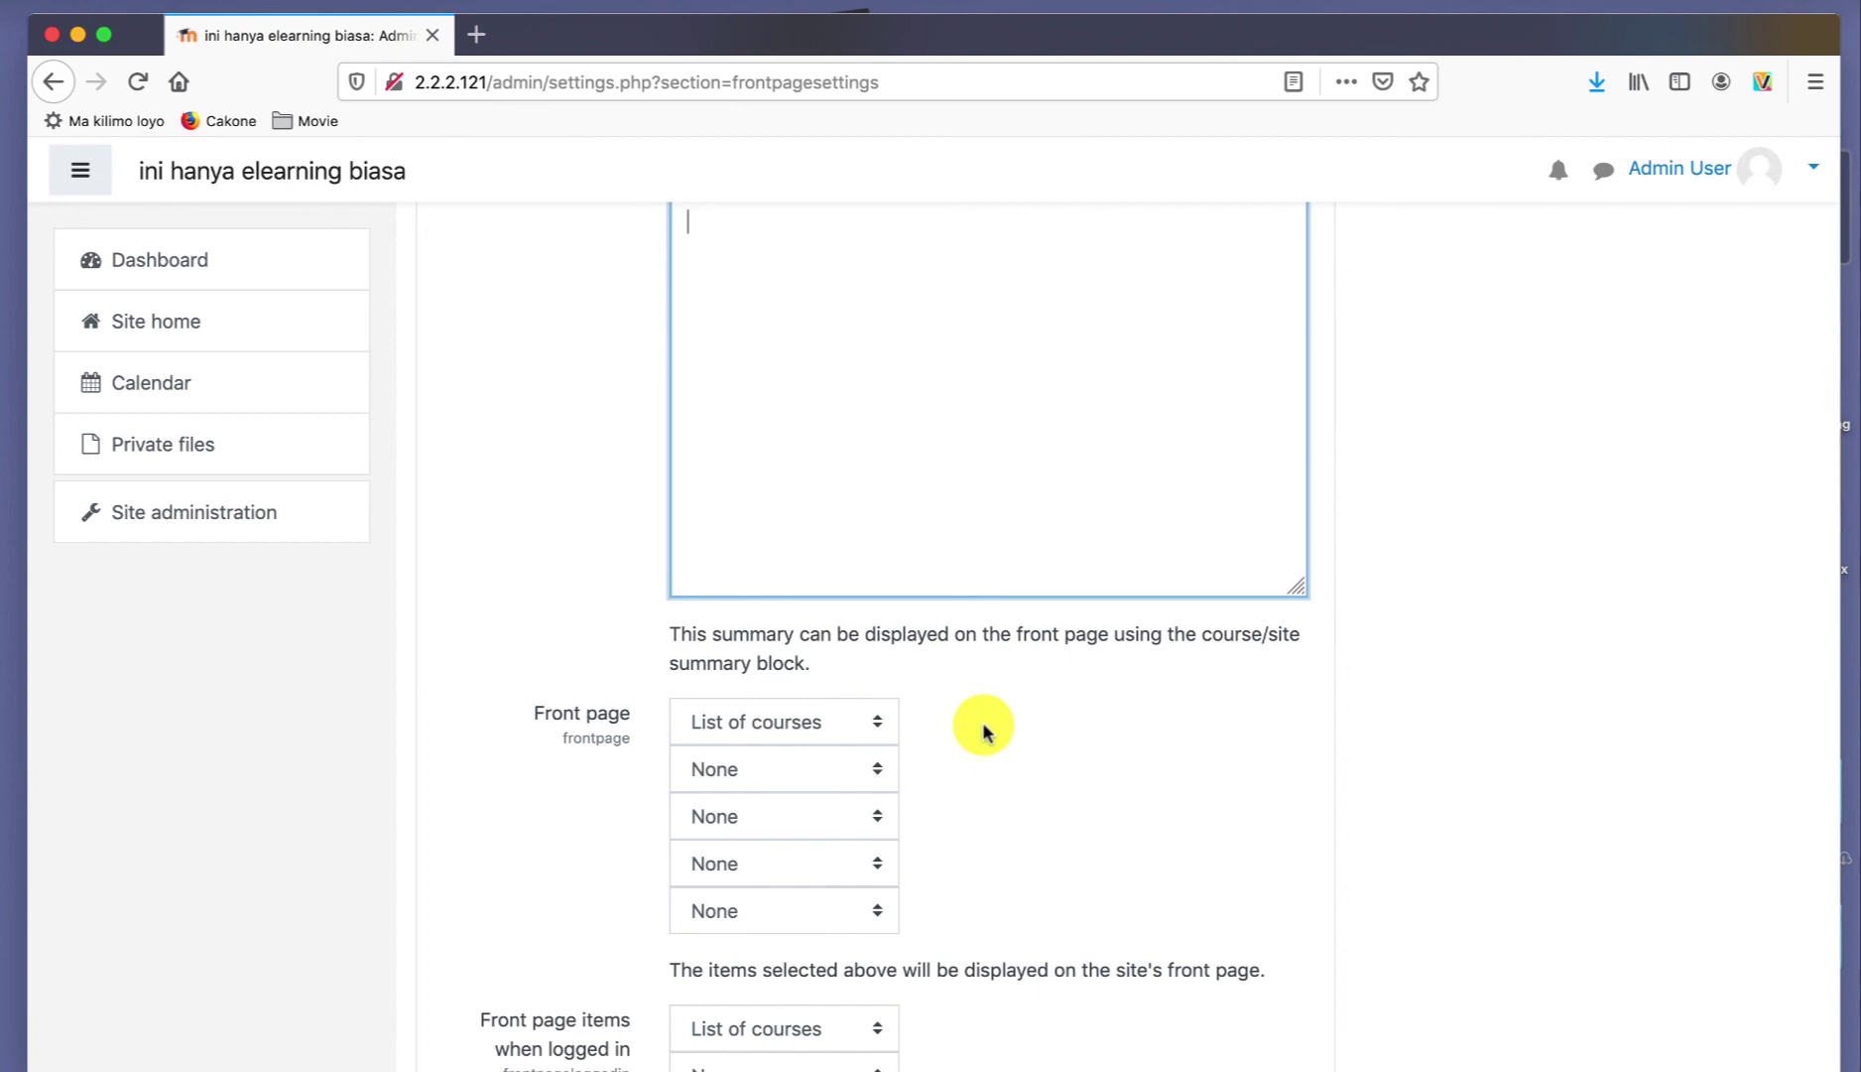
scroll(981, 721, down, 3)
scroll(978, 747, up, 2)
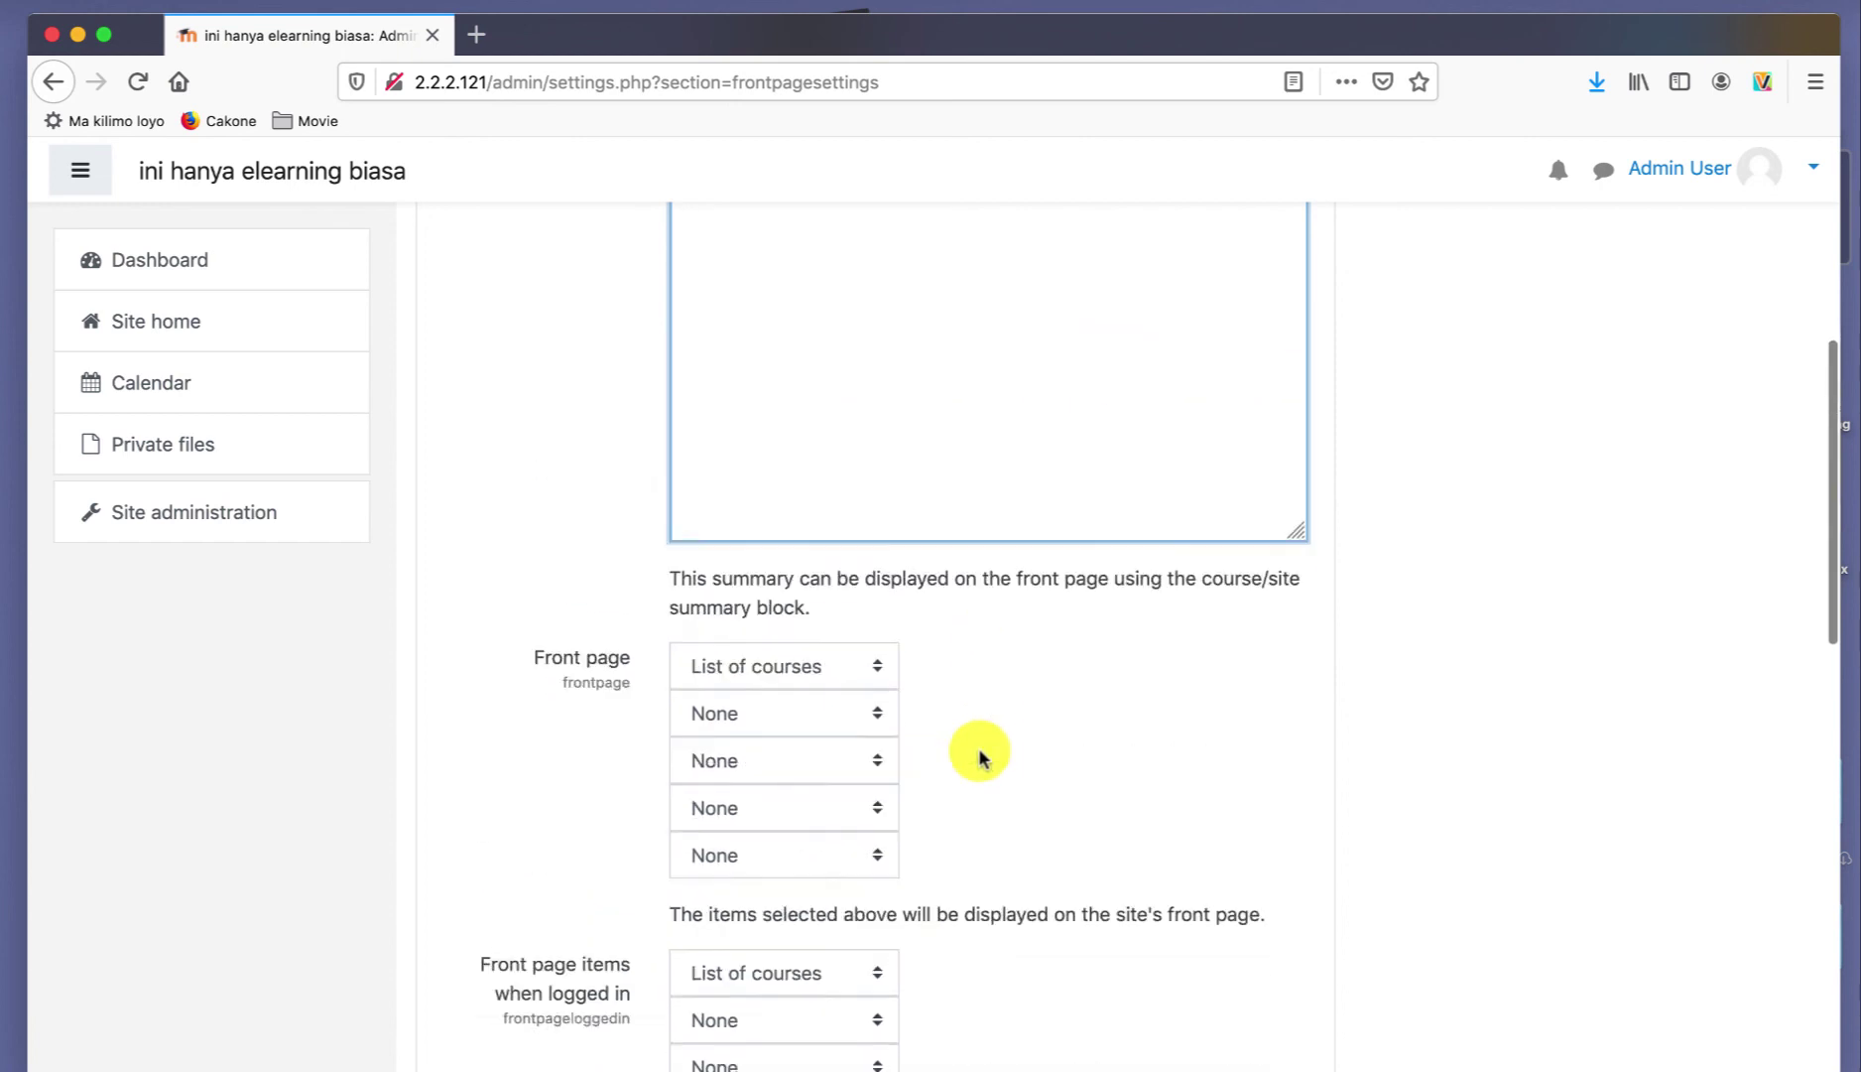
scroll(978, 747, up, 6)
click(1814, 169)
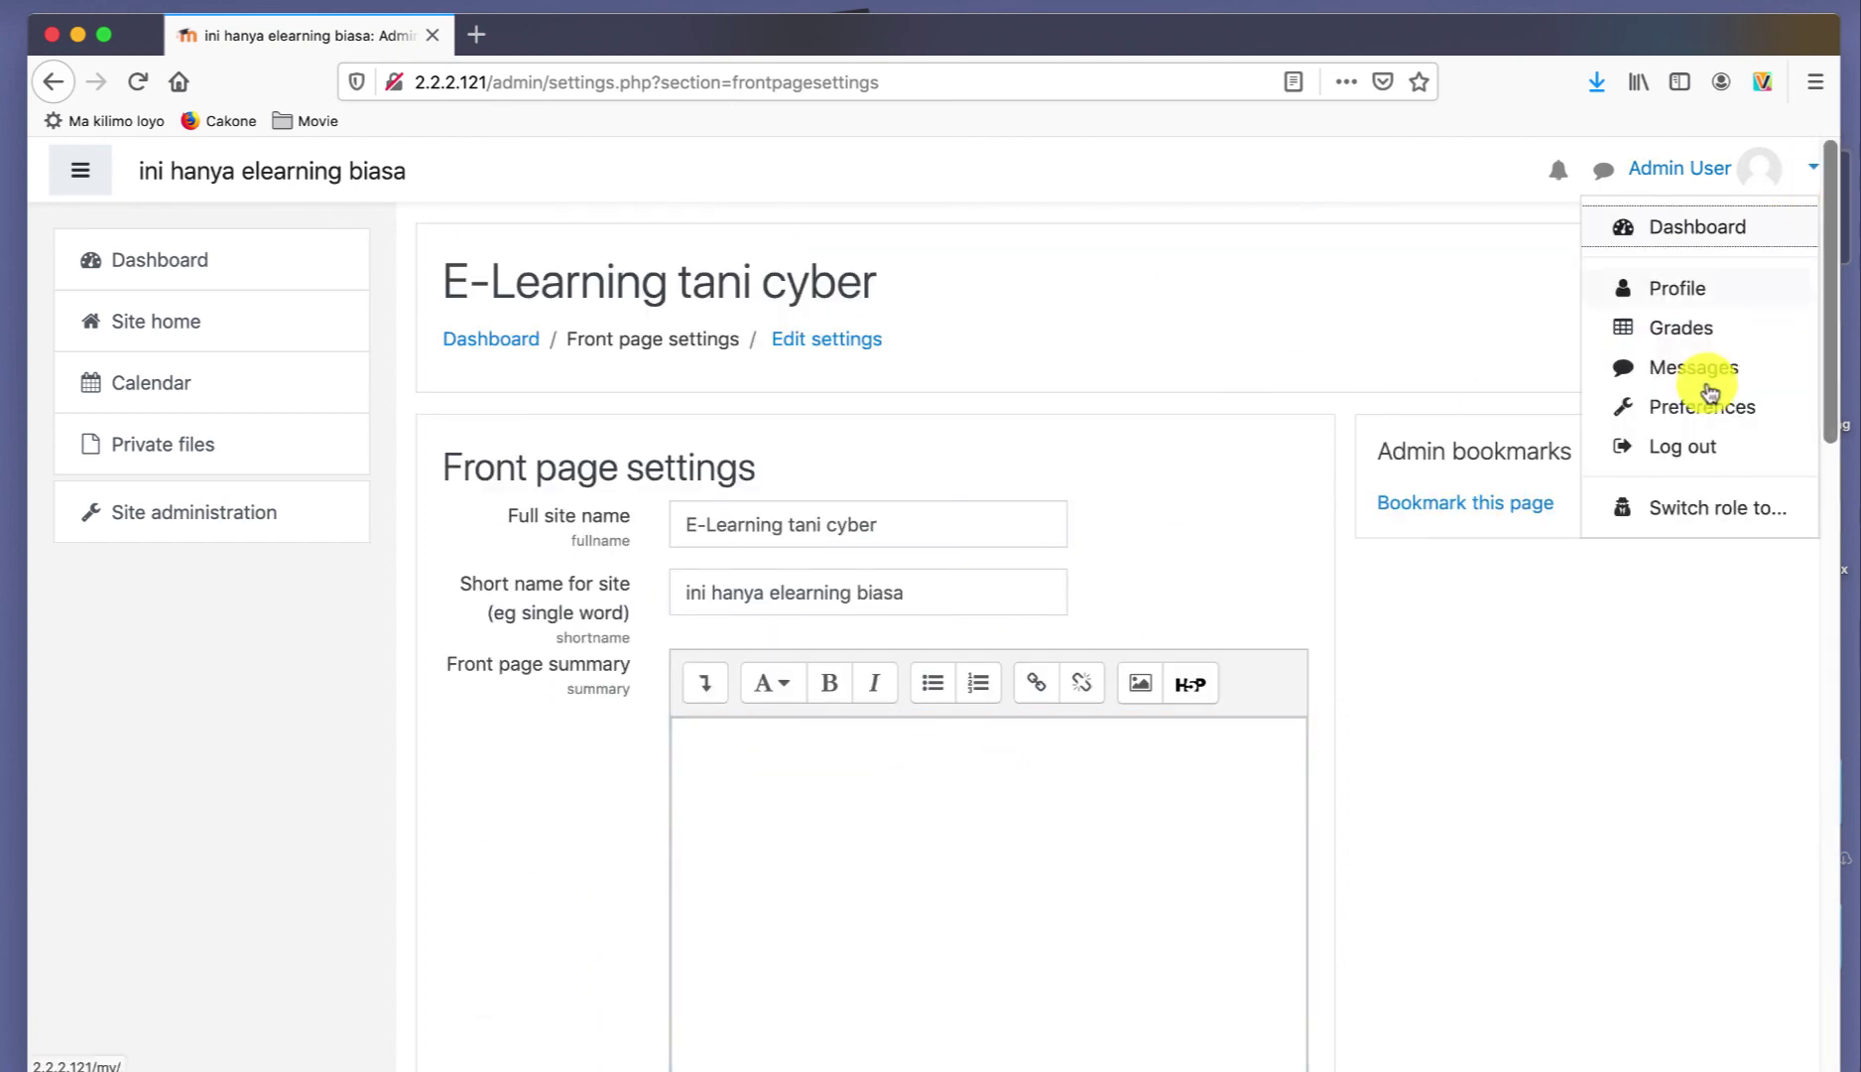
click(1687, 447)
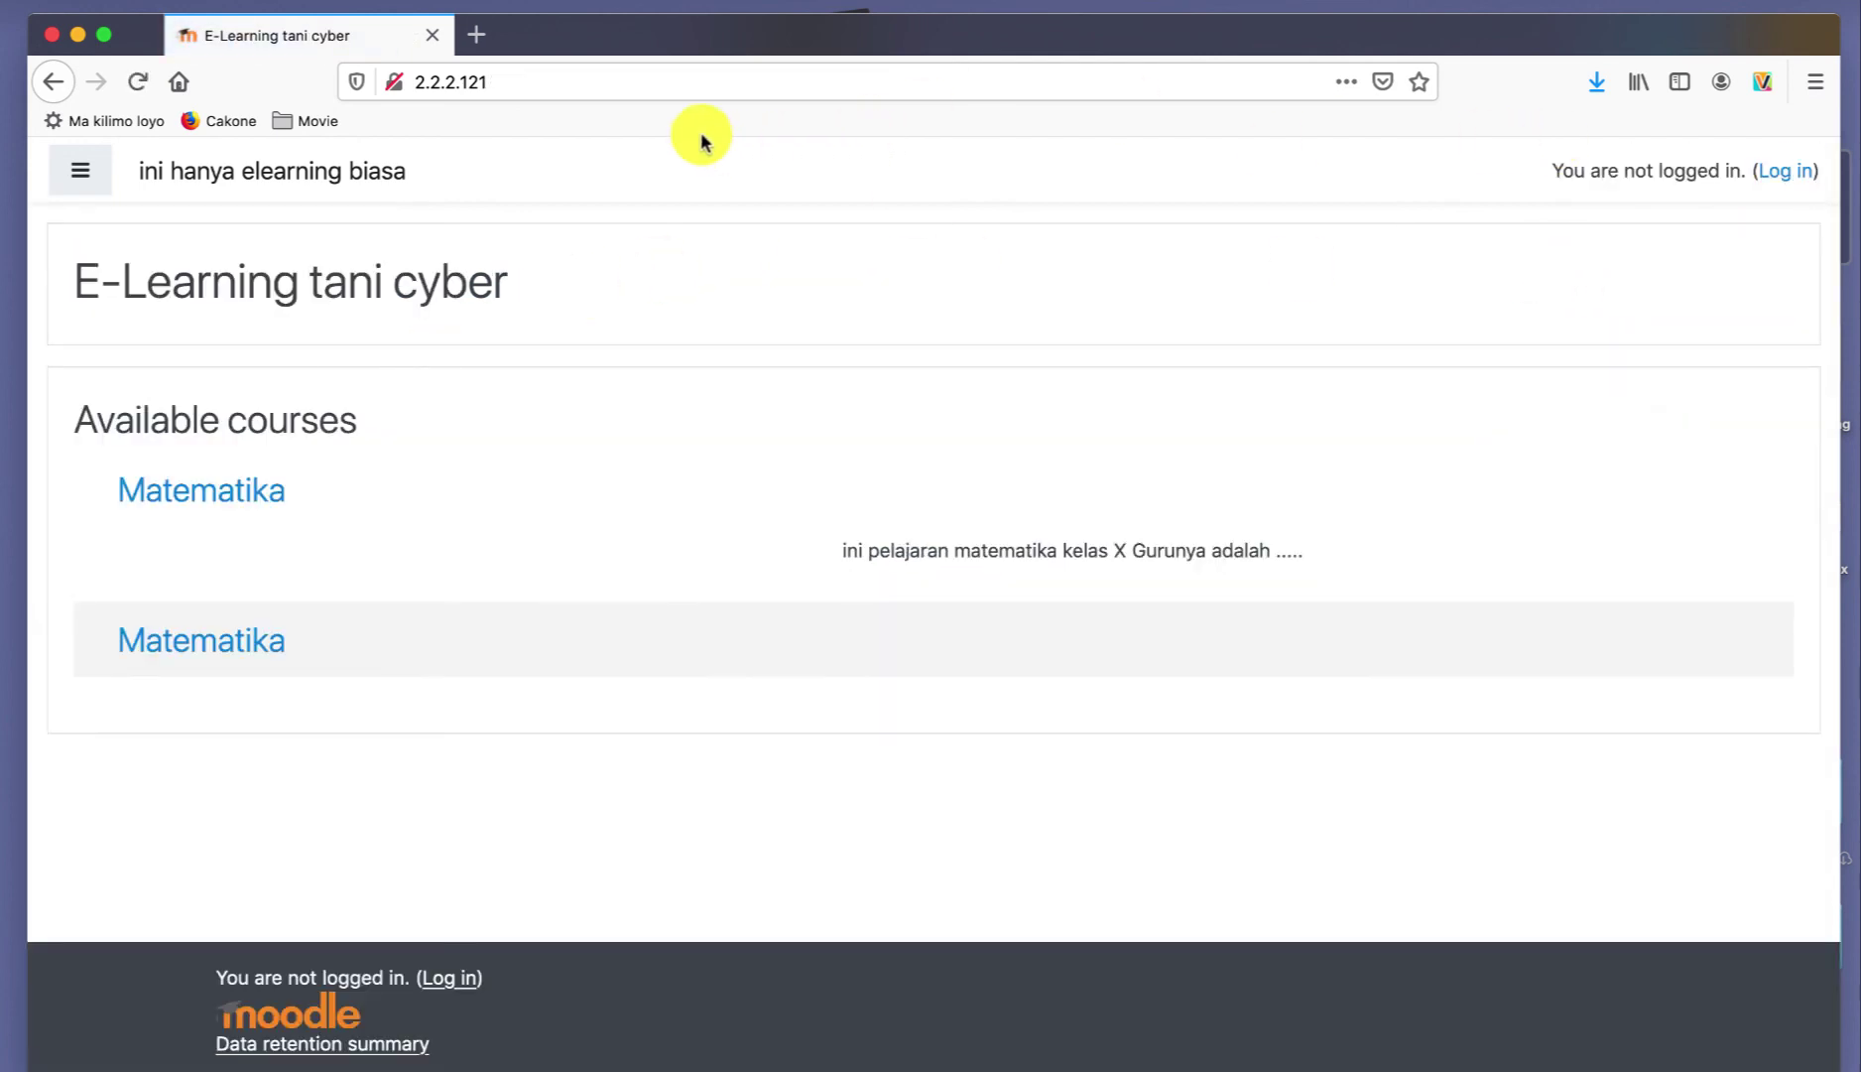
- View the site home page while logged out and examine the description of the first Matematika course
click(80, 171)
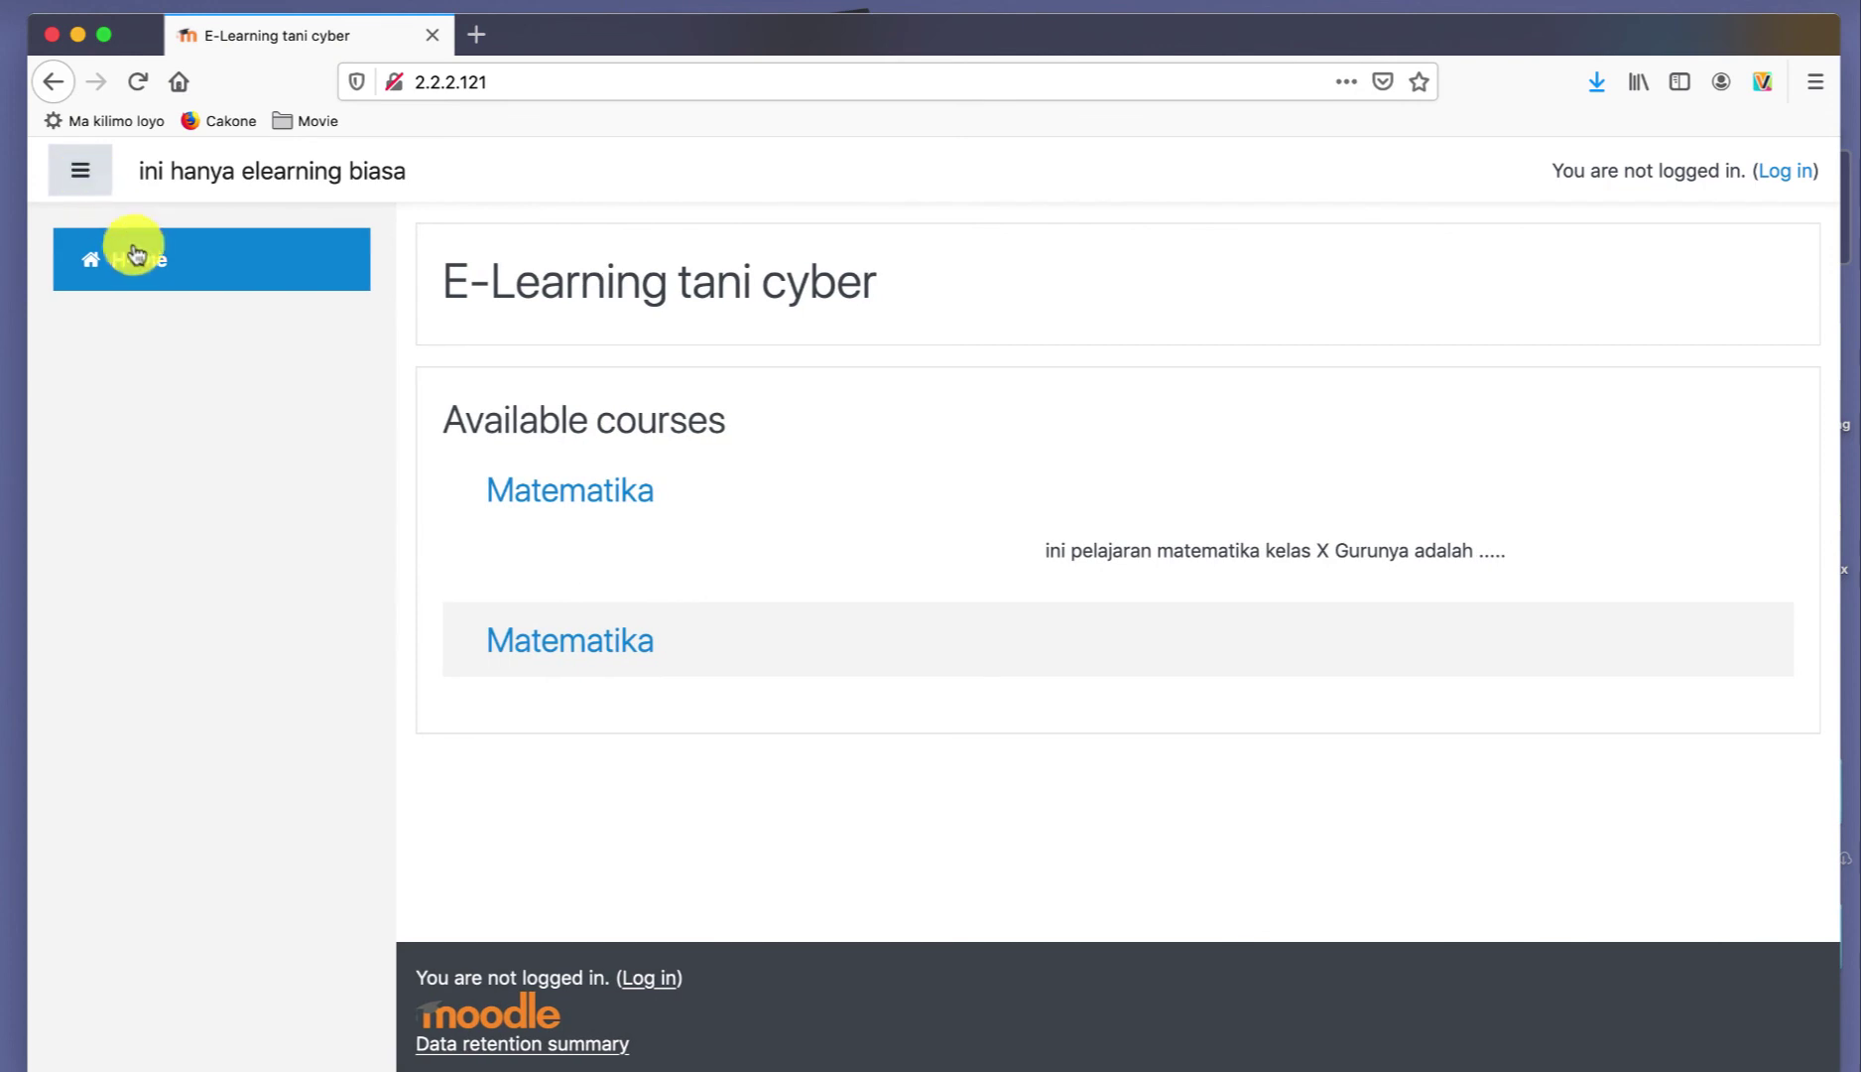
click(136, 256)
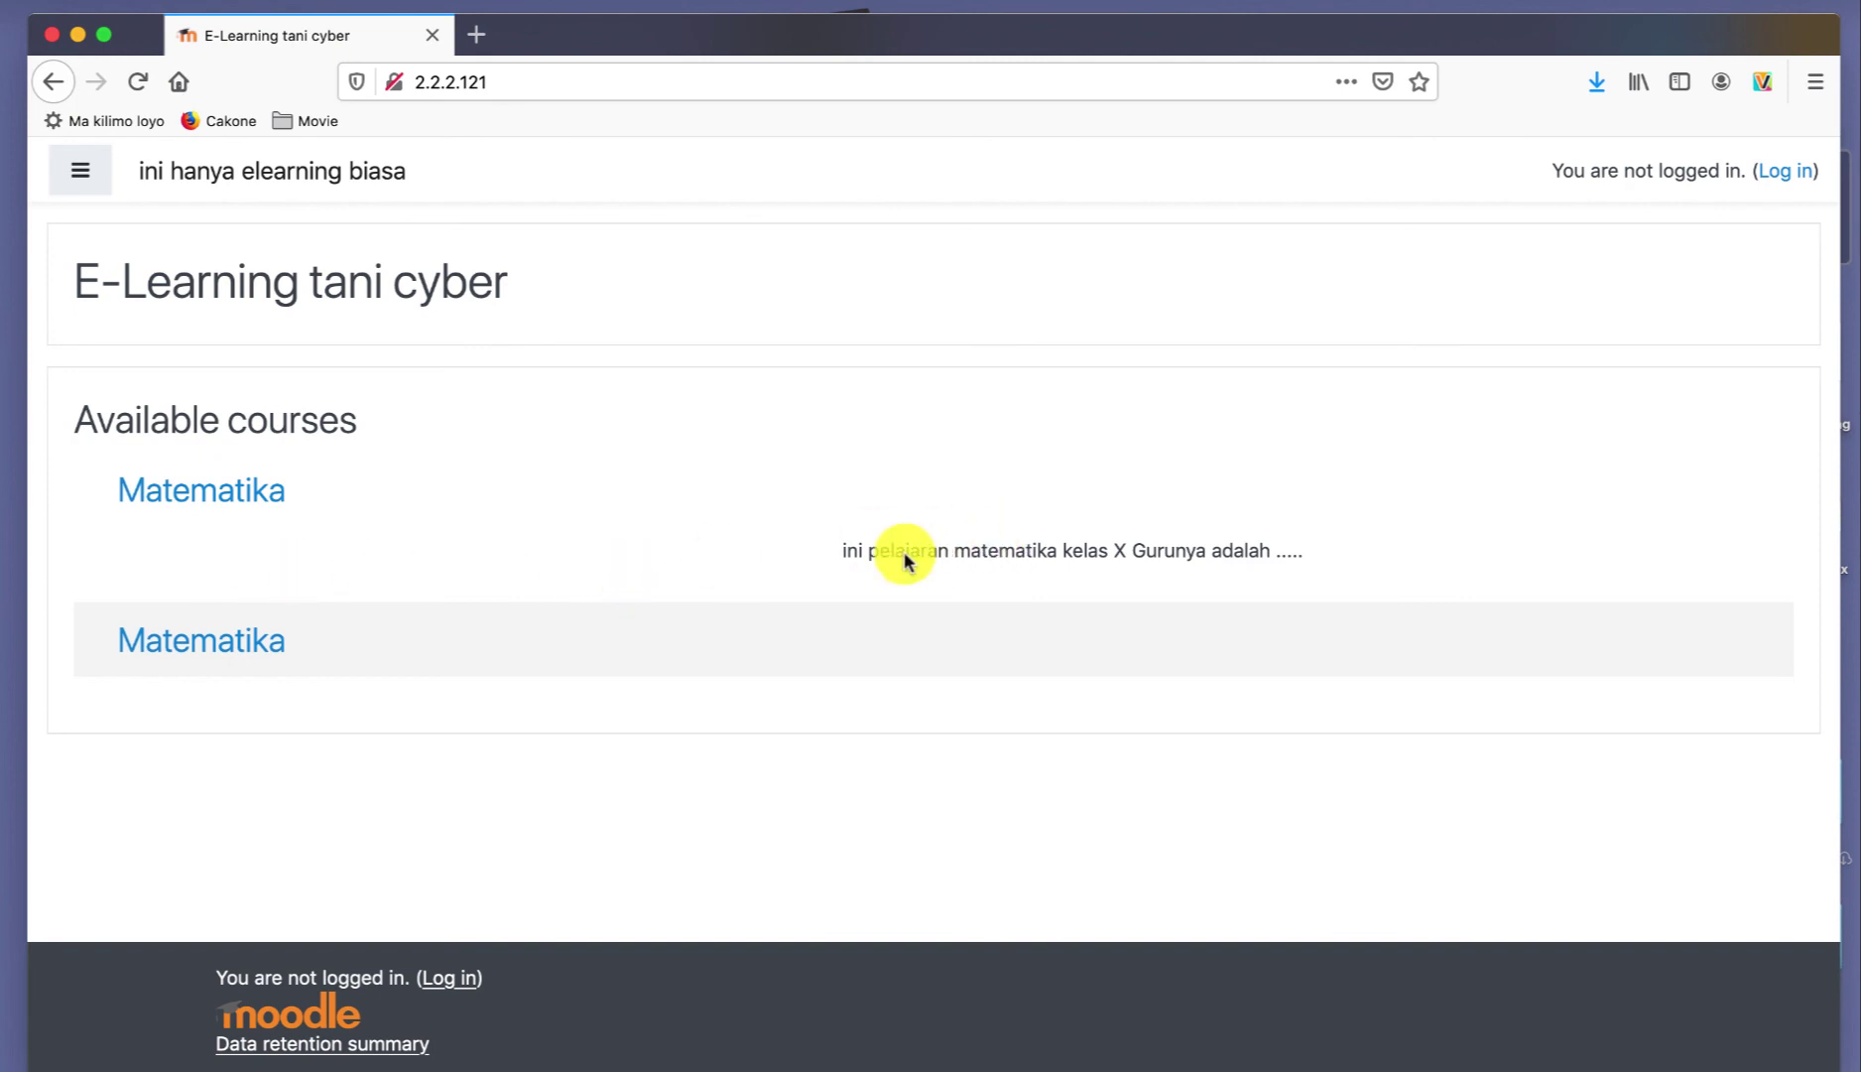
drag(844, 557, 1333, 560)
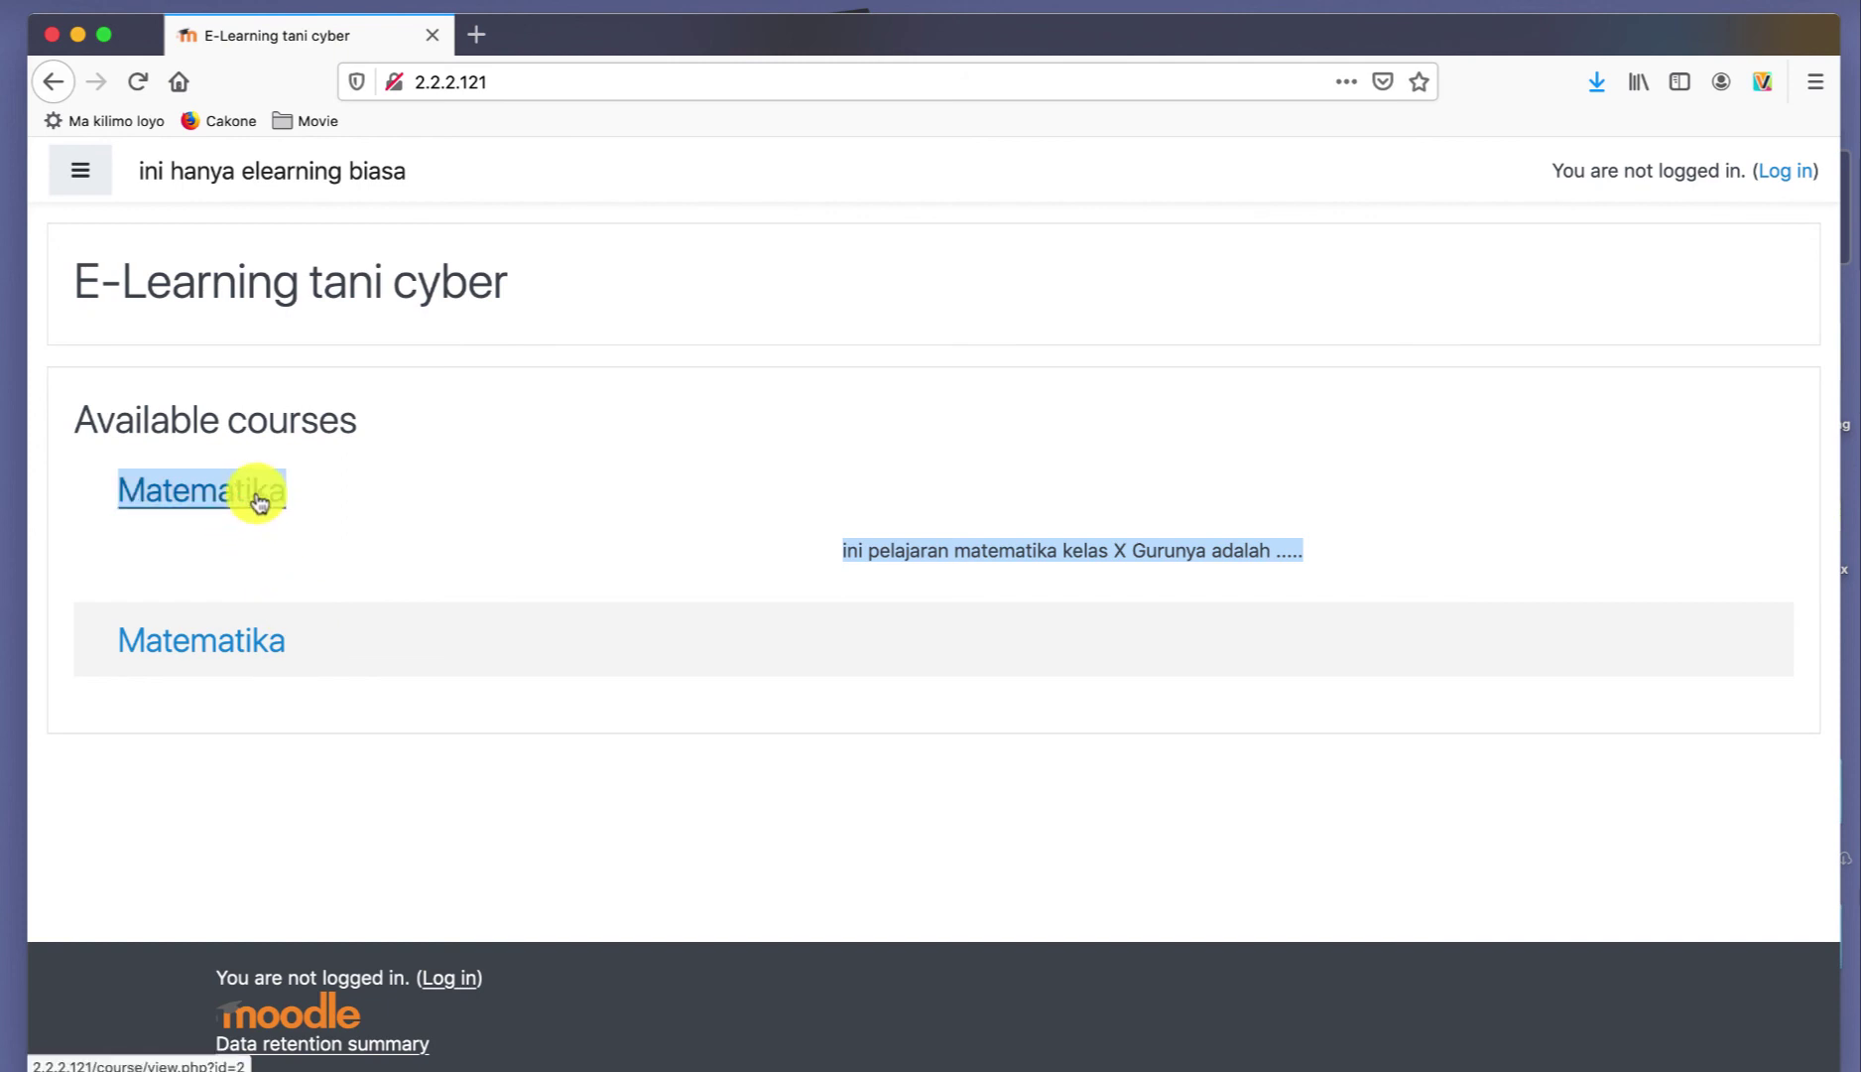
click(468, 519)
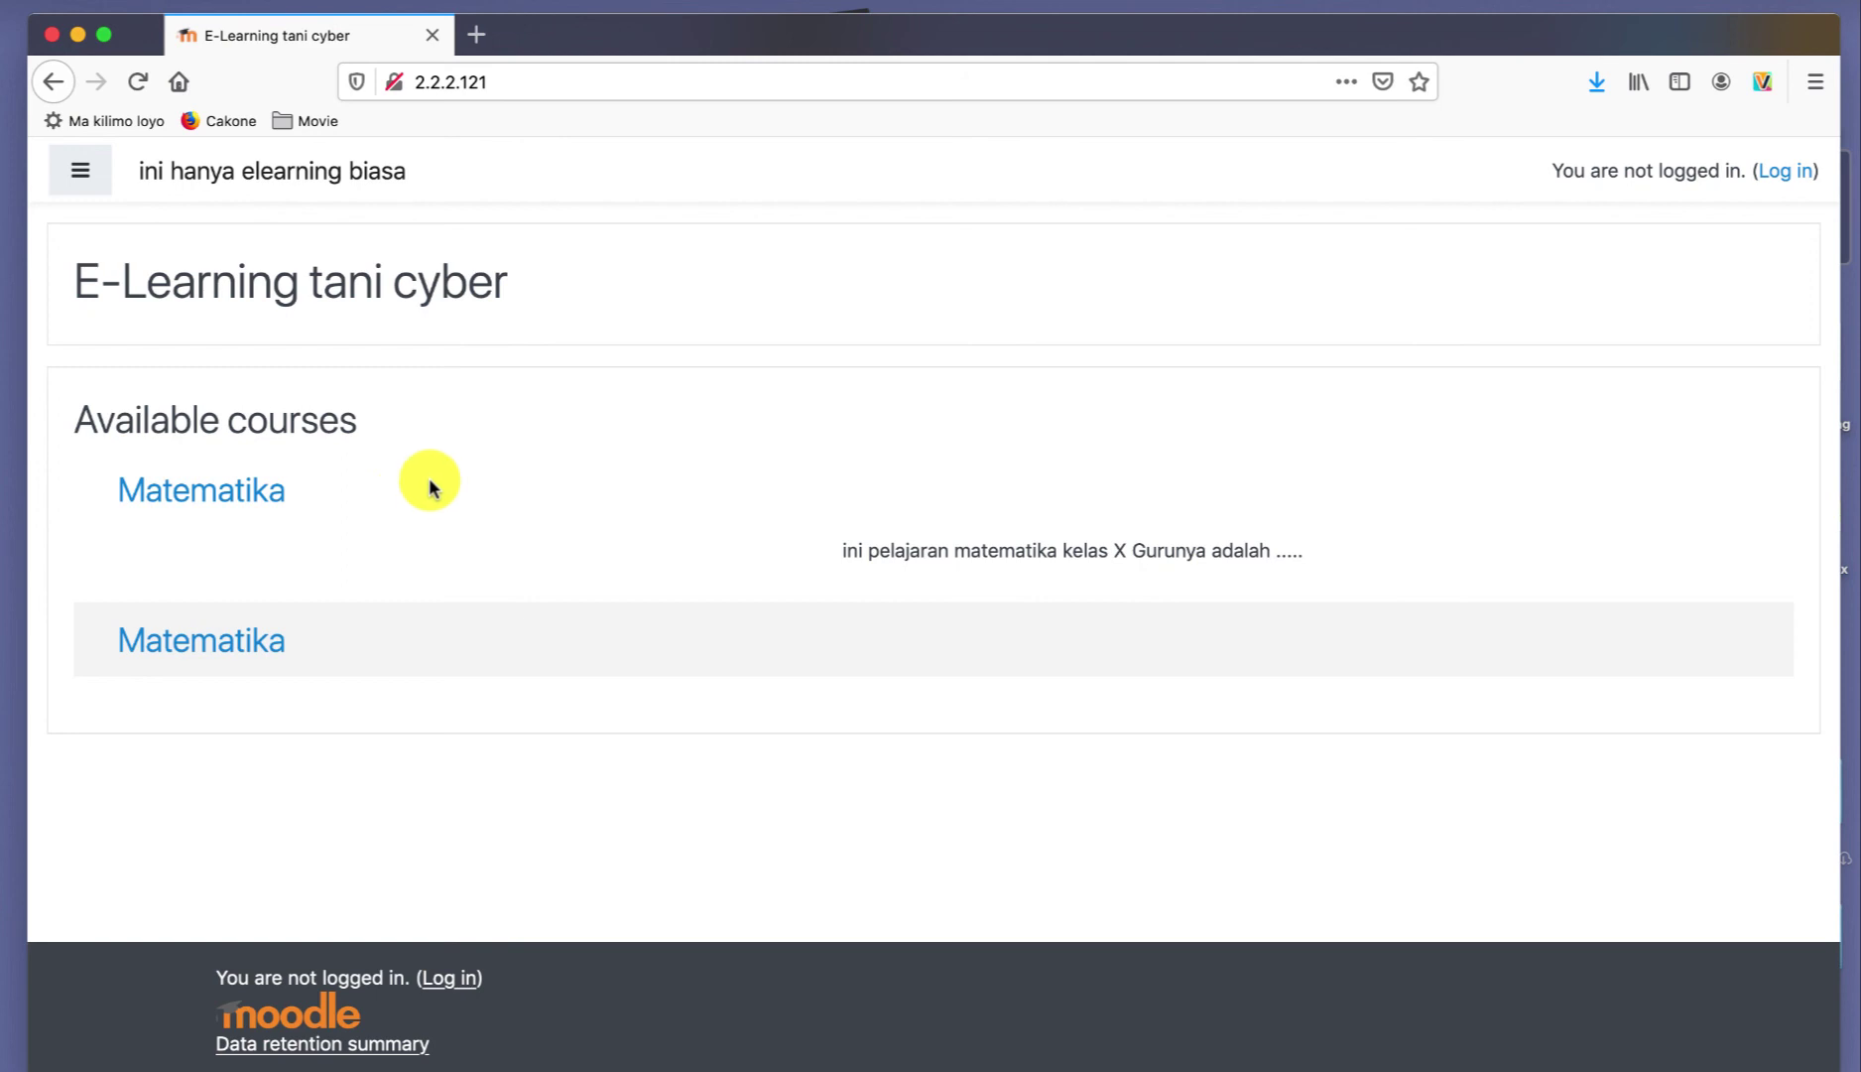
- Log in to the site with the enrolled user's username and password, declining to save the login in the browser
click(1796, 179)
click(833, 368)
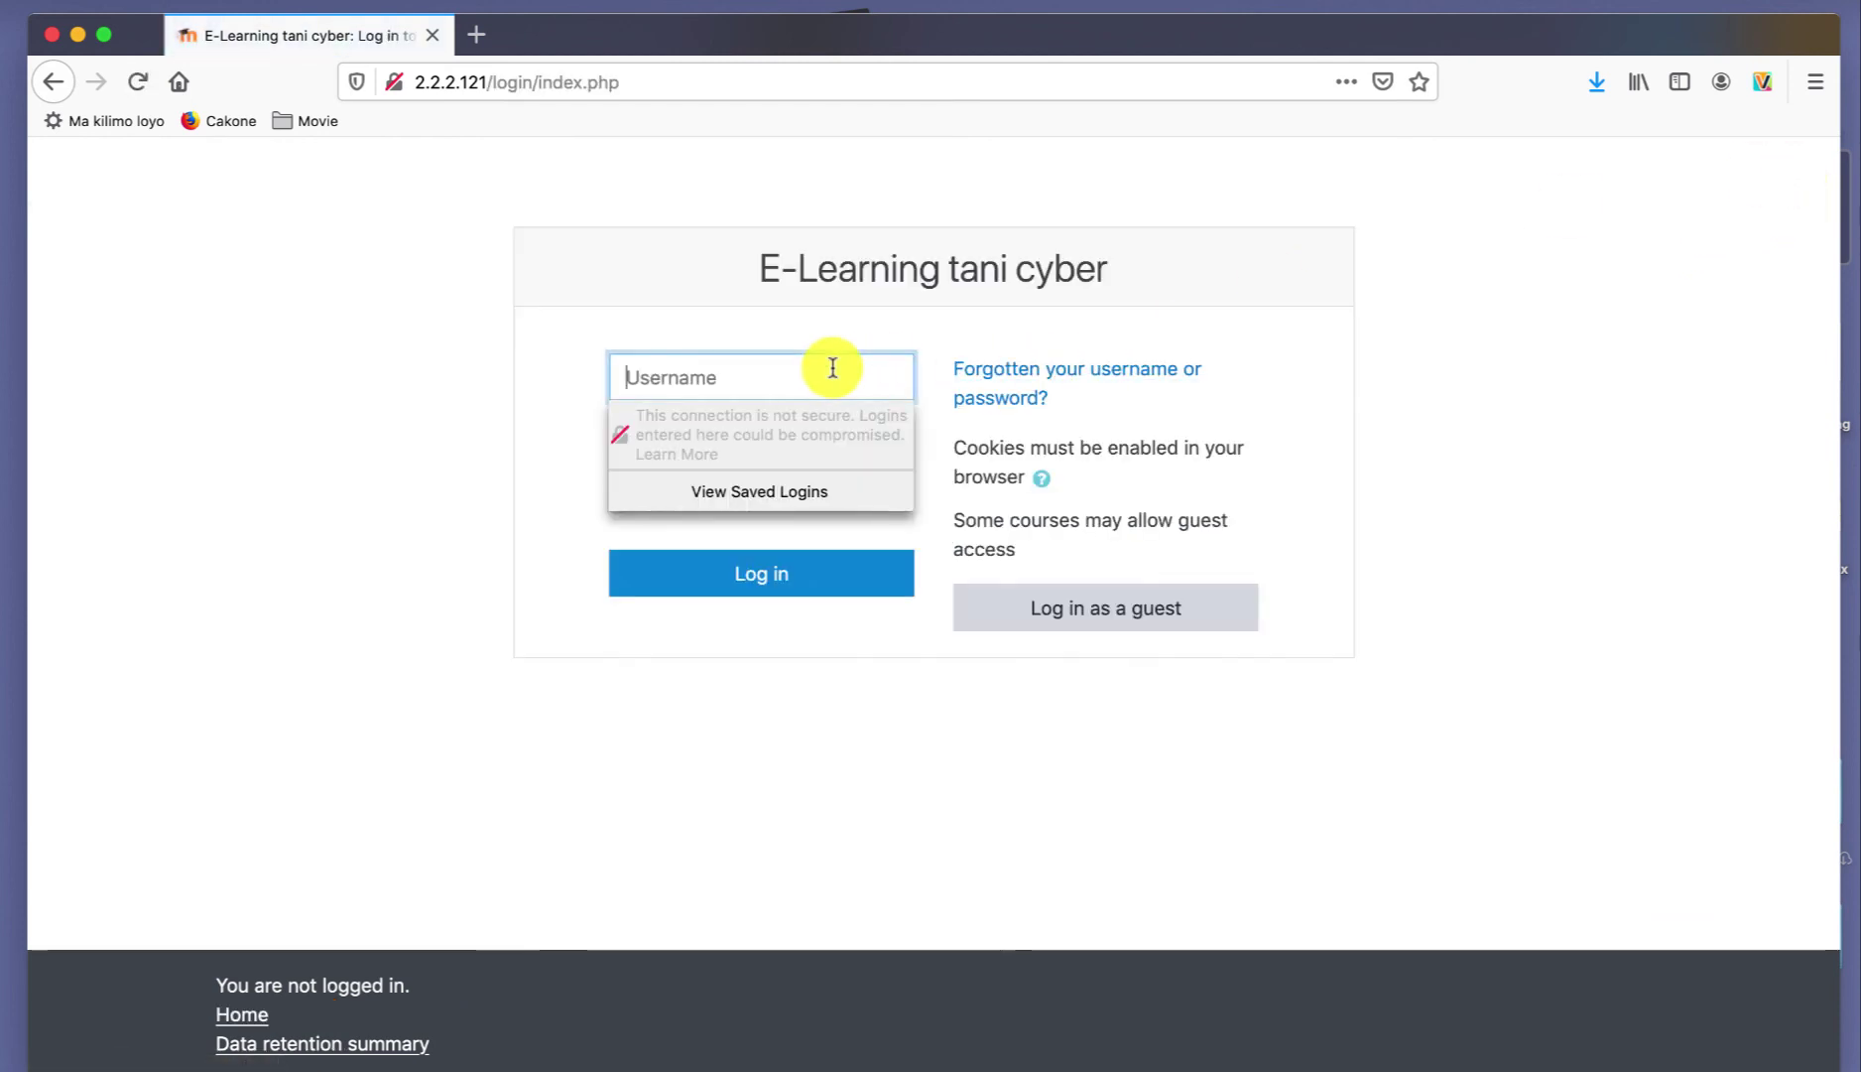
text(neil)
key(Tab)
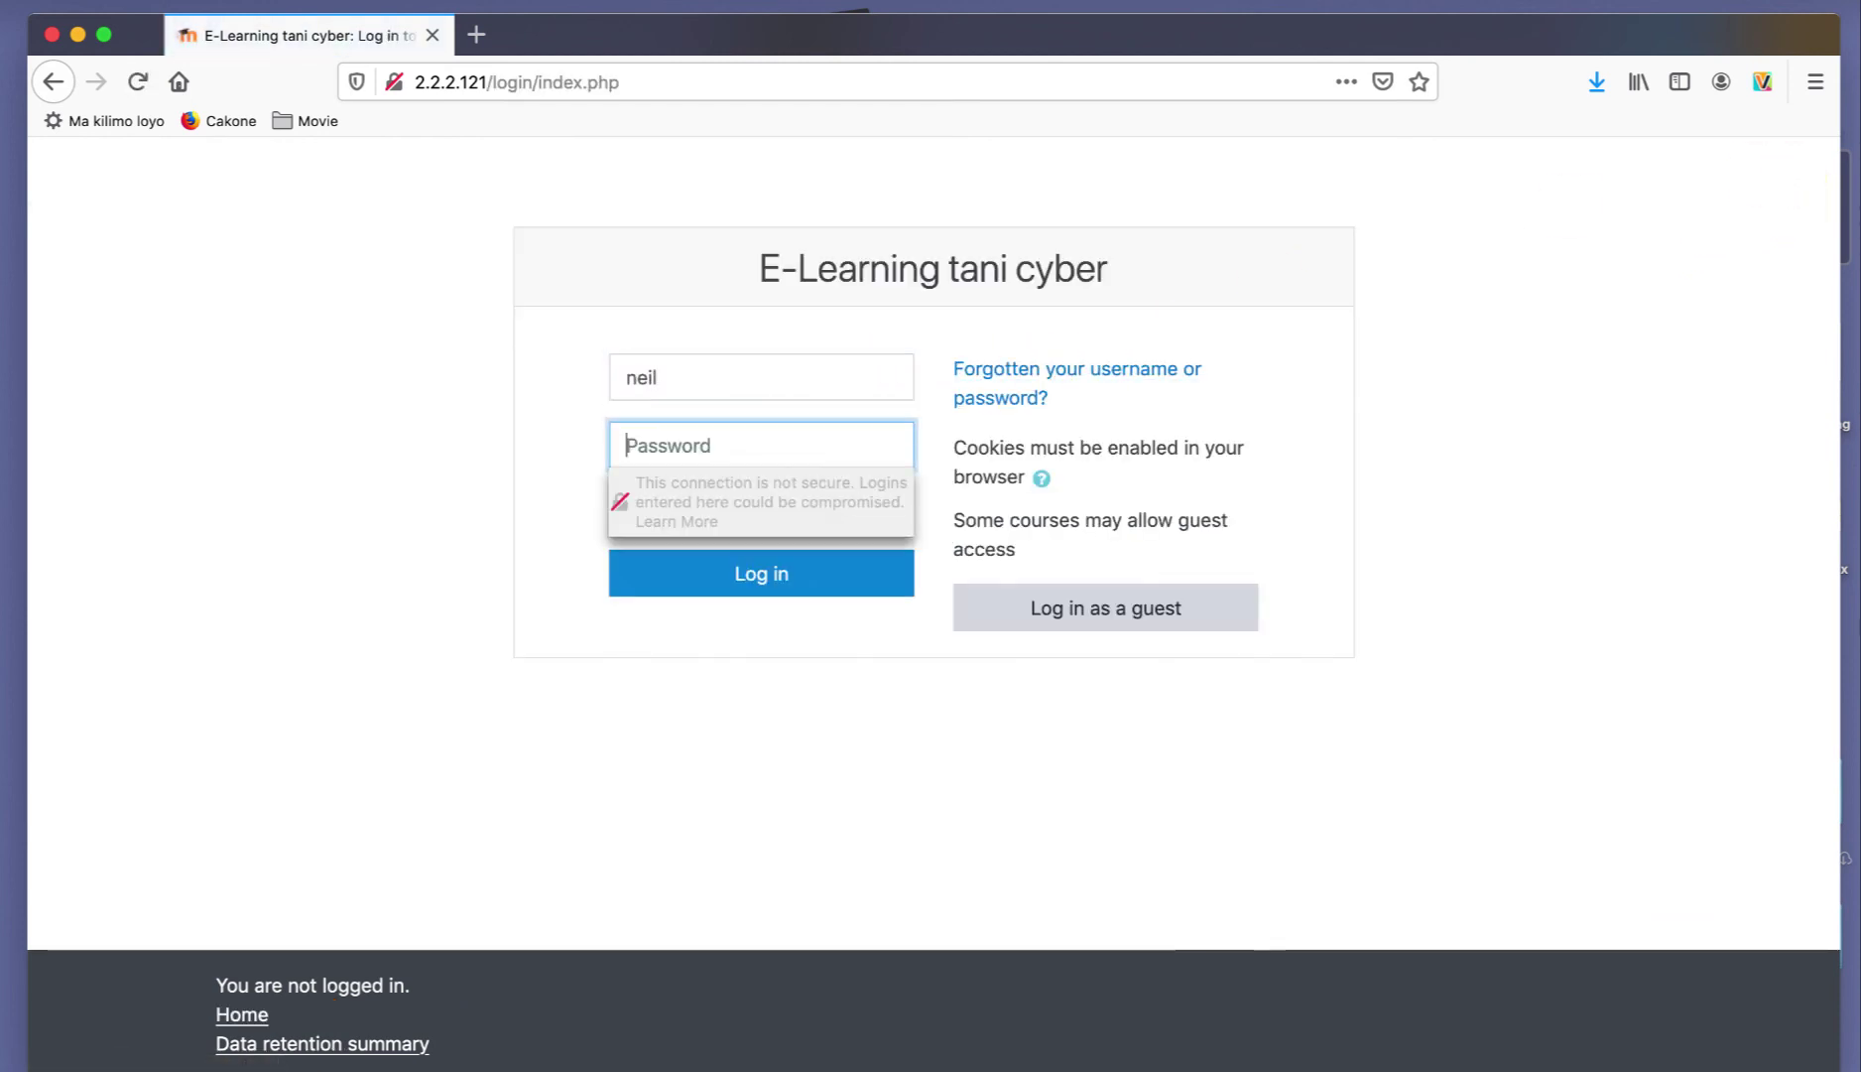
text(*********)
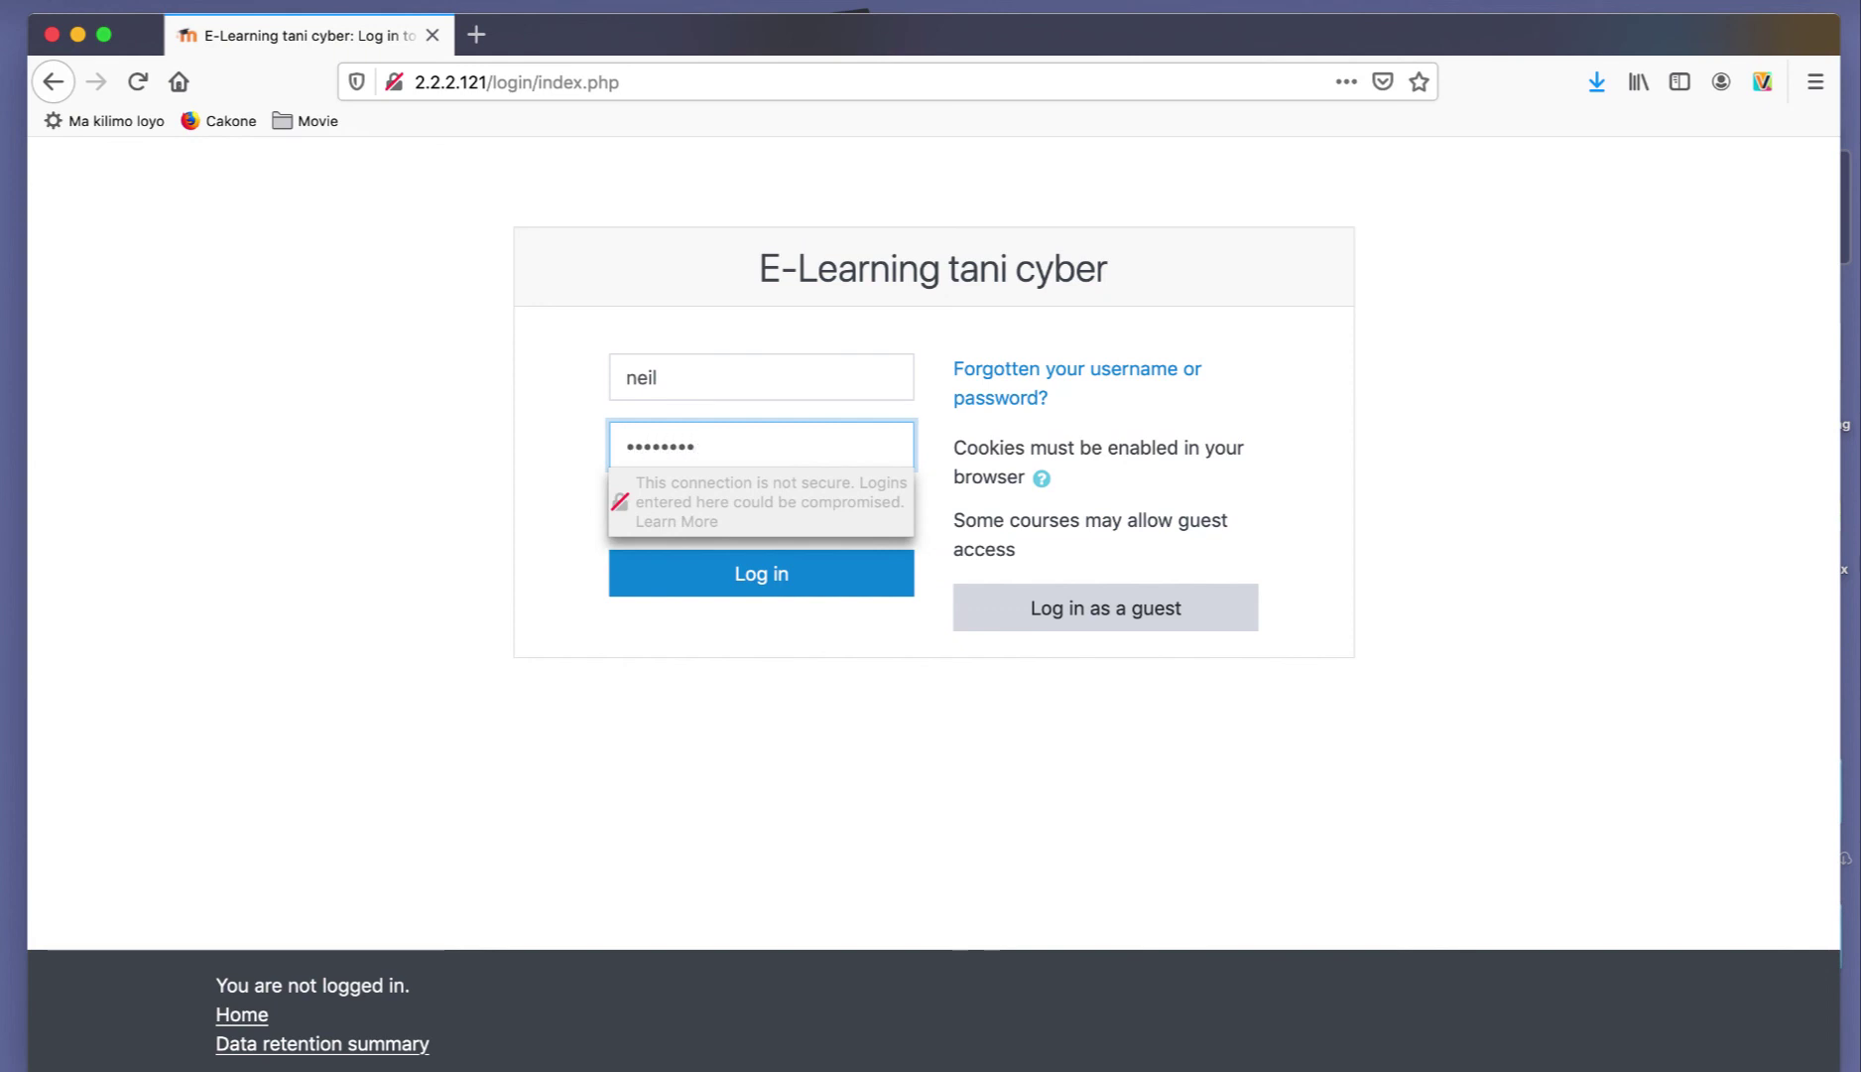
text(***)
click(790, 575)
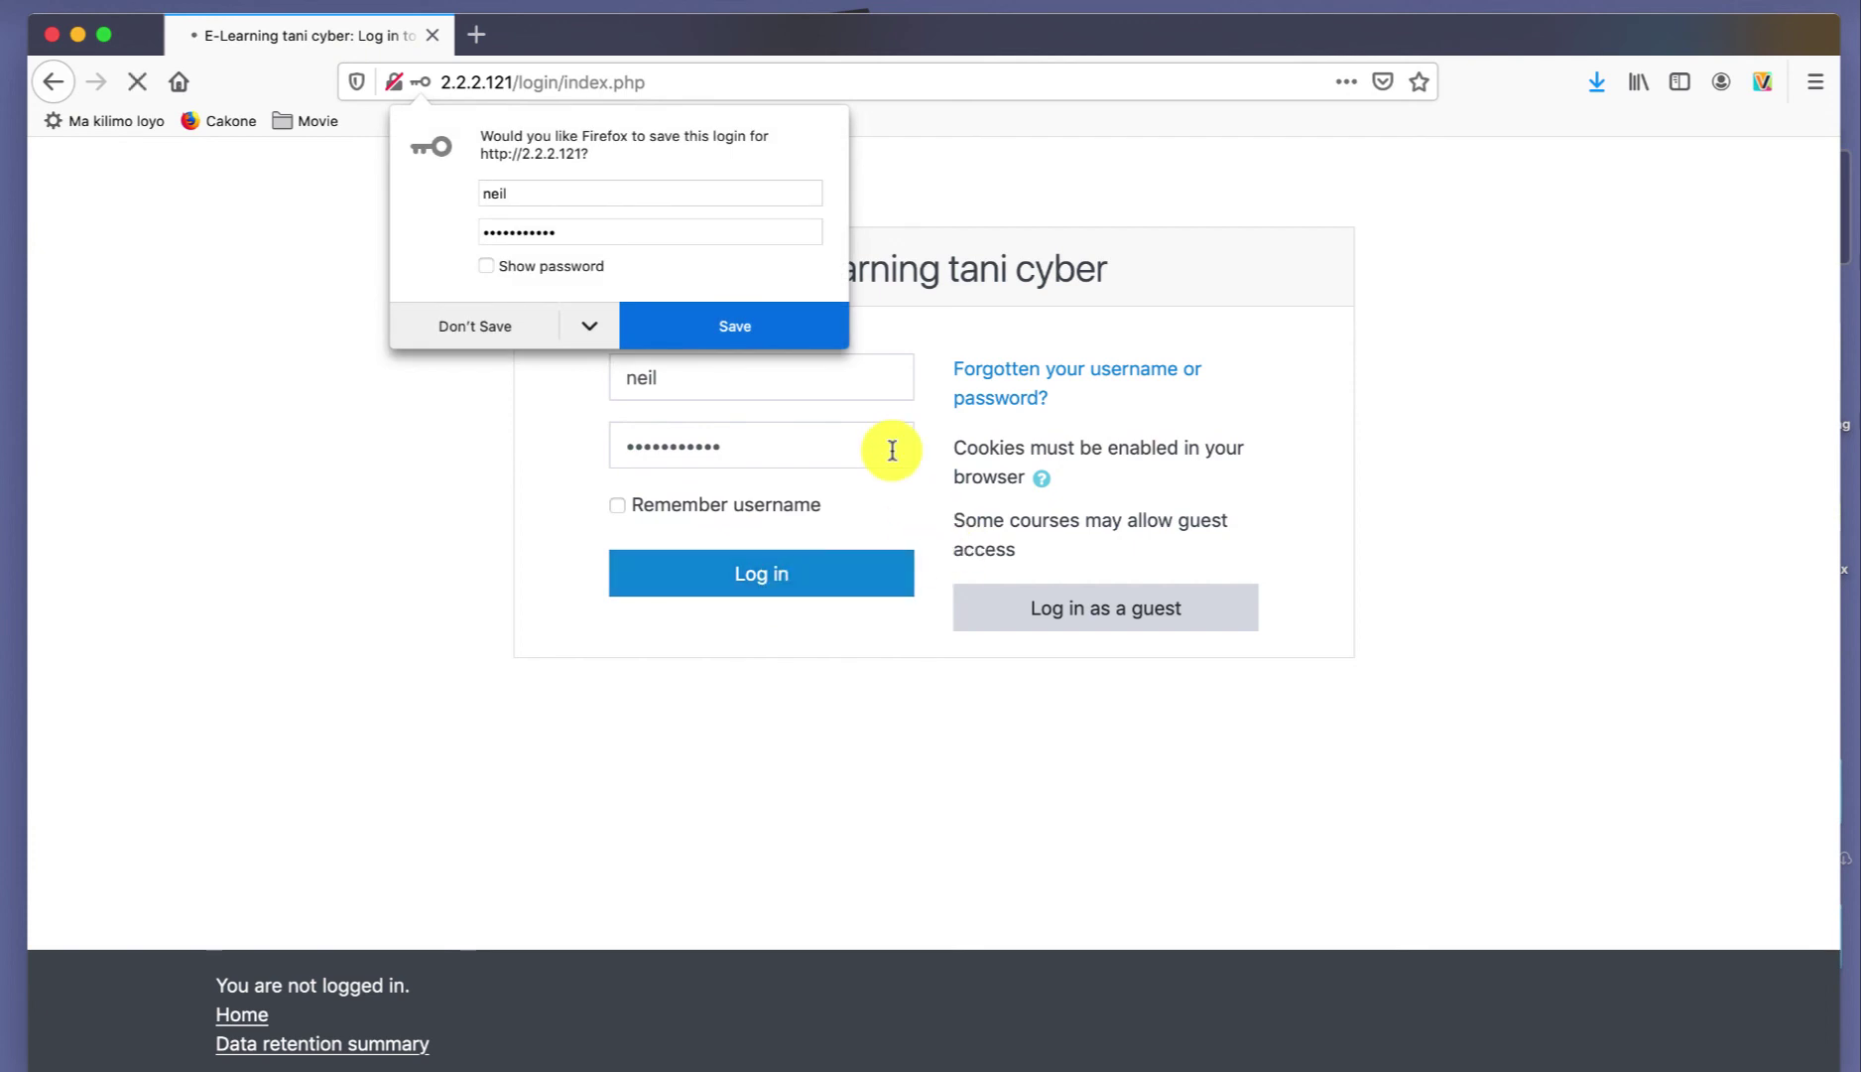
click(504, 335)
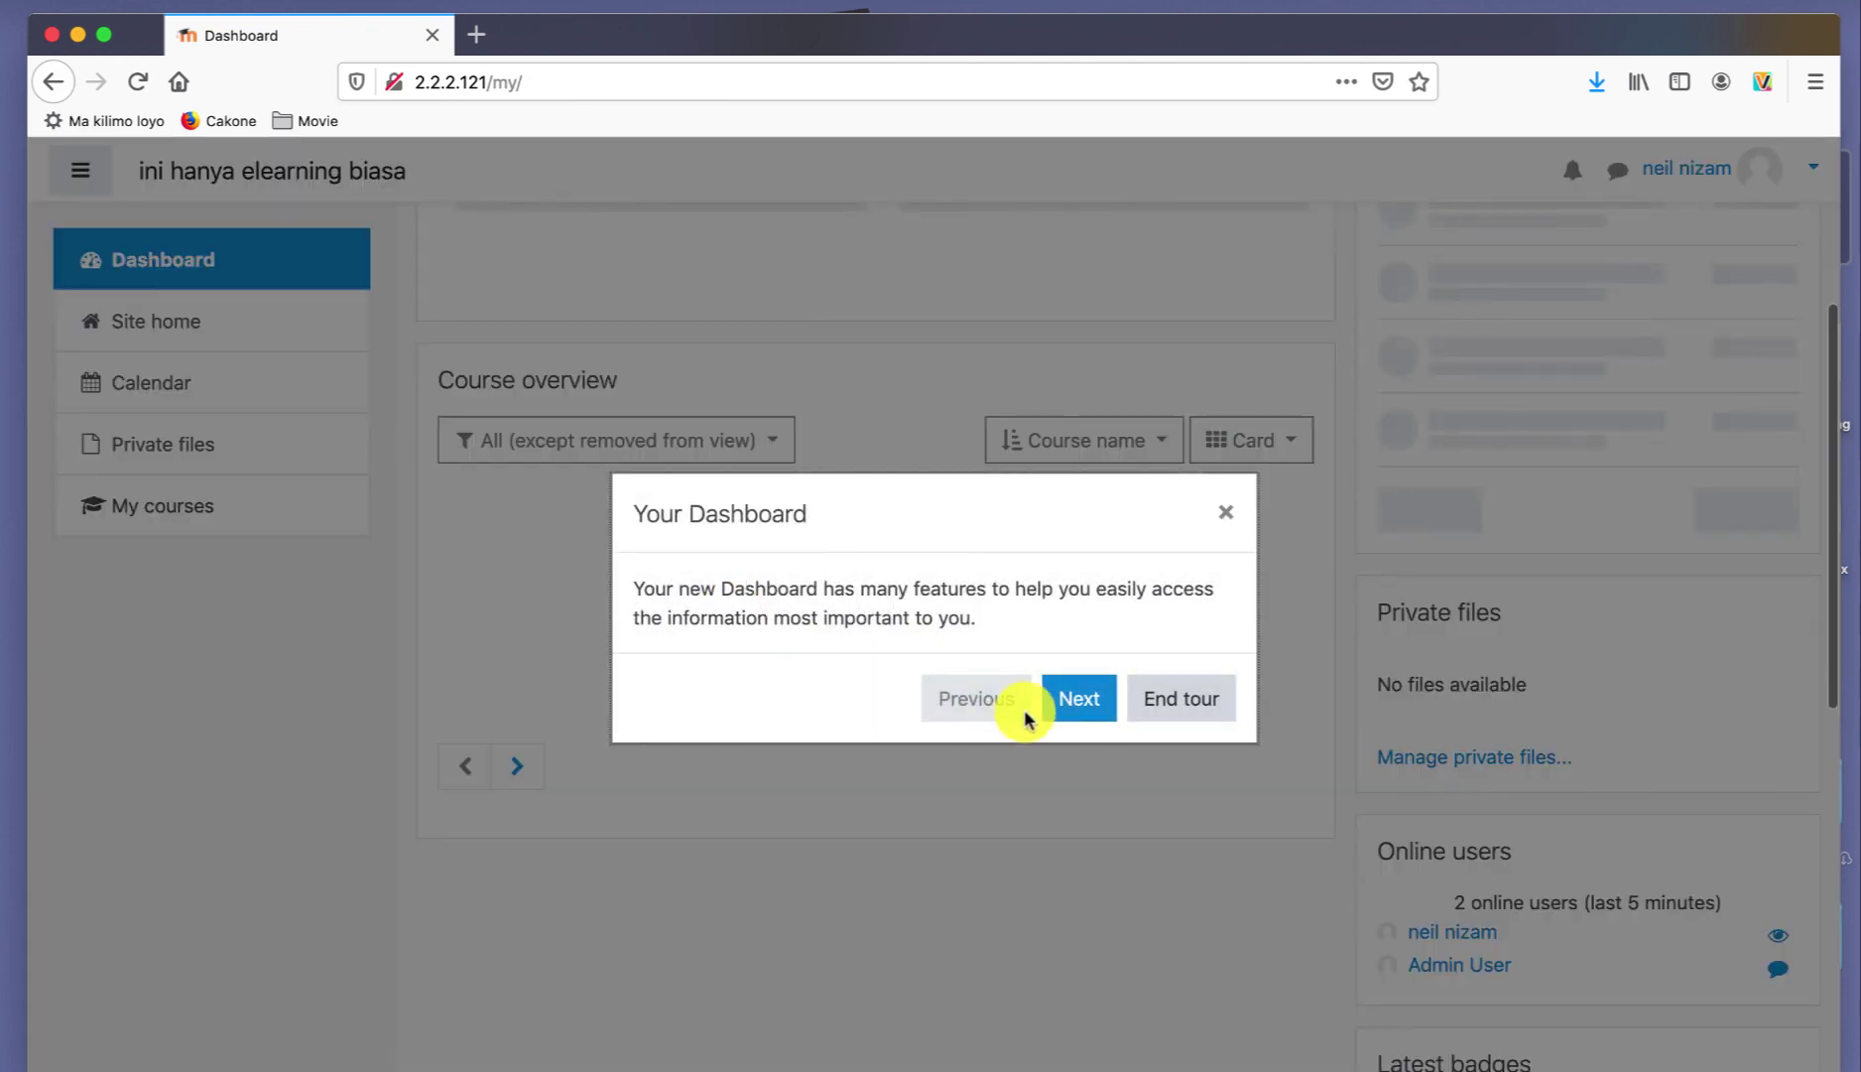
- Open the Kelas X Matematika course from the dashboard's course overview, ending the introductory tours
click(1172, 697)
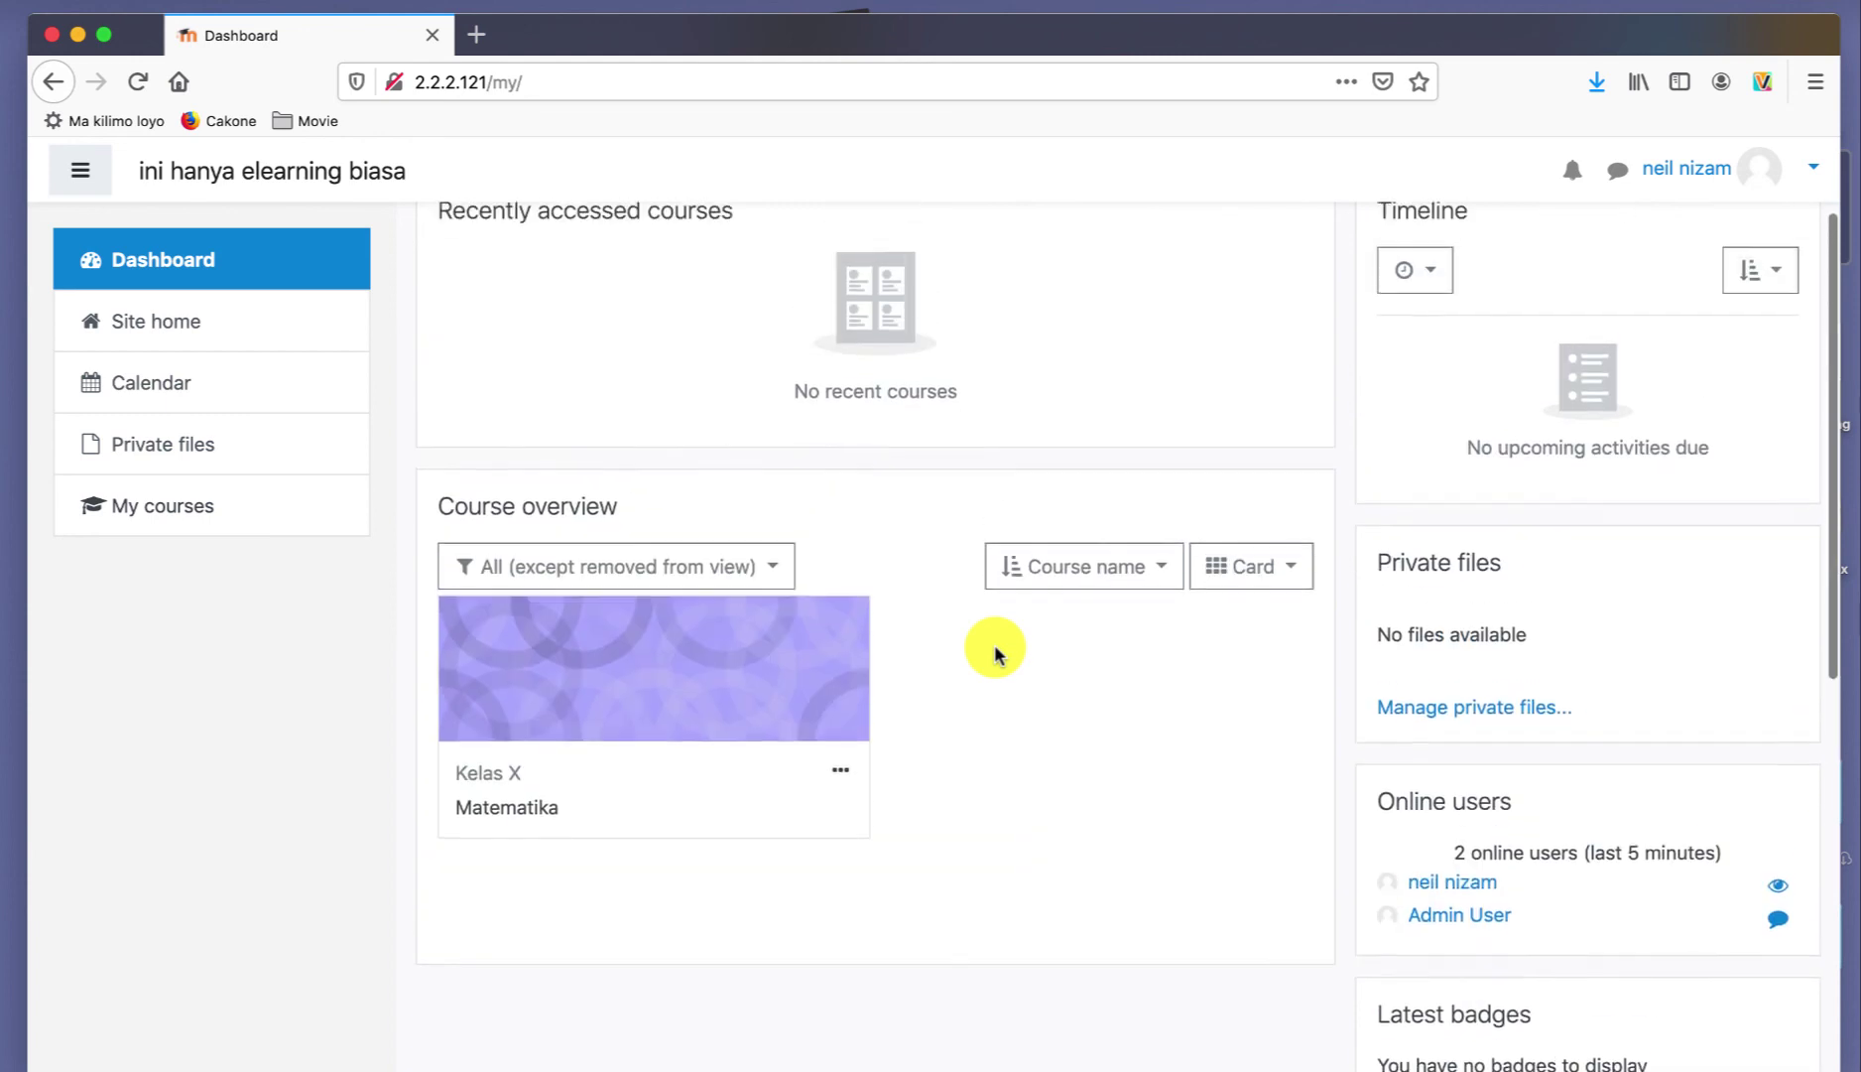
scroll(994, 650, up, 1)
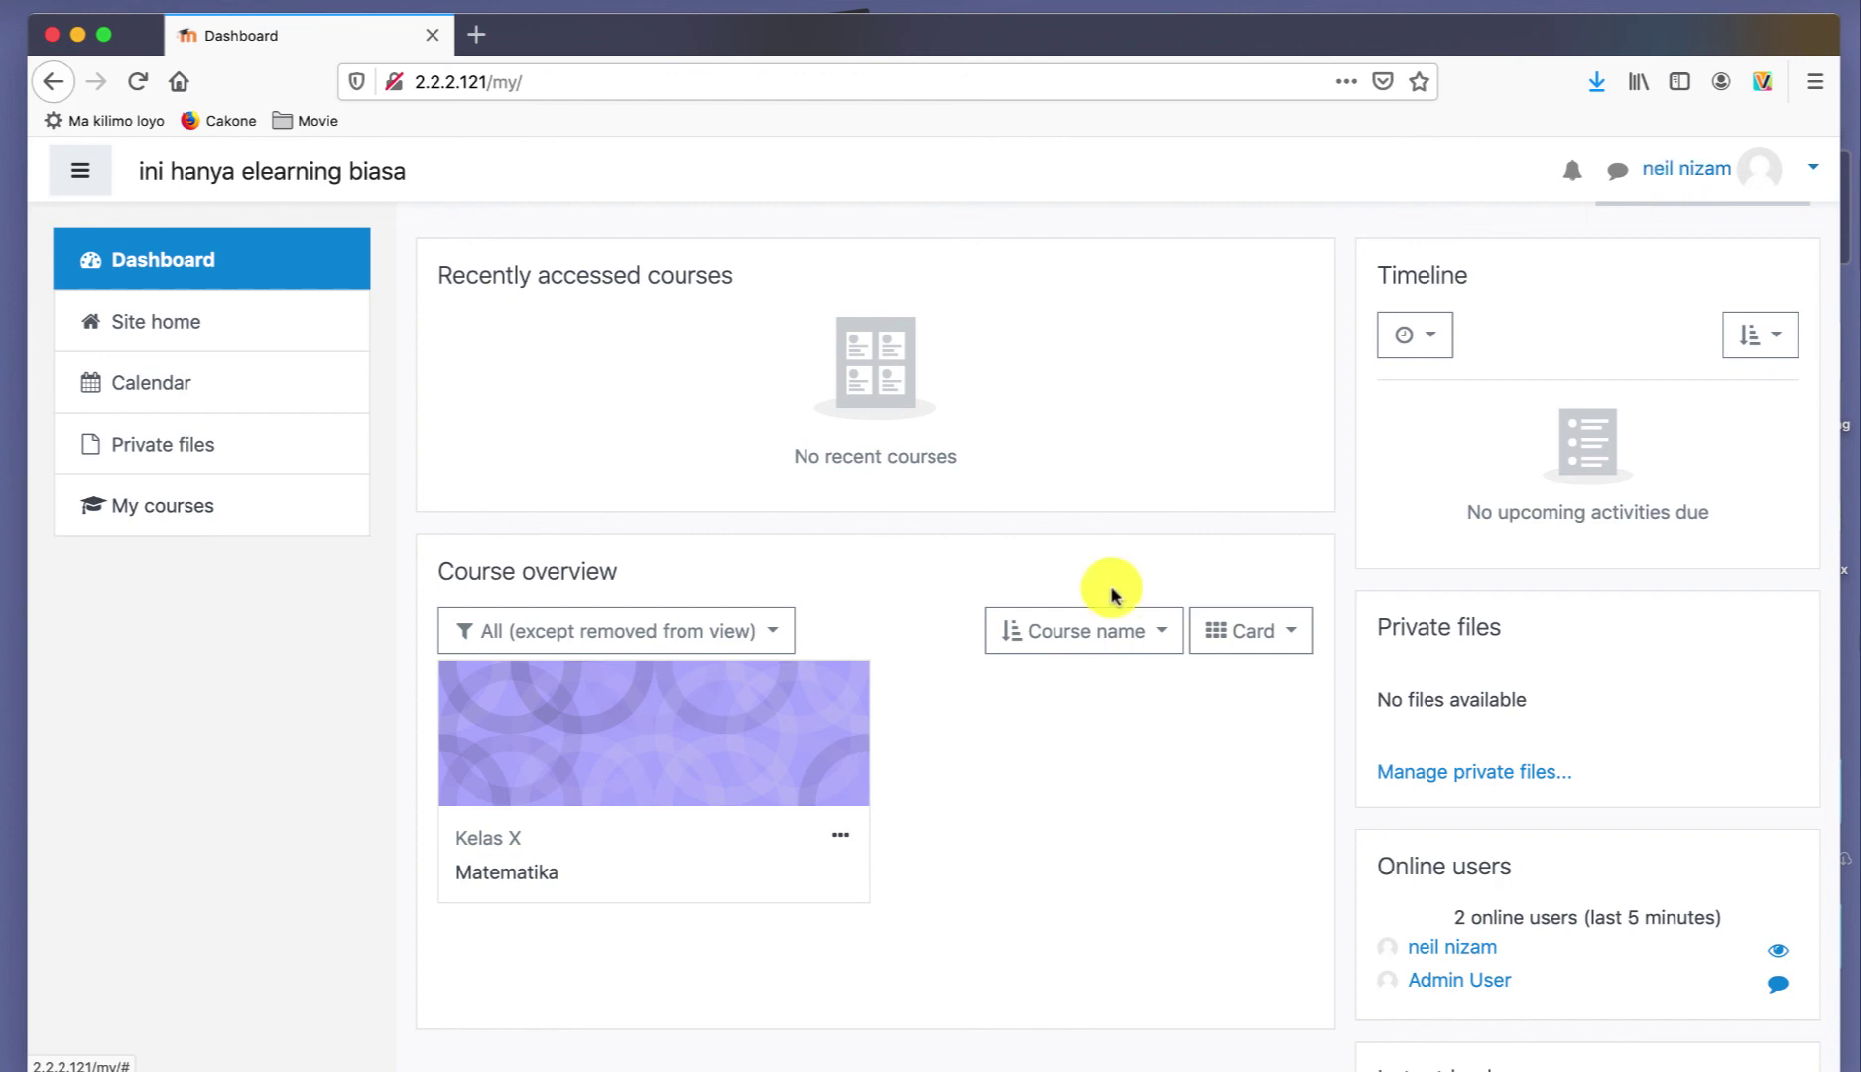
click(533, 877)
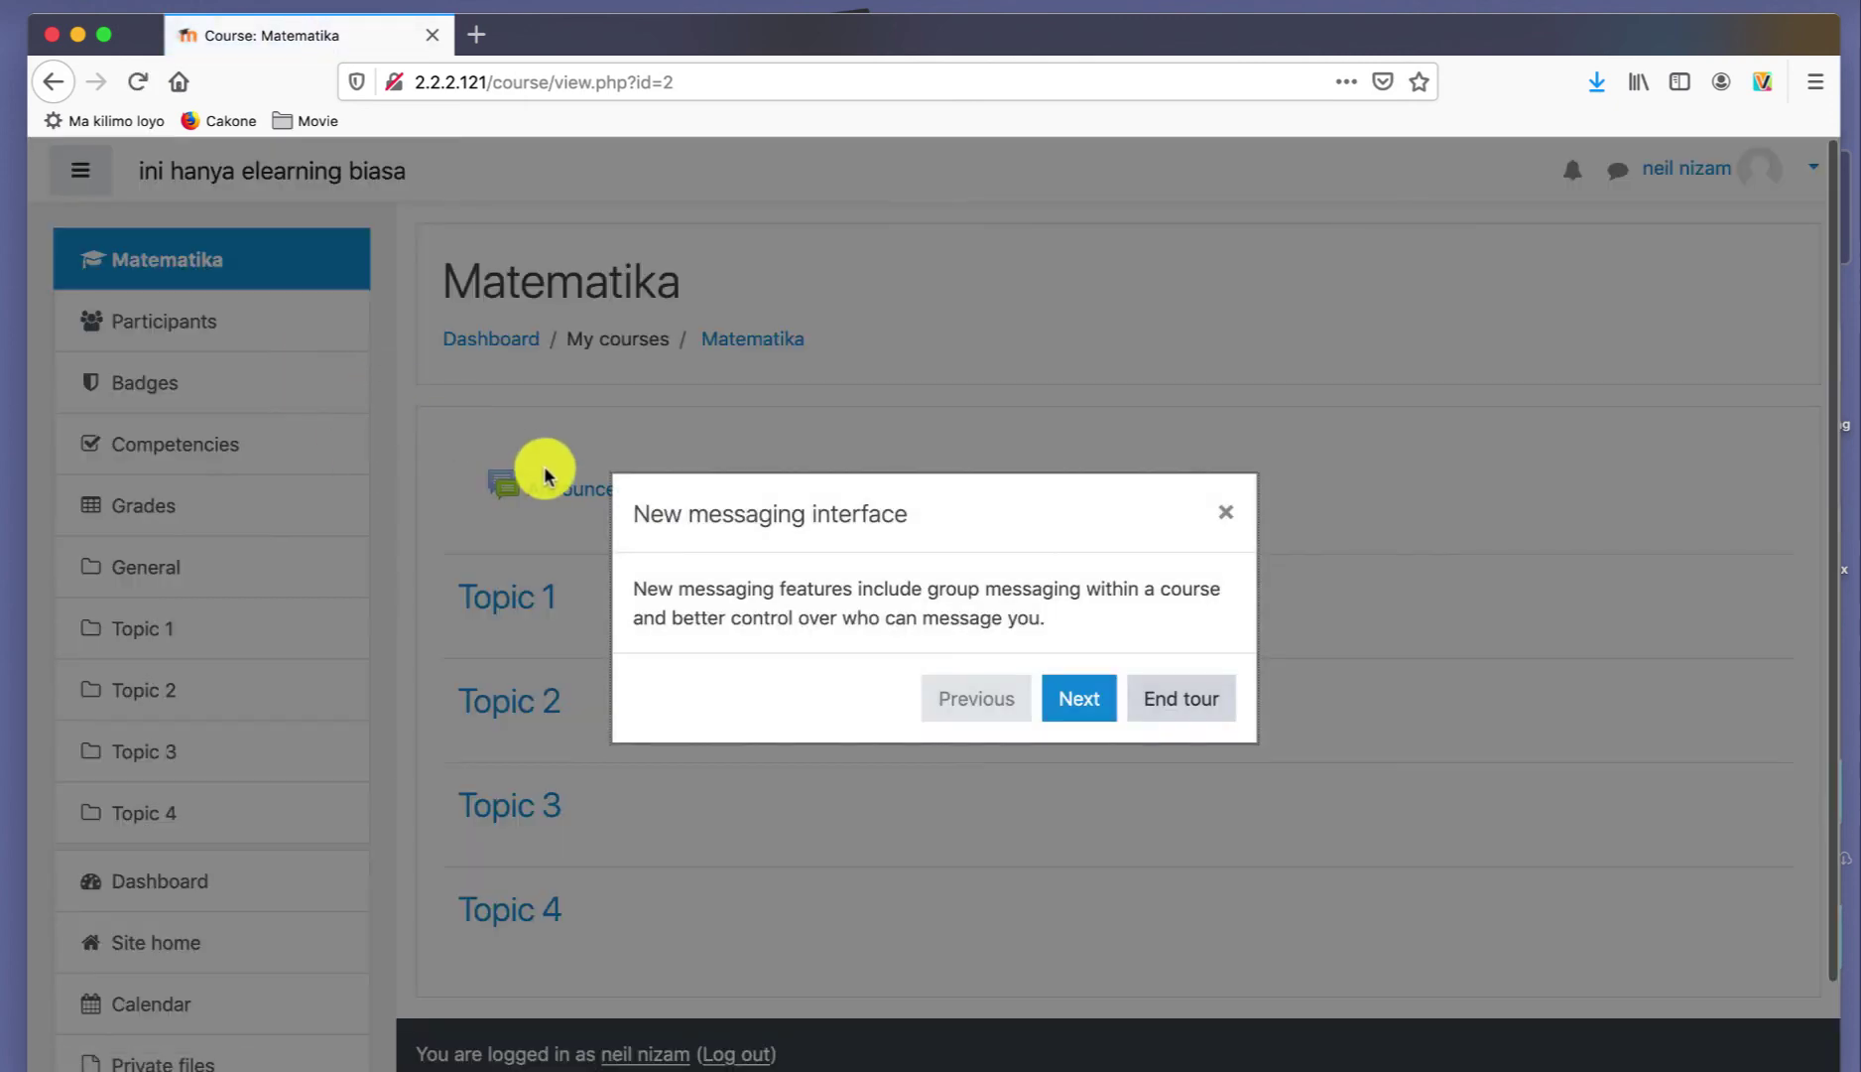
click(1189, 698)
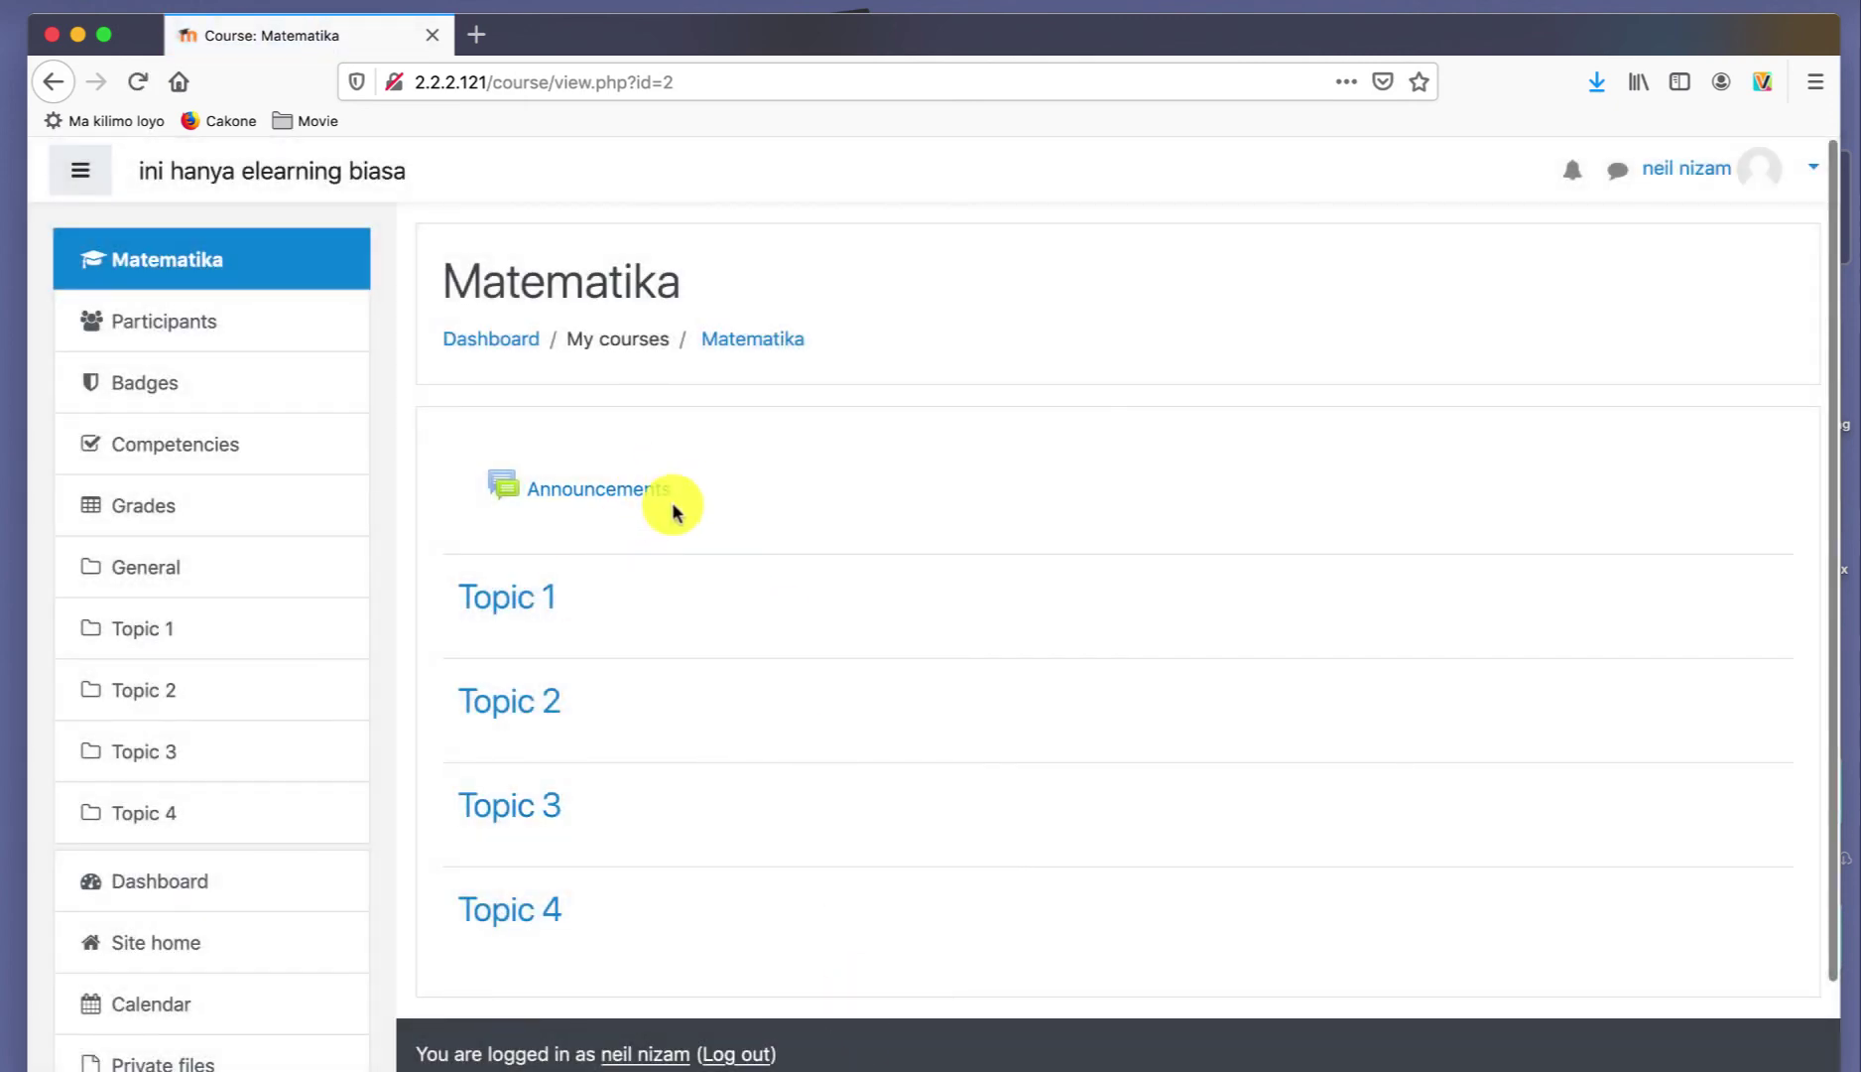